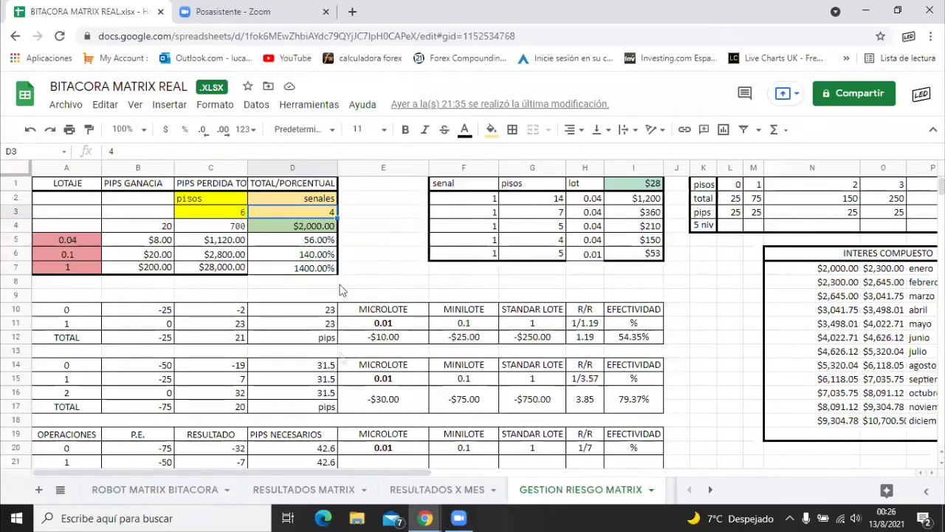
Switch to the SmartTrader live charts window and enlarge the CAD/CHF chart to fill the whole chart area
mouse_move(427, 517)
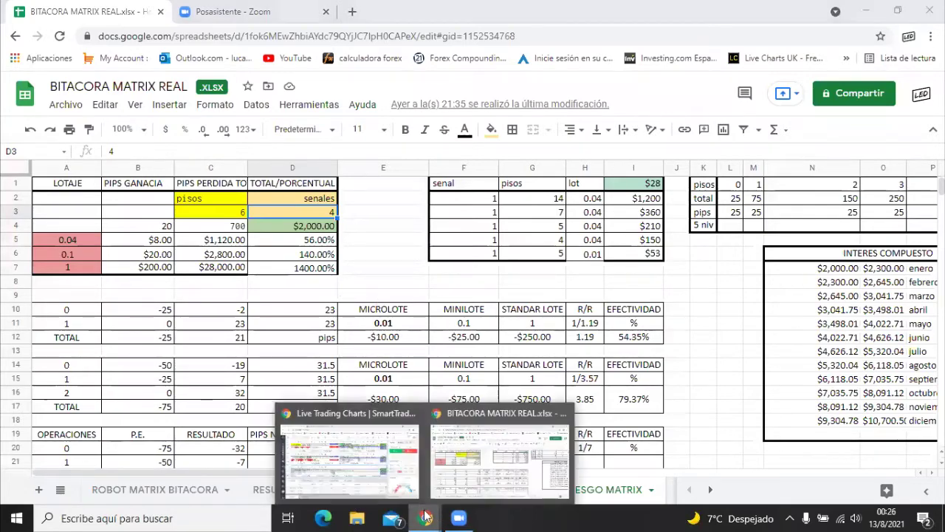
left_click(397, 487)
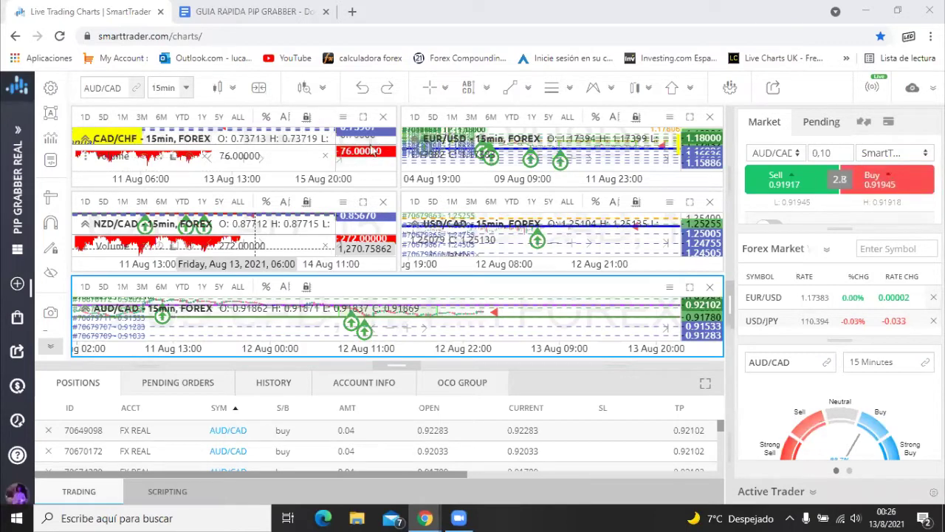
left_click(363, 117)
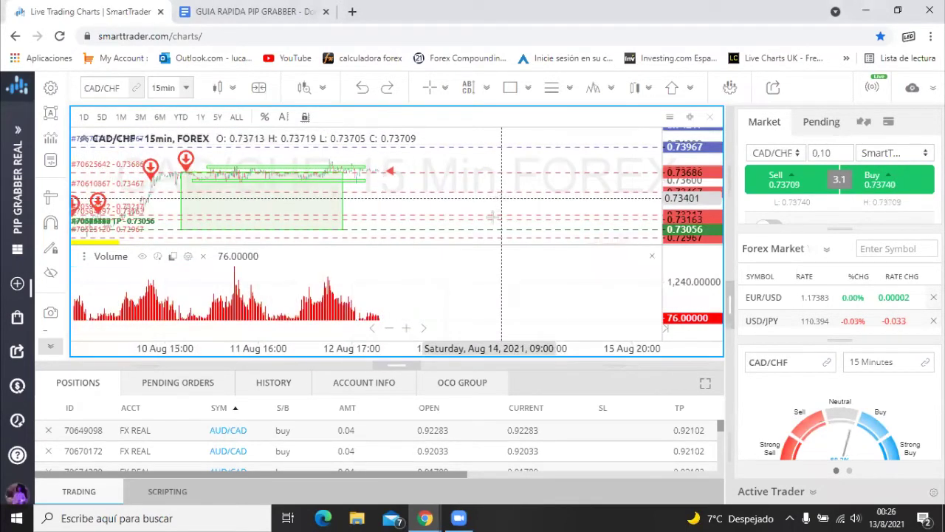
scroll(526, 243, "down", 5)
left_click_drag(529, 243, 517, 284)
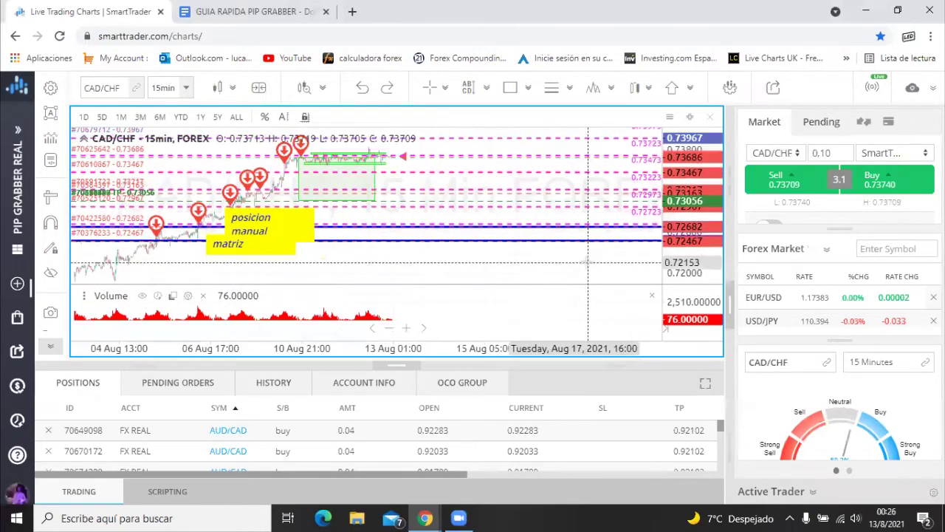
left_click(394, 363)
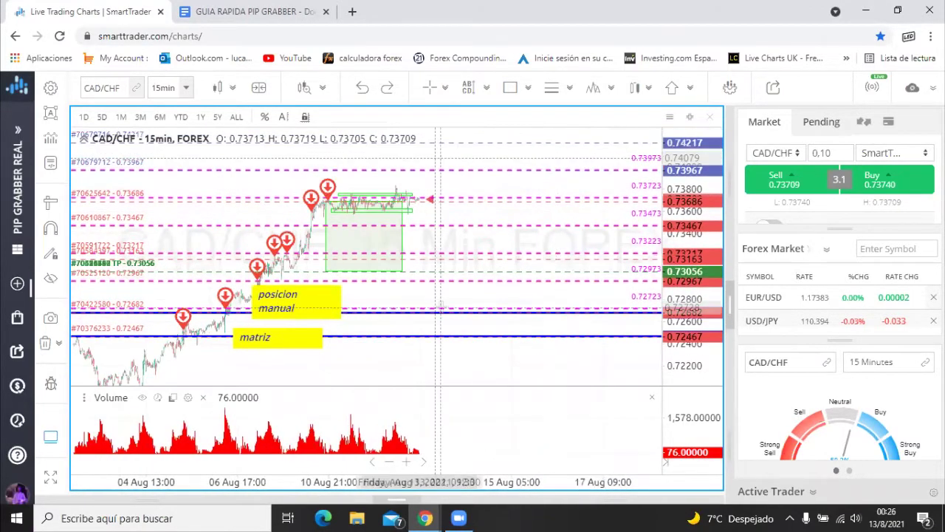
left_click_drag(501, 355, 493, 364)
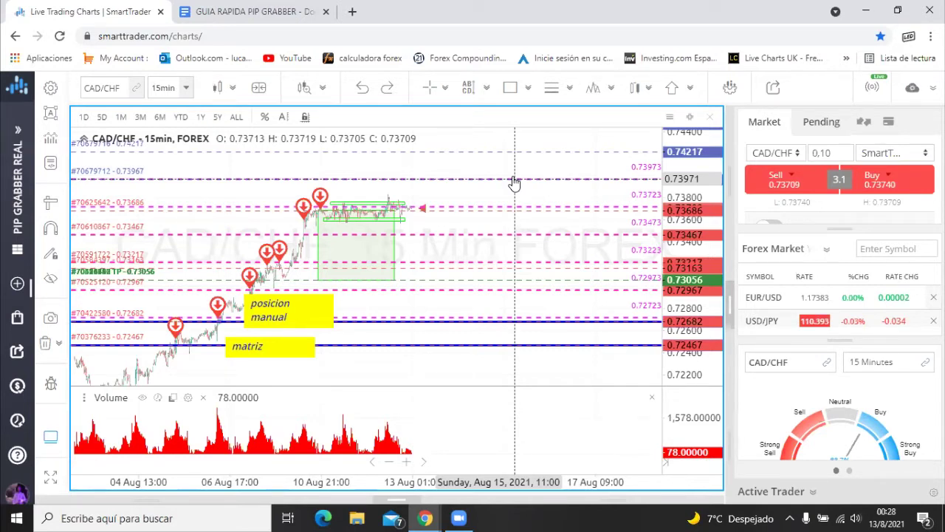
Sketch a red freehand path from the current price up to 0.73967 and down to 0.72682, and erase it
left_click(528, 87)
left_click(570, 339)
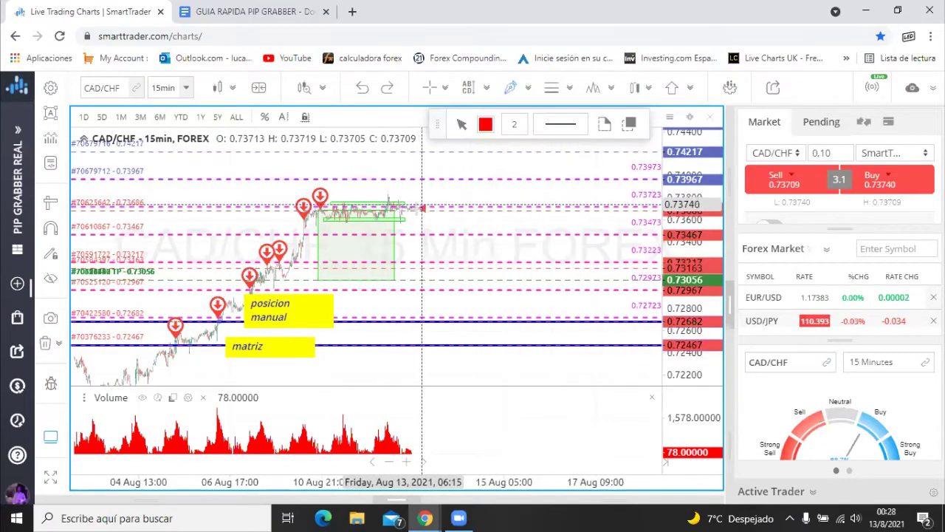
mouse_move(416, 209)
left_mouse_down()
mouse_move(435, 174)
mouse_move(425, 178)
mouse_move(440, 178)
mouse_move(440, 319)
mouse_move(441, 303)
left_mouse_up()
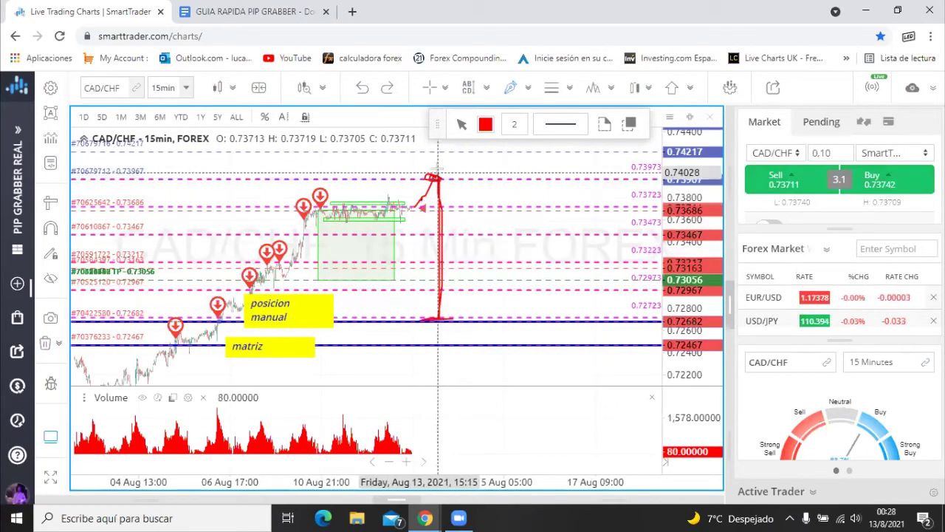
left_click_drag(441, 178, 450, 178)
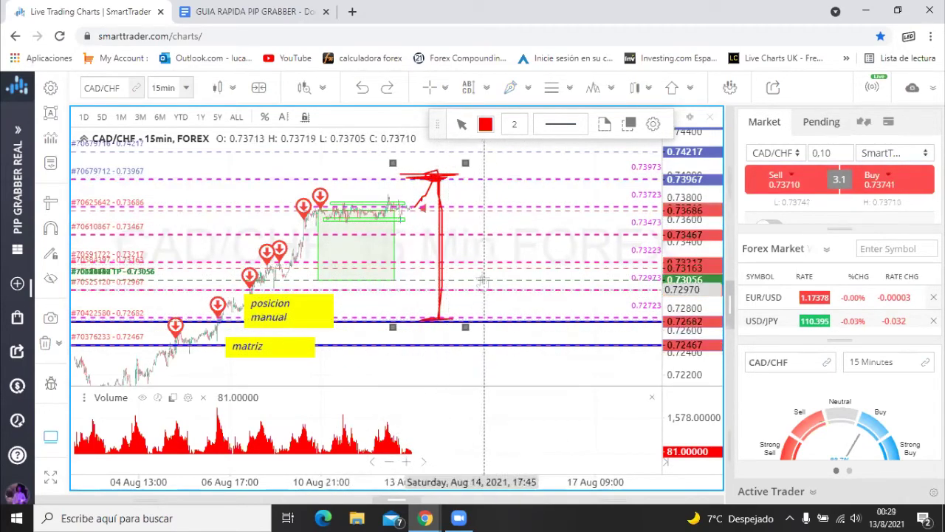
key("Delete")
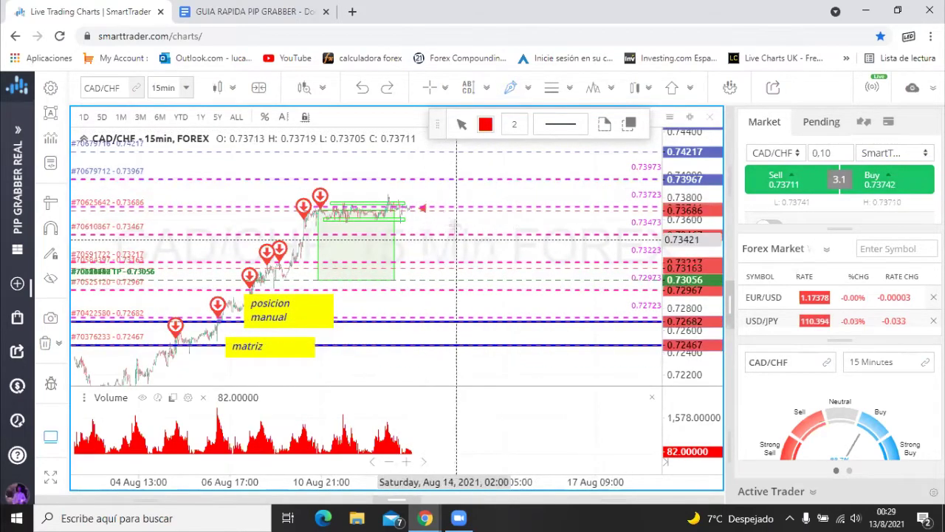
Sketch a red freehand stepped path rising from the current price to 0.73967 and on toward 0.74217
left_click_drag(439, 209, 450, 177)
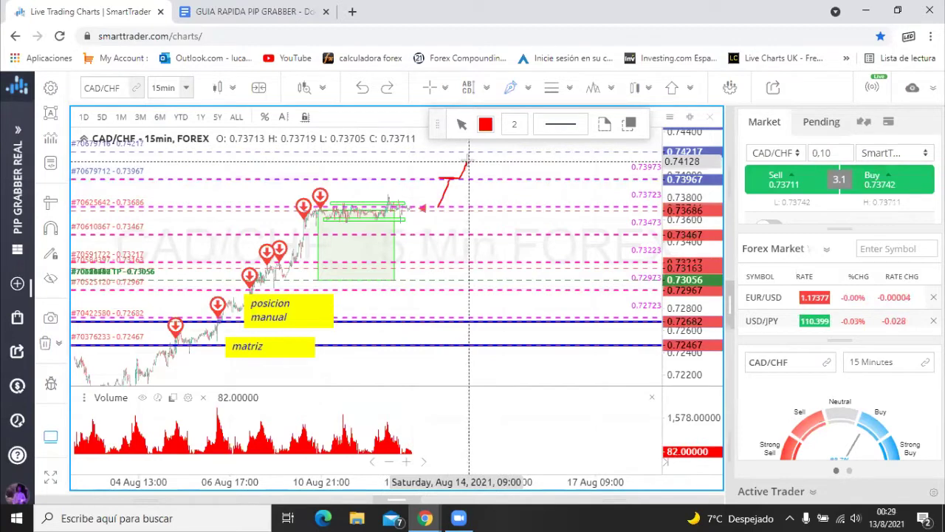
left_click(467, 156)
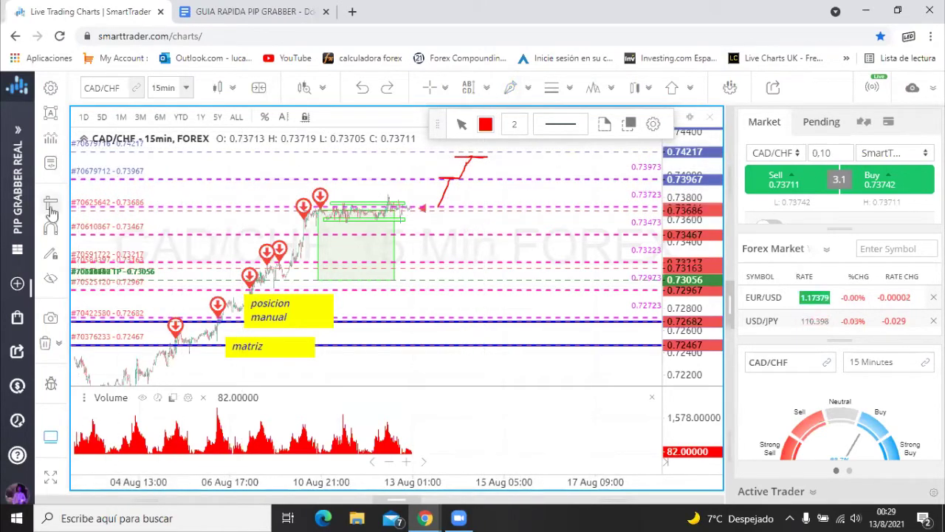
Measure the pip range from the matriz line up to the 0.73967 level and to the 0.74217 level
left_click(217, 235)
left_click_drag(472, 344, 472, 179)
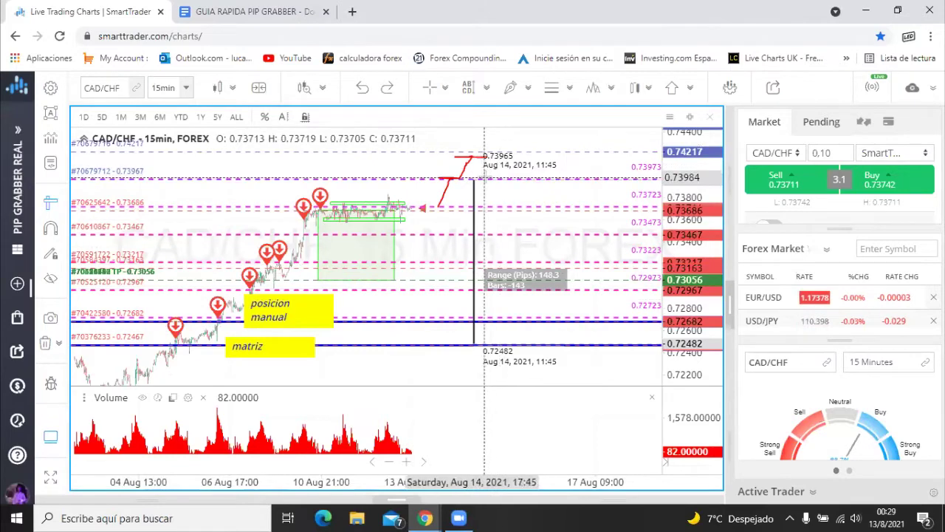
left_click_drag(481, 344, 501, 147)
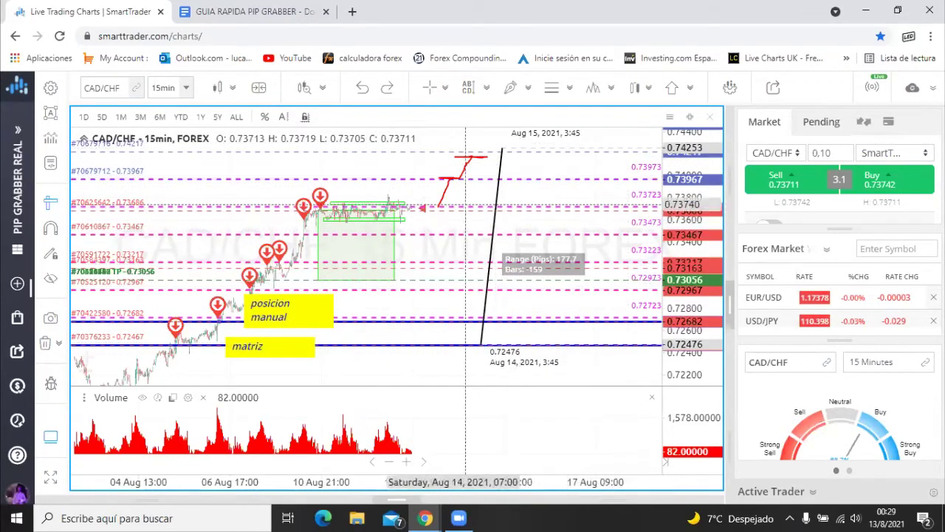
left_click(74, 333)
Extend the red path upward through 0.74467 to 0.74717, and delete both freehand drawings
left_click_drag(503, 199, 497, 264)
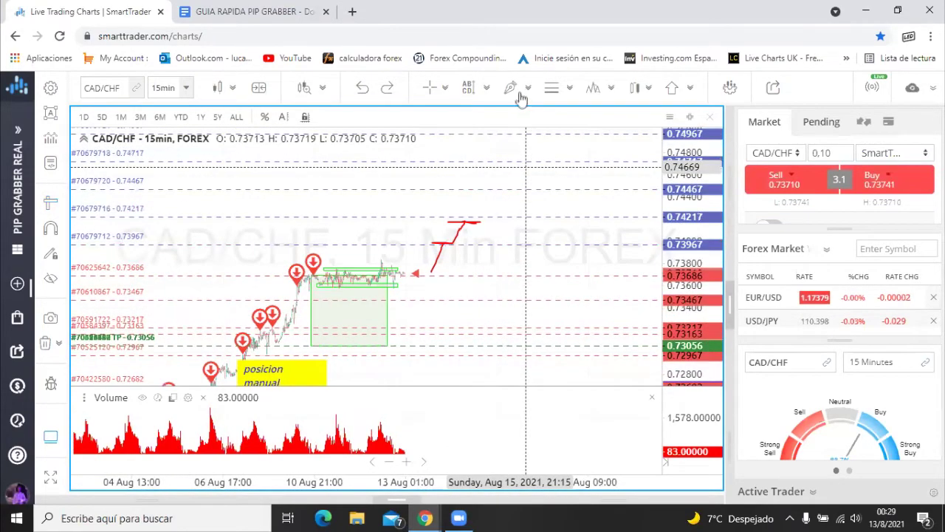
left_click(512, 88)
mouse_move(469, 222)
left_mouse_down()
mouse_move(481, 194)
mouse_move(473, 184)
mouse_move(491, 167)
mouse_move(476, 163)
mouse_move(496, 163)
left_mouse_up()
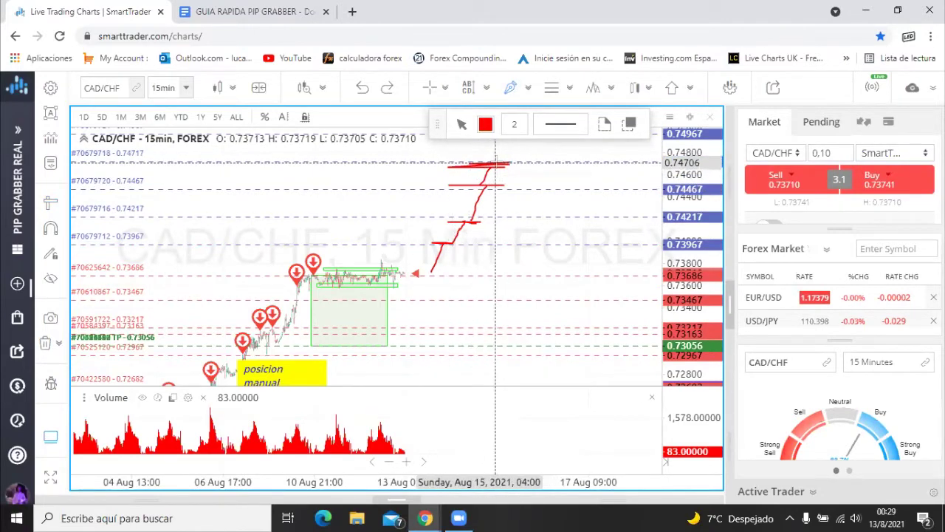
left_click(485, 213)
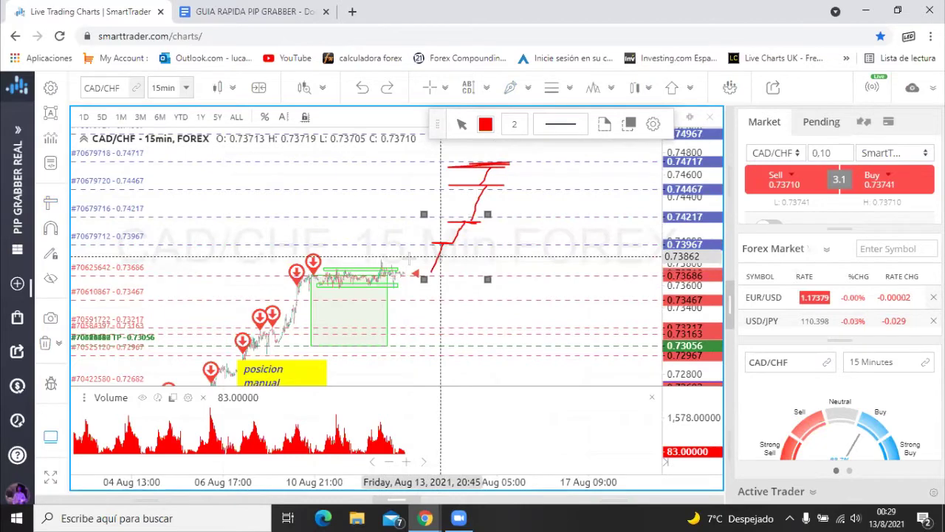
key("Delete")
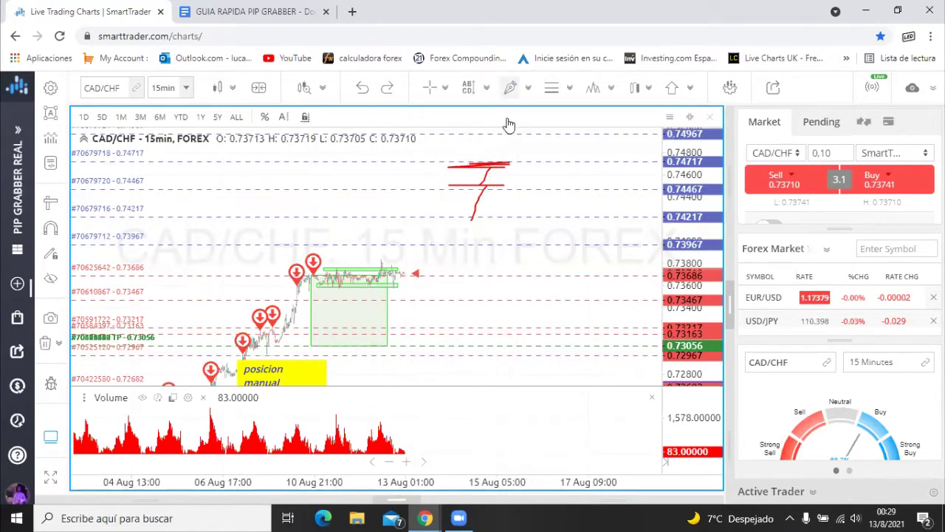
left_click(476, 208)
key("Delete")
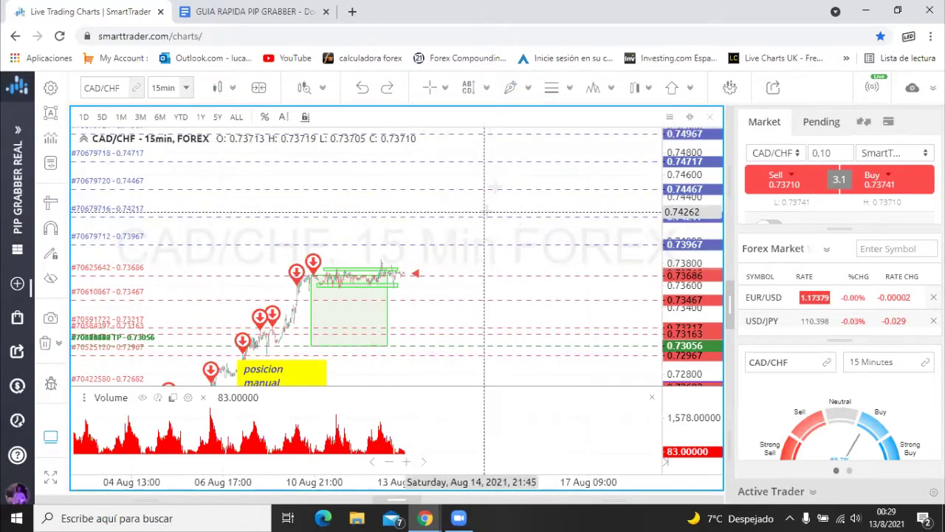
Sketch a red path rising through 0.73967 to 0.74217 and falling to a horizontal line below 0.73467, and delete it
left_click(509, 88)
mouse_move(449, 277)
left_mouse_down()
mouse_move(456, 244)
mouse_move(480, 242)
mouse_move(488, 214)
mouse_move(520, 224)
mouse_move(543, 295)
mouse_move(484, 320)
mouse_move(571, 320)
left_mouse_up()
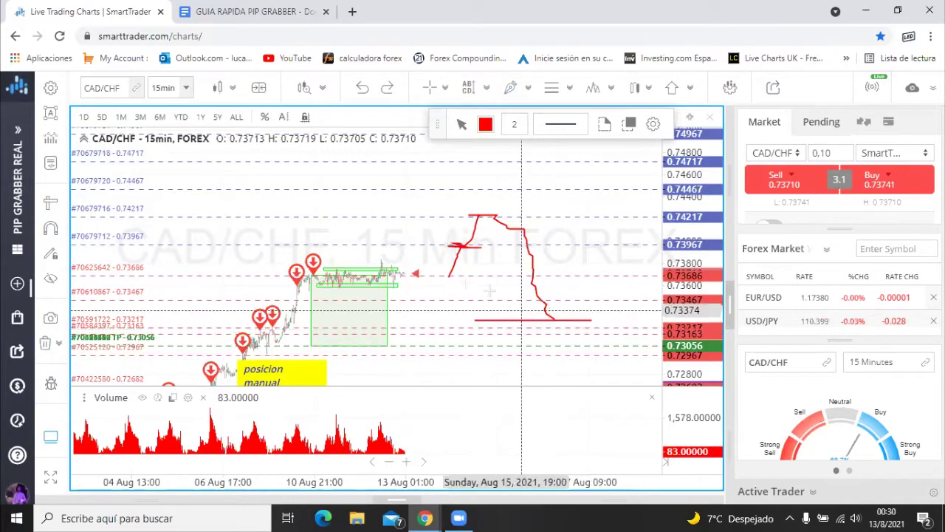
left_click(470, 246)
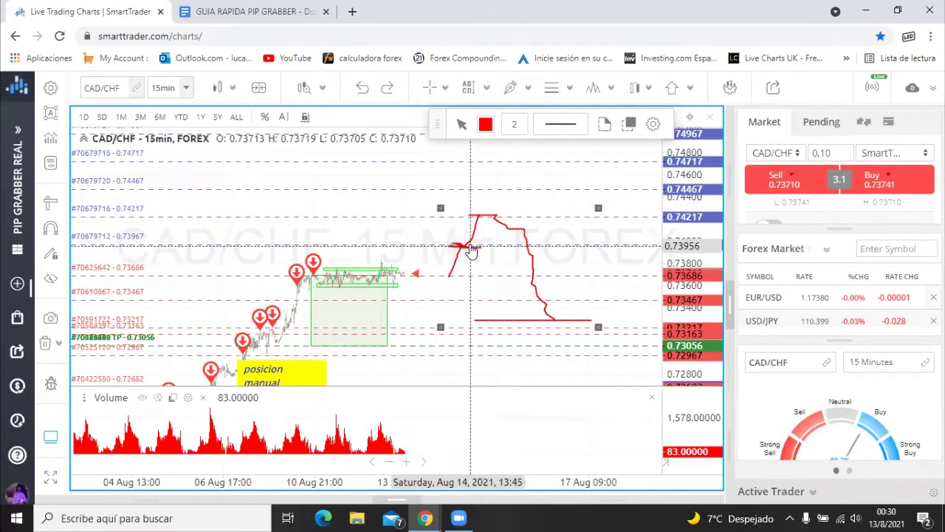
key("Delete")
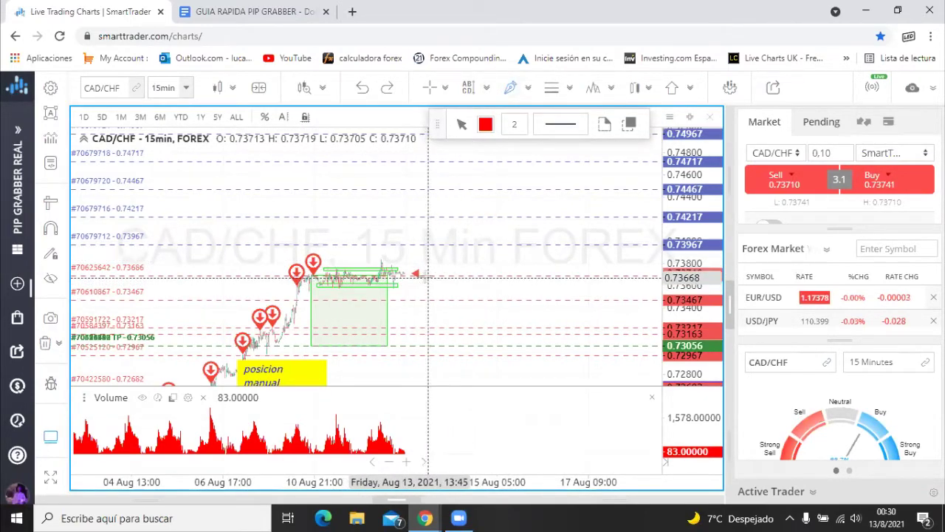
Sketch a red path from the current price to 0.73967 and up to 0.74717, and delete the drawing
left_click_drag(425, 276, 451, 275)
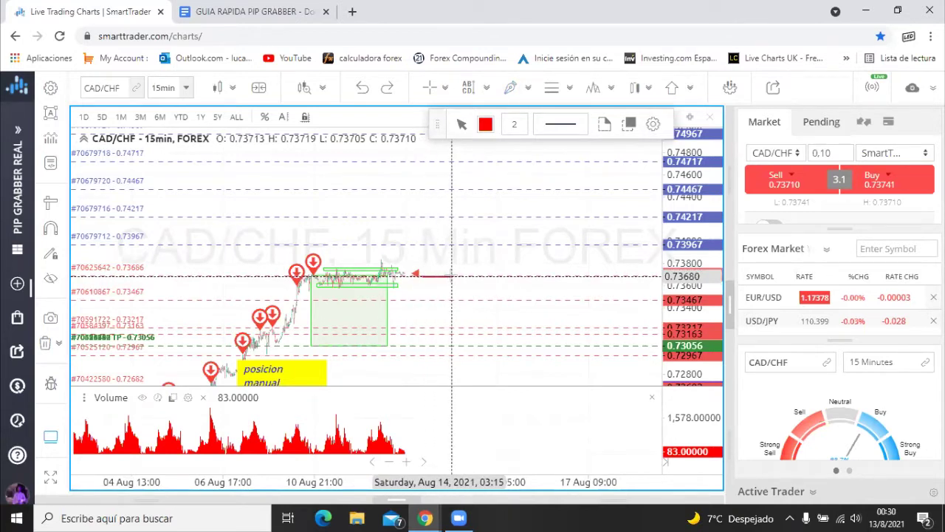
key("Delete")
left_click(510, 88)
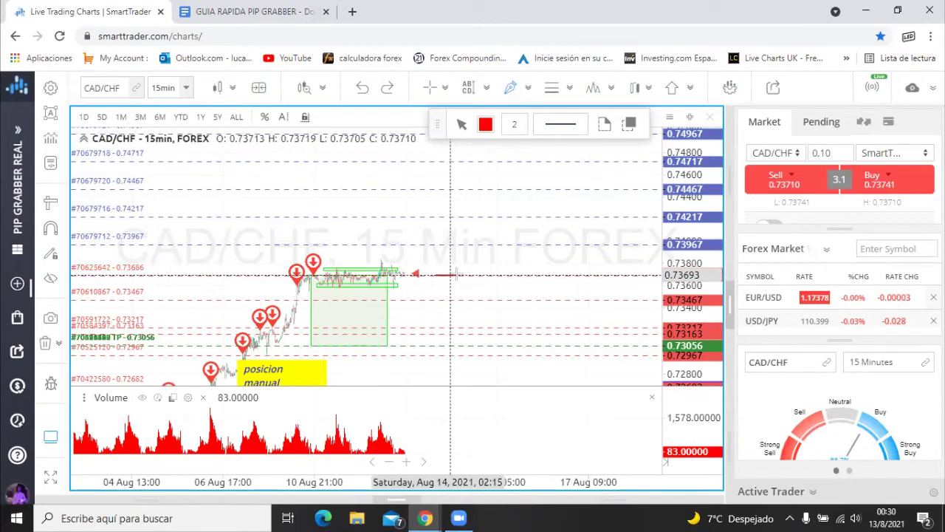
mouse_move(451, 275)
left_mouse_down()
mouse_move(461, 244)
mouse_move(433, 246)
mouse_move(509, 155)
mouse_move(468, 161)
left_mouse_up()
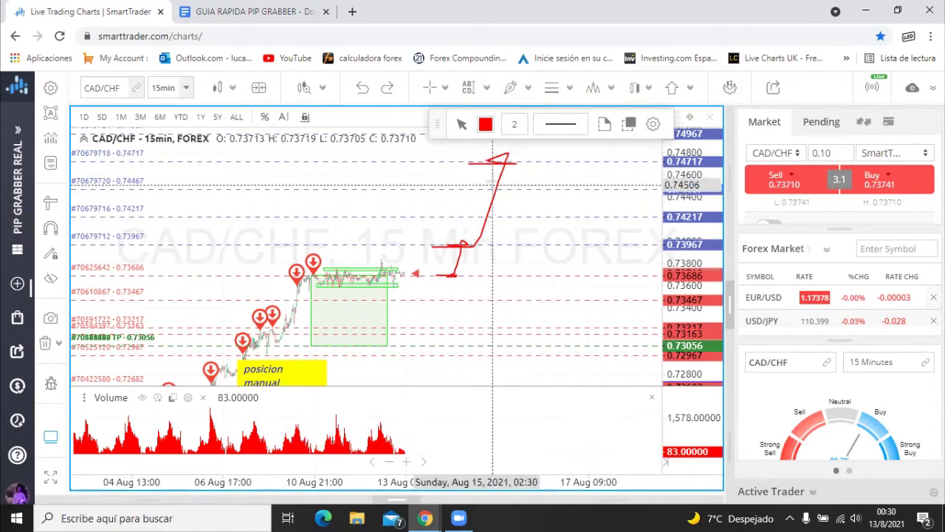
left_click(499, 174)
left_click_drag(501, 176, 502, 175)
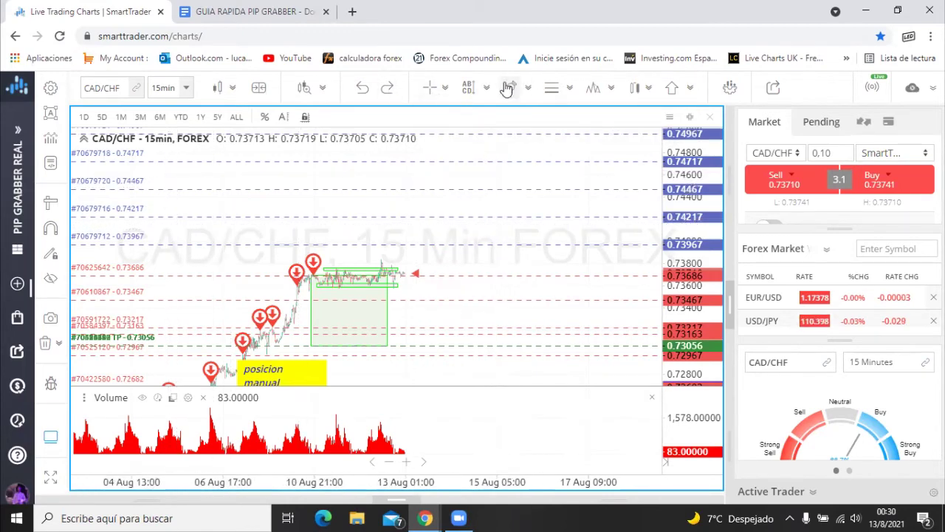
Sketch a red stepped path from the current price through 0.73967, 0.74217, 0.74467 and 0.74717, with small strokes beneath the first level
left_click(512, 88)
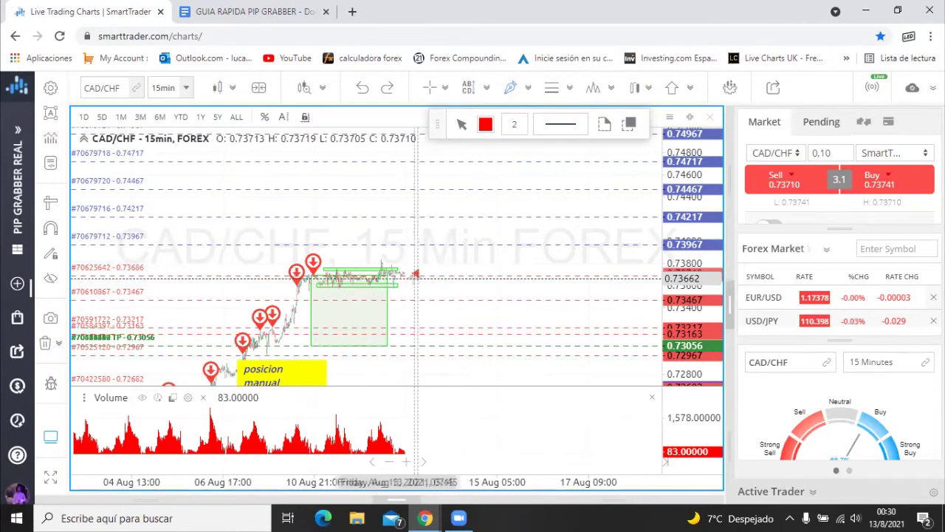
mouse_move(413, 274)
left_mouse_down()
mouse_move(435, 267)
mouse_move(446, 242)
mouse_move(459, 246)
mouse_move(434, 246)
mouse_move(455, 246)
mouse_move(471, 214)
mouse_move(446, 214)
mouse_move(490, 215)
left_mouse_up()
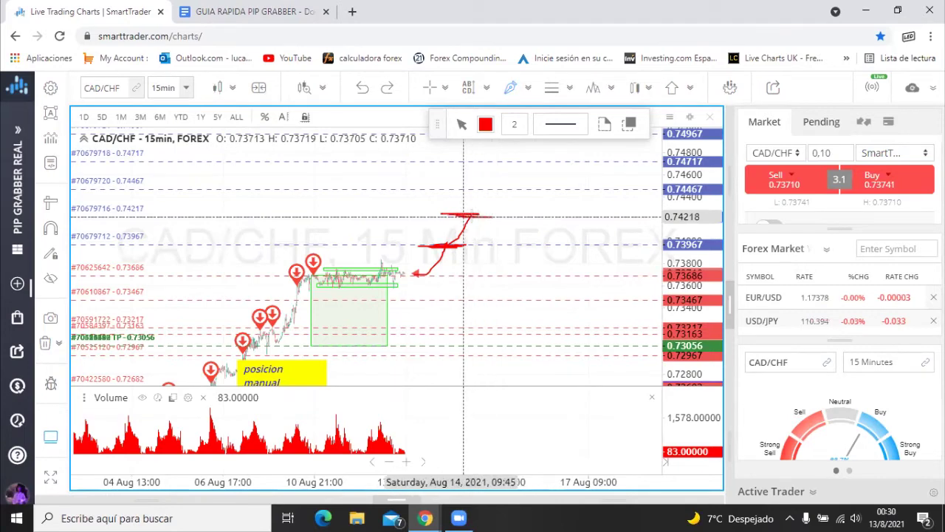
mouse_move(464, 216)
left_mouse_down()
mouse_move(471, 200)
mouse_move(454, 190)
mouse_move(488, 189)
mouse_move(487, 161)
mouse_move(455, 163)
mouse_move(498, 161)
mouse_move(481, 145)
left_mouse_up()
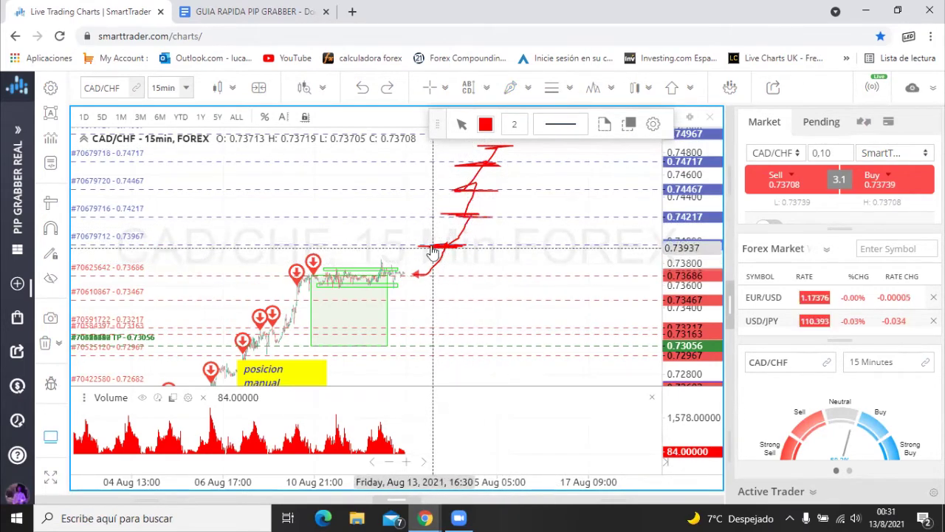
left_click(512, 90)
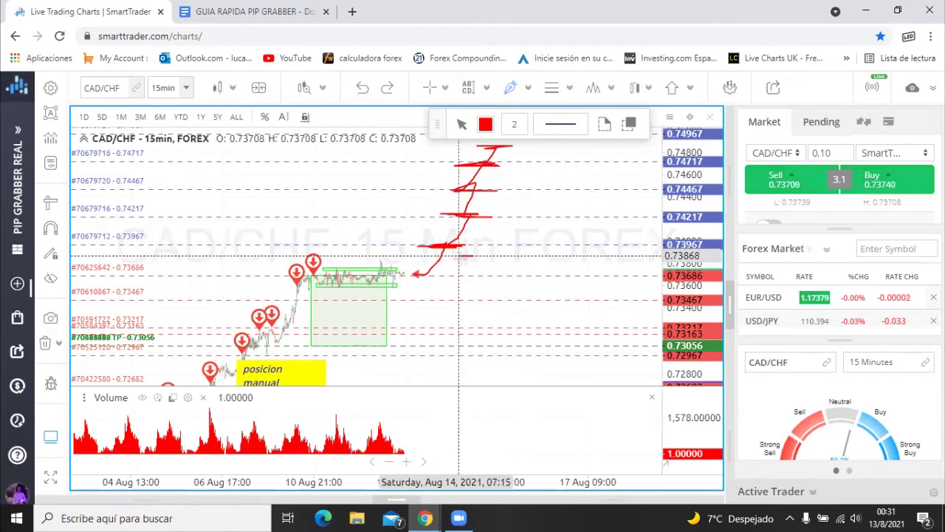
left_click_drag(475, 258, 494, 252)
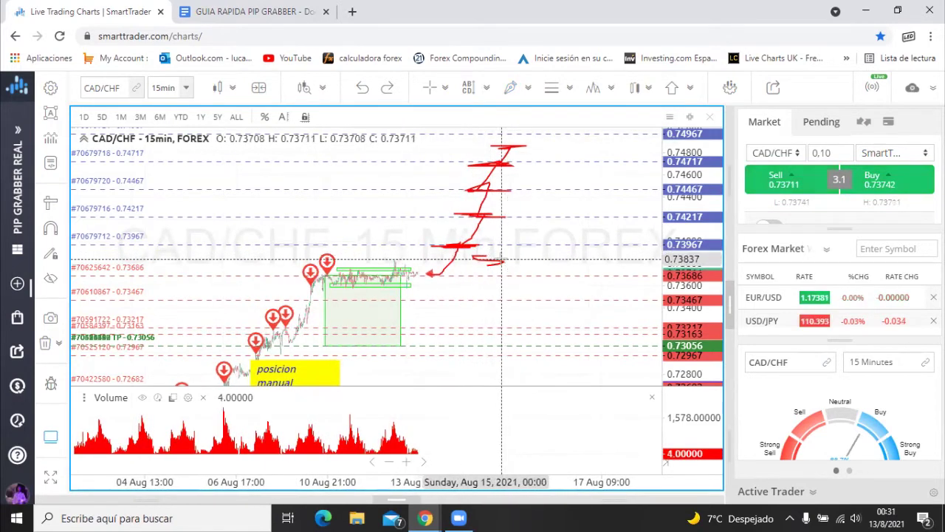
Add a text label reading 525 just below the 0.73967 order level, beyond the latest candles
left_click(50, 113)
left_click(482, 252)
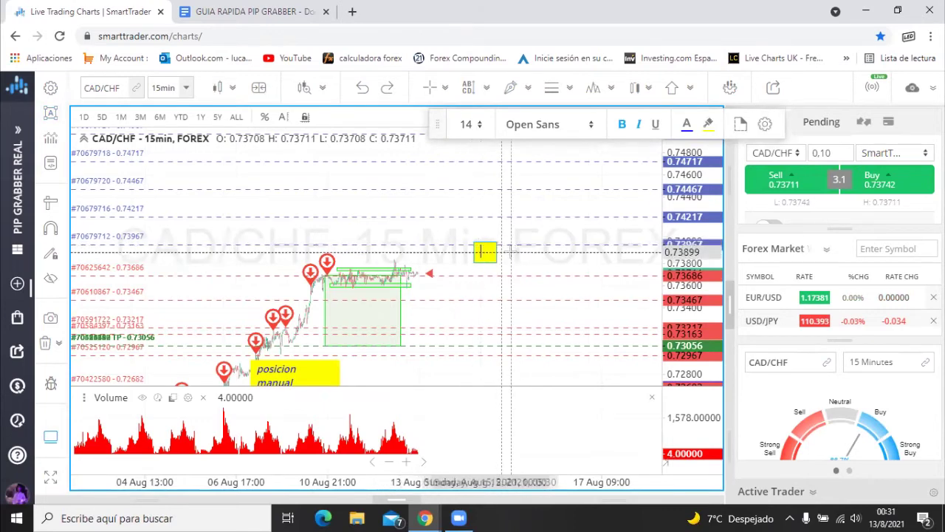
left_click(583, 267)
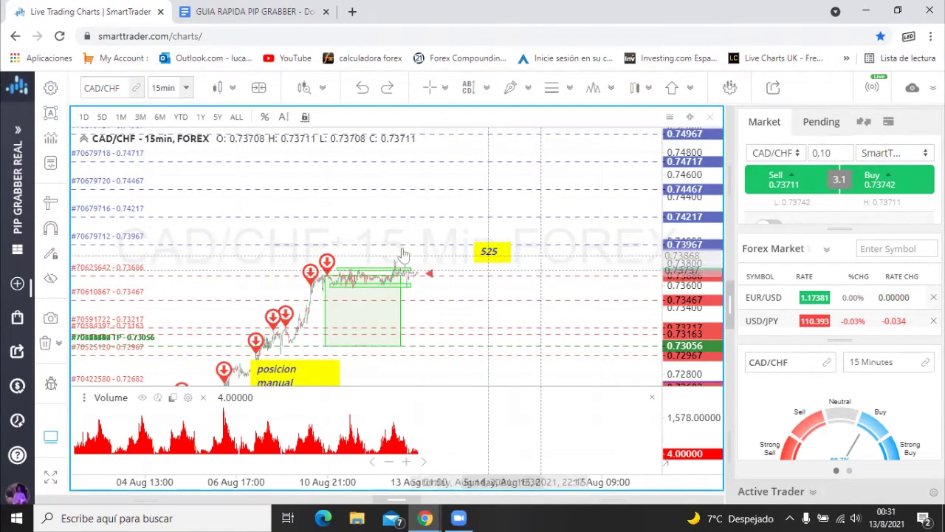
Add a text label reading 700 at the 0.74217 order level, above the 525 label
left_click(50, 118)
left_click(494, 214)
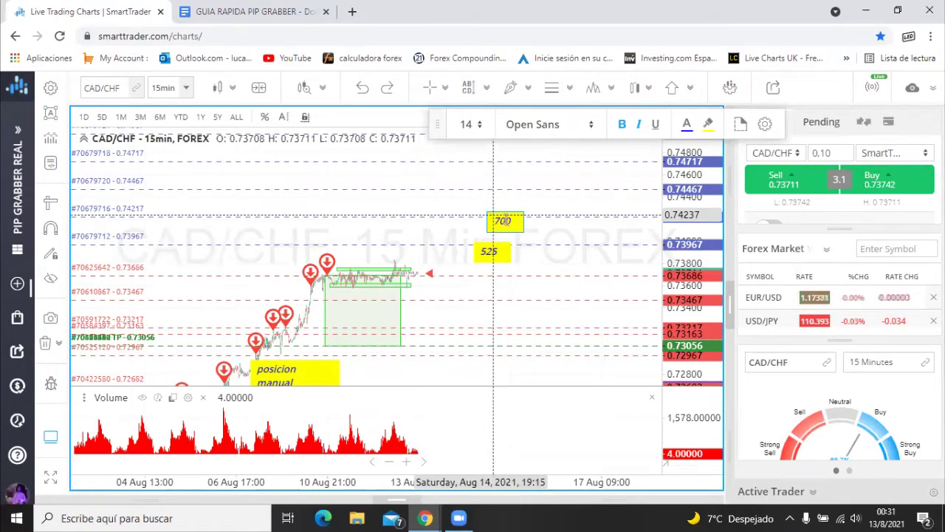
type("700")
left_click(517, 237)
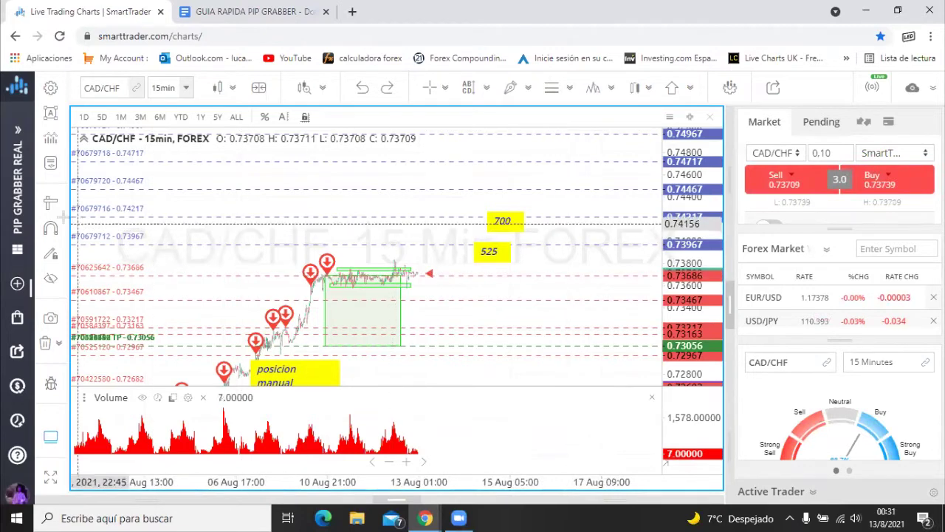
Measure the pip ranges beside the text labels, from near 0.73967 up to 0.74217 and from 0.74217 down to about 0.7338
mouse_move(537, 220)
left_mouse_down()
mouse_move(564, 279)
mouse_move(563, 336)
left_mouse_up()
left_click_drag(457, 249, 476, 219)
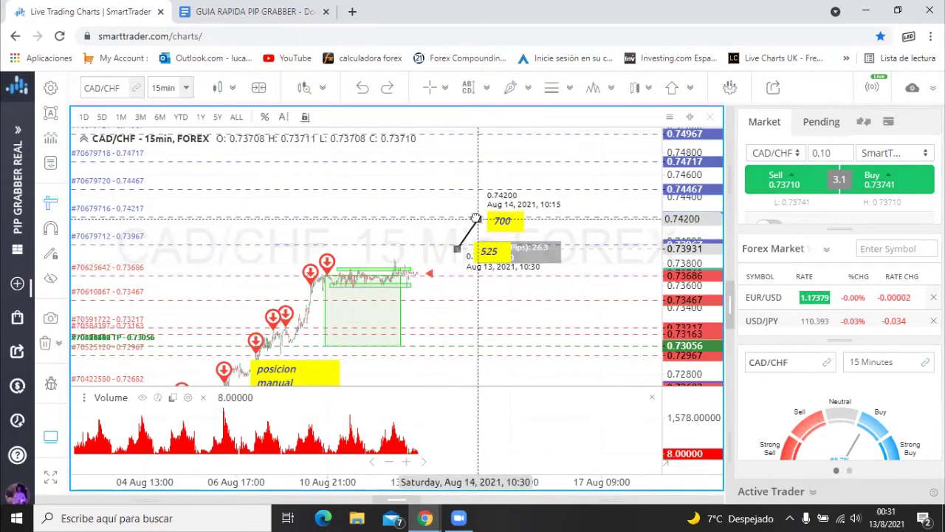
left_click_drag(533, 217, 559, 316)
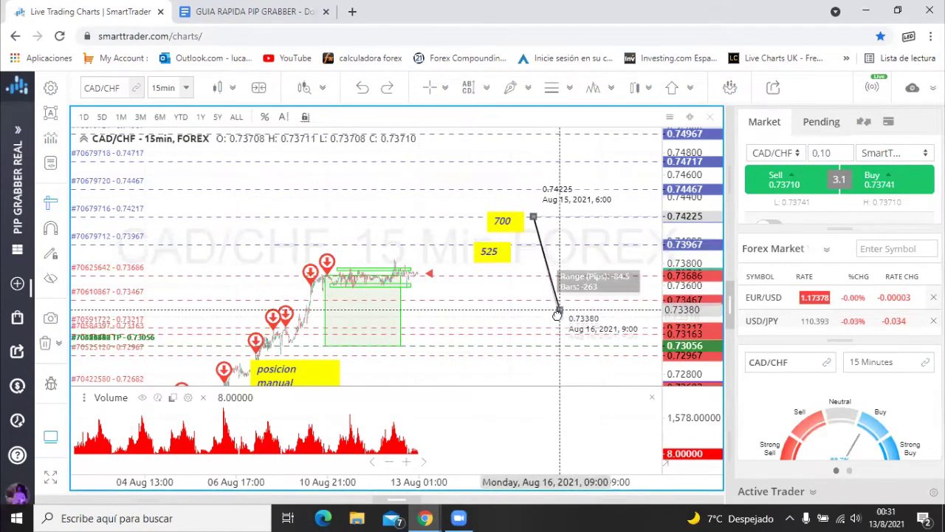
left_click(50, 201)
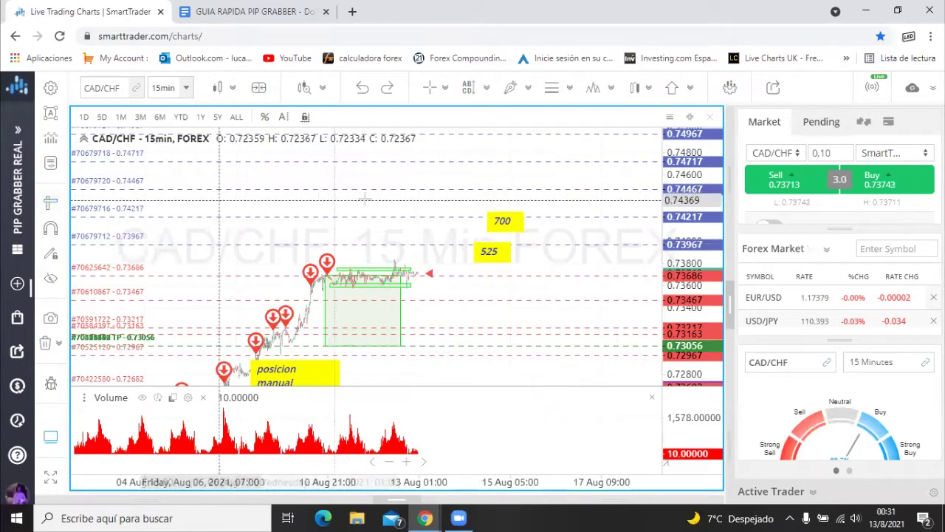
Delete the 700 and 525 text labels from the chart
left_click(499, 221)
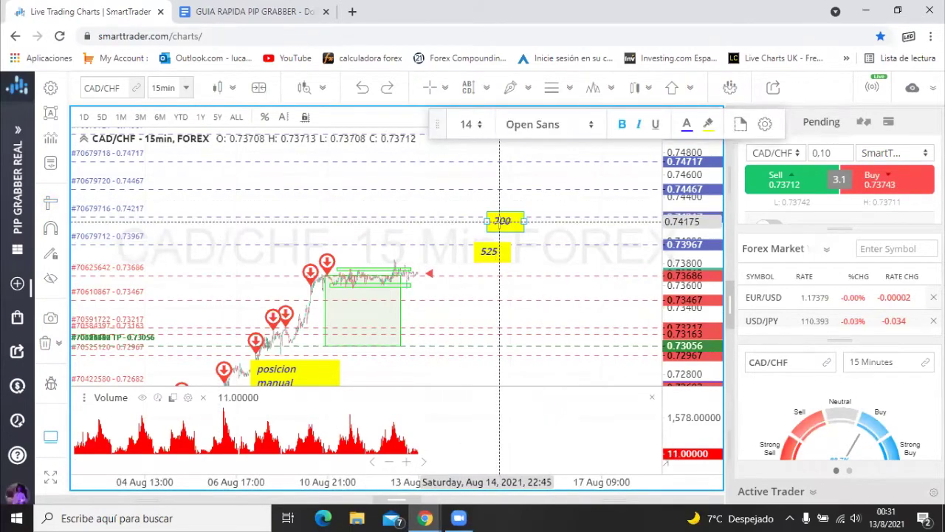
key("Delete")
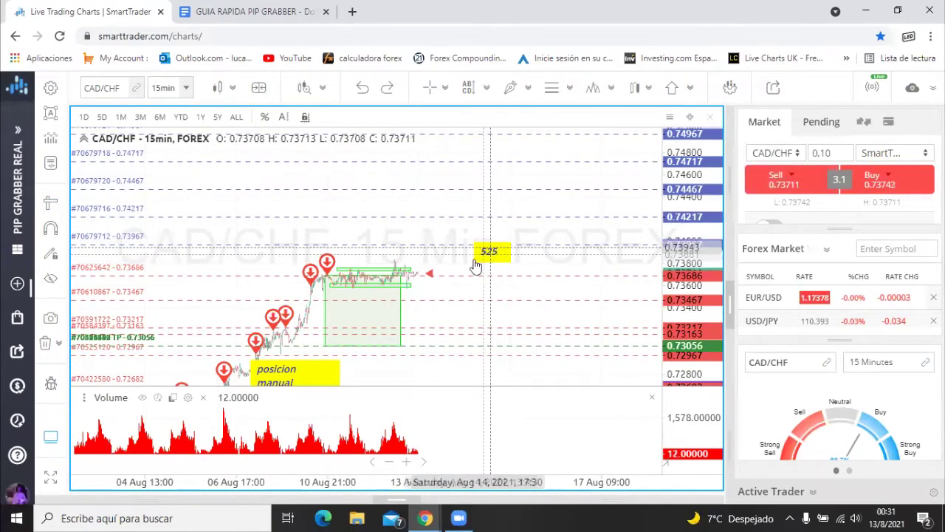
left_click(490, 251)
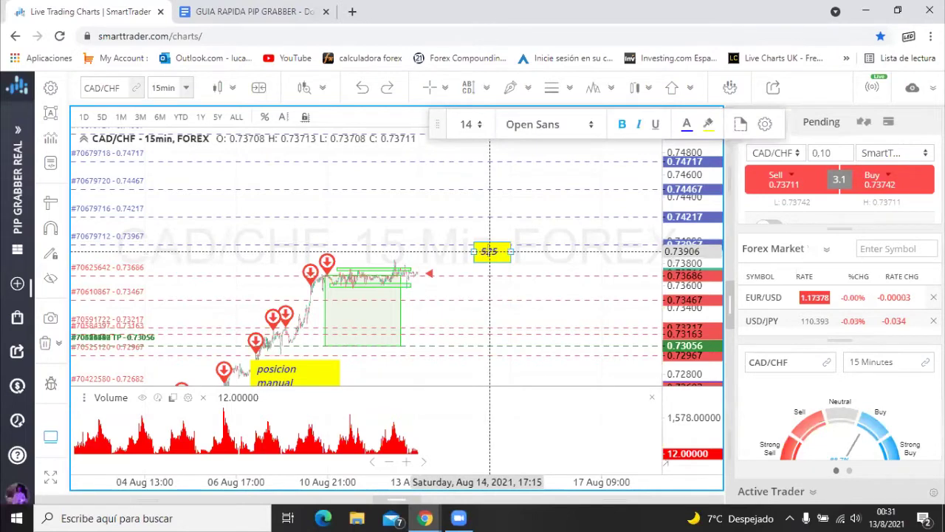
key("Delete")
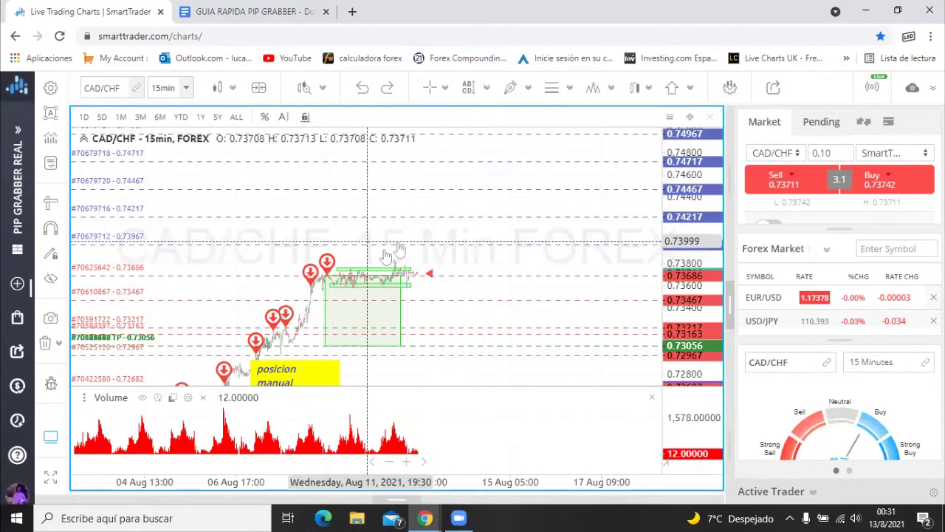
Sketch a red stroke from the current price up to 0.73967, capped by a short horizontal line along that level
left_click(509, 88)
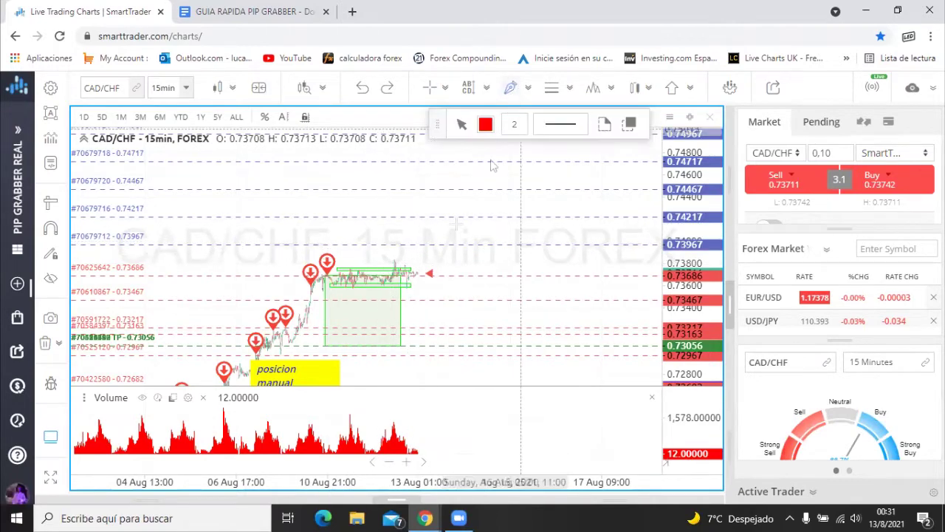
left_click_drag(426, 279, 432, 244)
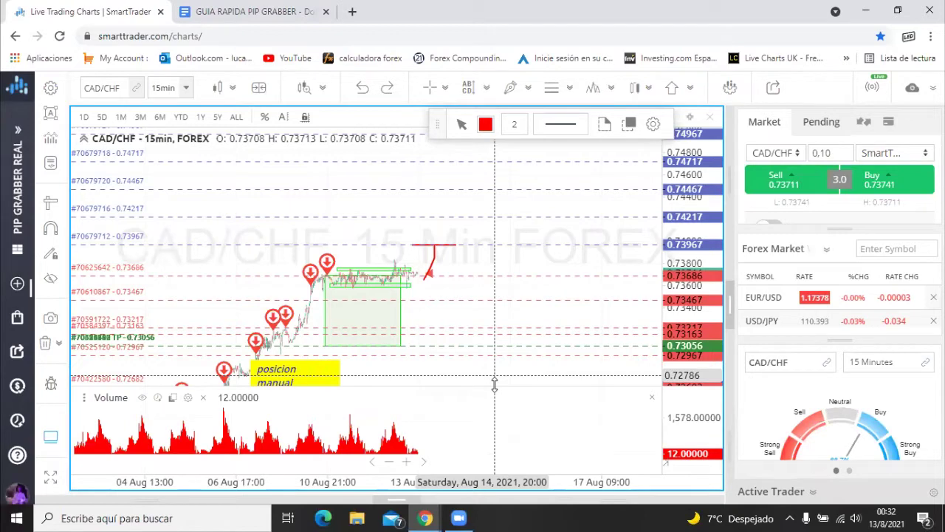
Switch to the BITACORA MATRIX REAL spreadsheet and view the re-entry distribution tables on the RESULTADOS MATRIX sheet
mouse_move(425, 518)
left_click(487, 446)
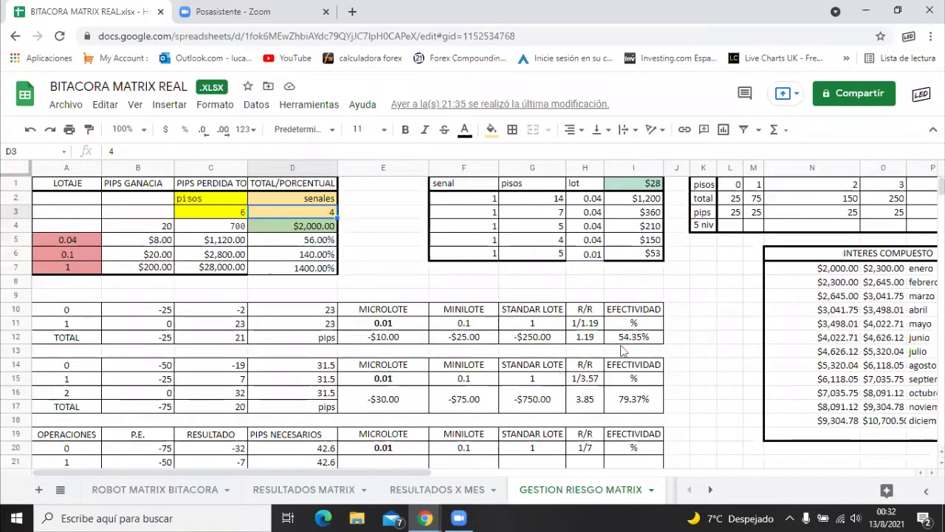
left_click(347, 490)
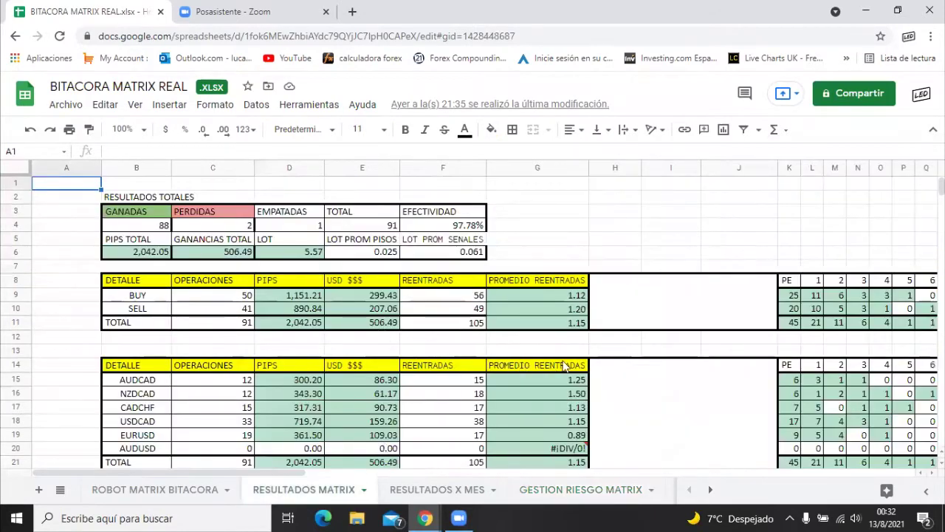
scroll(605, 421, "down", 1)
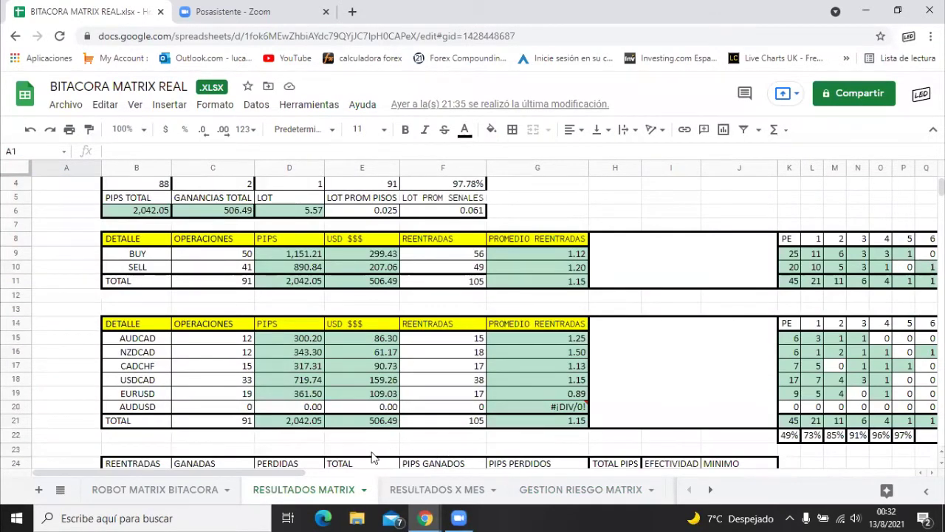
left_click_drag(267, 475, 402, 475)
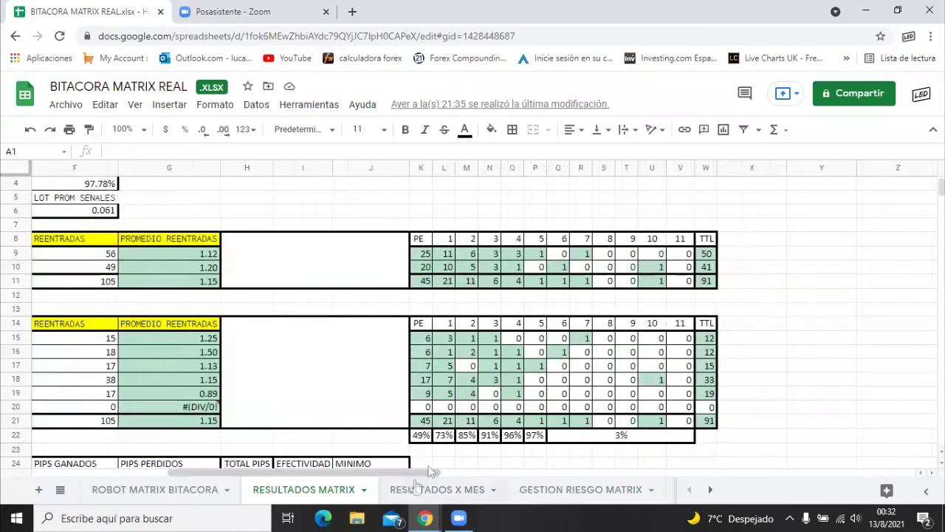
Examine the cumulative percentages for re-entries 4 and 5, highlighting the re-entry 5 column in P14:P22
left_click(513, 437)
left_click(535, 436)
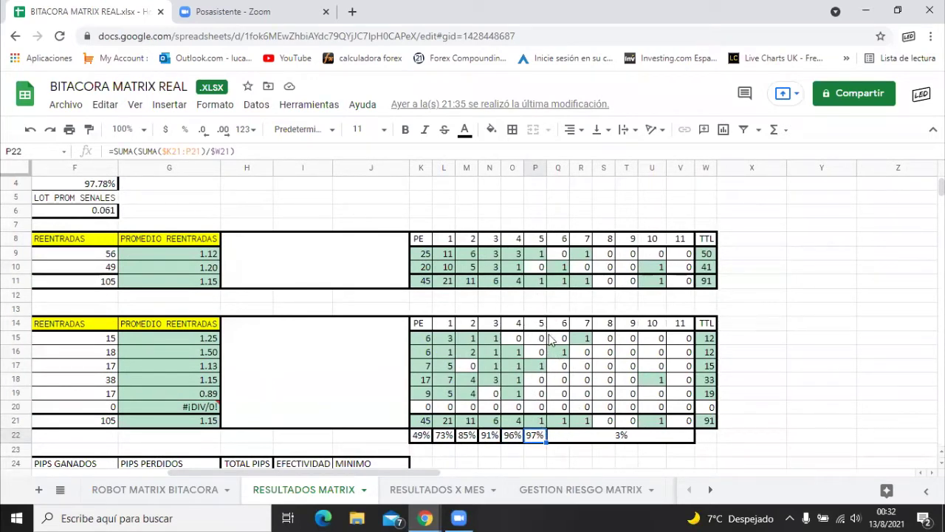
left_click_drag(543, 325, 544, 378)
left_click_drag(542, 433, 542, 440)
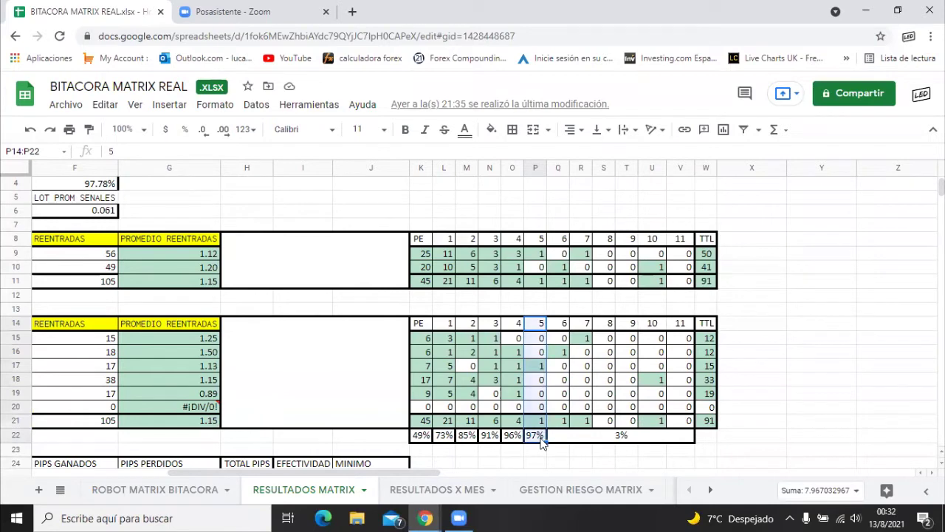
left_click(491, 455)
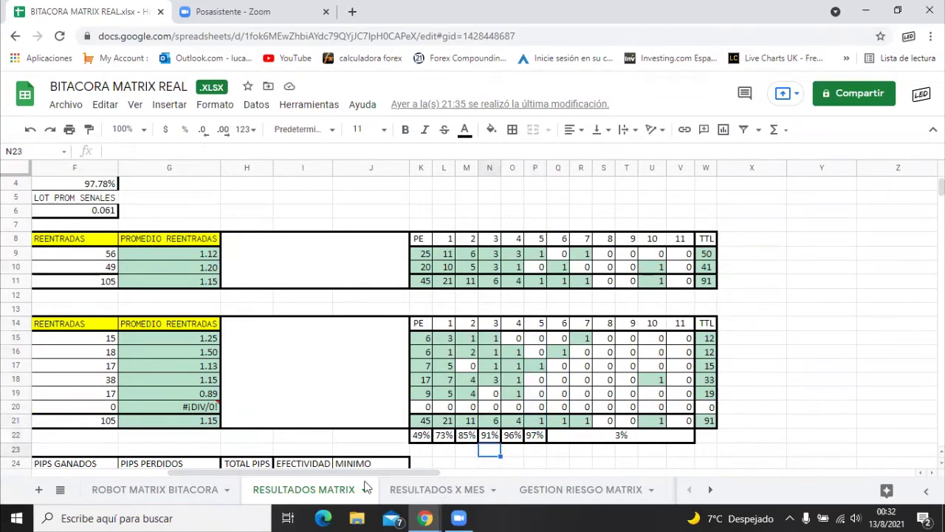
left_click_drag(359, 475, 241, 480)
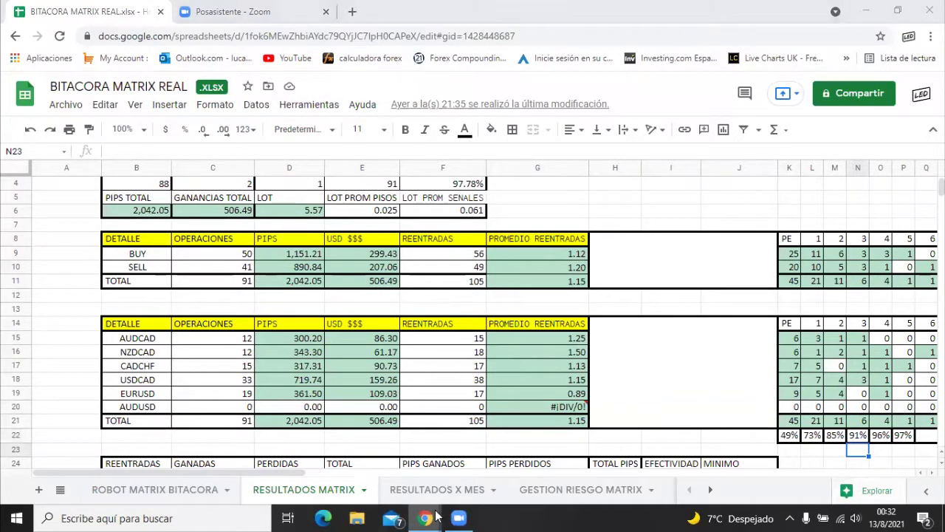
Switch back to the SmartTrader CAD/CHF chart and delete the red sketch at the 0.73967 level
mouse_move(426, 518)
left_click(380, 481)
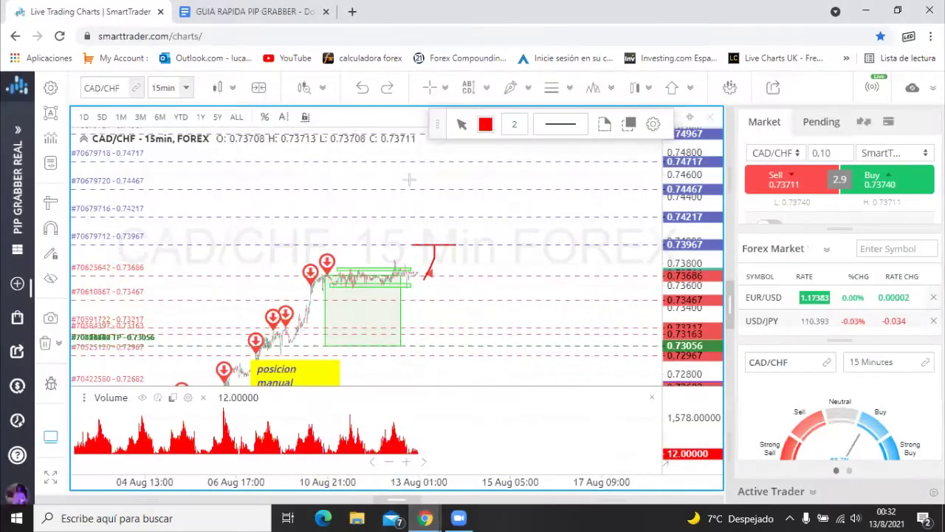
left_click(432, 258)
key("Delete")
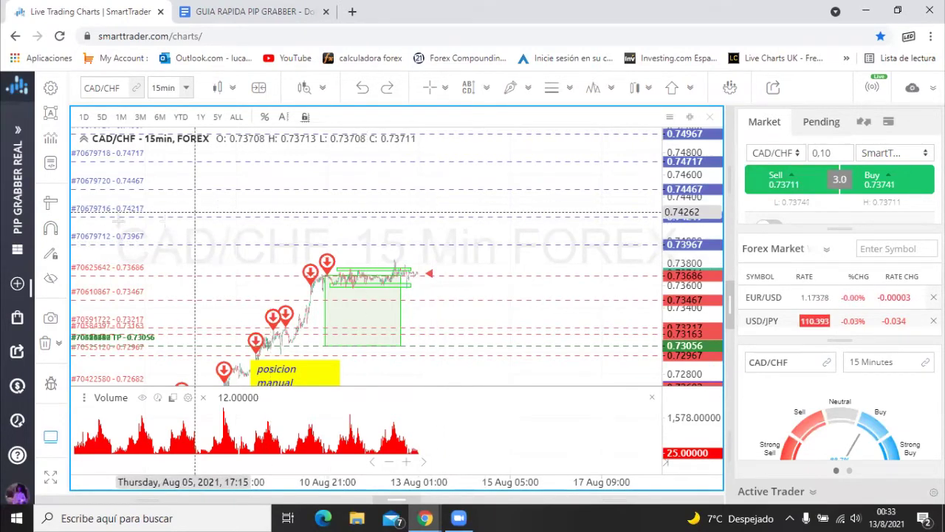
Measure the pip range from the 0.73967 order level up towards 0.74217, just beyond the latest candles
left_click(49, 204)
left_click(418, 243)
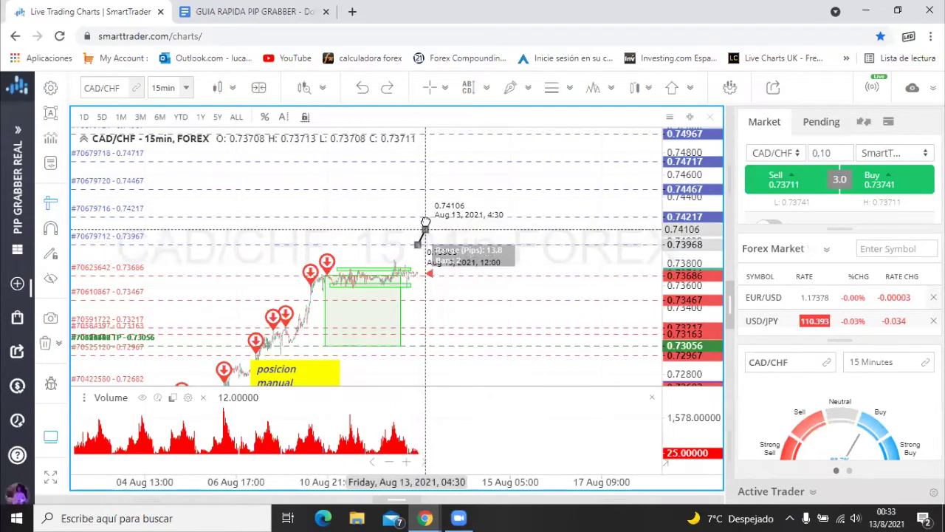
left_click(418, 209)
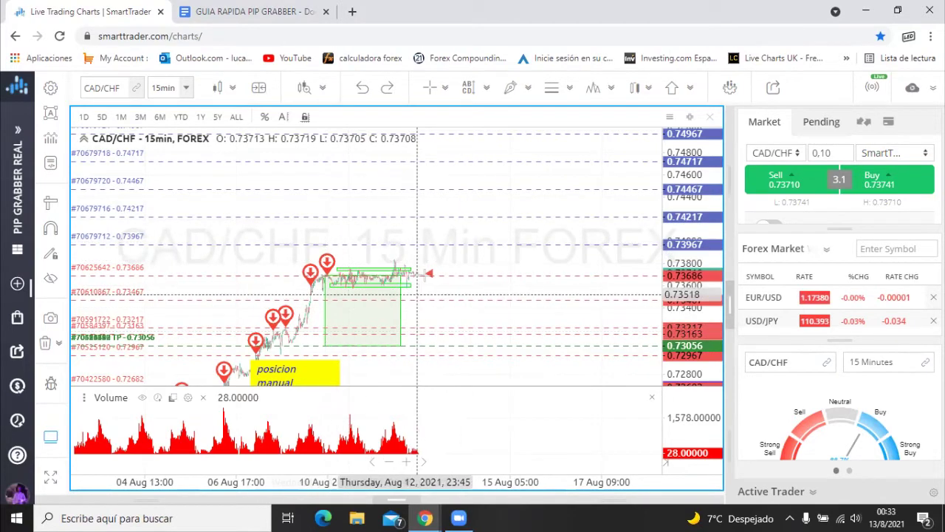
Sketch a red stepped path from the 0.73967 order level through 0.74217 up to 0.74467, beyond the latest candles
left_click(510, 87)
mouse_move(452, 247)
left_mouse_down()
mouse_move(443, 246)
mouse_move(453, 248)
mouse_move(461, 235)
mouse_move(457, 215)
mouse_move(488, 192)
left_mouse_up()
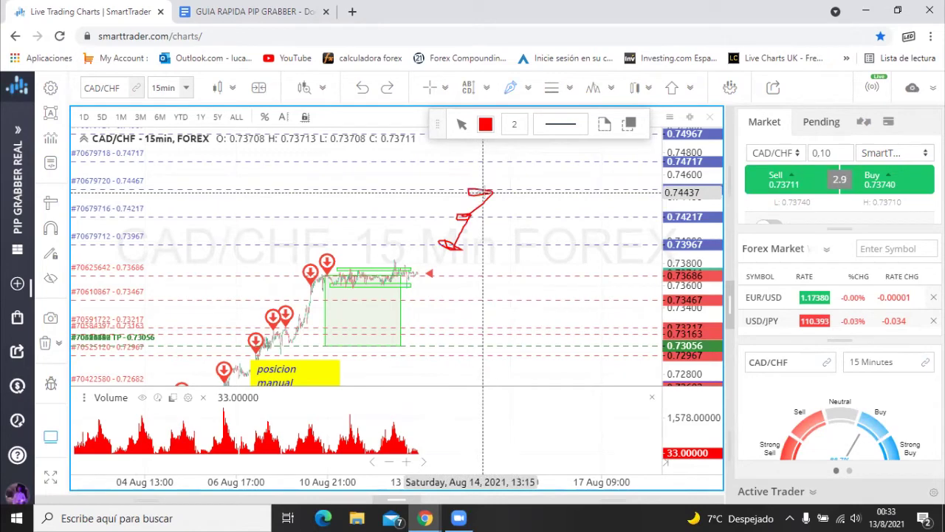
left_click(51, 202)
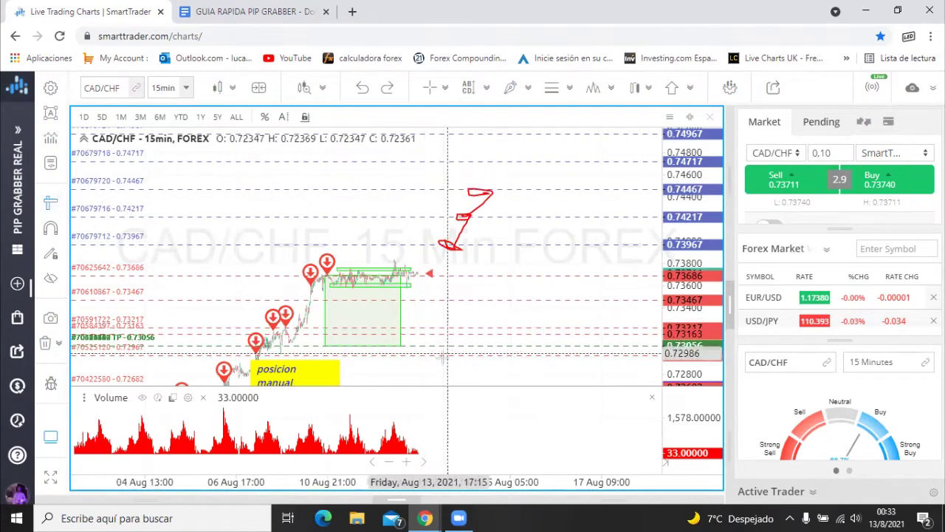
scroll(491, 353, "down", 2)
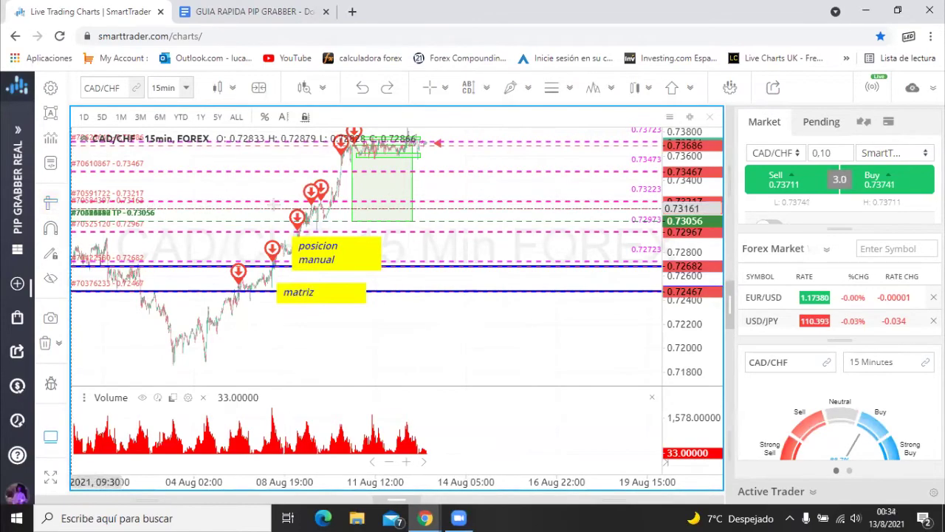
Switch to the BITACORA MATRIX REAL spreadsheet and highlight the total row of the pisos table on the GESTION RIESGO MATRIX sheet
left_click(434, 517)
left_click(500, 452)
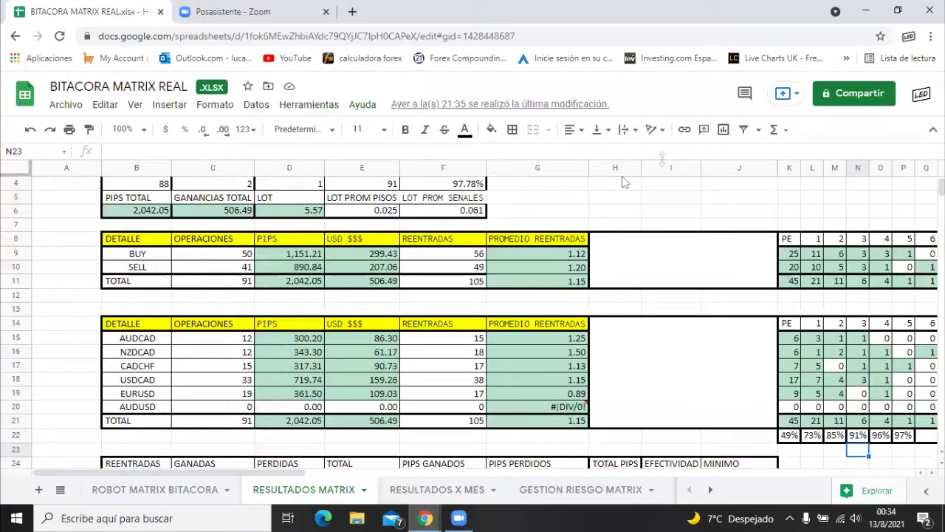
left_click(584, 489)
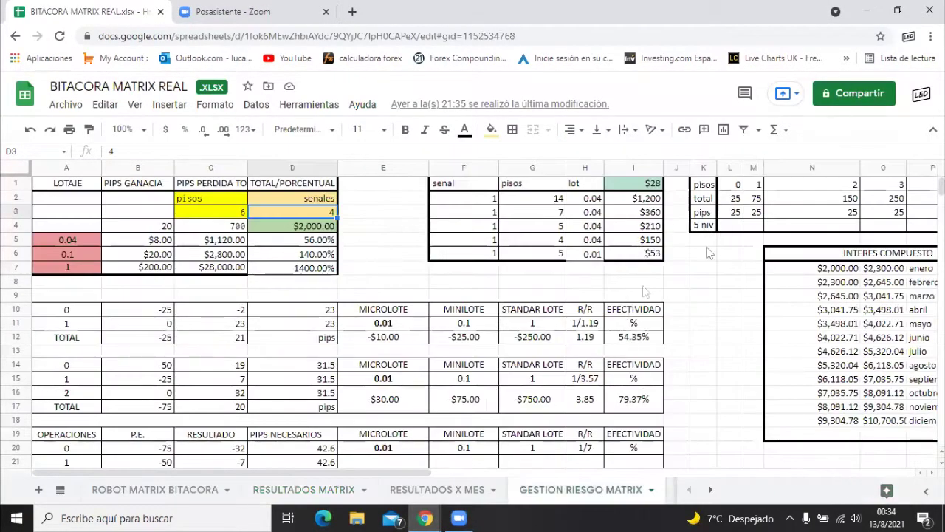
left_click_drag(277, 474, 565, 474)
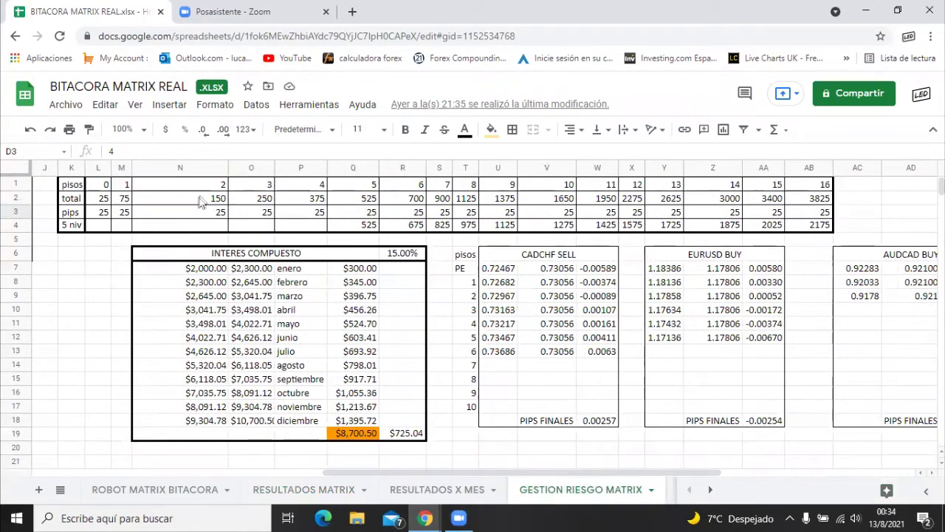
left_click_drag(100, 199, 665, 200)
Compare the total and 5 niv values for pisos 5 and 6 in the pisos table
left_click(386, 198)
left_click(358, 203)
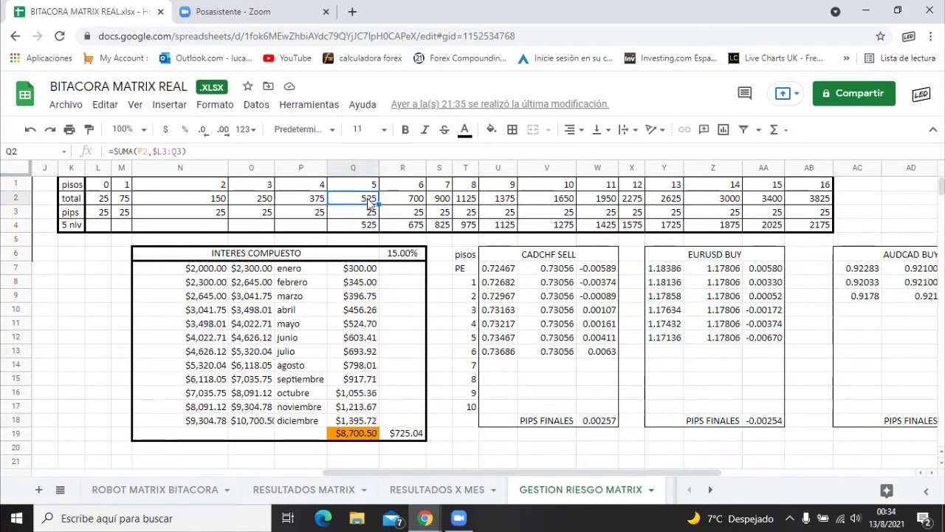
key("Down")
key("Down")
key("Up")
key("Up")
key("Down")
key("Down")
left_click(367, 199)
left_click(416, 201)
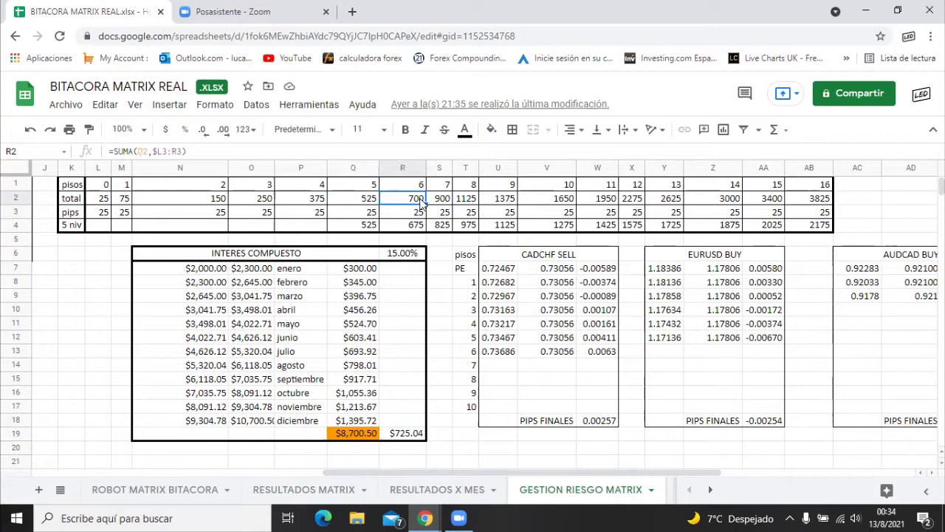
left_click(419, 225)
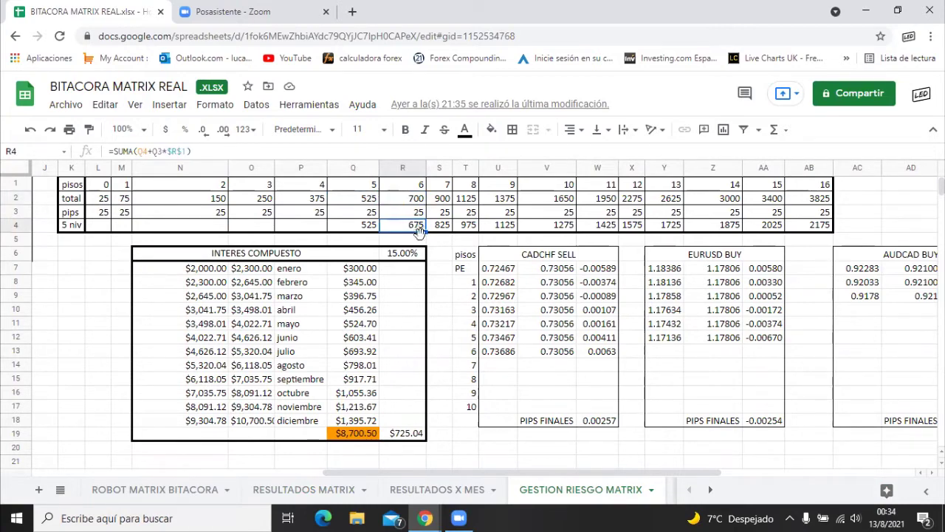
Compare the total and 5 niv values for piso 11, and highlight the 5 niv values for pisos 5 to 9
left_click_drag(425, 201, 702, 203)
left_click(589, 206)
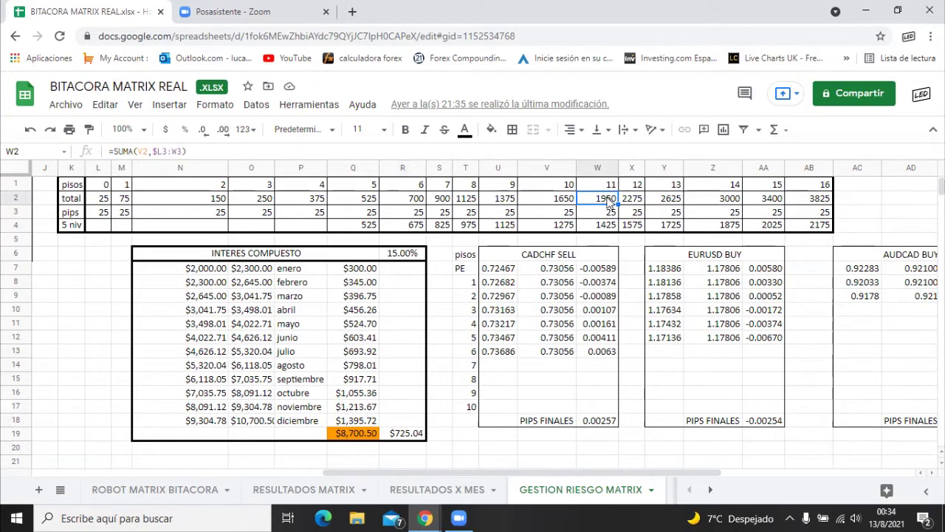
left_click(604, 213)
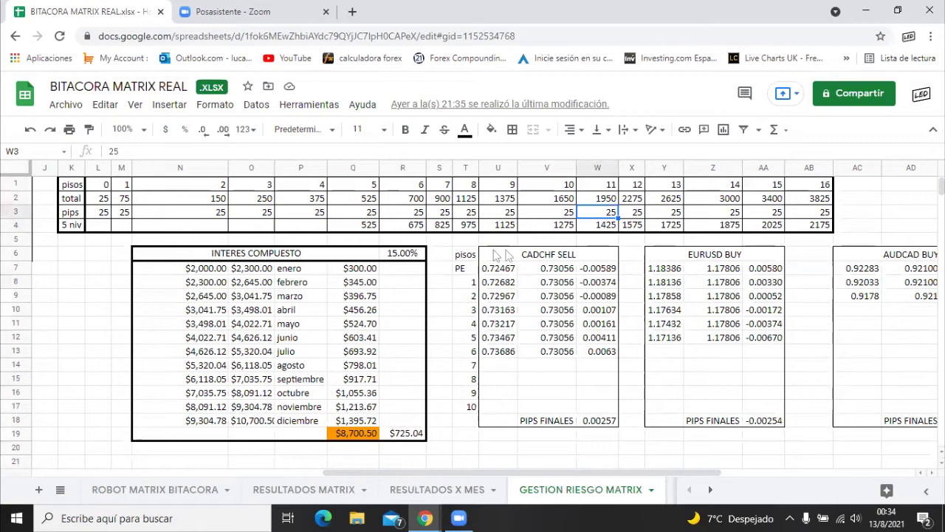
left_click(612, 228)
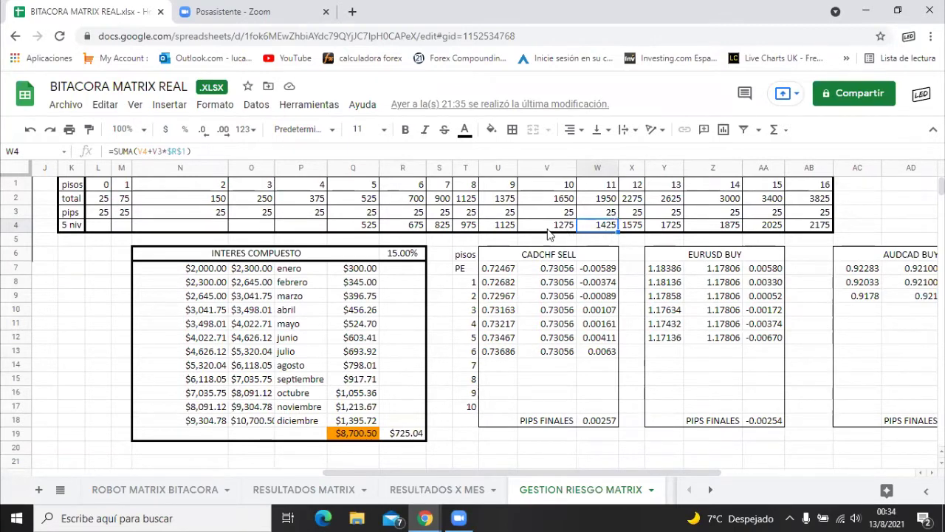
left_click_drag(612, 186, 617, 230)
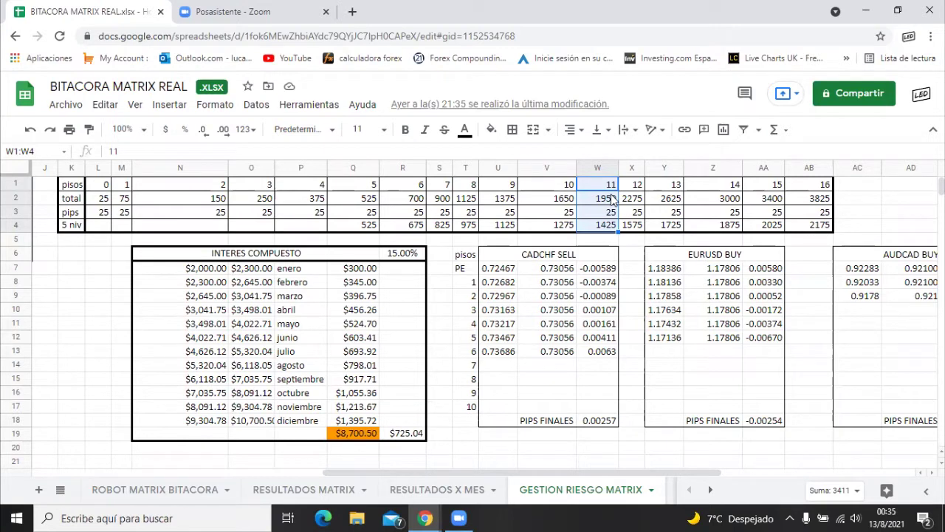
left_click(360, 187)
left_click_drag(362, 230, 485, 229)
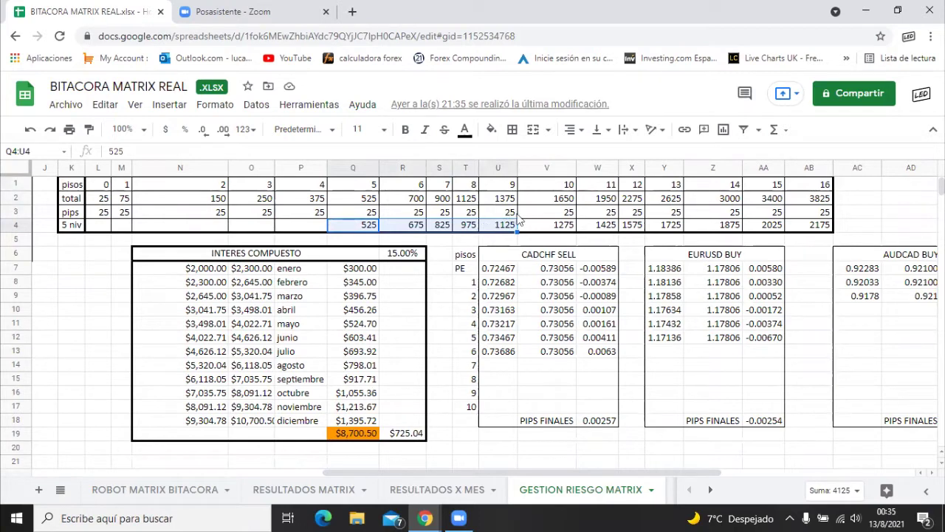
Examine the 5 niv and total values for piso 10, and the 5 niv value for piso 13
left_click(561, 201)
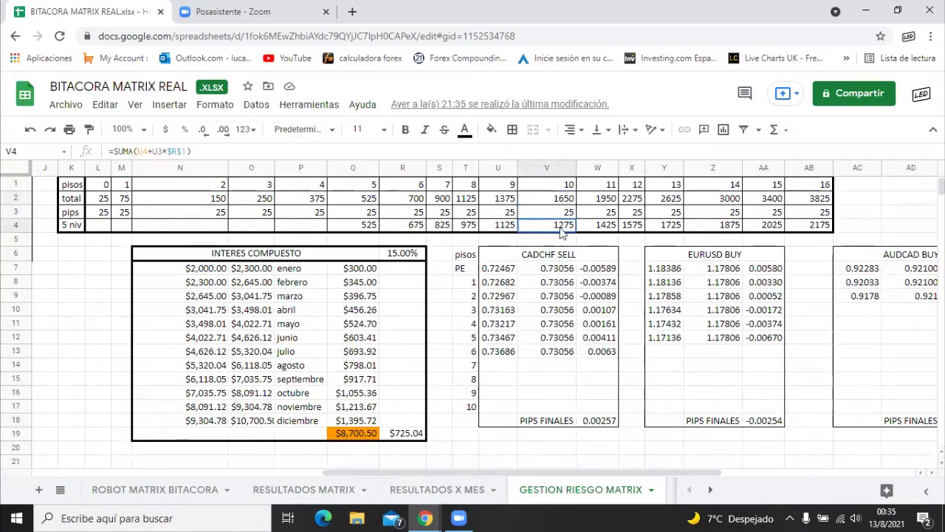
left_click(566, 226)
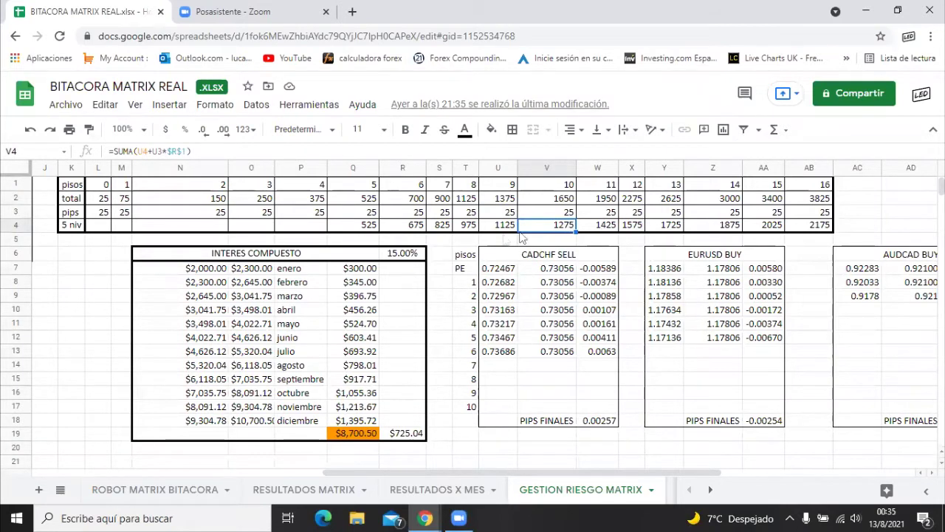
left_click_drag(93, 212, 669, 230)
left_click(667, 230)
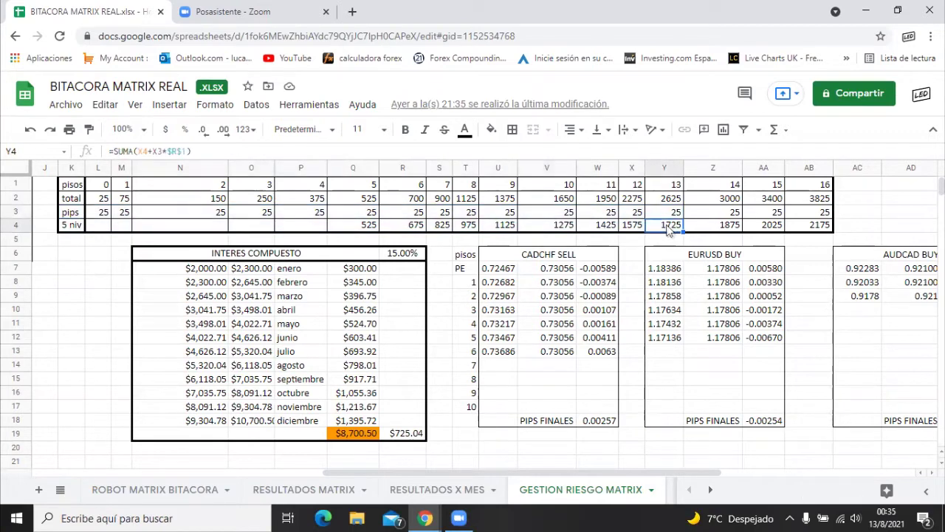
left_click(561, 204)
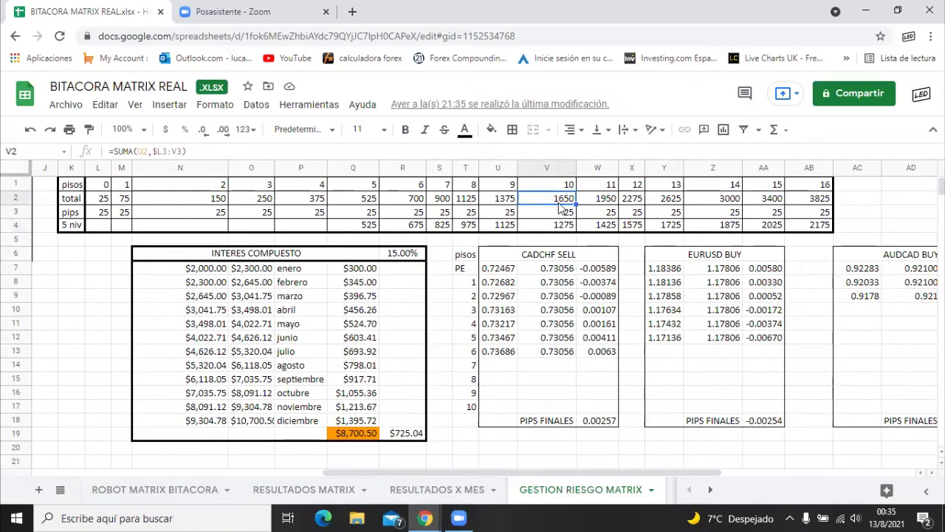
Set the green capital cell in the TOTAL/PORCENTUAL column of the lot-size table to $600
left_click_drag(447, 472, 108, 472)
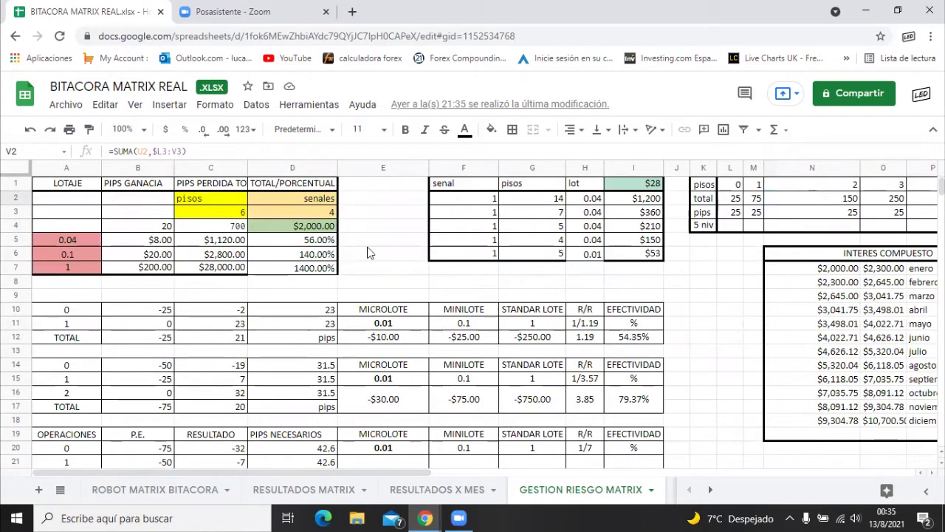
left_click(312, 227)
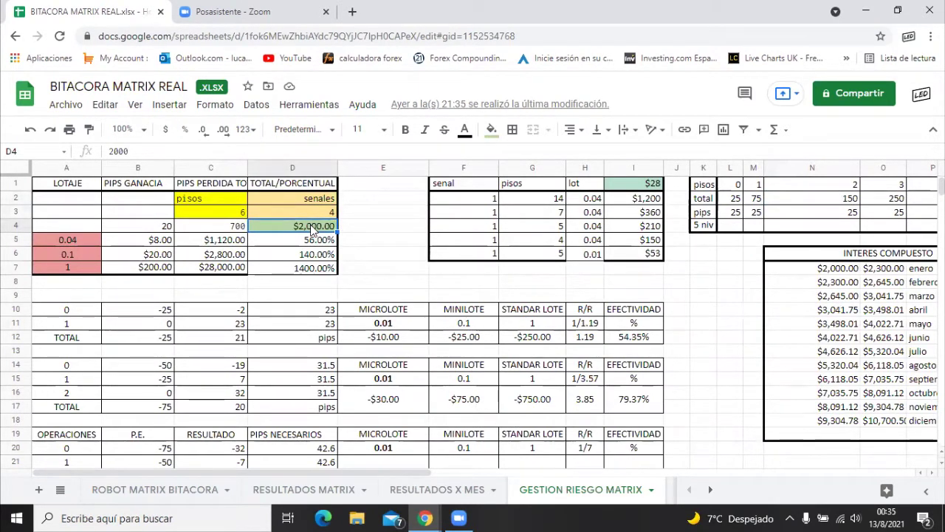
type("600")
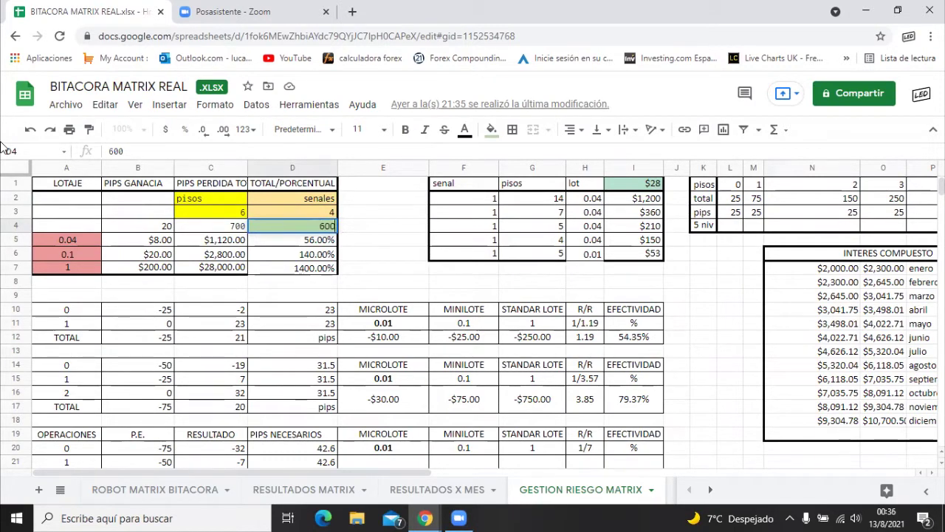
key("Return")
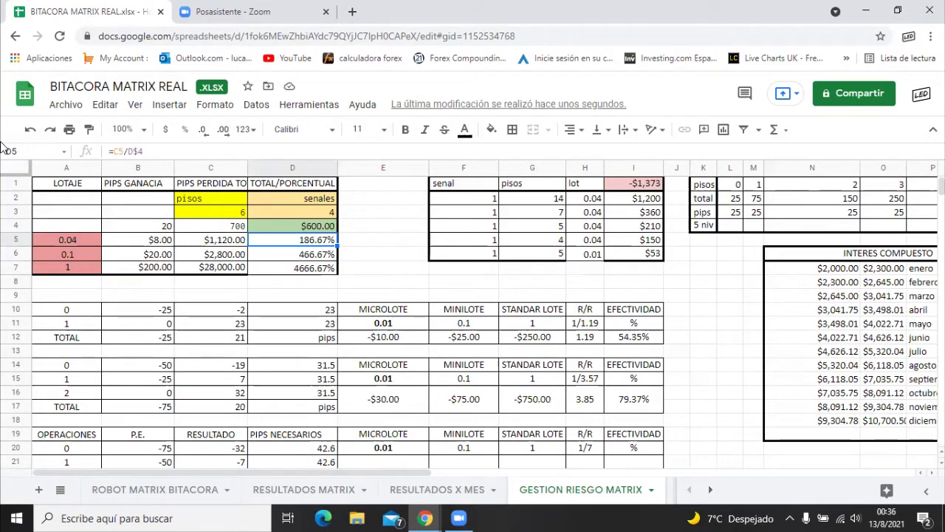
Set the number of senales in the lot-size table to 3
left_click(310, 226)
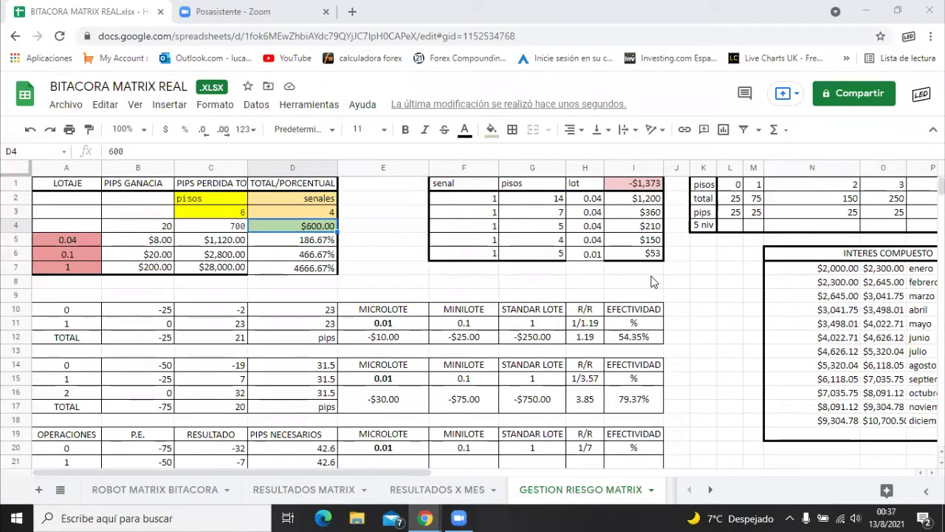
left_click(370, 226)
left_click(308, 231)
left_click(316, 201)
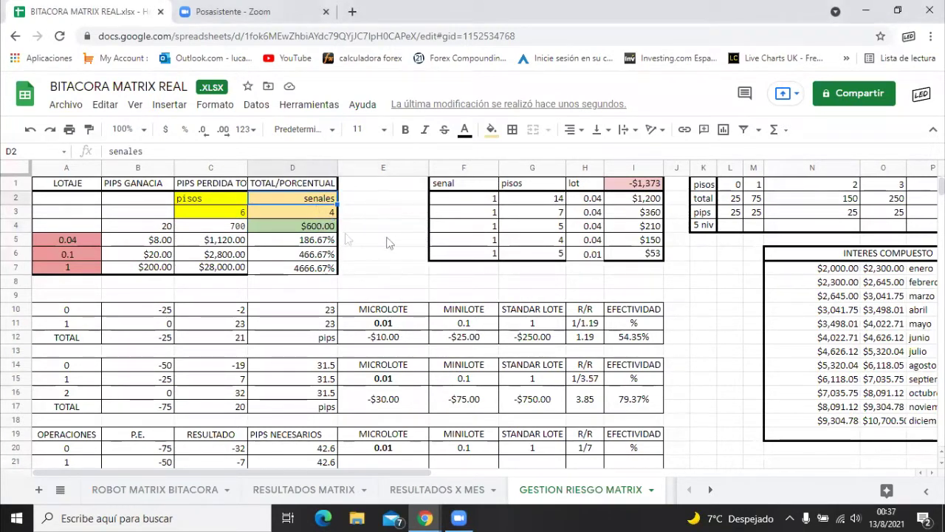
left_click(316, 211)
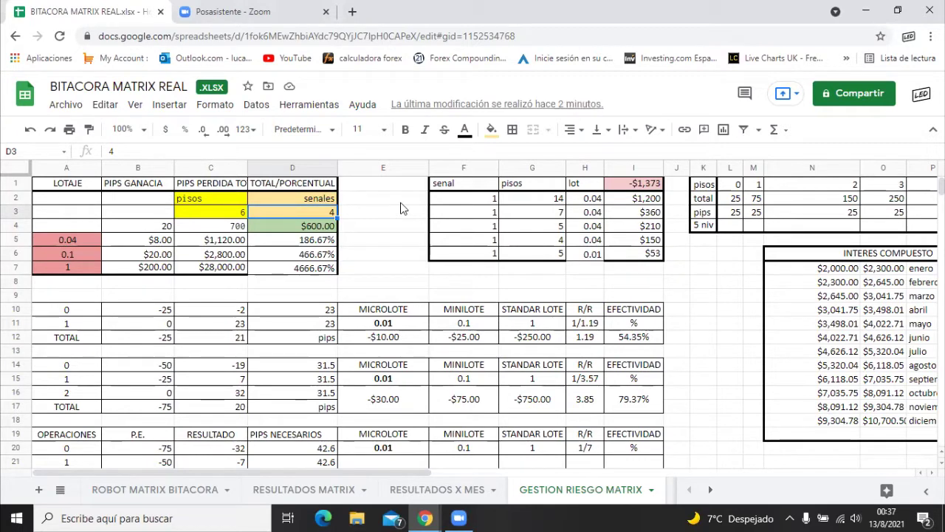
type("3")
key("Return")
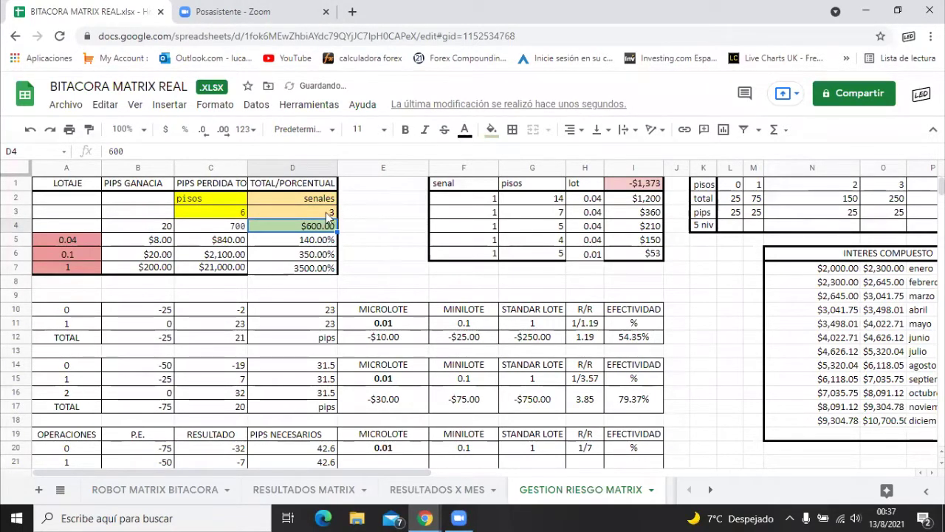
Set the first LOTAJE value in the lot-size table to 0.01
left_click(68, 239)
type("0.01")
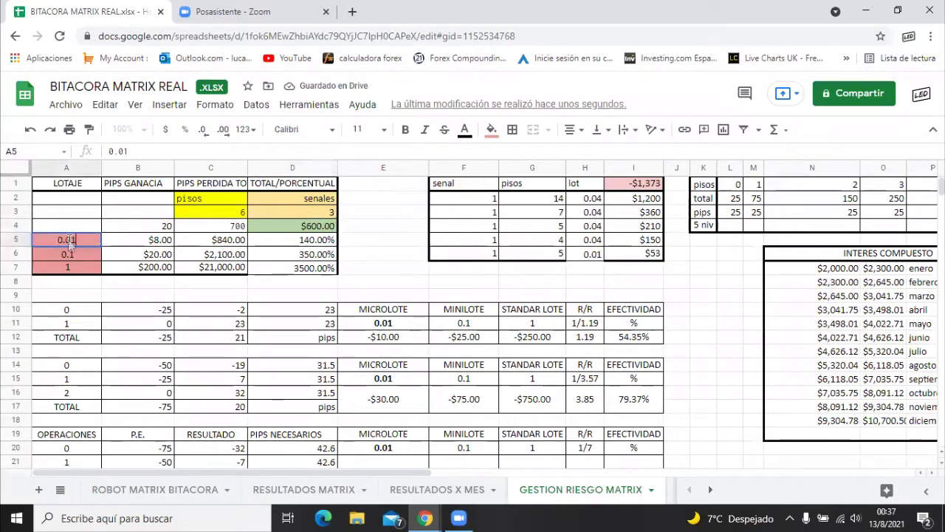
key("Return")
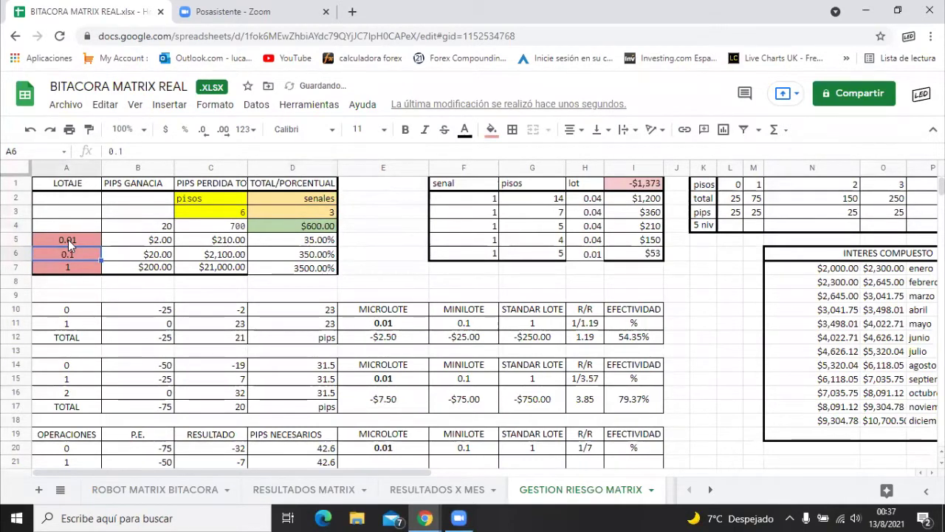
left_click(68, 239)
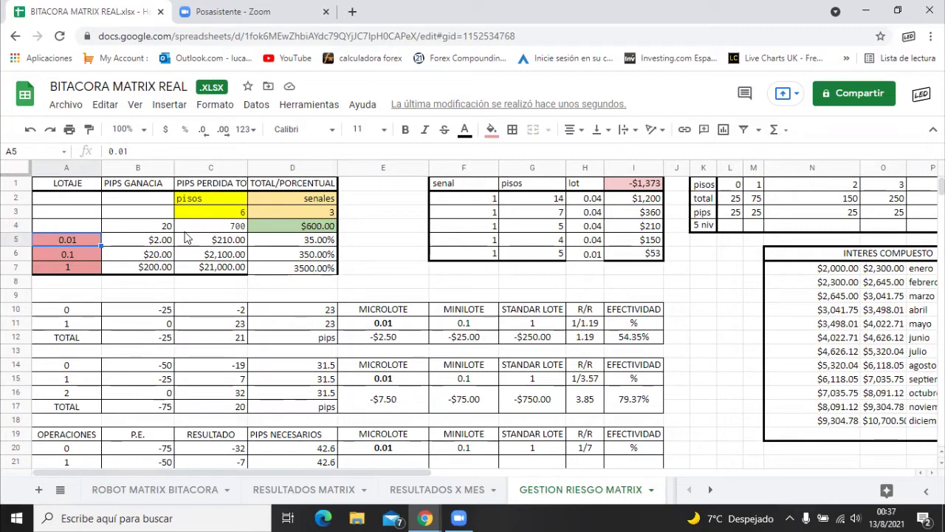
Set the number of pisos to 5 and check the loss amount and percentage for the 0.01 lot
left_click(219, 216)
type("5")
key("Return")
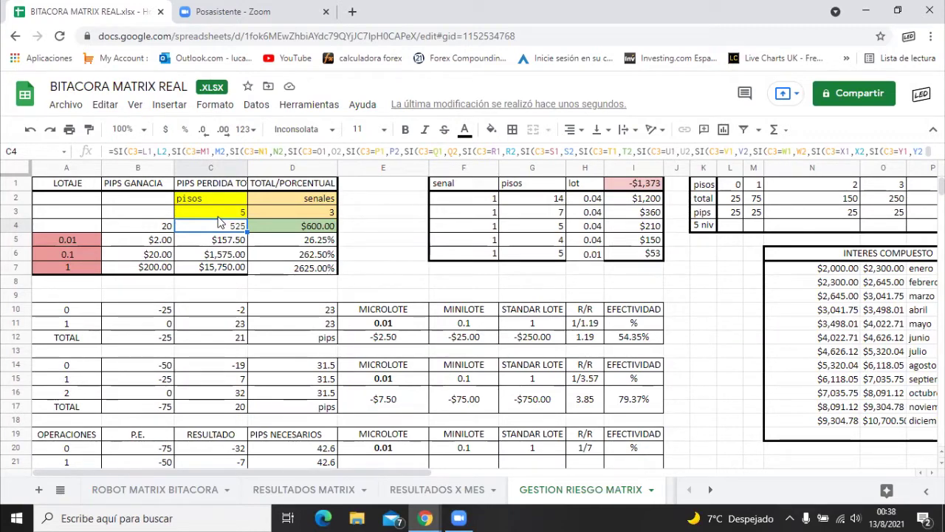
left_click(216, 241)
left_click(299, 237)
Set the capital in the lot-size table to $463
left_click(301, 228)
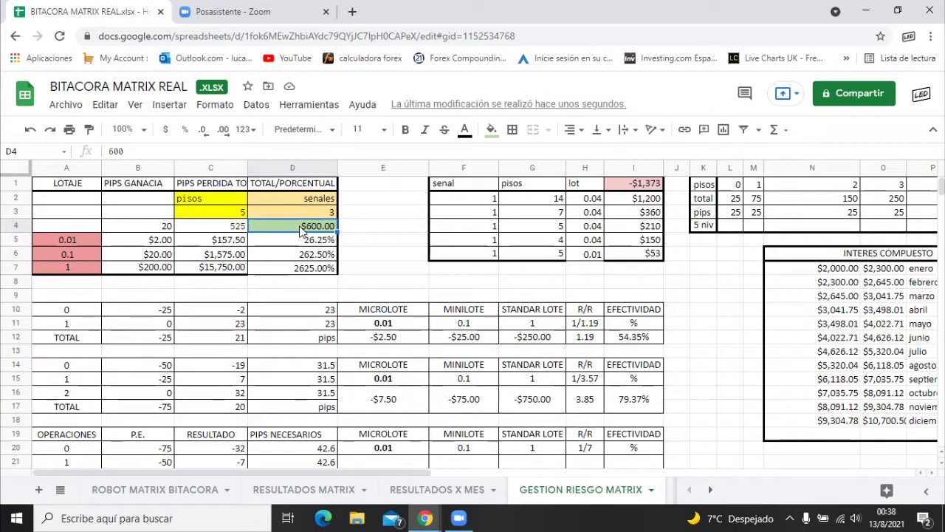
type("463")
key("Return")
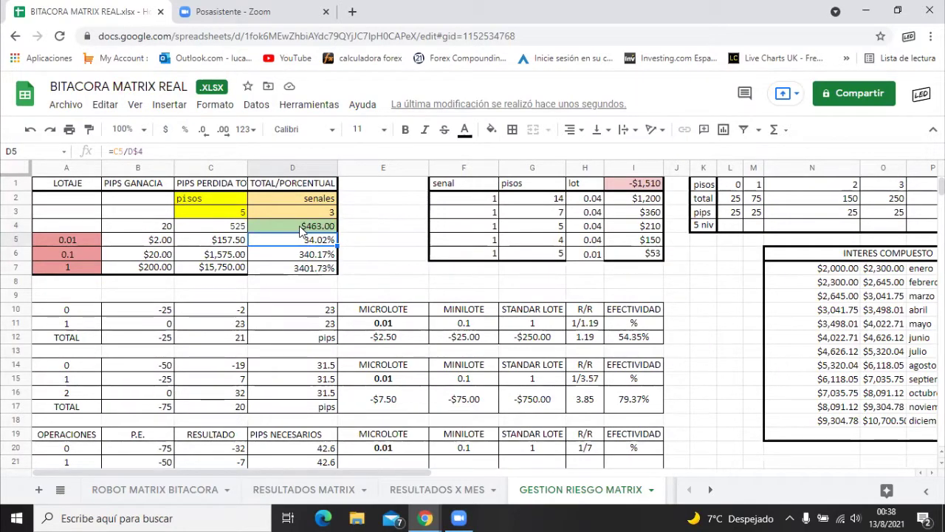
Compare the risk for different signal counts by setting senales to 2, 3 and back to 2
key("Up")
key("Up")
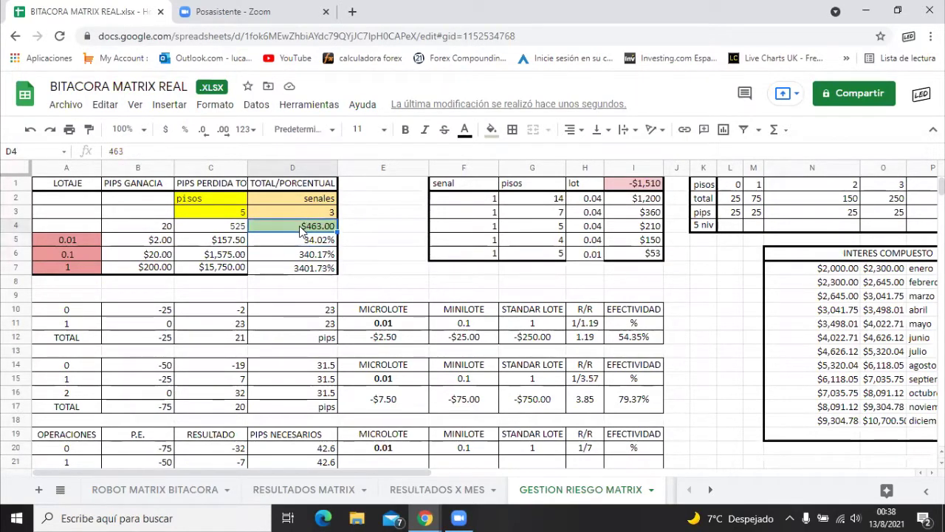
type("2")
key("Return")
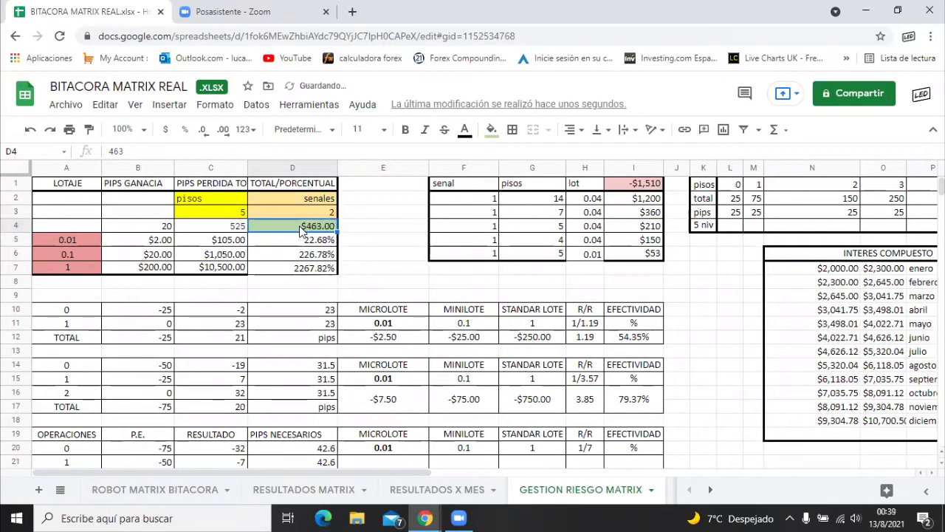
key("Up")
type("3")
key("Return")
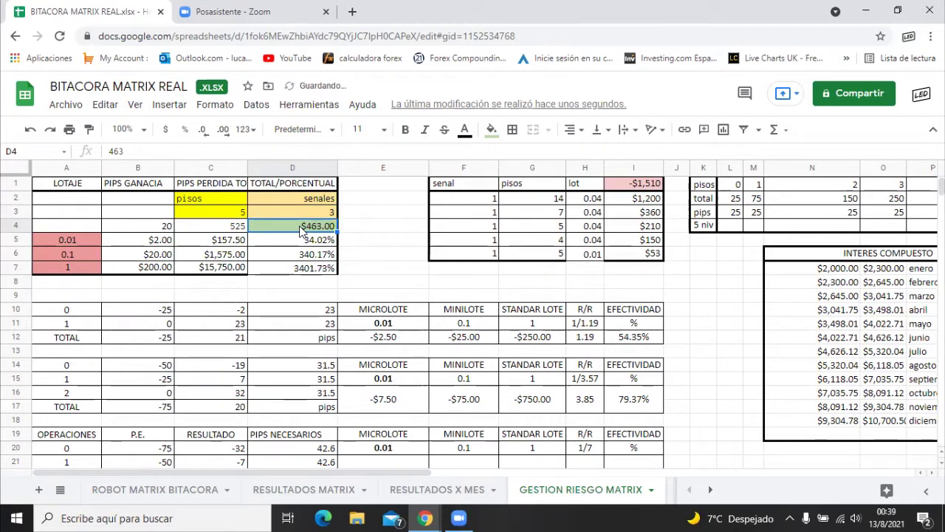
key("Up")
type("2")
key("Return")
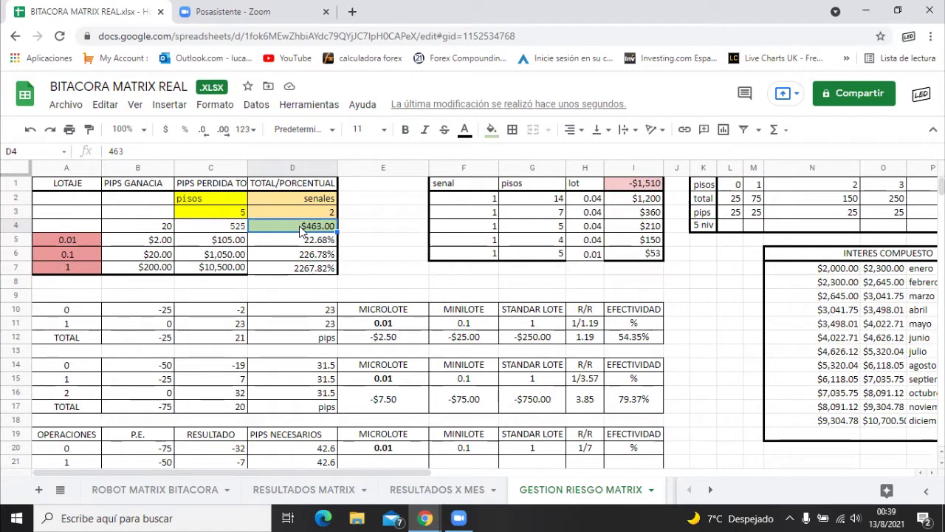
Change the capital in the lot-size table to $500
type("50")
key("Return")
left_click(300, 229)
type("500")
key("Return")
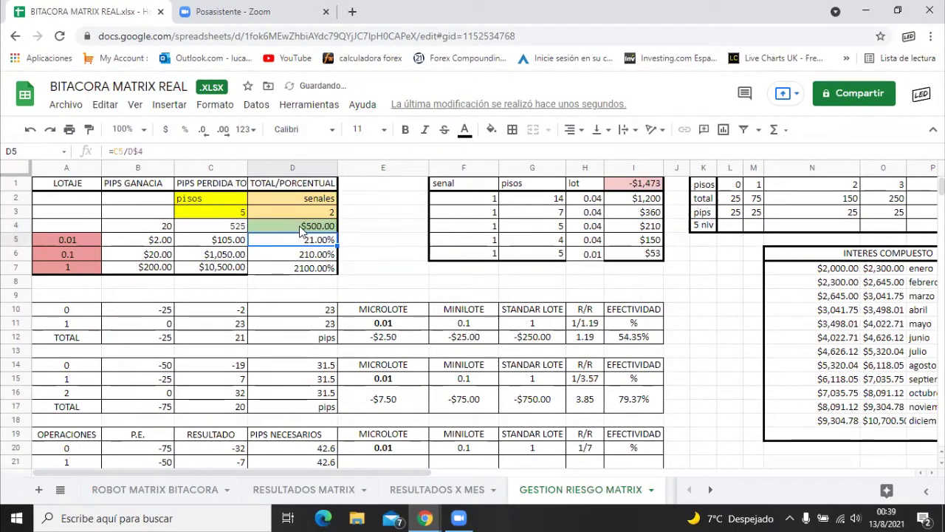
left_click(300, 229)
type("500")
key("Return")
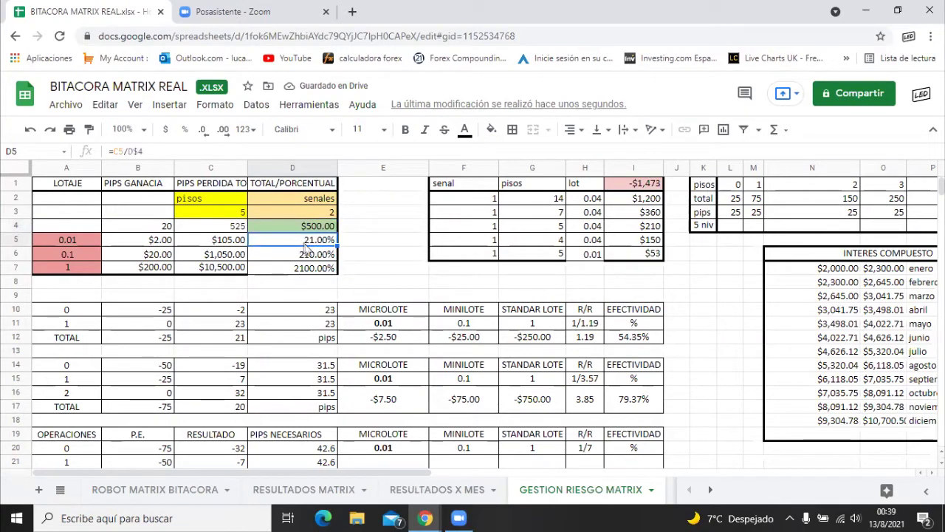
Enter $456 as the capital in the lot-size table
key("Up")
type("457")
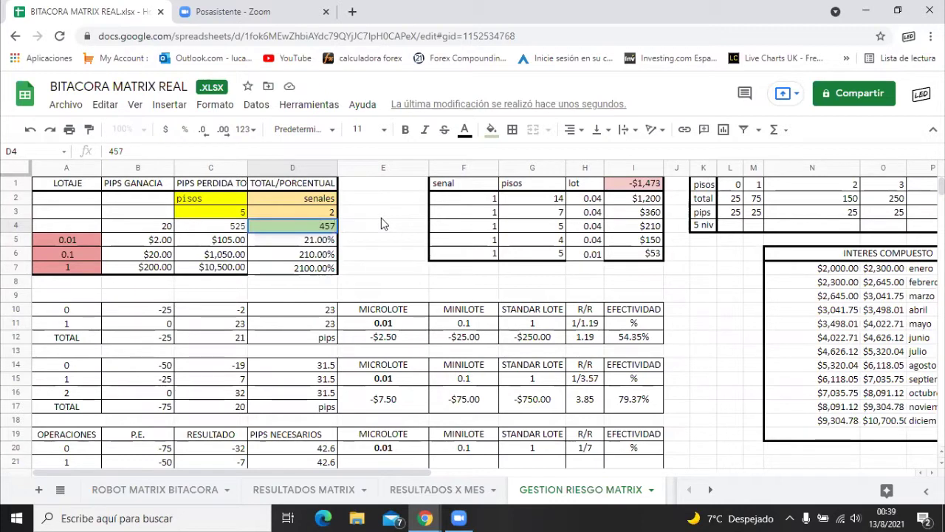
key("BackSpace")
type("6")
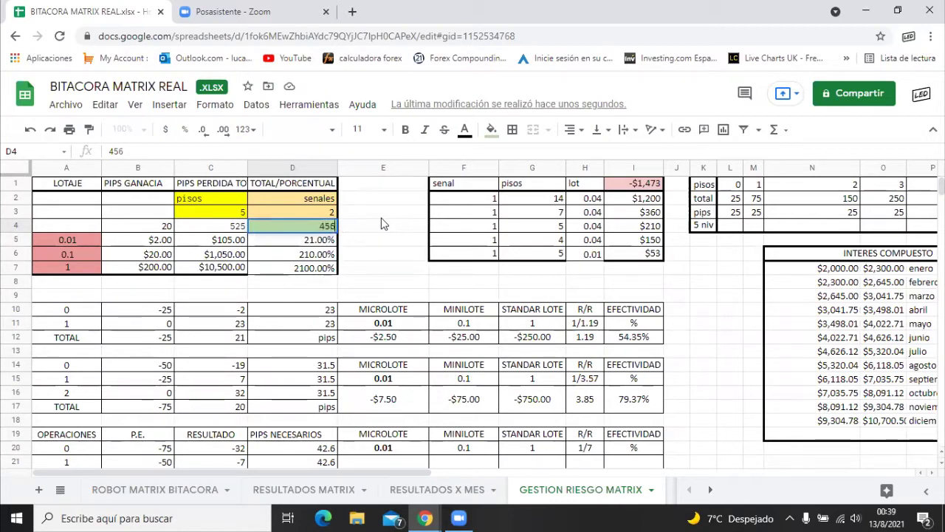
key("Return")
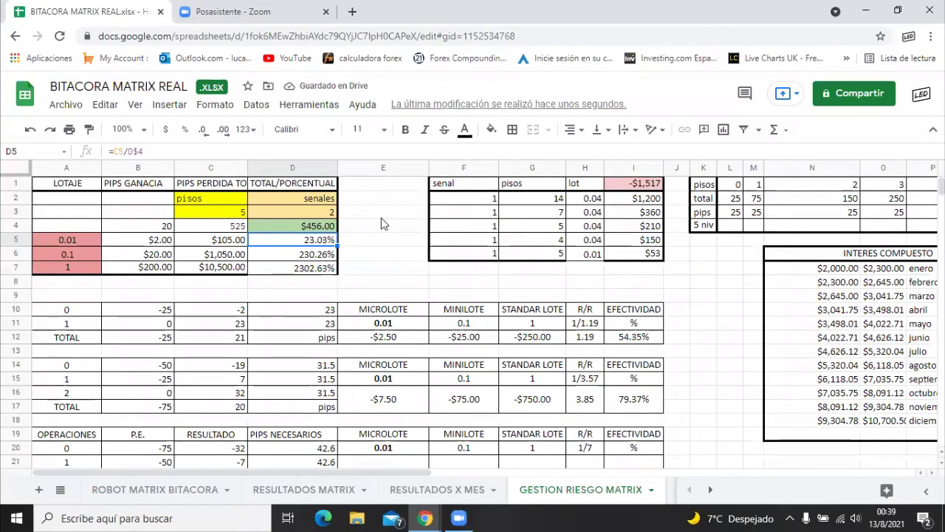
Review the capital, 0.01 lot size, pisos count, loss amount and risk percentage cells of the lot-size table
key("Up")
key("Down")
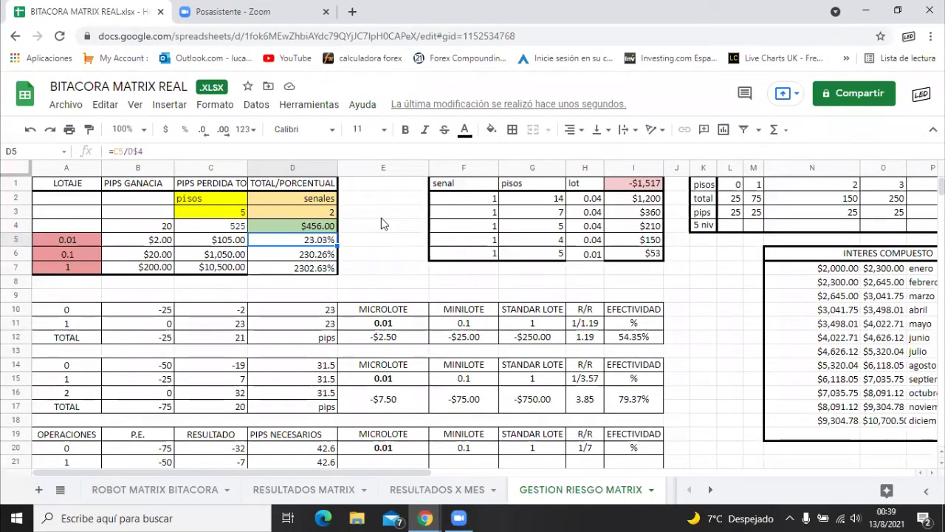
key("Up")
key("Up")
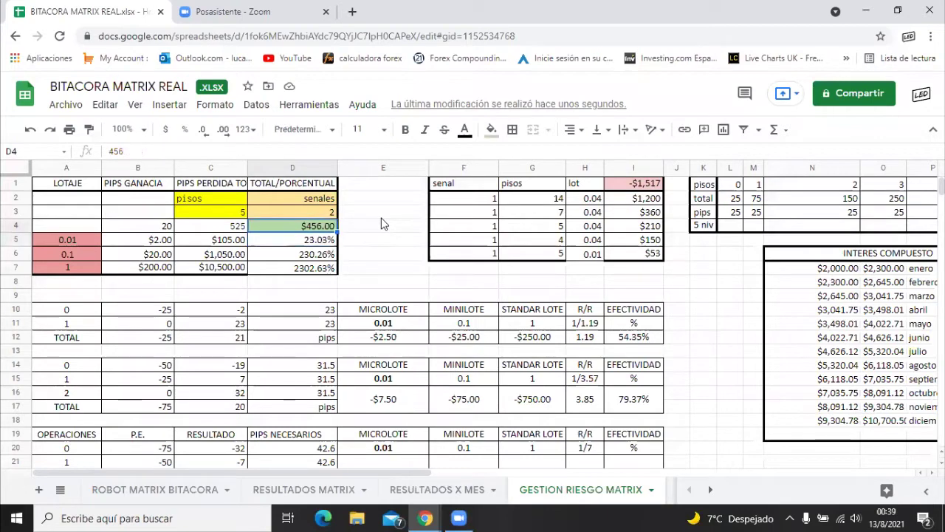
key("Down")
key("Down")
key("Left")
key("Left")
key("Left")
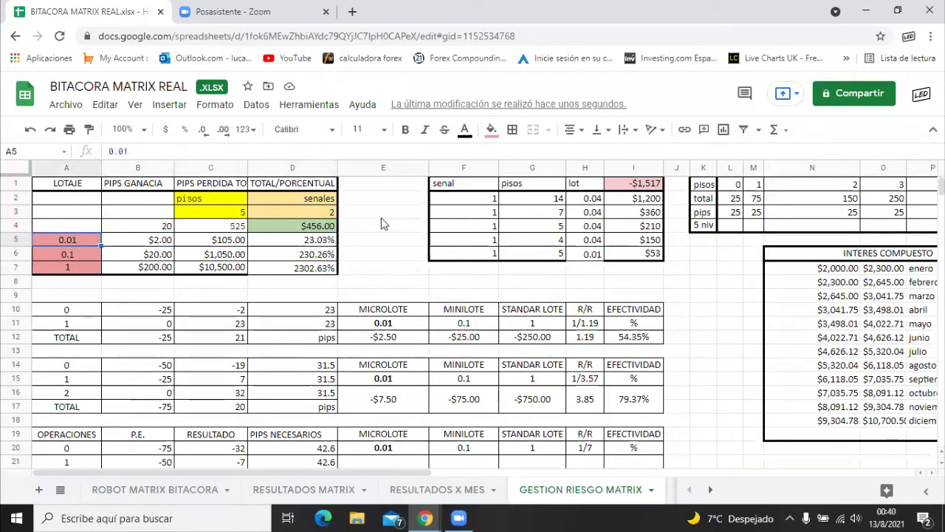
key("Right")
key("Right")
key("Right")
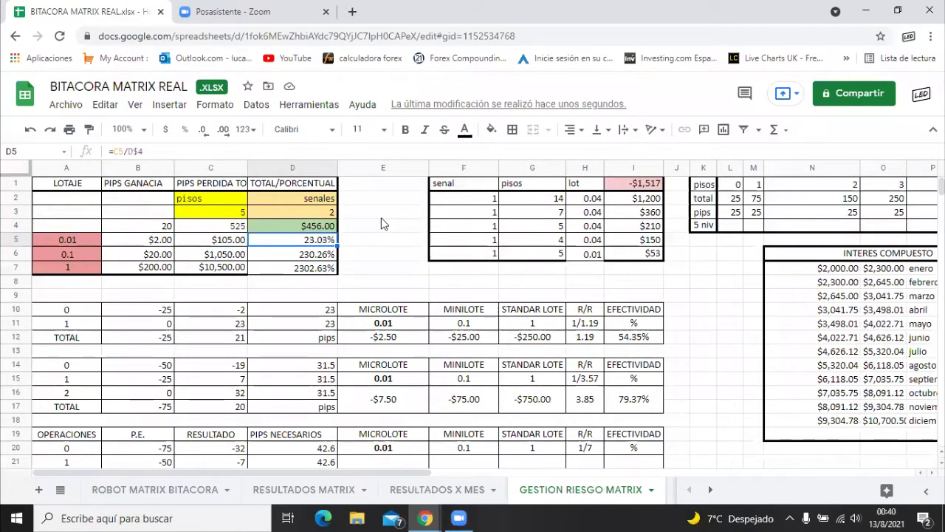
key("Left")
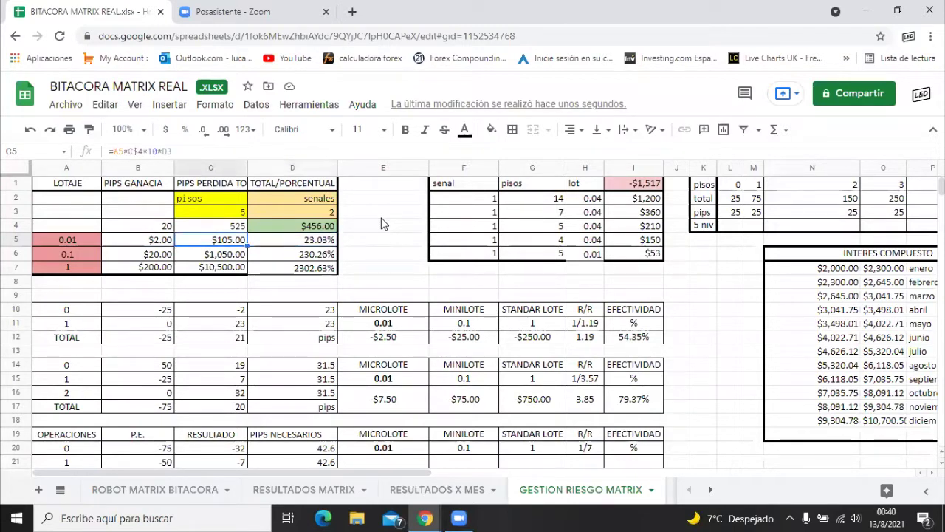
key("Up")
key("Up")
key("Down")
key("Down")
key("Right")
Return the number of senales in the lot-size table to 3
key("Up")
key("Up")
type("1")
key("Return")
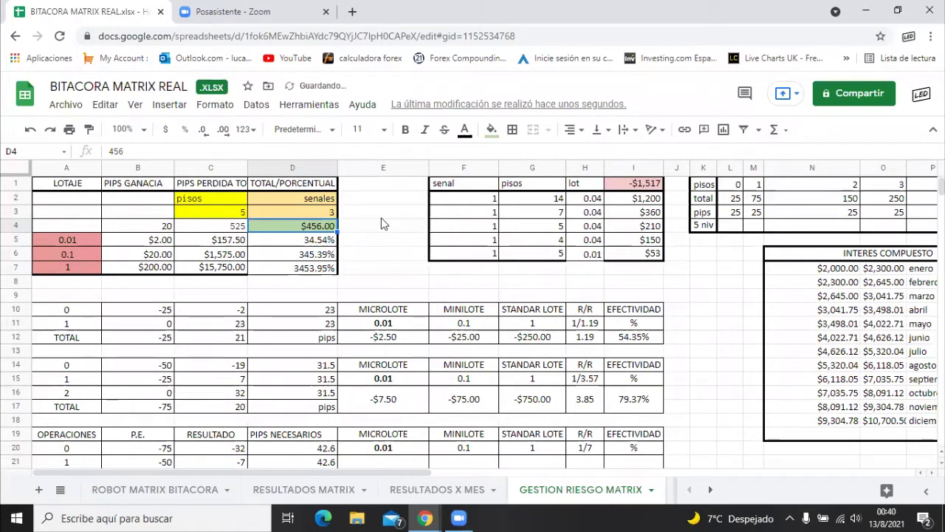
Restore the capital in the lot-size table to $600 and go back to the senales count
type("600")
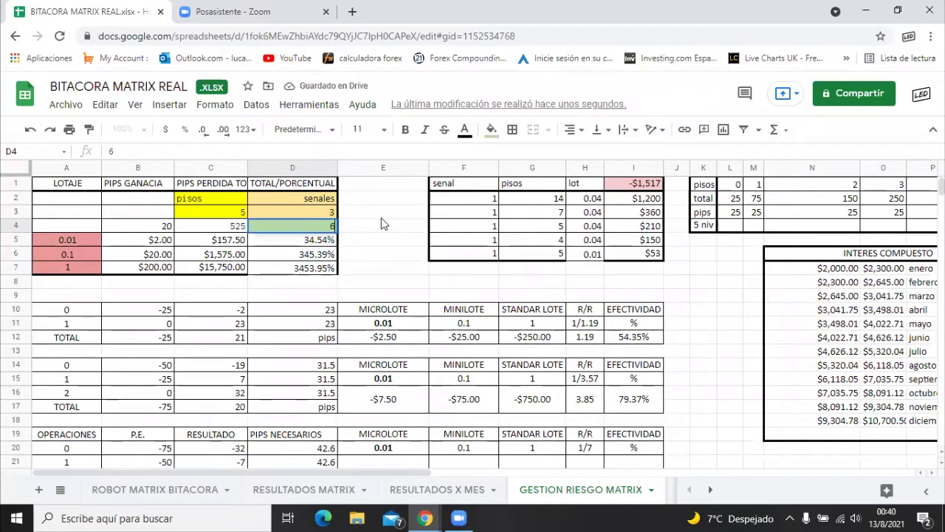
key("Return")
key("Up")
key("Up")
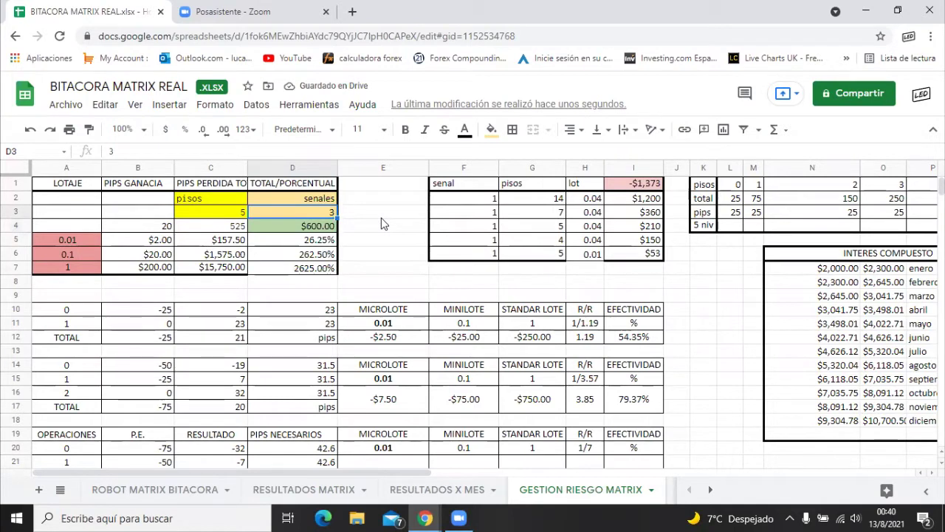
Try 1 as the number of senales in the lot-size table and return it to 3
type("1")
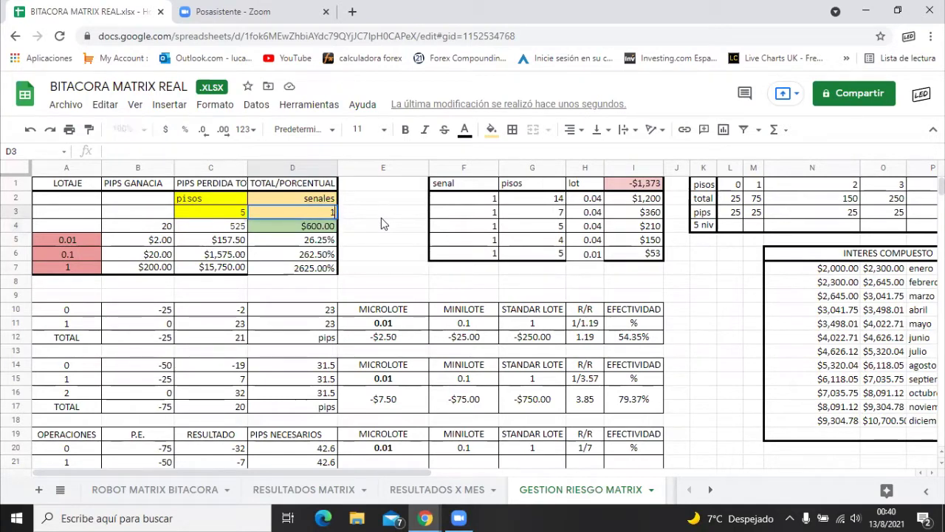
key("Return")
key("Up")
type("3")
key("Return")
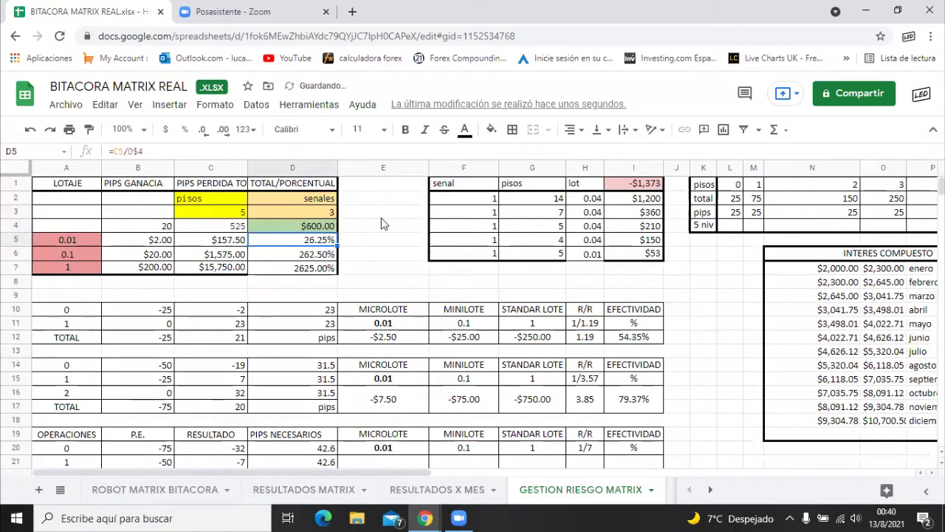
Set the capital in the lot-size table to $550
key("Up")
key("Down")
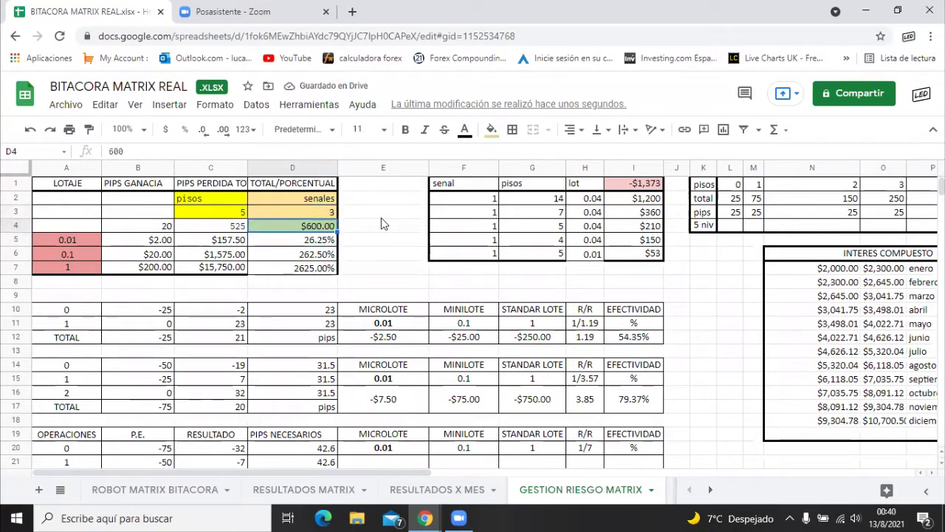
type("550")
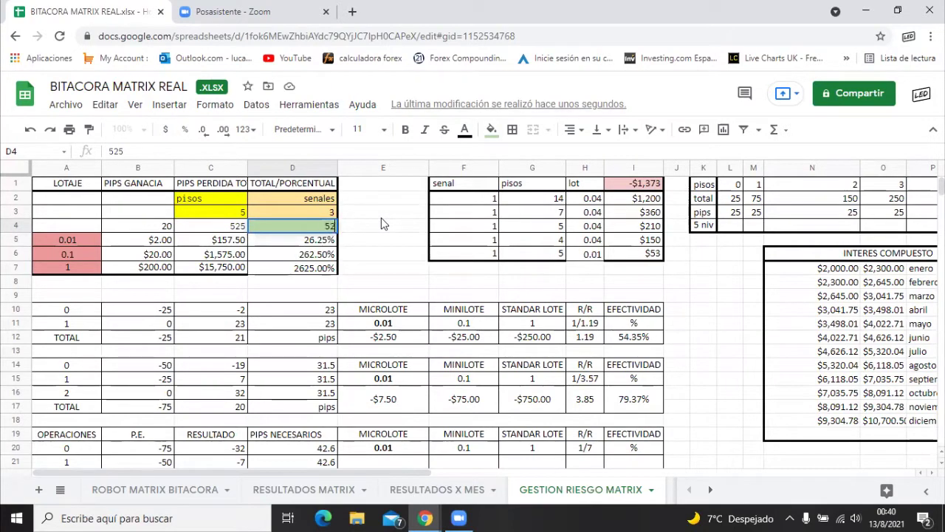
key("Return")
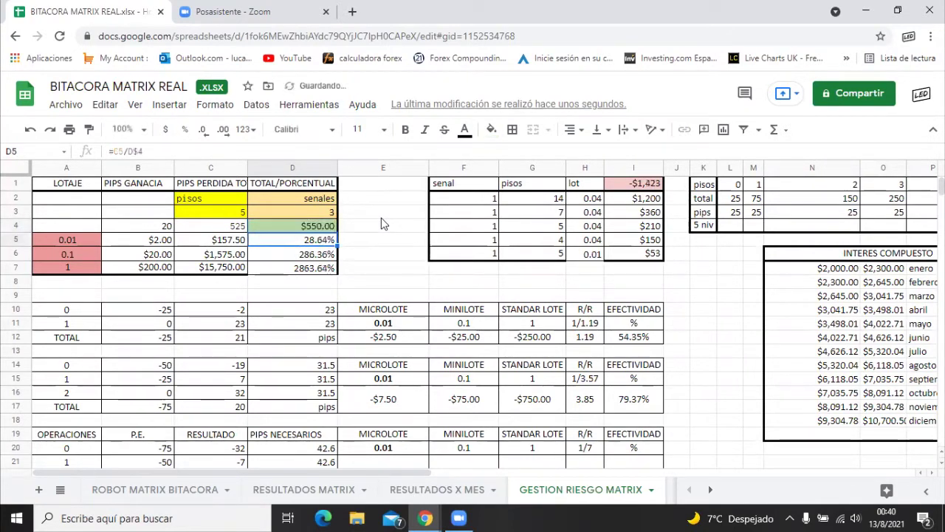
Set the number of senales to 2 in the lot-size table and check the 0.01 lot risk percentage
key("Up")
key("Up")
key("Left")
key("Right")
type("2")
key("Return")
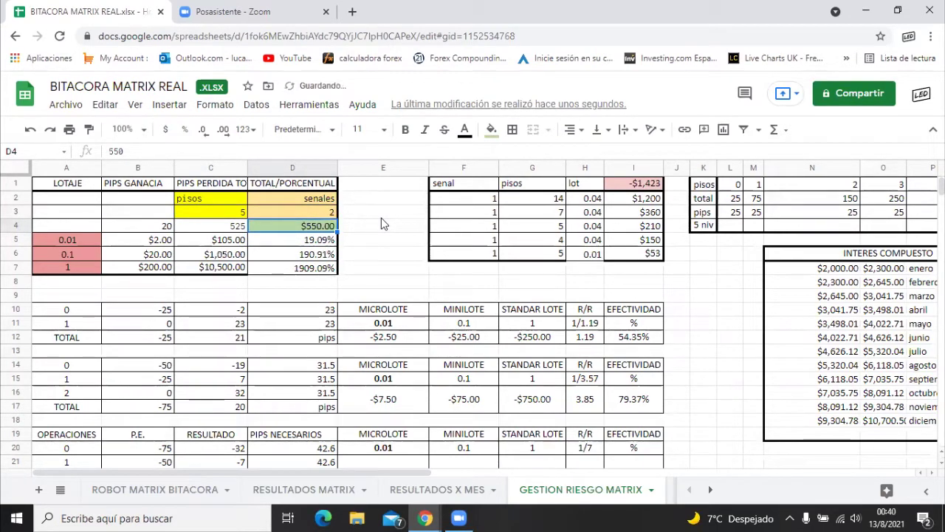
key("Down")
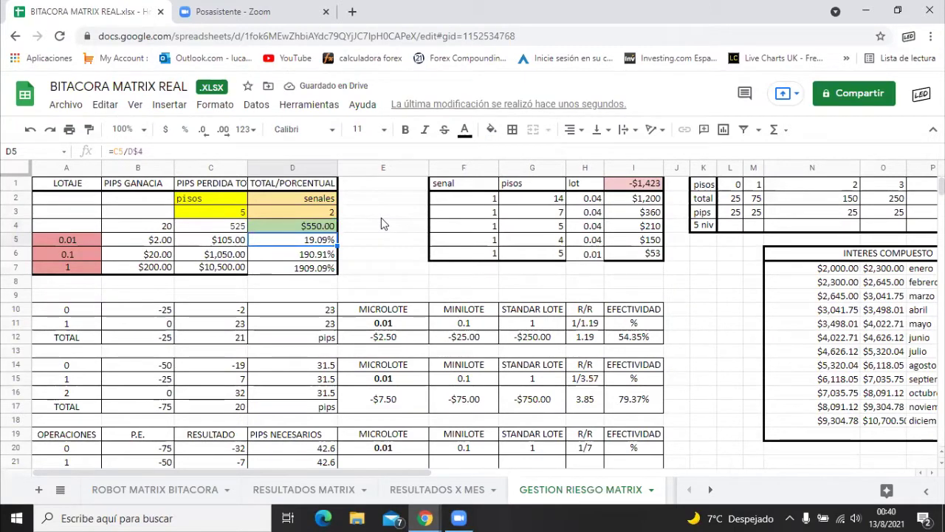
Review the pisos count, senales count and 0.01 lot risk percentage in the lot-size table
key("Up")
key("Up")
key("Left")
key("Right")
key("Left")
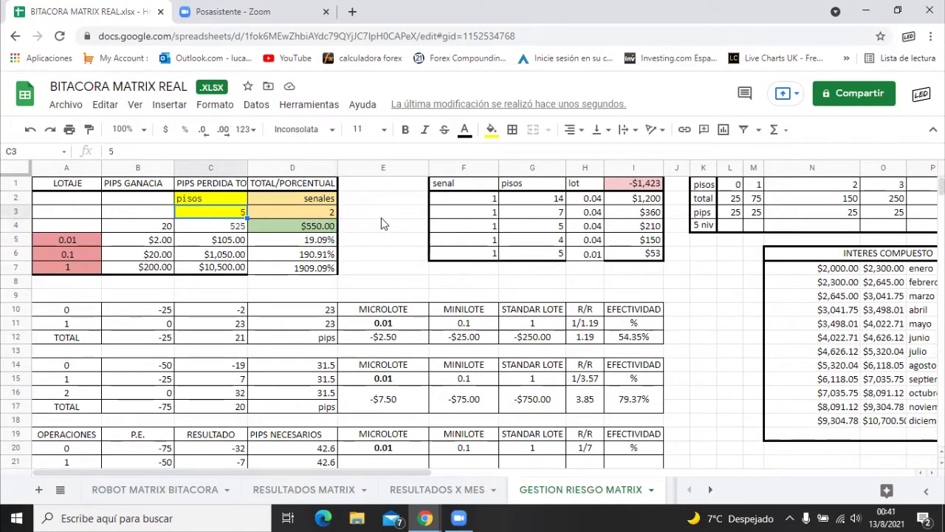
key("Right")
key("Down")
key("Down")
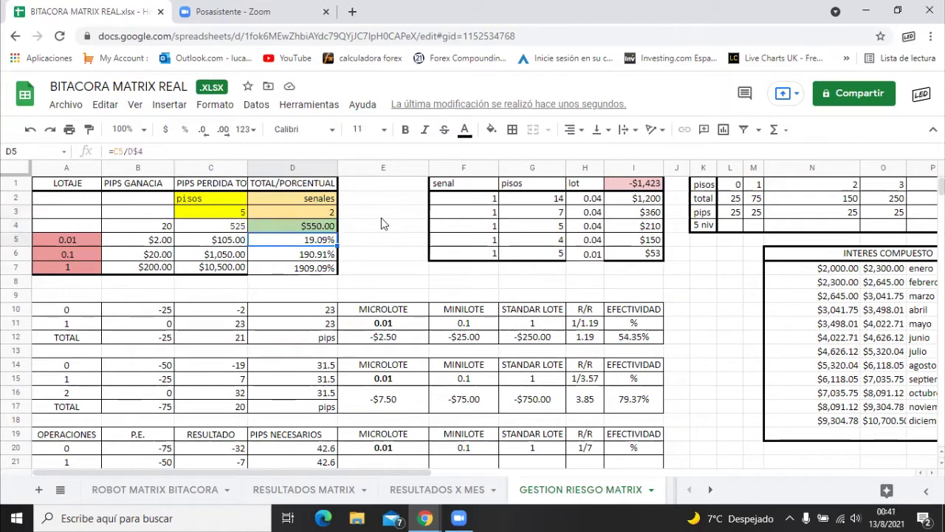
Reduce the number of senales to 1 and set the capital to $500 in the lot-size table
key("Up")
key("Up")
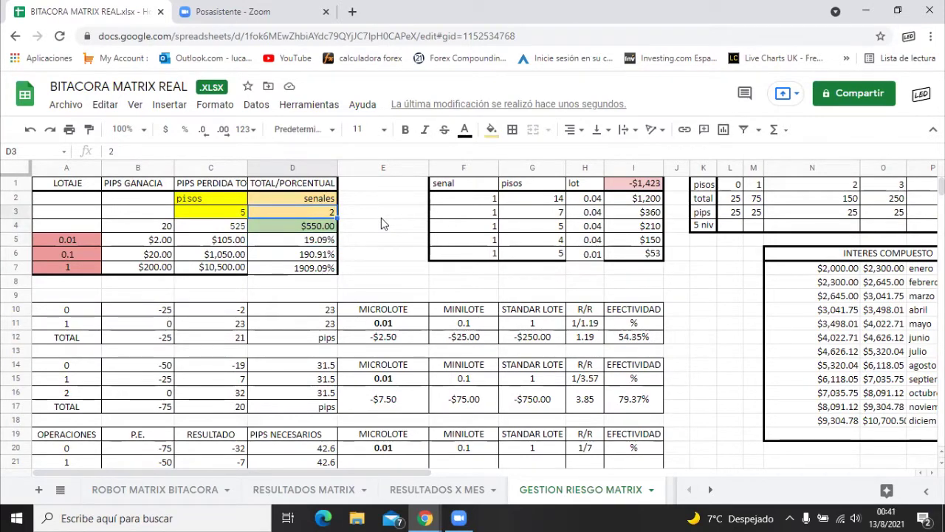
type("1")
key("Return")
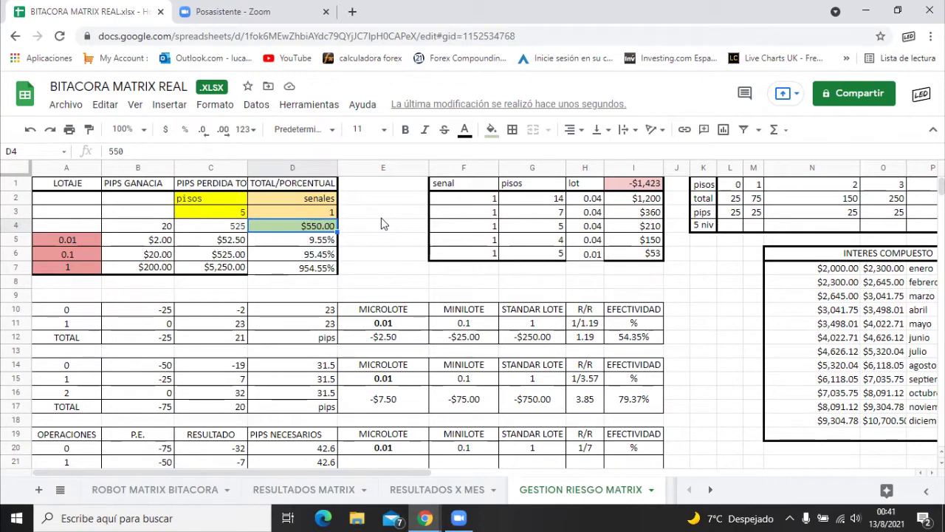
type("500")
key("Return")
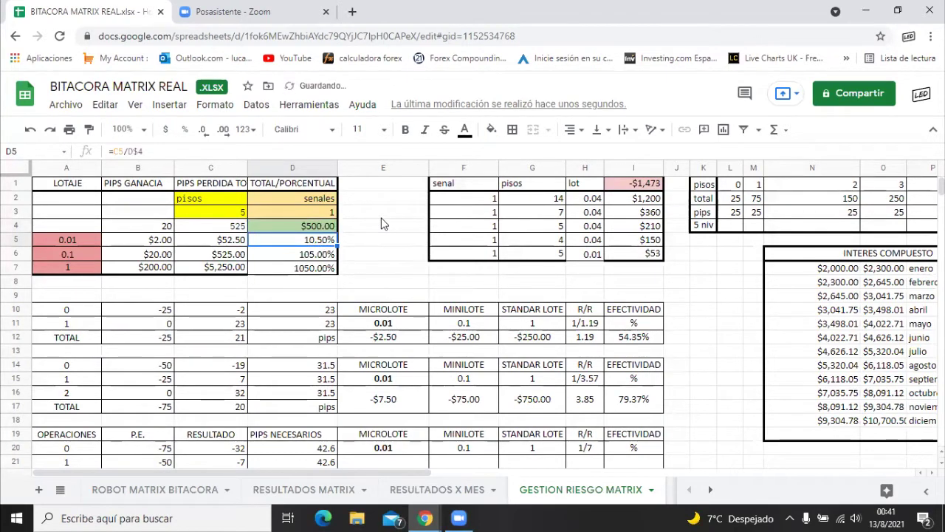
Set the number of senales to 2 and the capital to $350 in the lot-size table
key("Up")
key("Up")
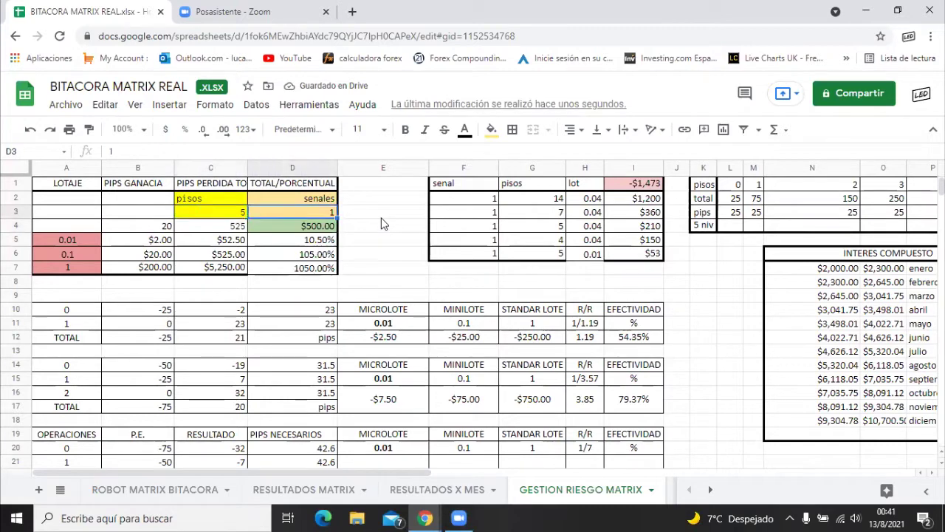
type("2")
key("Return")
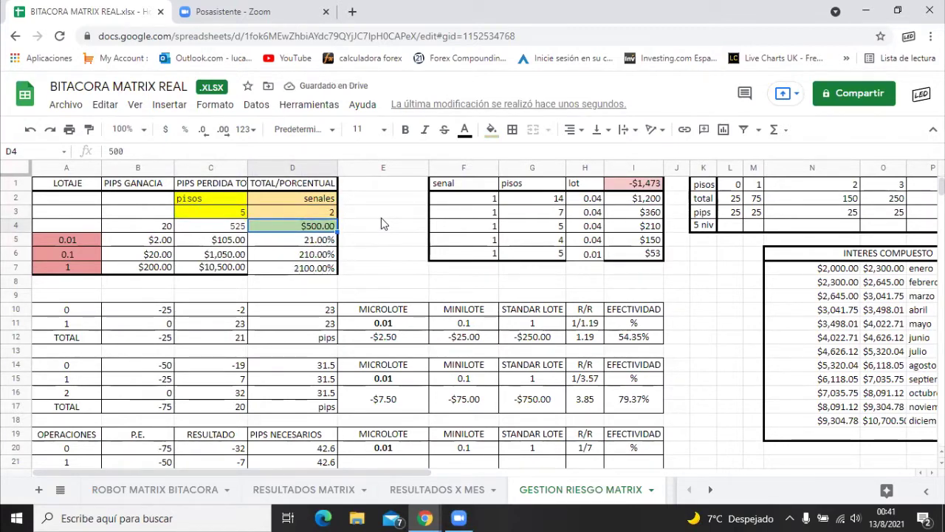
type("350")
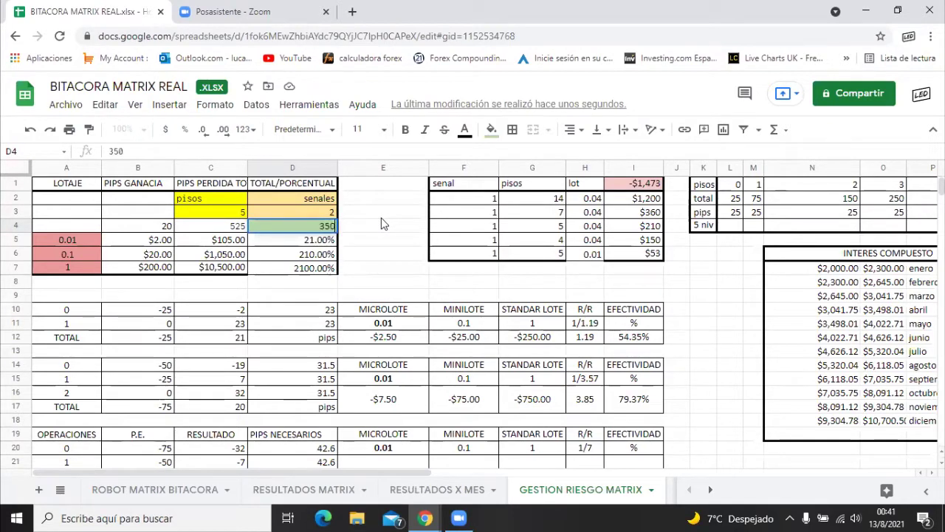
key("Return")
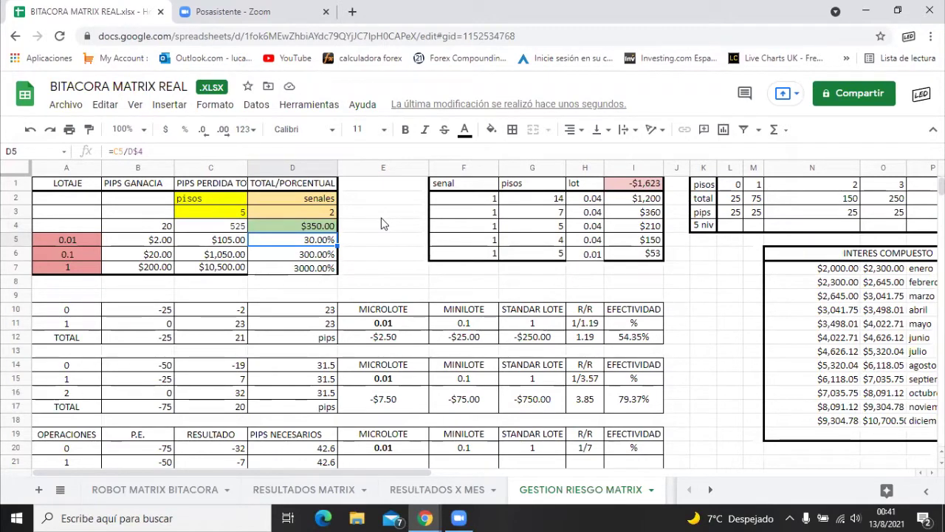
Lower the number of senales in the lot-size table to 1
key("Up")
key("Up")
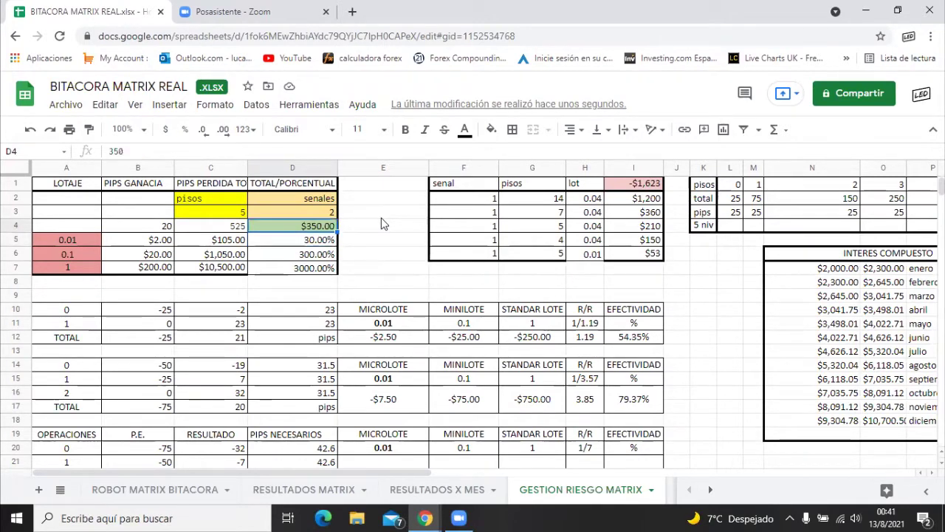
type("1")
key("Return")
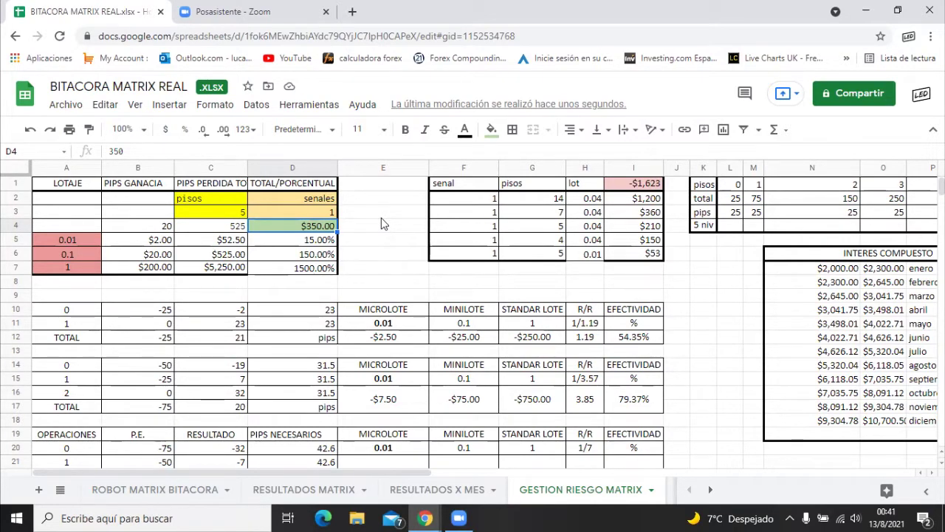
Review the senales count and capital in the lot-size table and the remaining-capital formula of the senal table
key("Down")
key("Up")
key("Up")
key("Down")
key("Up")
key("Down")
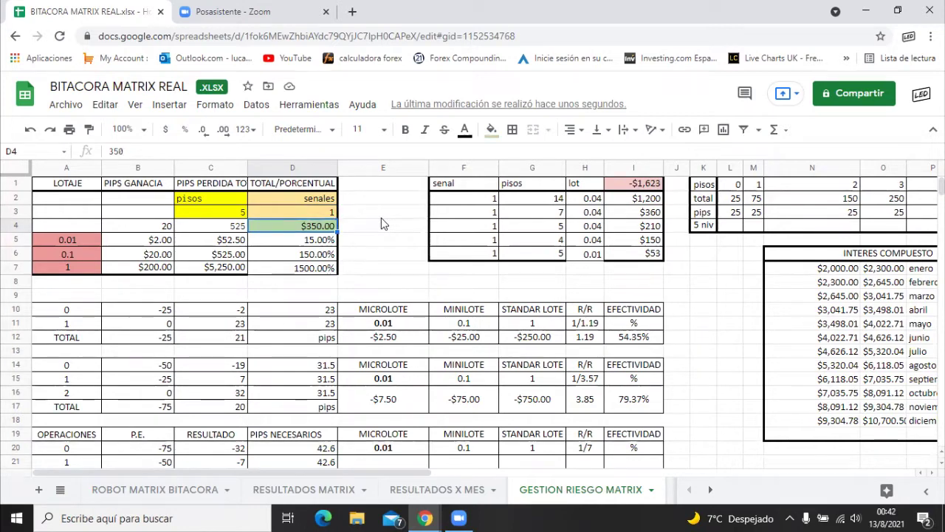
key("Right")
key("Right")
key("Up")
key("Up")
key("Up")
key("Right")
key("Right")
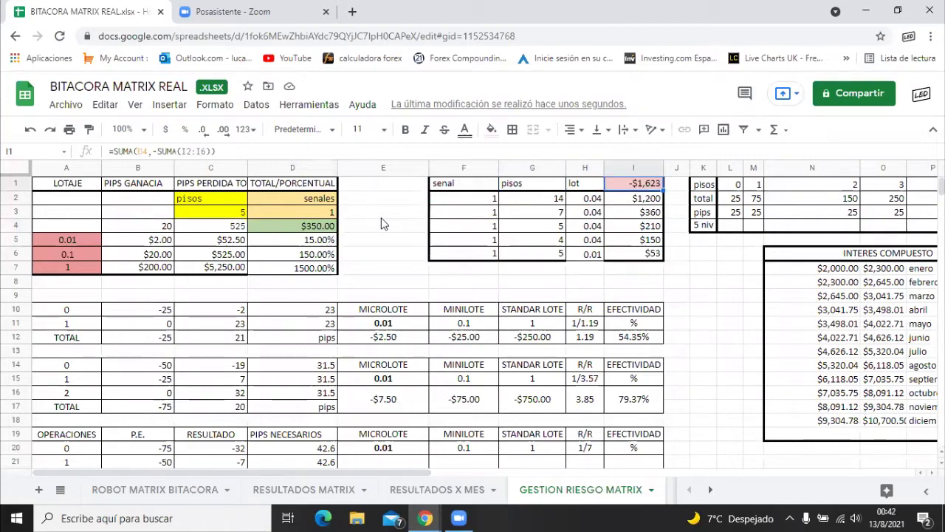
Set the senal count to 0 in all five rows of the senal table and check the remaining capital
key("Left")
key("Left")
key("Left")
key("Left")
key("Left")
key("Down")
key("Right")
key("Right")
key("Right")
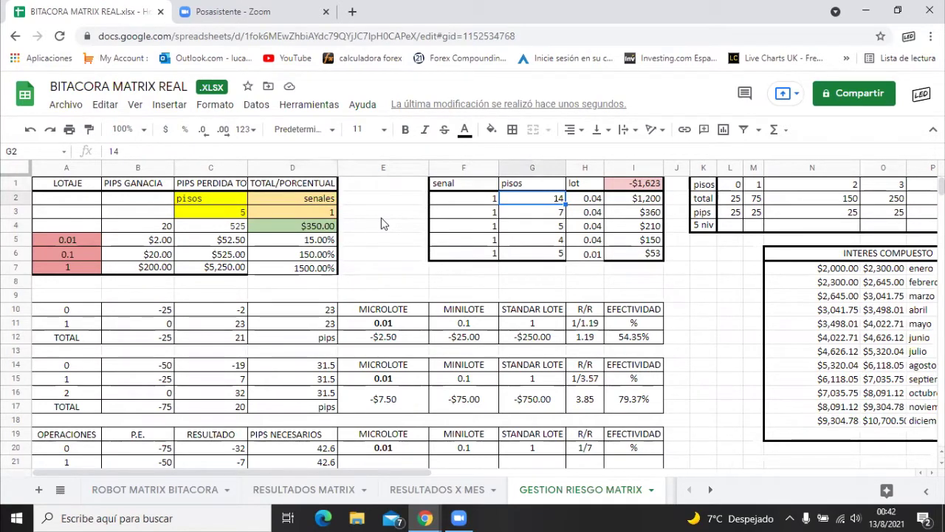
key("Left")
type("0")
key("Return")
type("0")
key("Return")
type("0")
key("Return")
type("0")
key("Return")
type("10")
key("Return")
key("Up")
type("0")
key("Return")
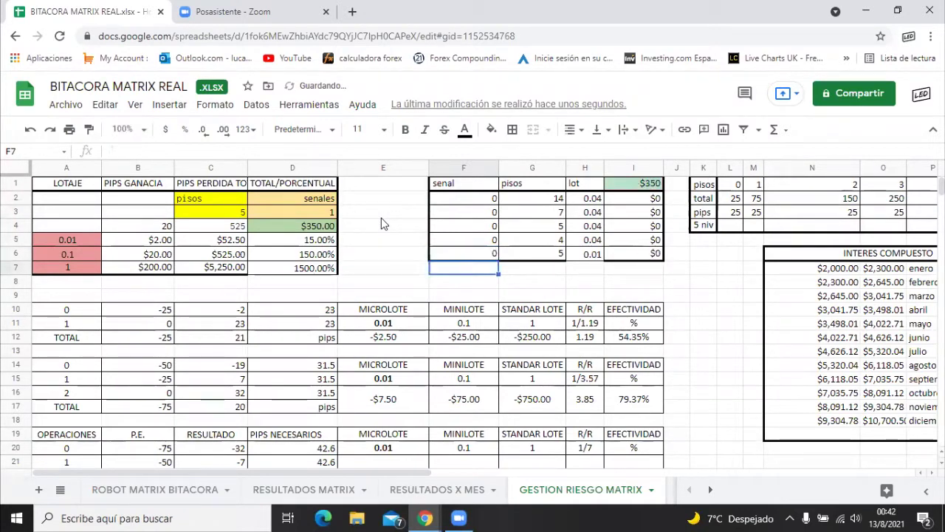
left_click(629, 186)
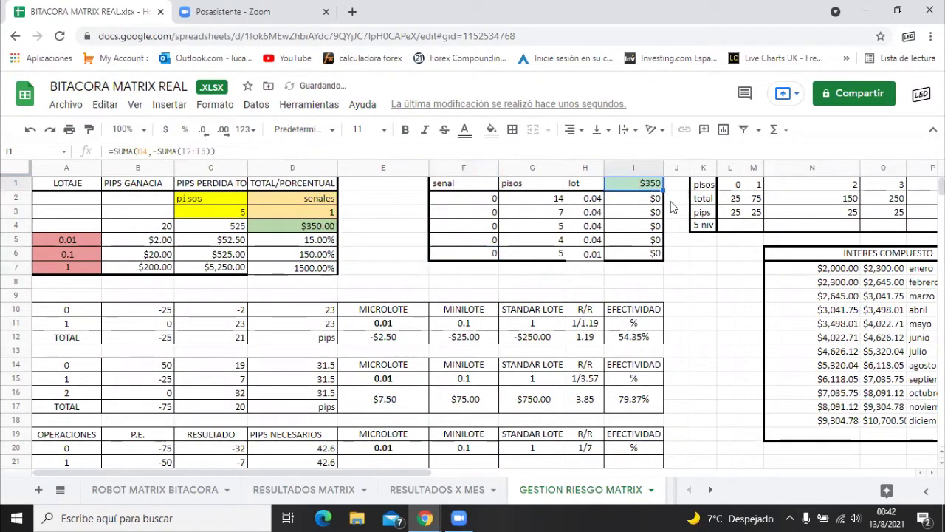
Set the capital to $600 and the number of senales to 3 in the lot-size table
left_click(301, 225)
type("600")
key("Return")
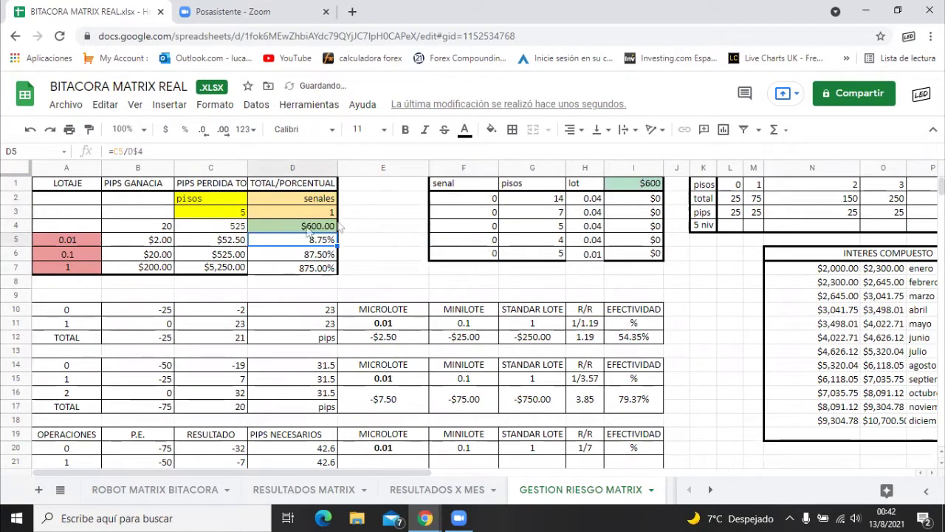
left_click(325, 214)
type("3")
key("Return")
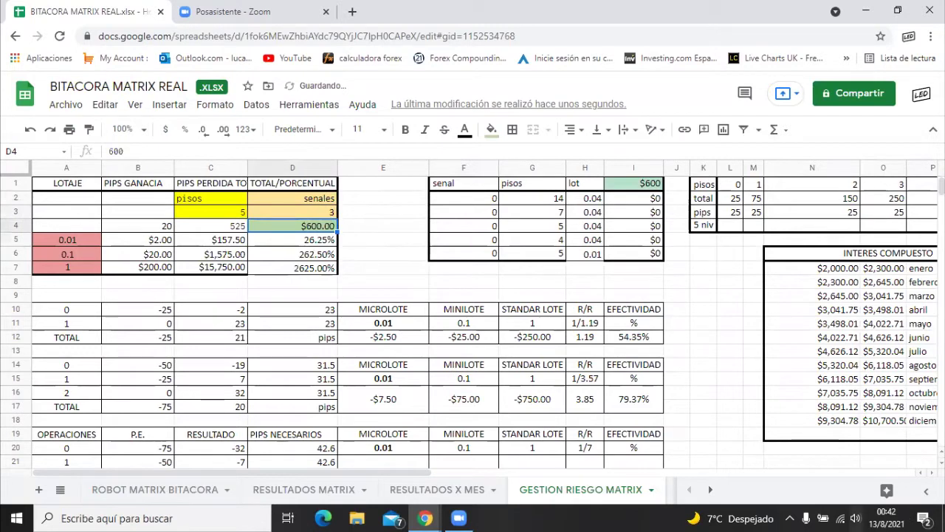
Try 7 and 10 as the number of pisos in the lot-size table
left_click(228, 215)
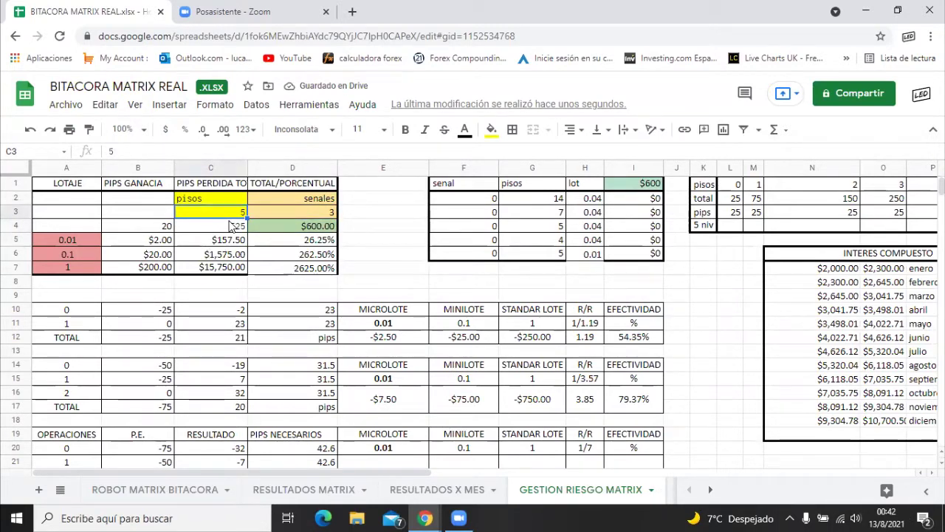
type("7")
key("Return")
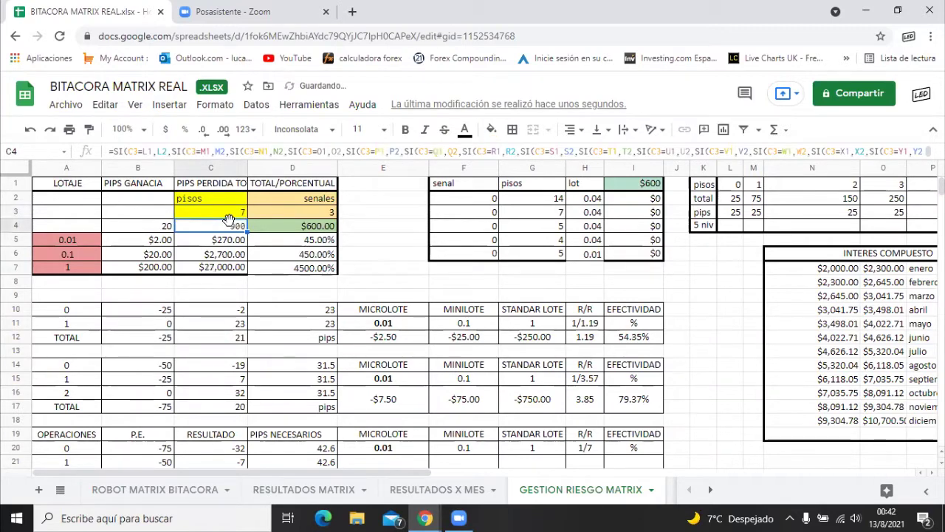
key("Up")
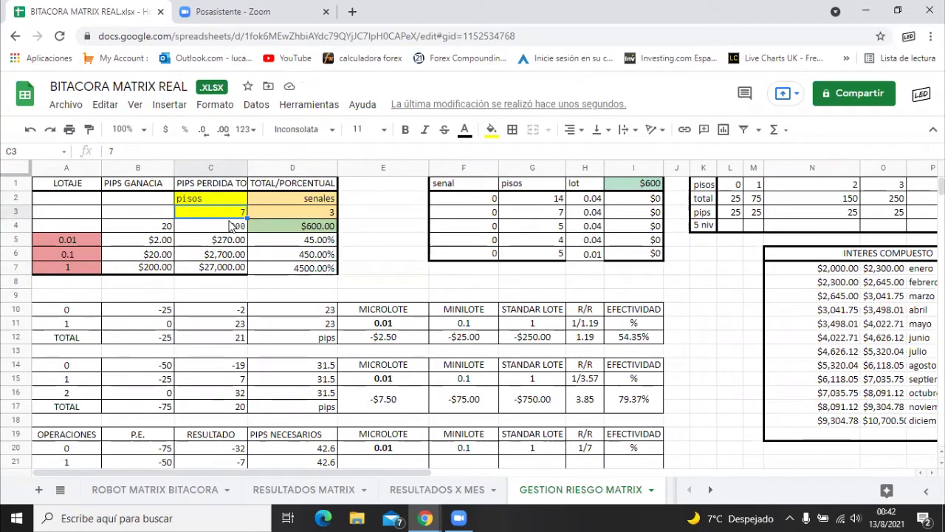
type("10")
key("Return")
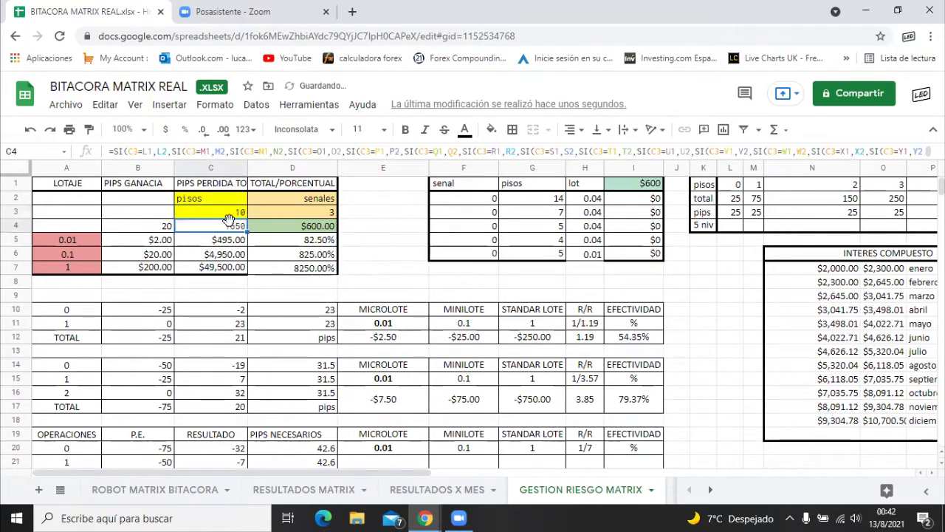
Set the number of pisos to 11 and check the loss amount and risk percentage for the 0.01 lot
key("Up")
type("11")
key("Return")
key("Down")
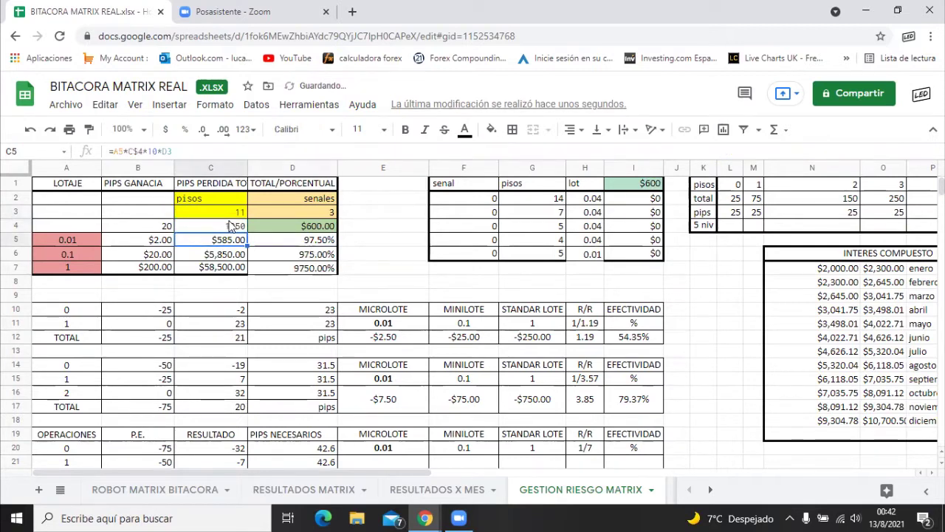
key("Right")
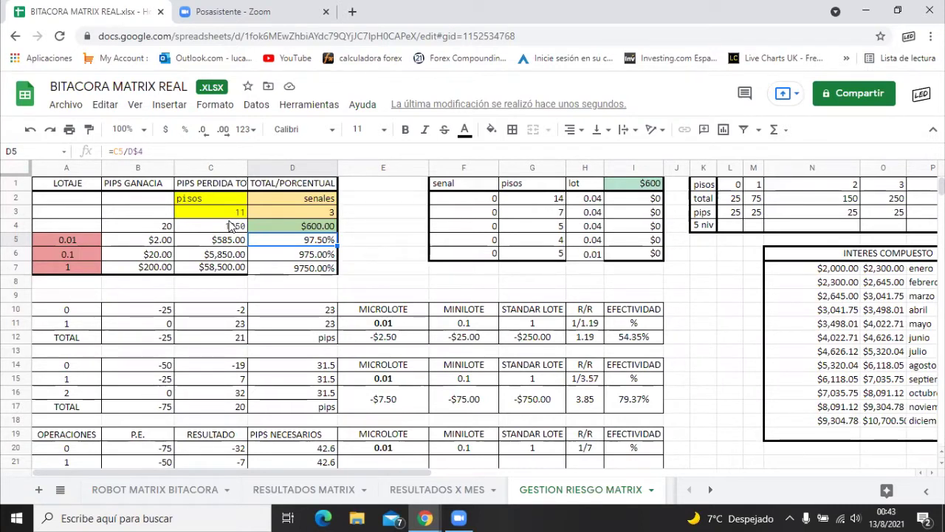
Review the pisos count and accumulated pips cells, and go to the first senal count in the senal table
key("Left")
key("Left")
key("Up")
key("Up")
key("Right")
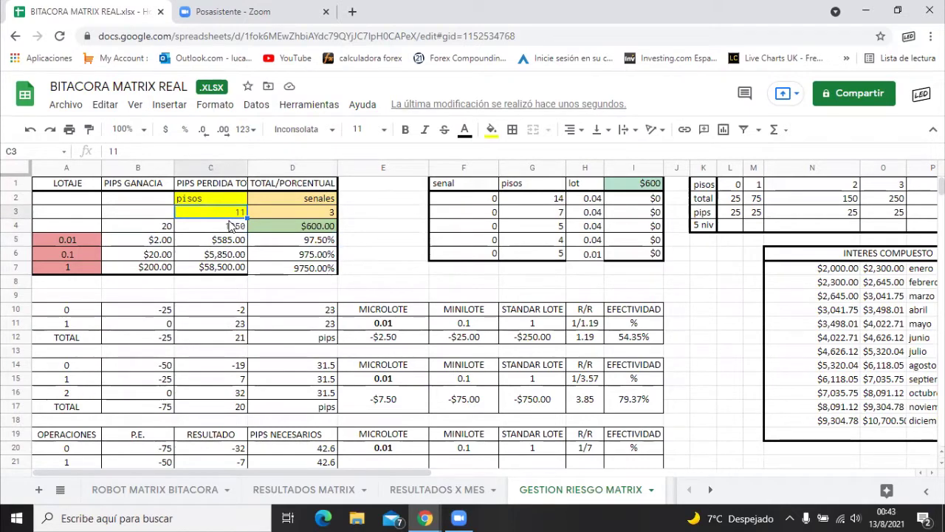
left_click(229, 220)
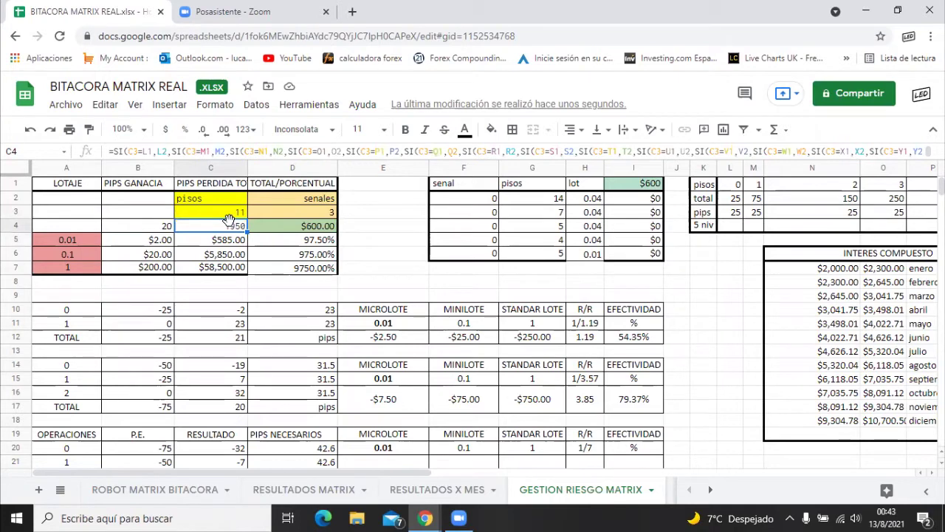
key("Up")
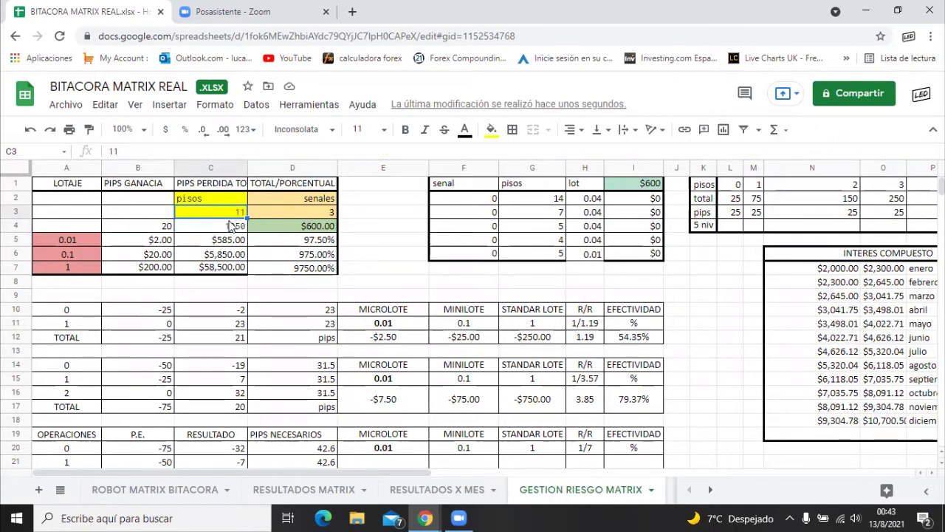
left_click(471, 202)
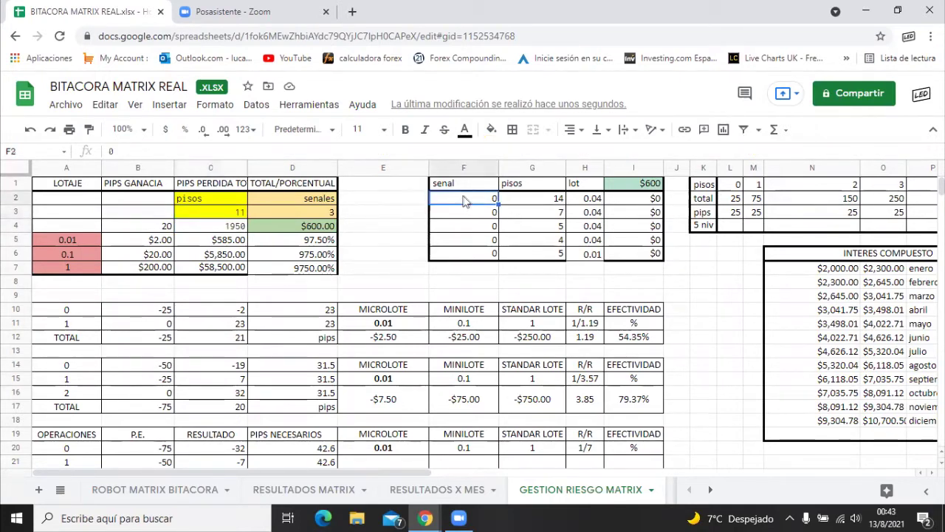
Set the senal count to 1 in the first three rows of the senal table
type("1")
key("Return")
type("1")
key("Return")
type("1")
key("Return")
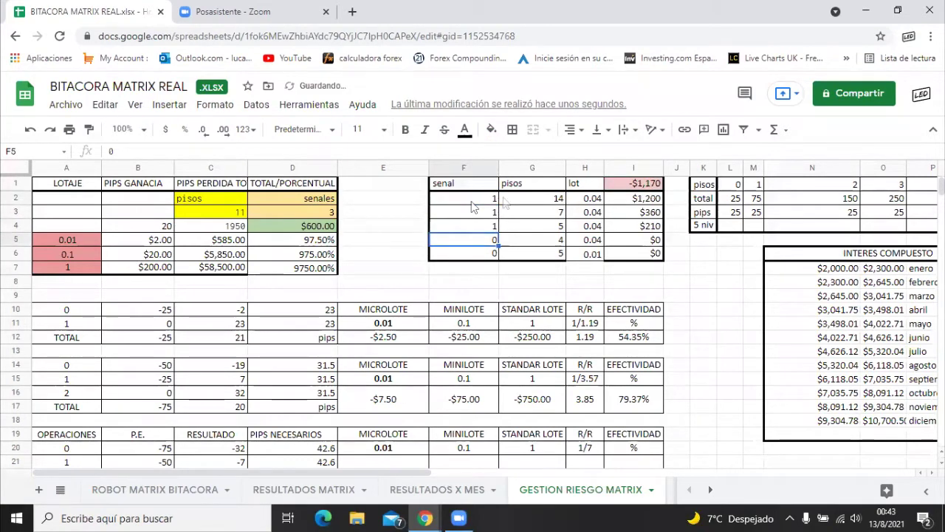
Set the lot to 0.01 in the first three rows of the senal table
left_click(535, 199)
left_click(595, 199)
type("0.01")
key("Return")
type("0.01")
key("Return")
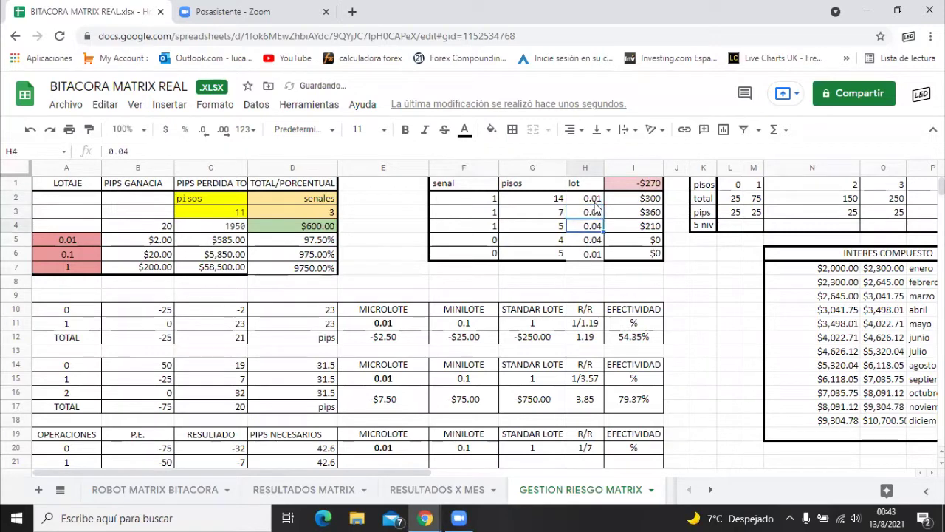
type("0.01")
key("Return")
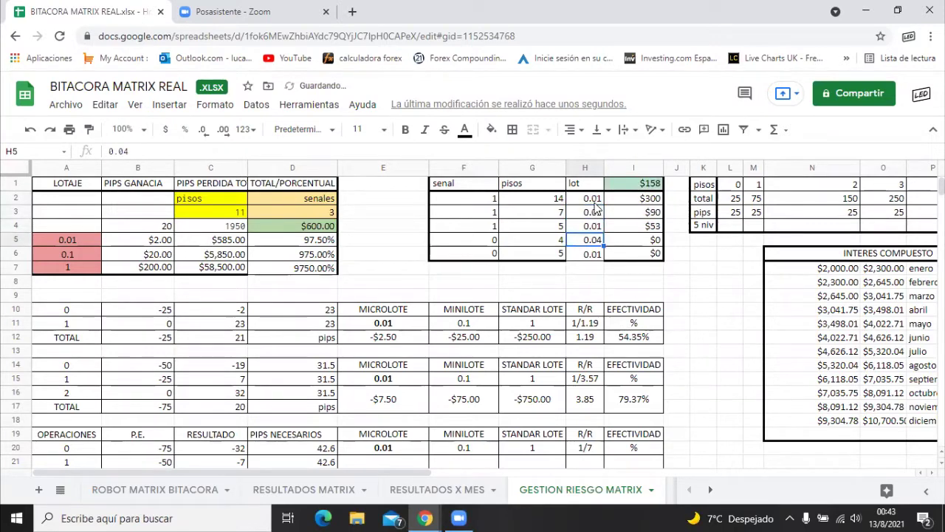
Set the pisos to 11 for the first senal and 5 for the second in the senal table
left_click(555, 204)
type("11")
key("Return")
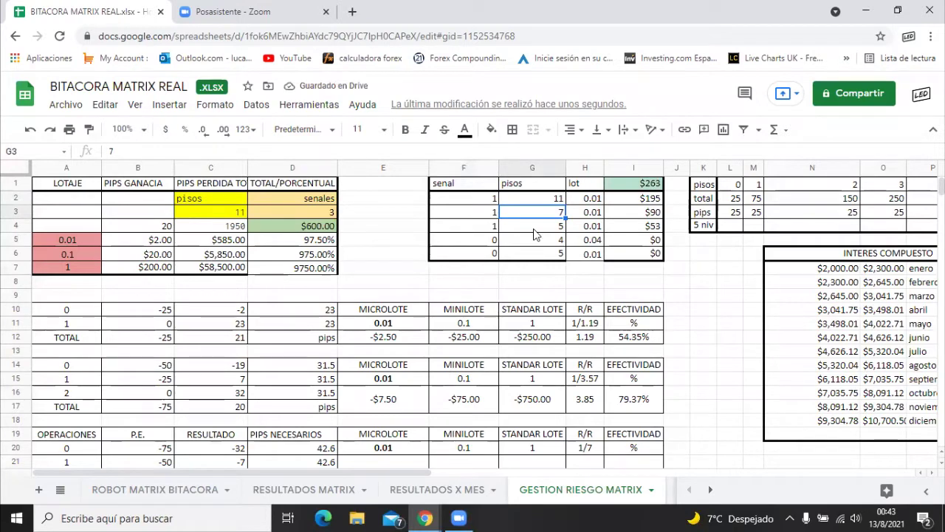
type("5")
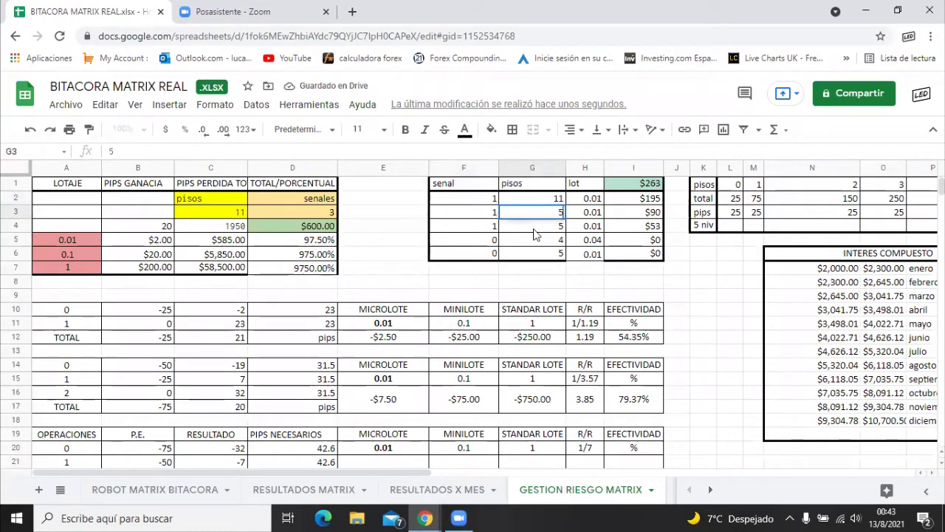
key("Return")
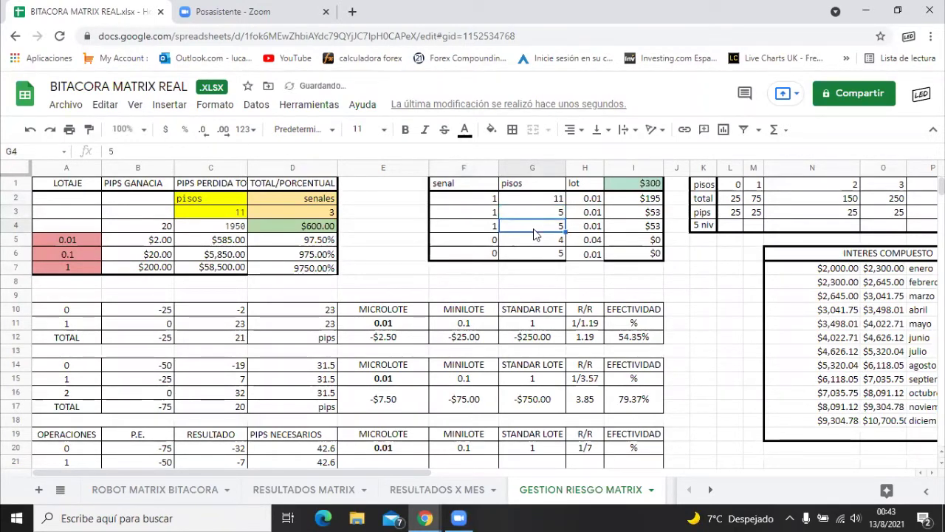
key("Down")
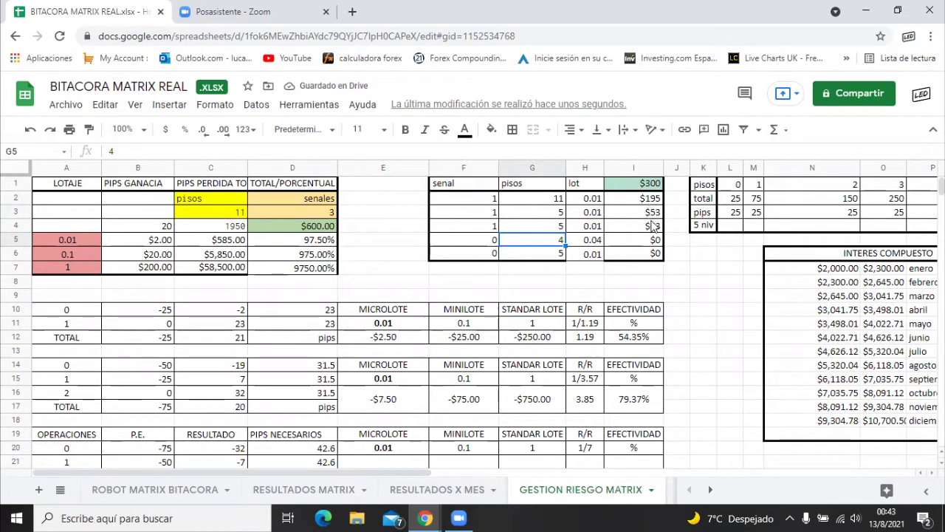
Change the pisos of the first three senales to 8, 7 and 7
left_click(556, 204)
left_click(556, 213)
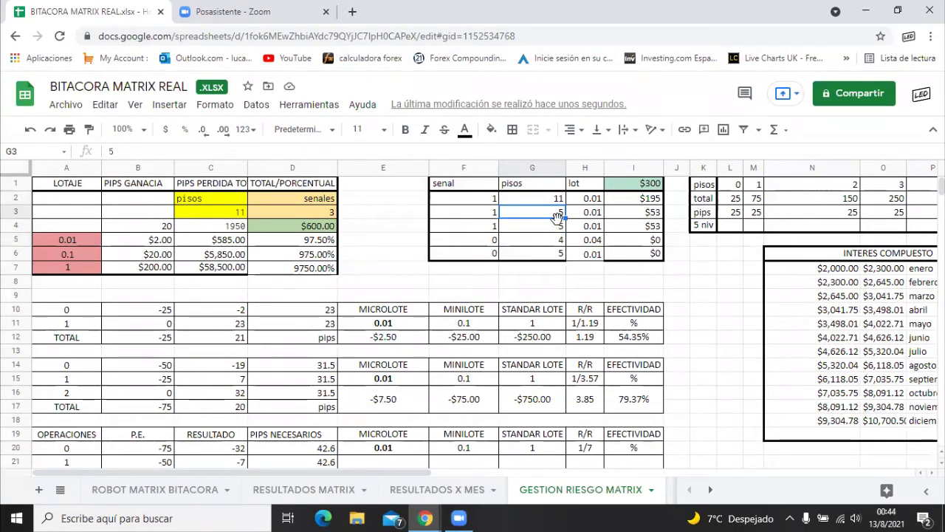
type("7")
left_click(556, 199)
type("8")
key("Return")
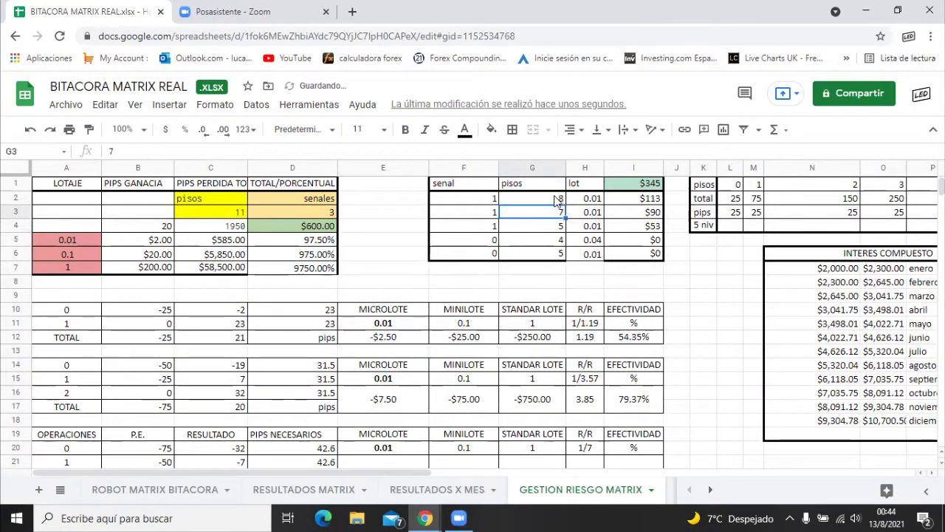
left_click(541, 228)
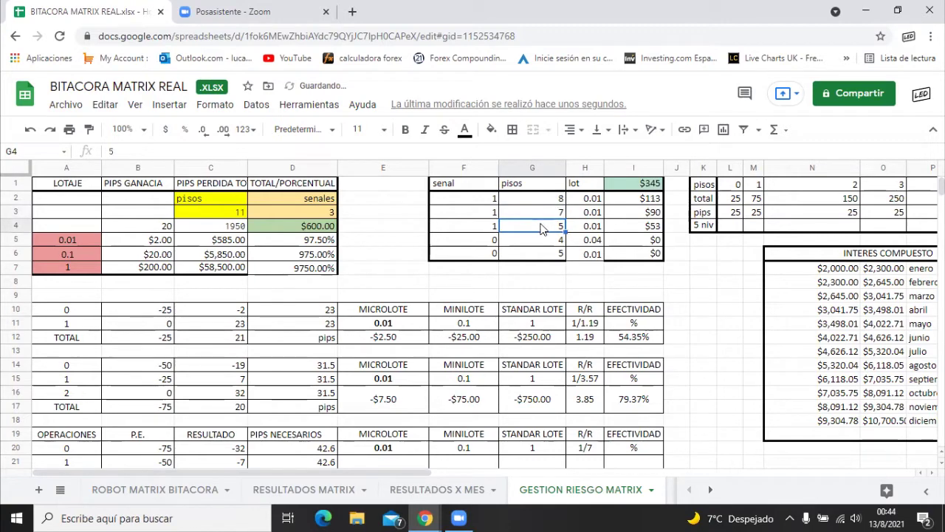
type("7")
key("Return")
Change the pisos of the first three senales to 5, 8 and 4, and check the remaining capital
left_click(555, 196)
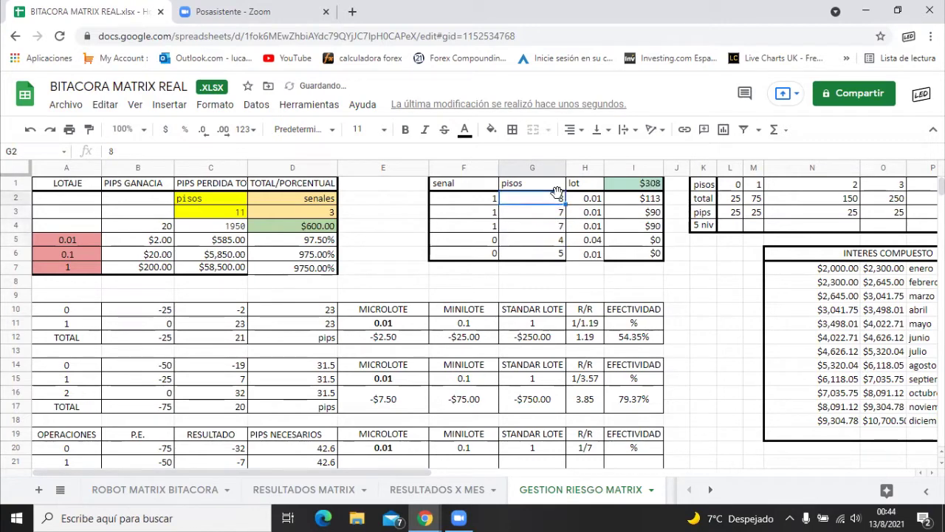
type("5")
key("Return")
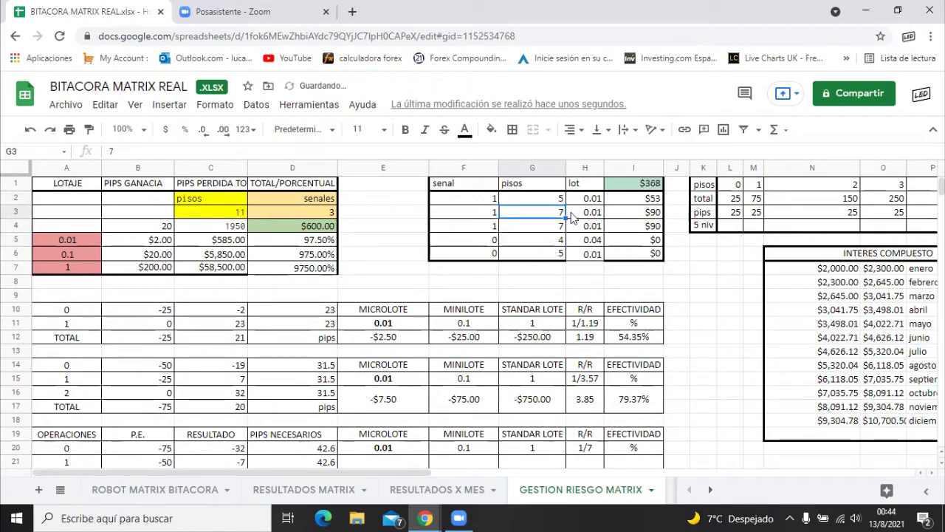
left_click(557, 200)
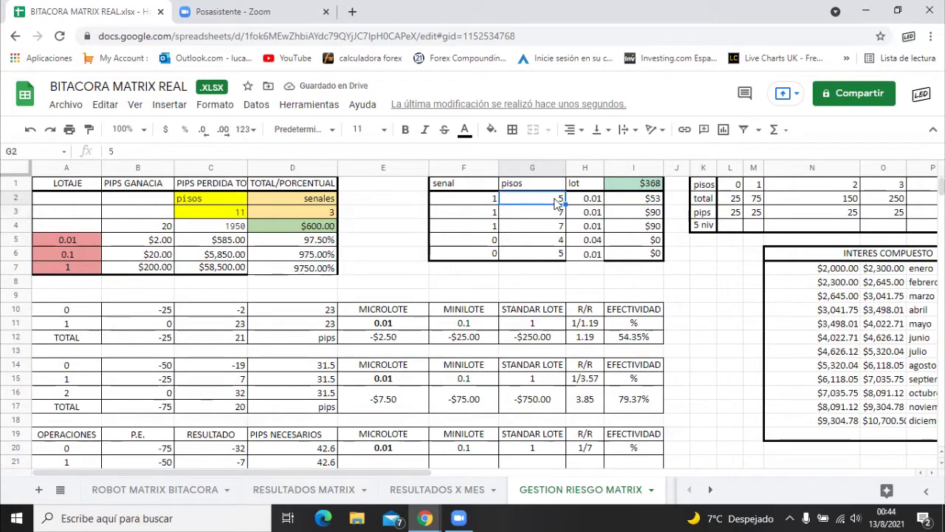
left_click(547, 213)
type("8")
key("Return")
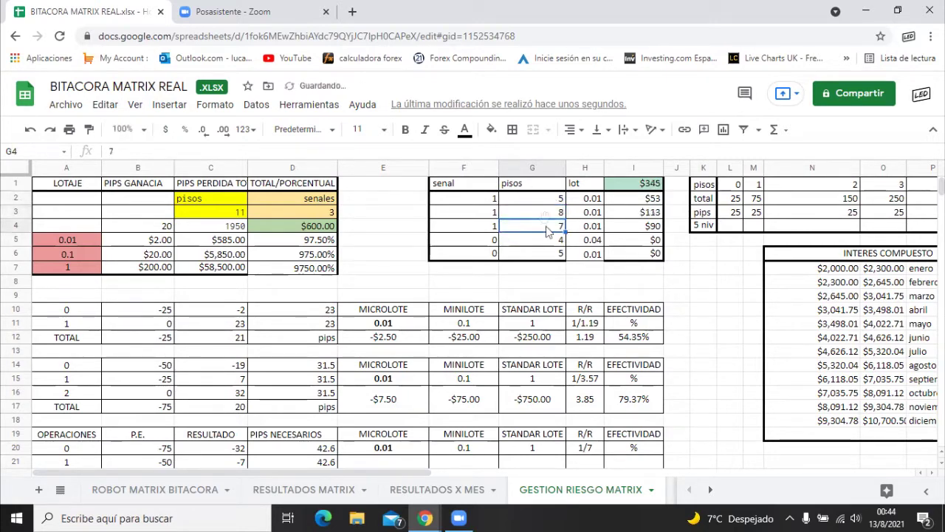
type("4")
key("Return")
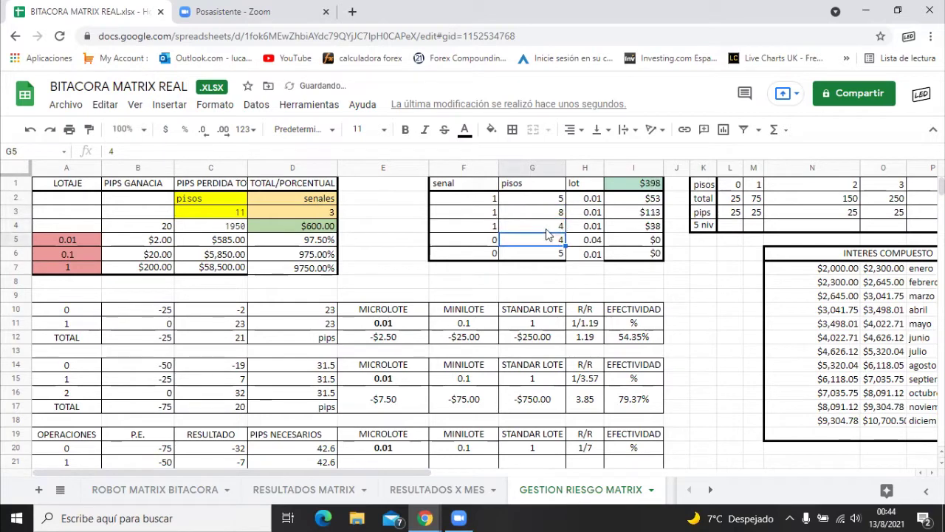
left_click(632, 186)
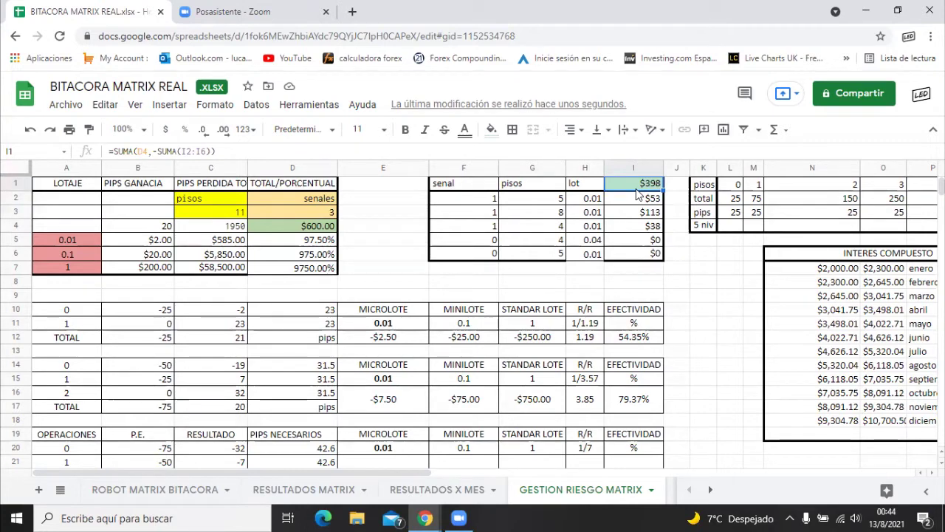
Set the pisos to 11 for each of the first three senales and check the third loss and the remaining capital
left_click(550, 199)
type("11")
key("Return")
type("11")
key("Return")
type("11")
key("Return")
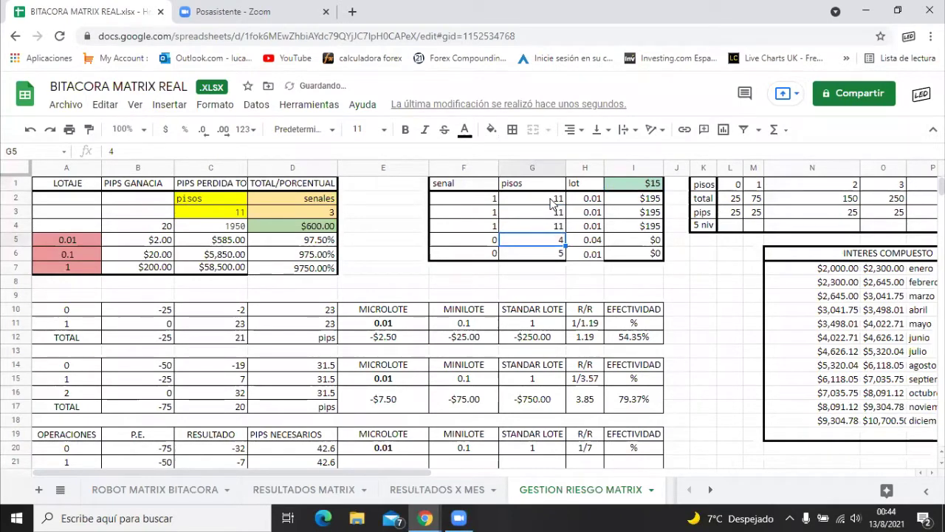
left_click(649, 226)
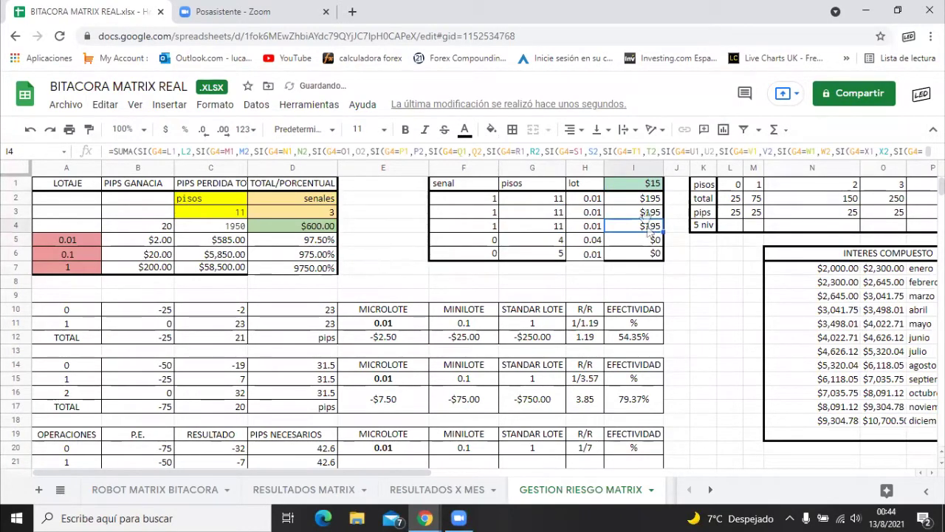
left_click(652, 189)
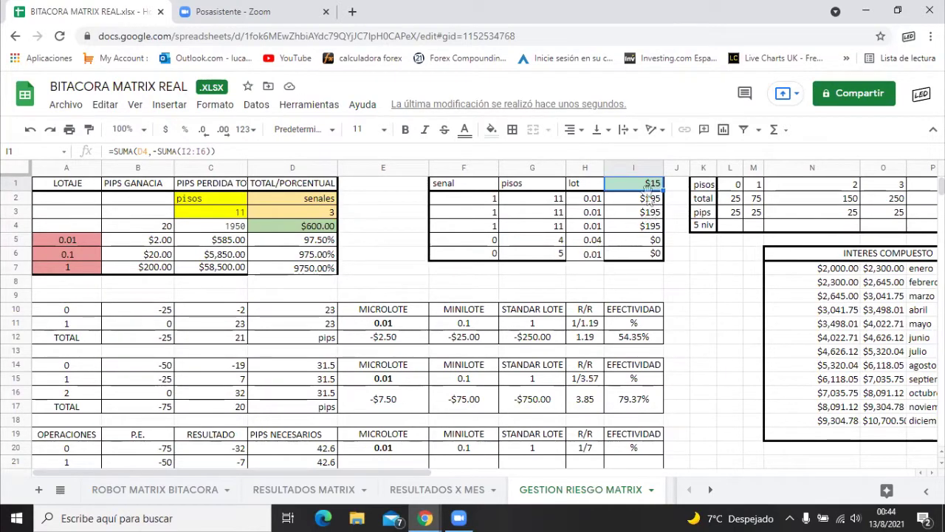
Review the senal, pisos and lot values in the first three rows of the senal table
left_click(558, 226)
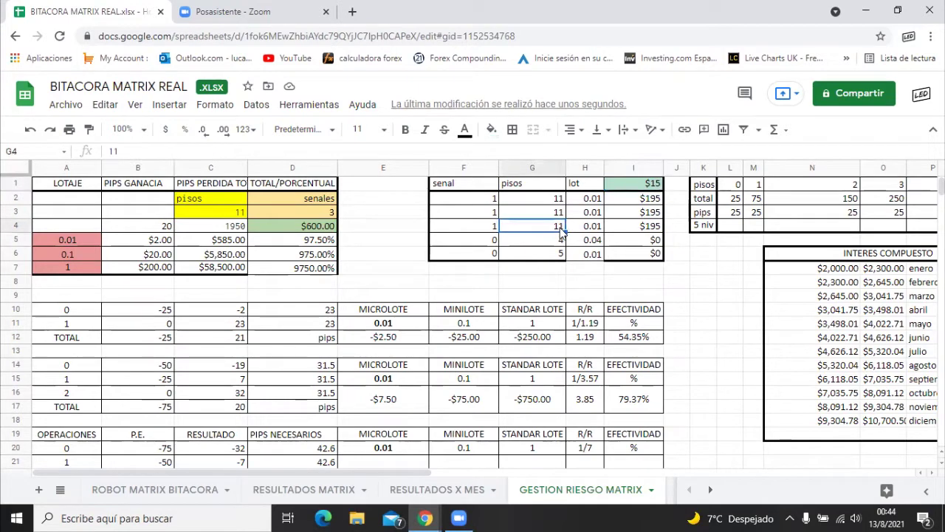
left_click_drag(465, 198, 634, 226)
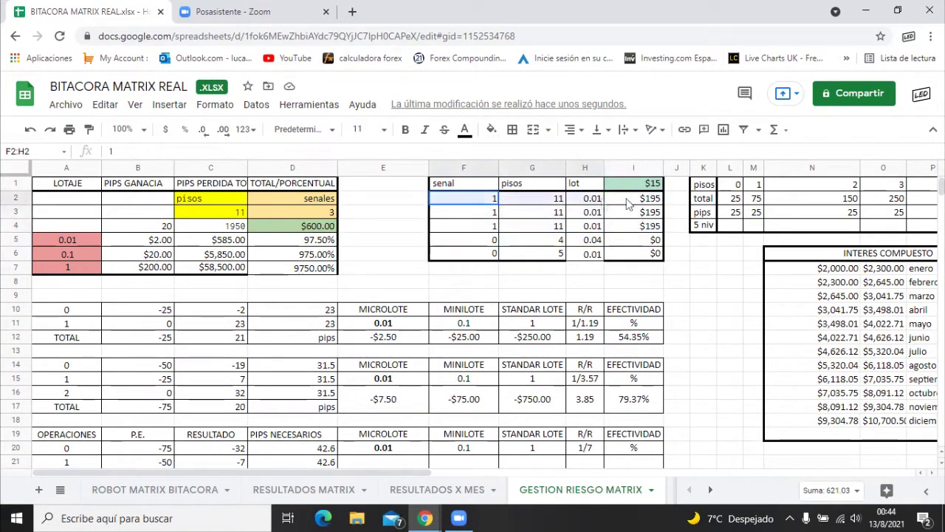
left_click(464, 198)
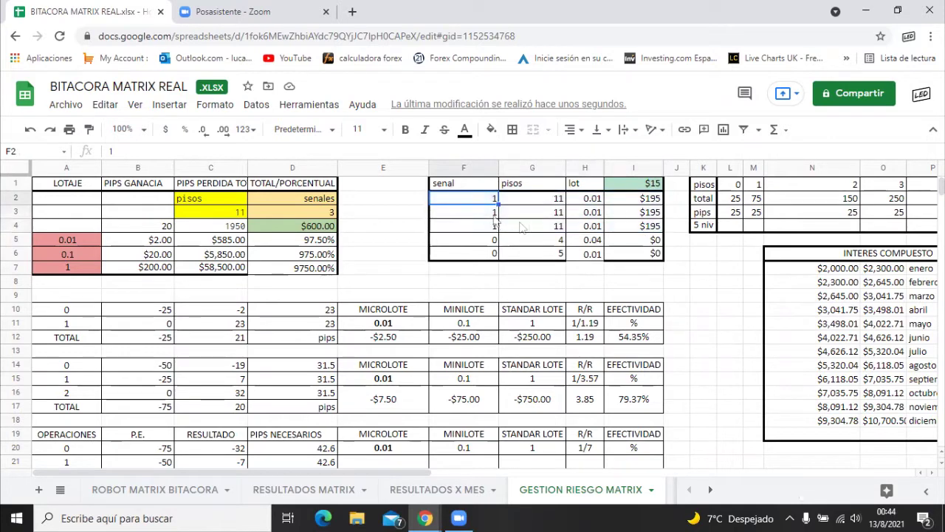
left_click_drag(496, 198, 562, 227)
left_click(561, 227)
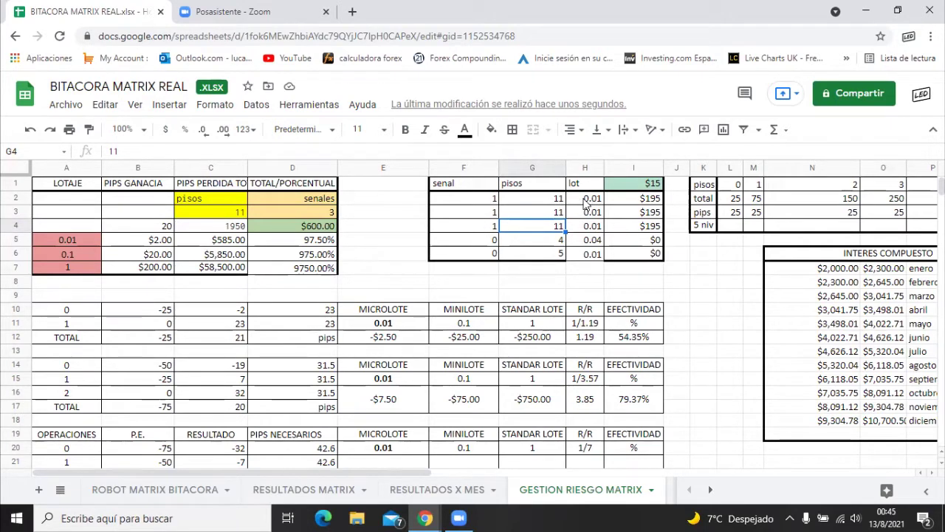
Set the lot to 0.02 for the first three senales and check the remaining capital
left_click(583, 201)
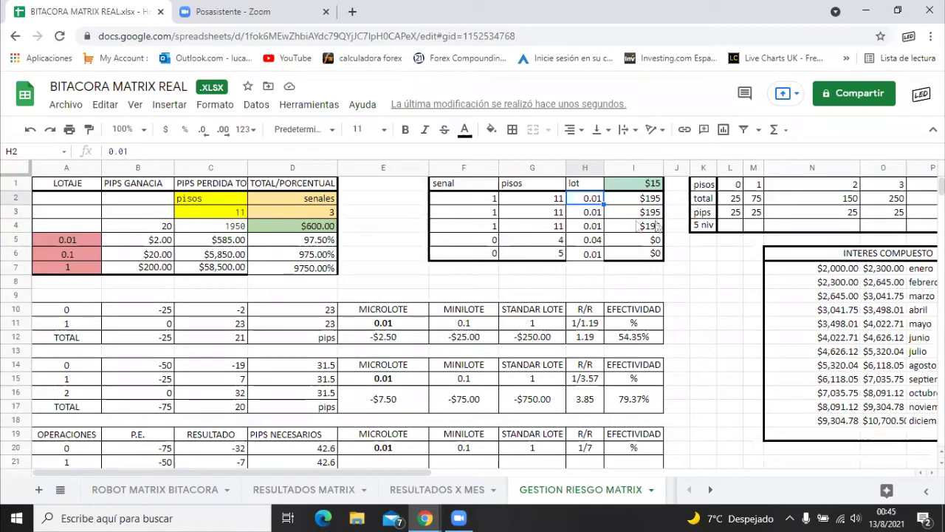
type("0.02")
key("Return")
type("0.02")
key("Return")
type("0.02")
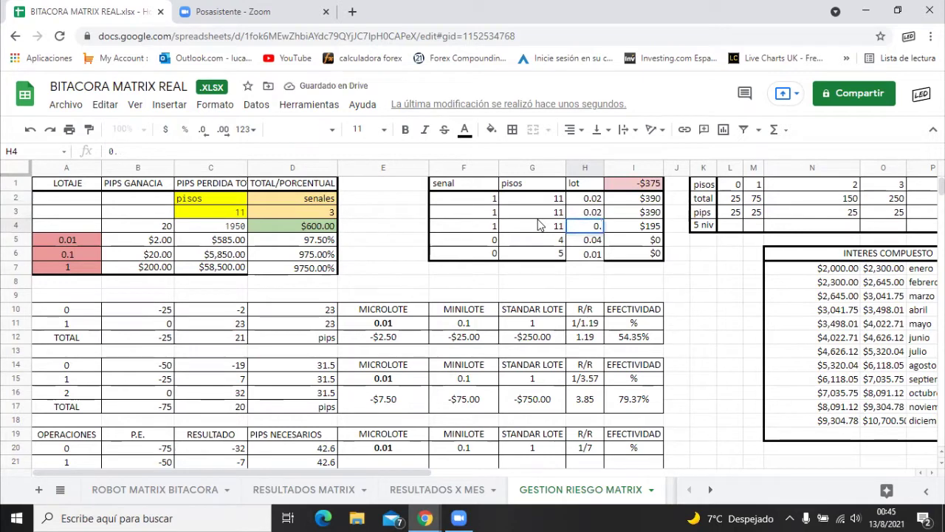
key("Return")
left_click(642, 193)
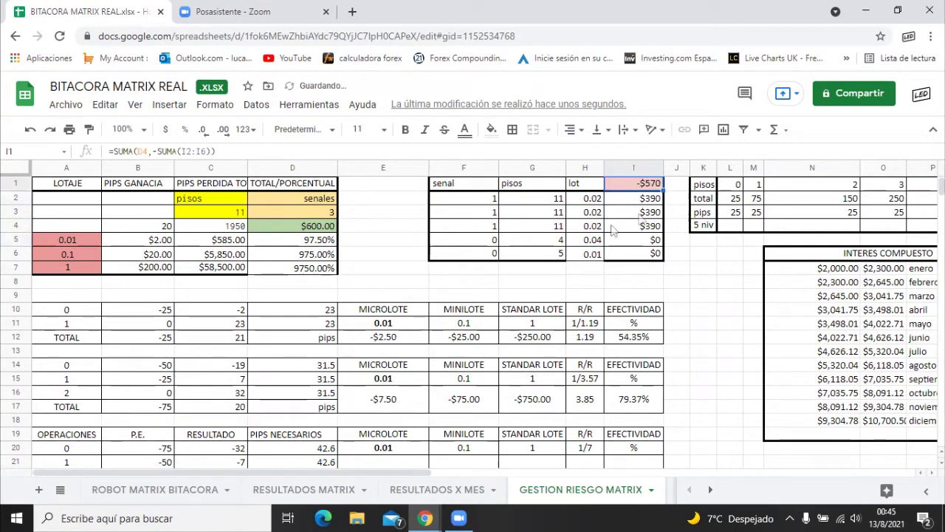
Try 6 pisos for each of the first three senales
left_click(535, 204)
type("6")
key("Return")
type("6")
key("Return")
type("6")
key("Return")
Try 7 pisos for each of the first three senales
left_click(534, 201)
type("7")
key("Return")
type("7")
key("Return")
type("7")
key("Return")
Try 8 pisos for each of the first three senales
left_click(536, 200)
type("8")
key("Return")
type("8")
key("Return")
type("8")
key("Return")
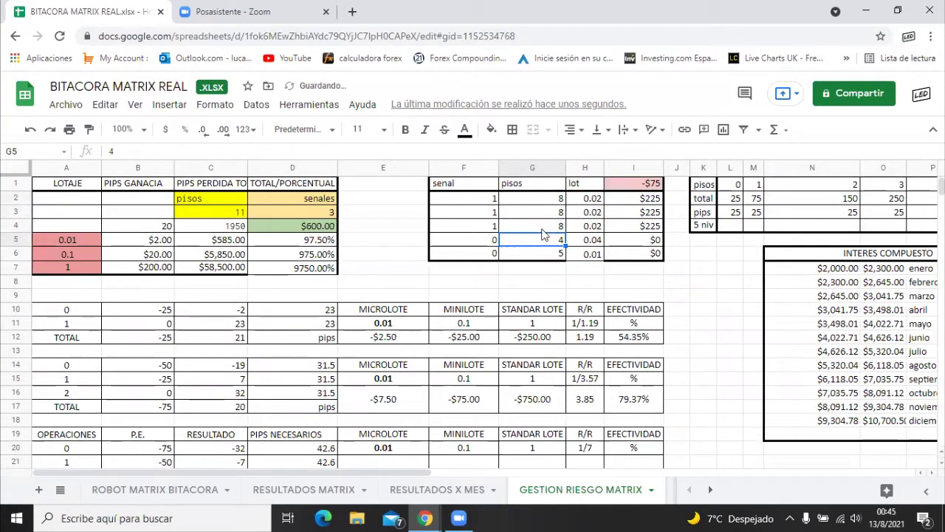
Reduce the pisos of the third and second senales to 7
left_click(531, 231)
type("7")
key("Return")
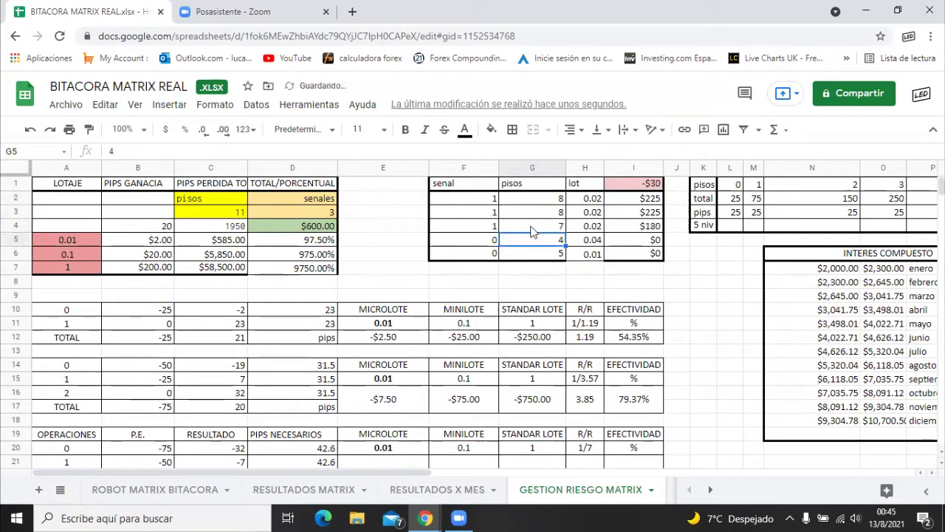
left_click(538, 226)
left_click(542, 212)
type("7")
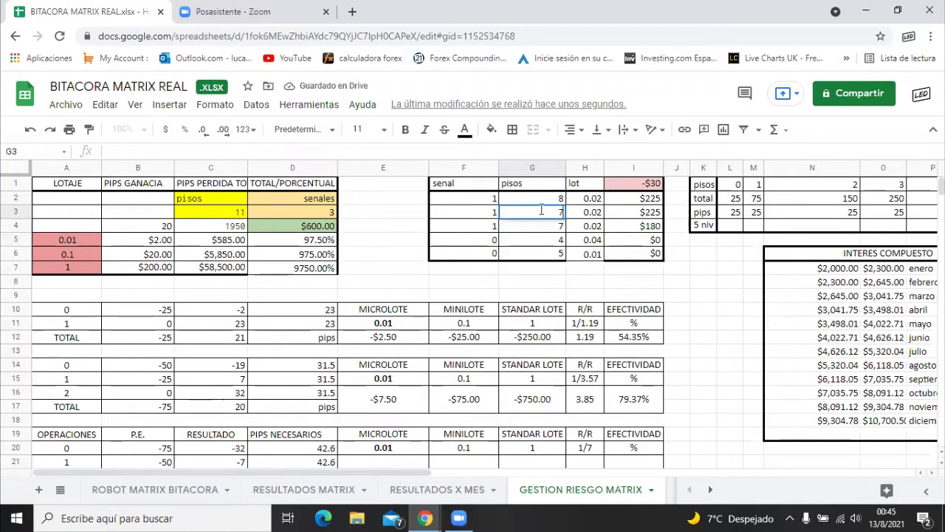
key("Return")
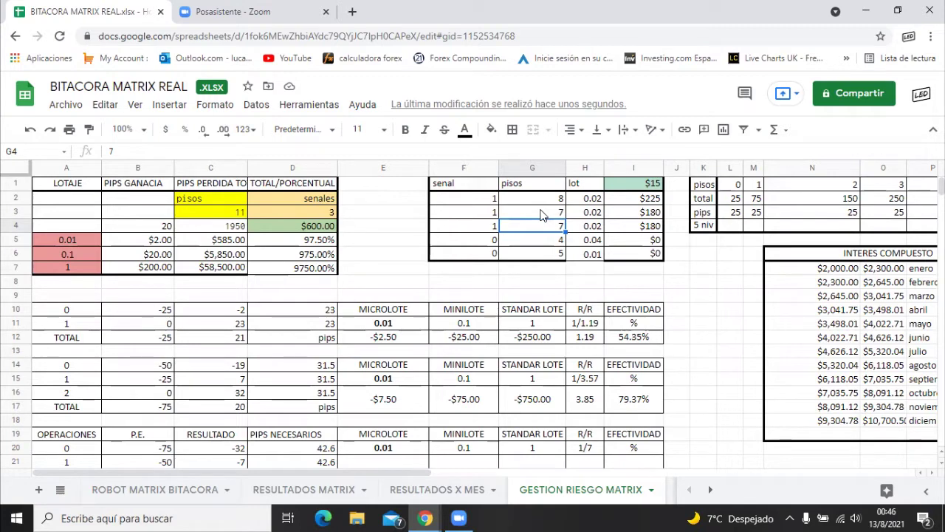
Set the pisos of the first senal to 15
left_click(559, 200)
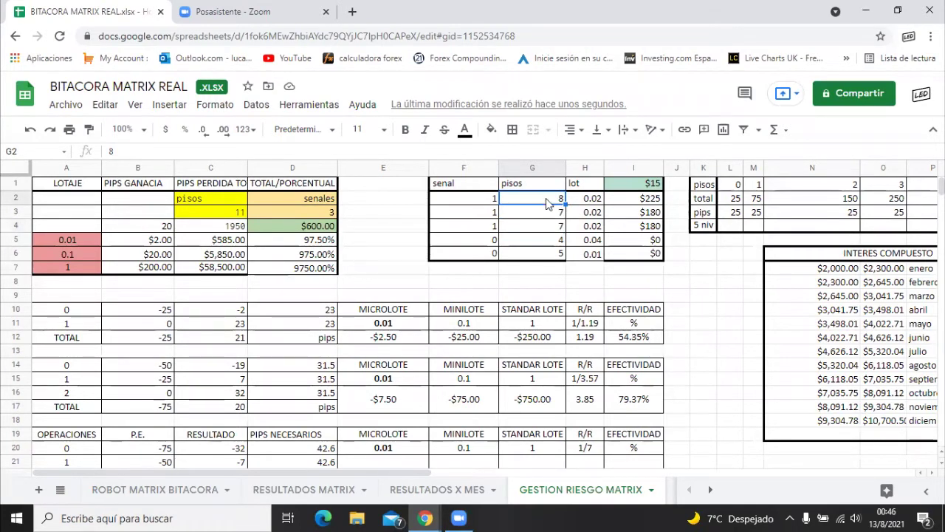
type("15")
key("Return")
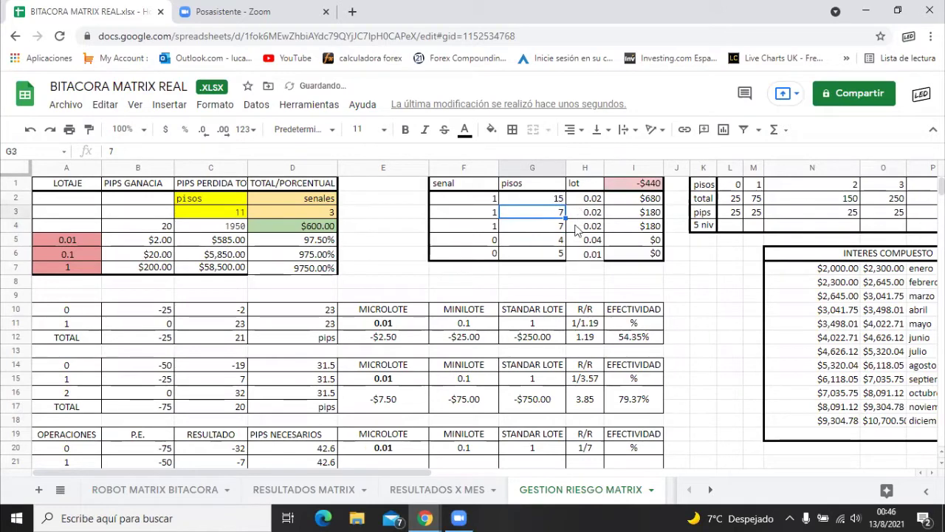
Set the lot to 0.01 for each of the first three senales, correcting the third row's mistyped value
left_click(595, 198)
type("0.01")
key("Return")
type("0.01")
key("Return")
type("0.1")
key("Return")
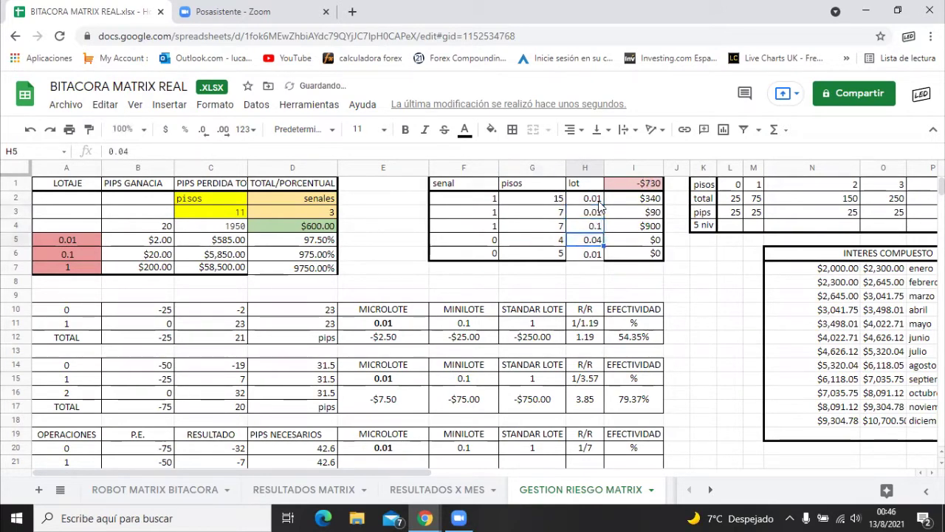
double_click(579, 228)
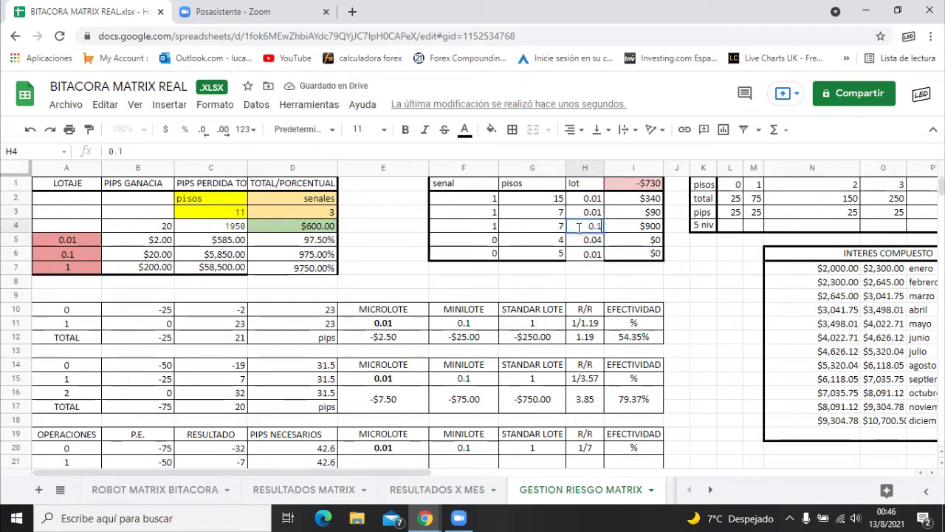
key("BackSpace")
type("01")
key("Return")
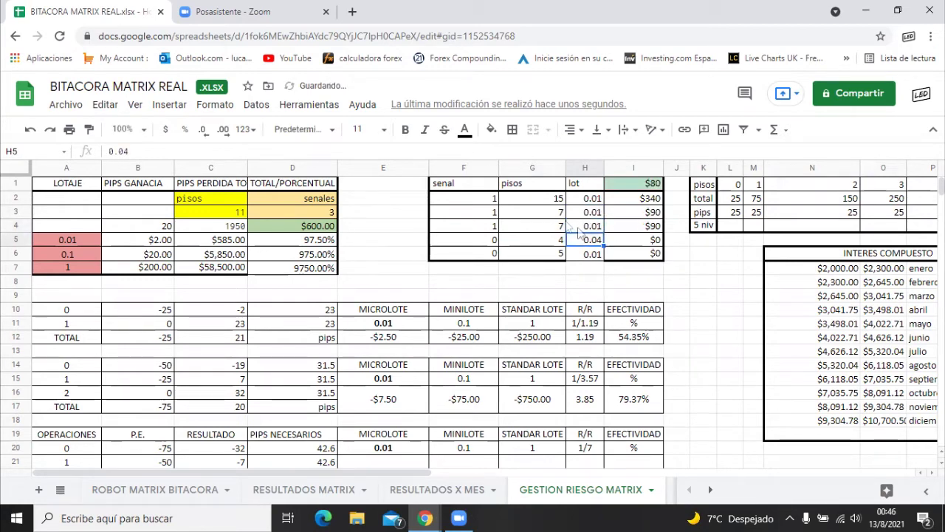
Set the lot of the first senal to 0.02, correcting the mistyped 0.2
left_click(526, 201)
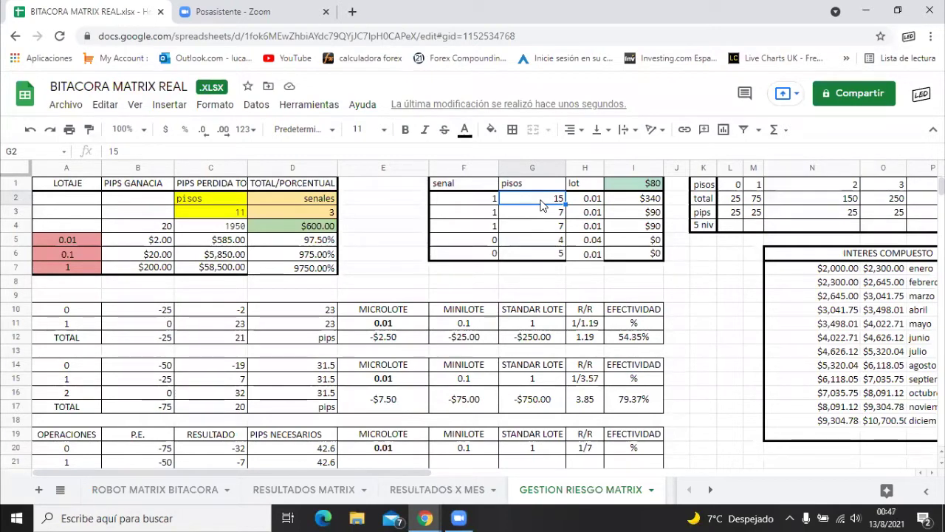
left_click(584, 206)
type("0.2")
key("Return")
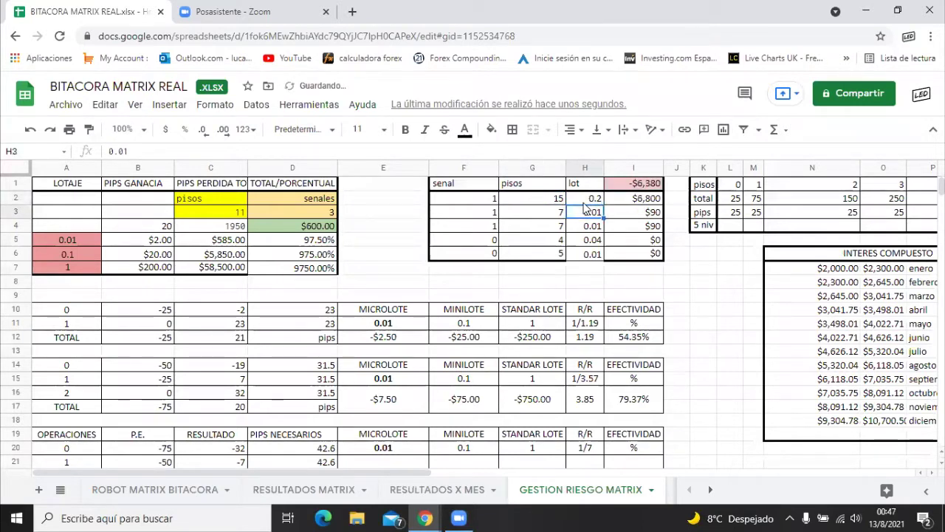
left_click(587, 198)
type("0.02")
key("Return")
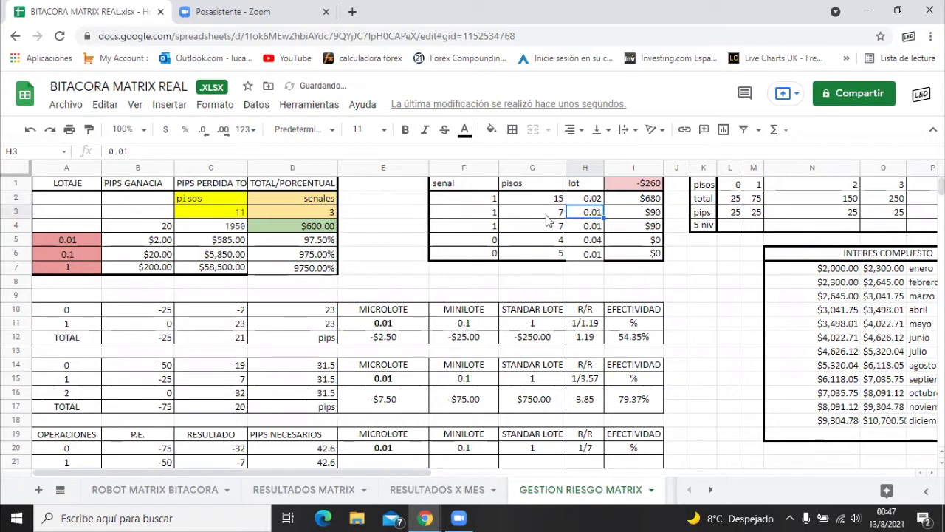
Set the lot to 0.02 for the second and third senales
left_click(594, 213)
type("0.02")
key("Return")
type("0.02")
key("Return")
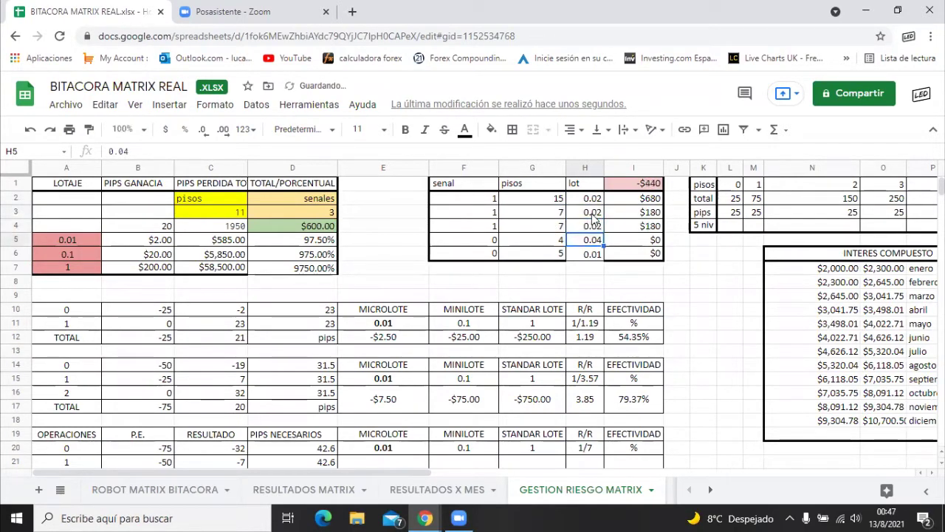
Try 2 pisos for the second and third senales
left_click(550, 215)
type("2")
key("Return")
type("2")
key("Return")
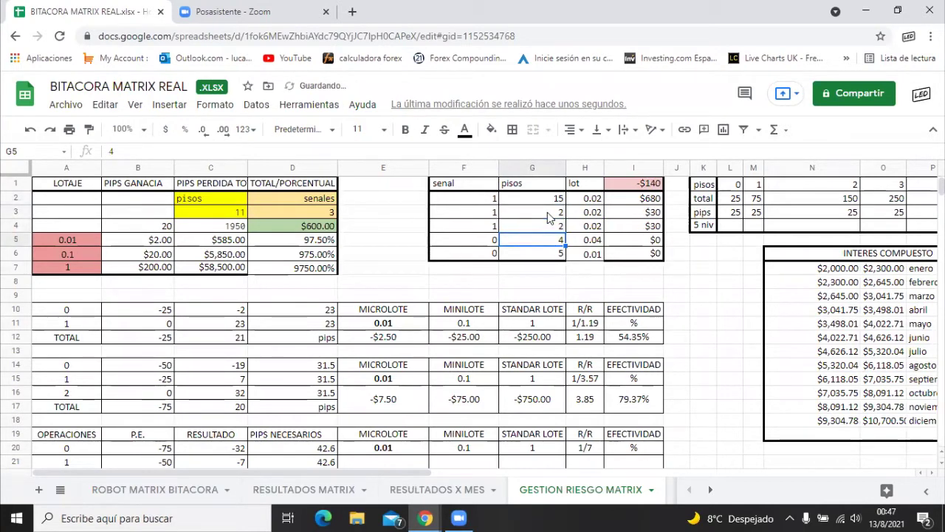
Reduce the pisos of the second and third senales to 1
key("Up")
key("Up")
type("1")
key("Return")
type("1")
key("Return")
left_click(541, 204)
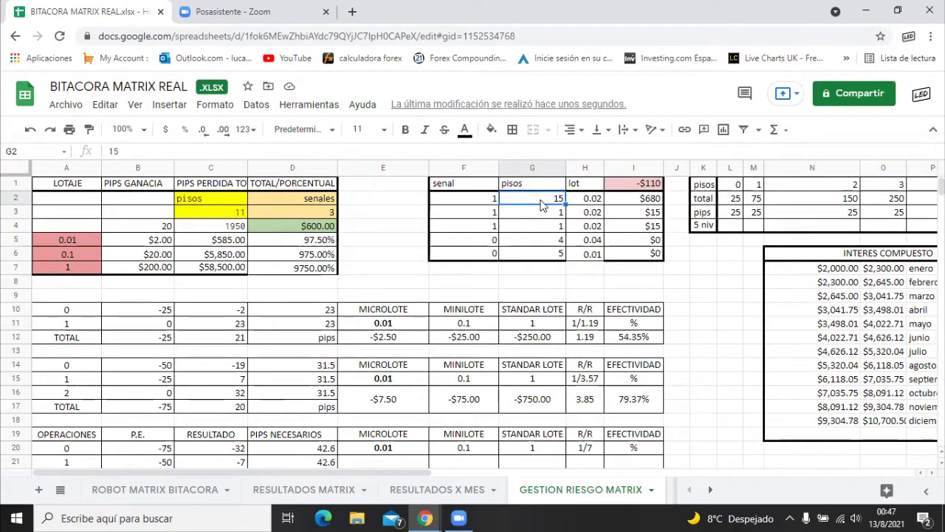
Set the capital in the lotaje table to $200
key("Down")
key("Left")
key("Left")
key("Left")
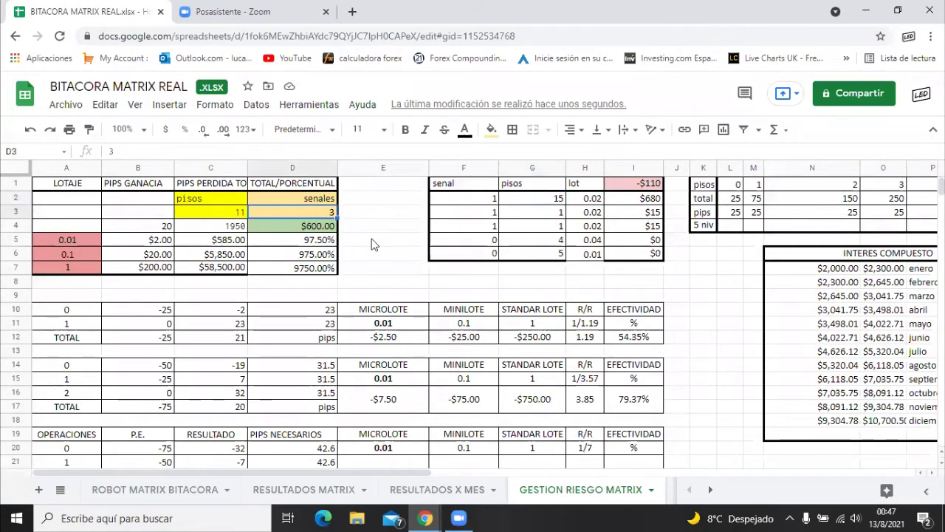
left_click(316, 226)
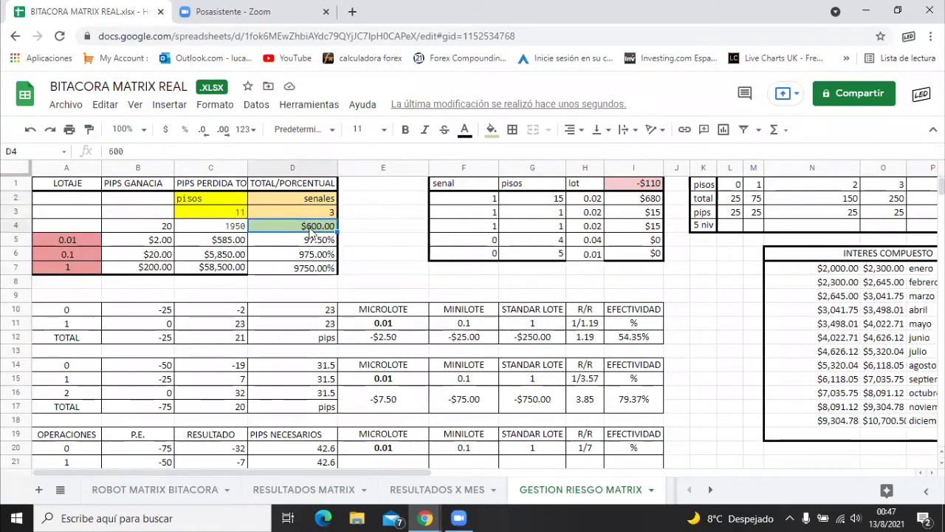
left_click(334, 212)
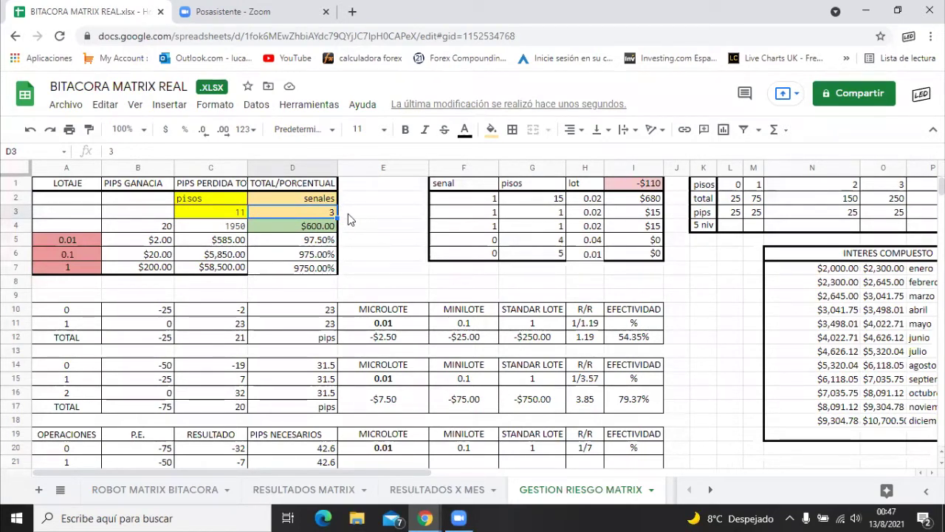
key("Down")
type("20")
key("Return")
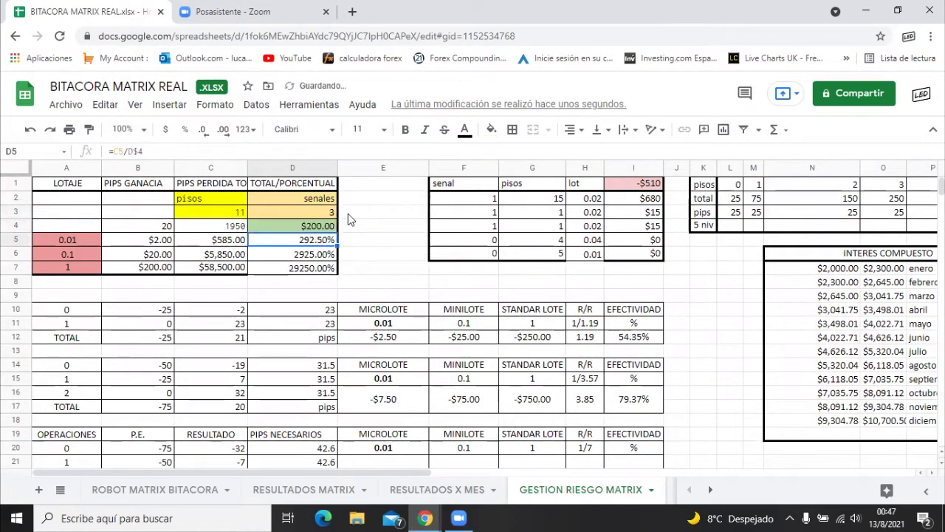
Set the senales in the lotaje table to 1
left_click(316, 212)
type("1")
key("Return")
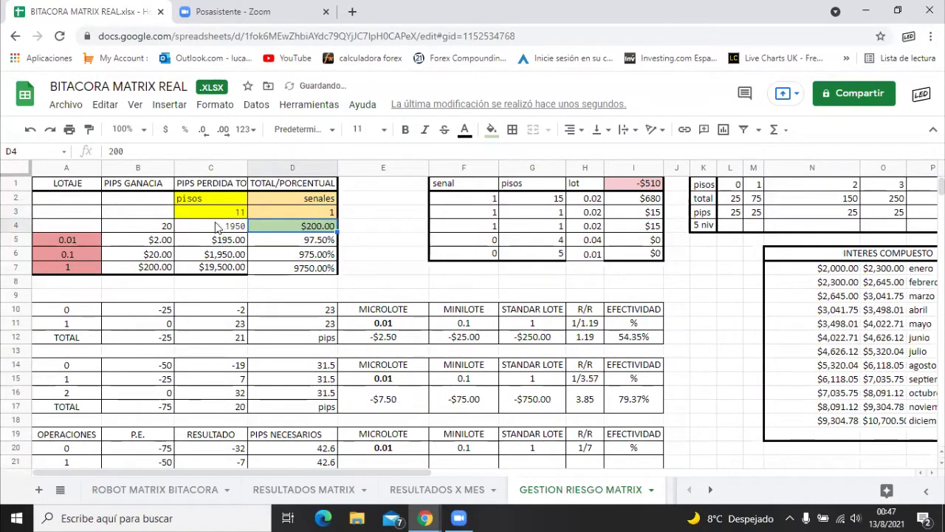
key("Left")
key("Up")
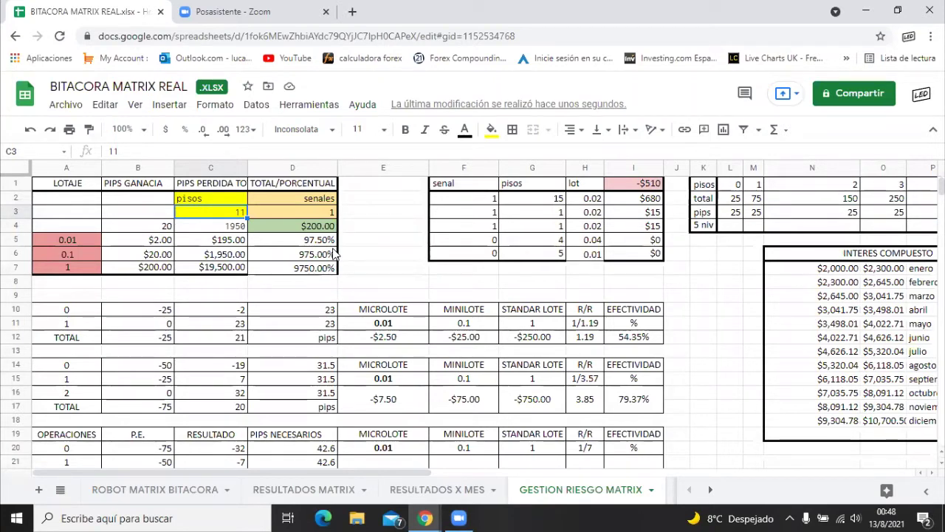
Try a capital of $225 with 12 pisos in the lotaje table
left_click(322, 223)
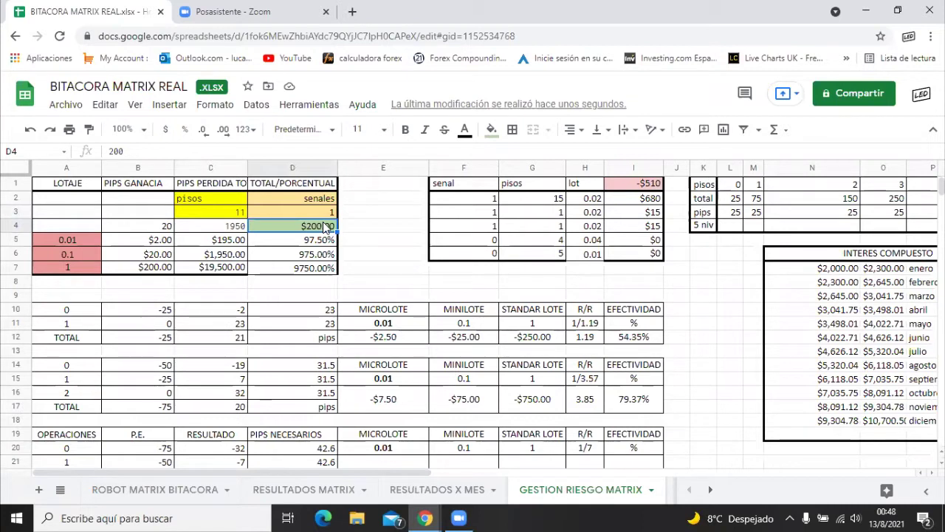
type("225")
key("Return")
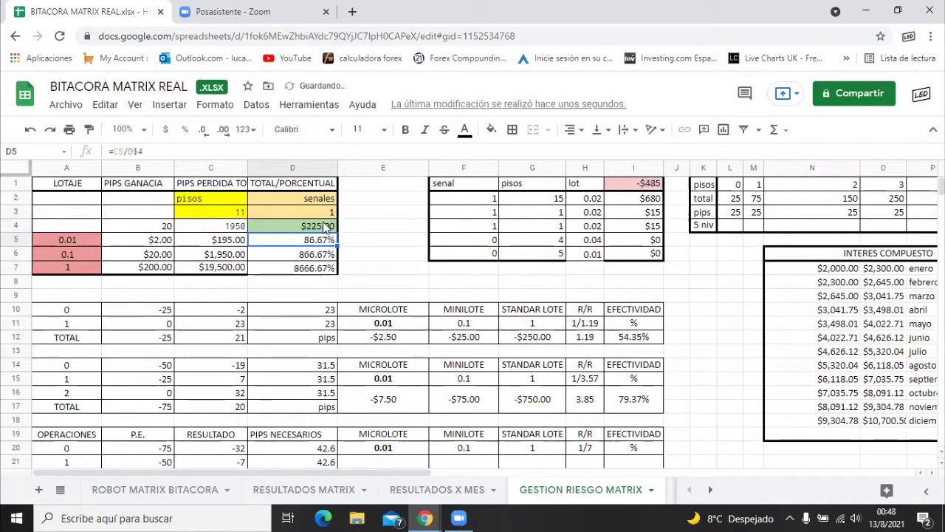
left_click(229, 212)
type("12")
key("Return")
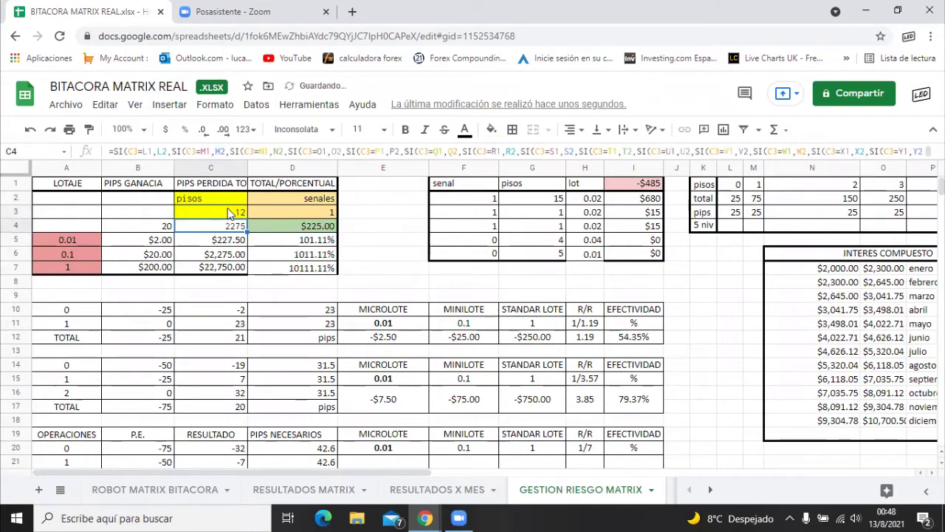
Return the lotaje table to 11 pisos and a capital of $200
left_click(229, 212)
type("11")
key("Return")
left_click(325, 225)
type("200")
key("Return")
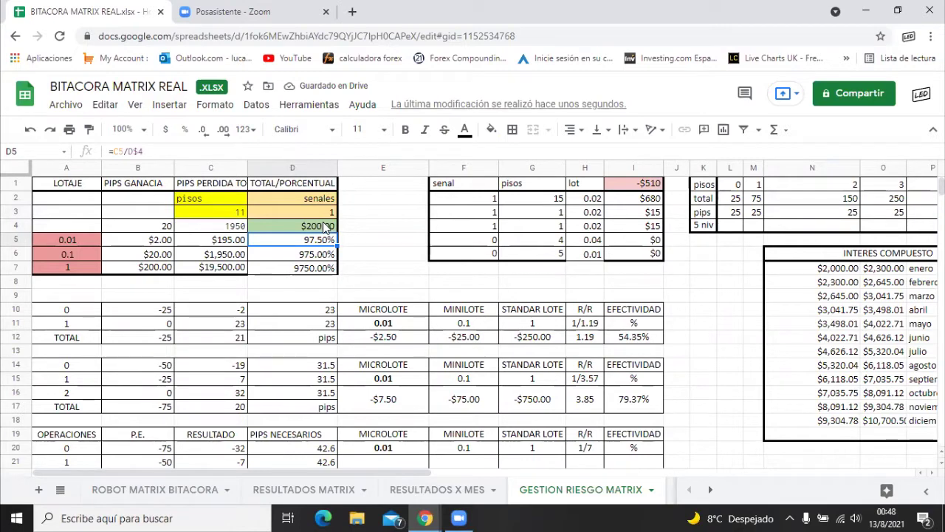
Try a capital of $400 with 2 senales in the lotaje table
left_click(324, 225)
type("4")
key("Return")
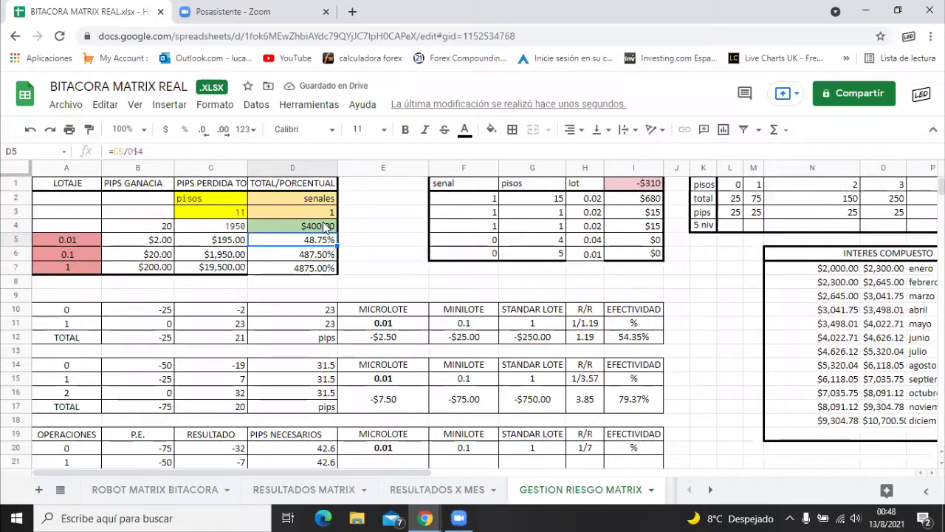
left_click(325, 226)
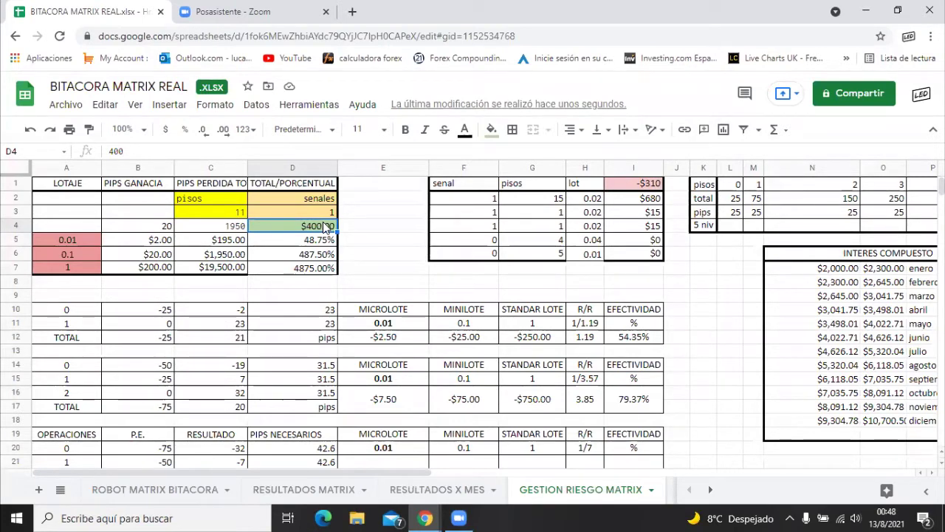
left_click(332, 214)
type("2")
key("Return")
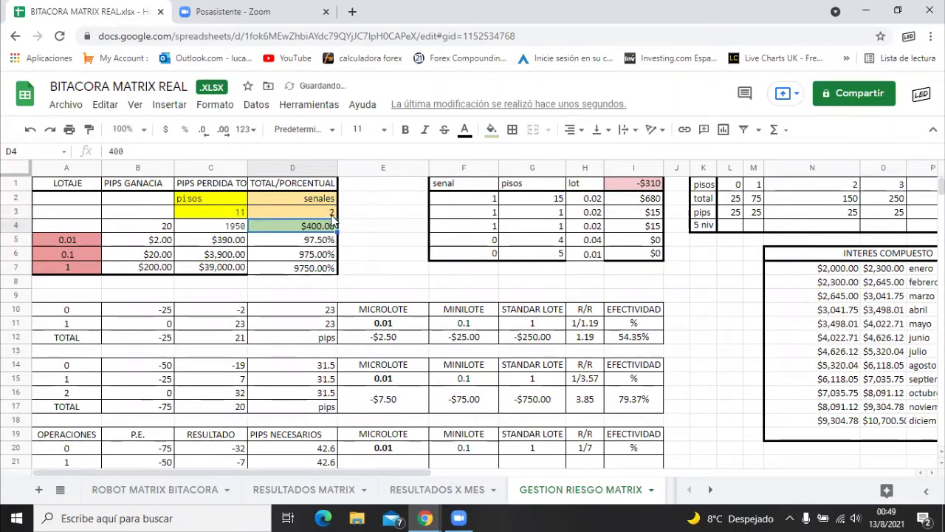
Compare 1 and 2 senales at the same capital in the lotaje table, finishing with 1 senal
left_click(284, 213)
type("1")
key("Return")
left_click(296, 212)
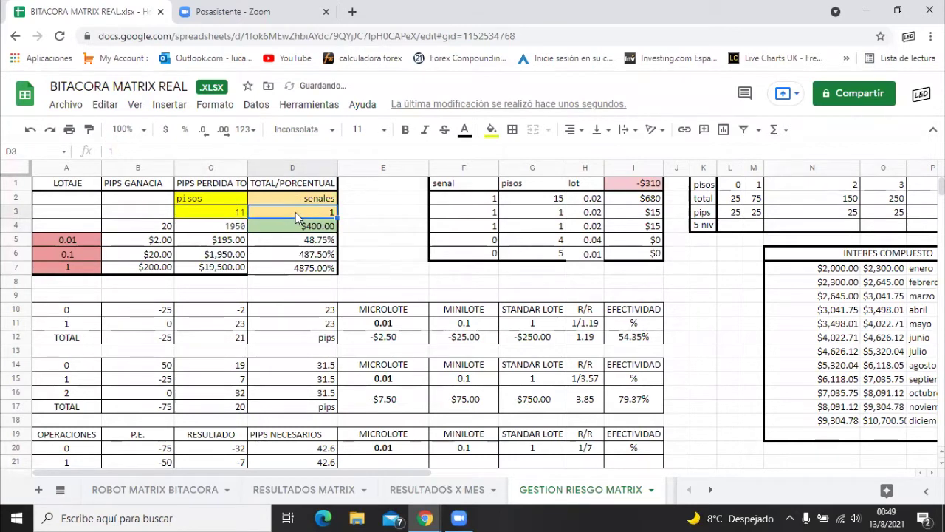
type("2")
key("Return")
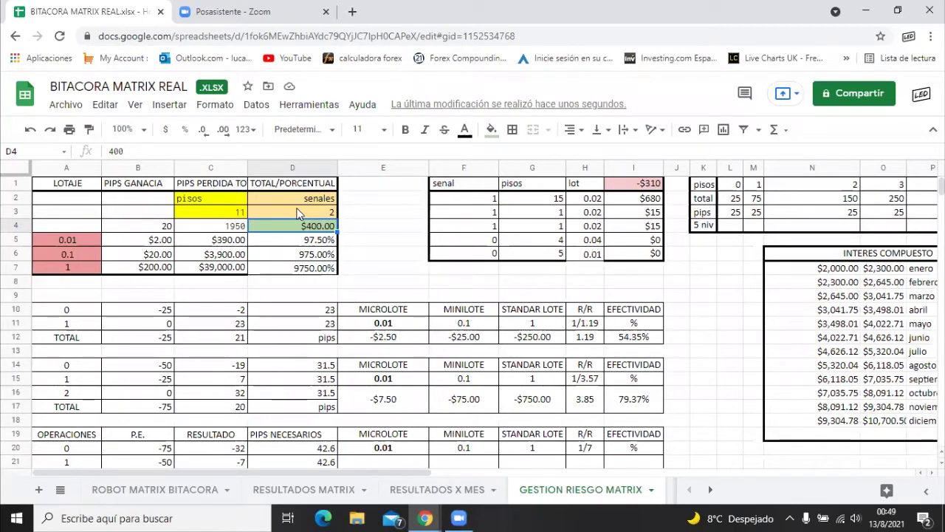
left_click(299, 213)
type("1")
key("Return")
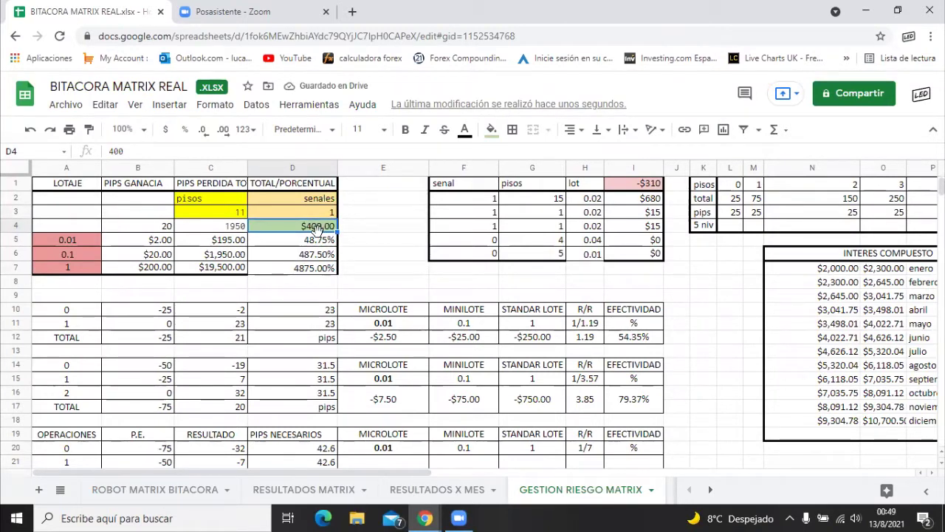
Set the capital to $200 and the pisos to 5 in the lotaje table
type("200")
key("Return")
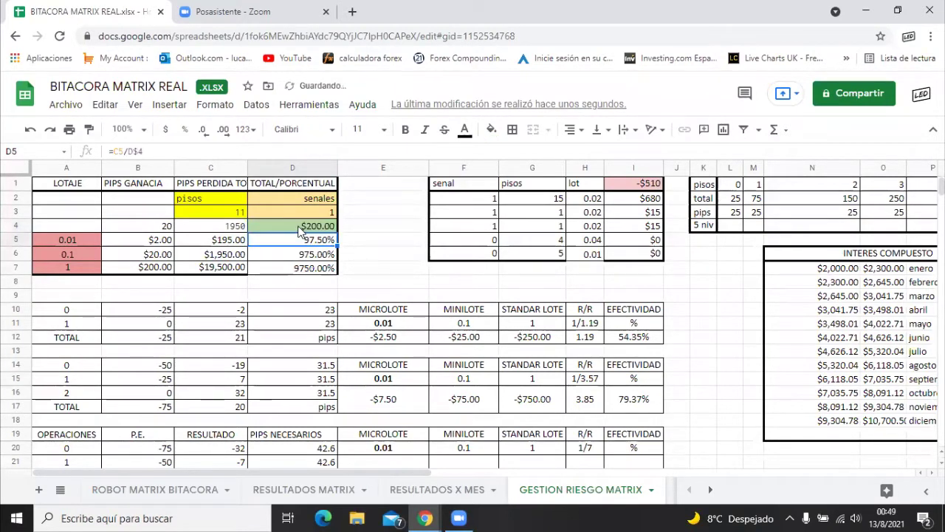
type("5")
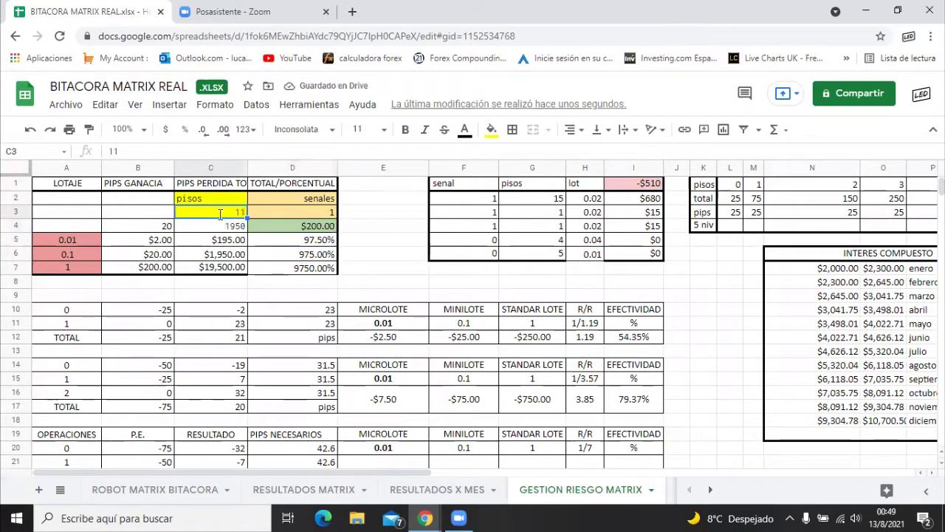
key("Return")
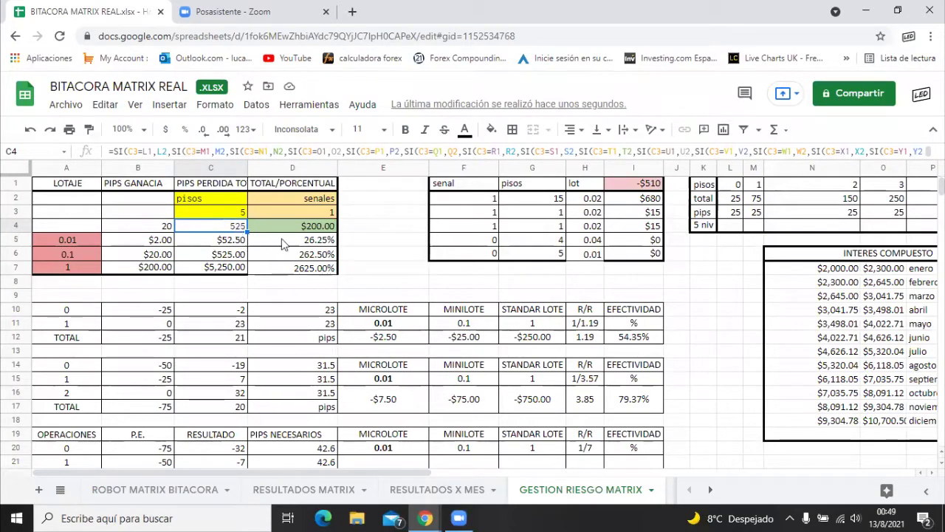
Try a capital of $150 and check the risk percentage and loss amount for the 0.01 lot
left_click(305, 228)
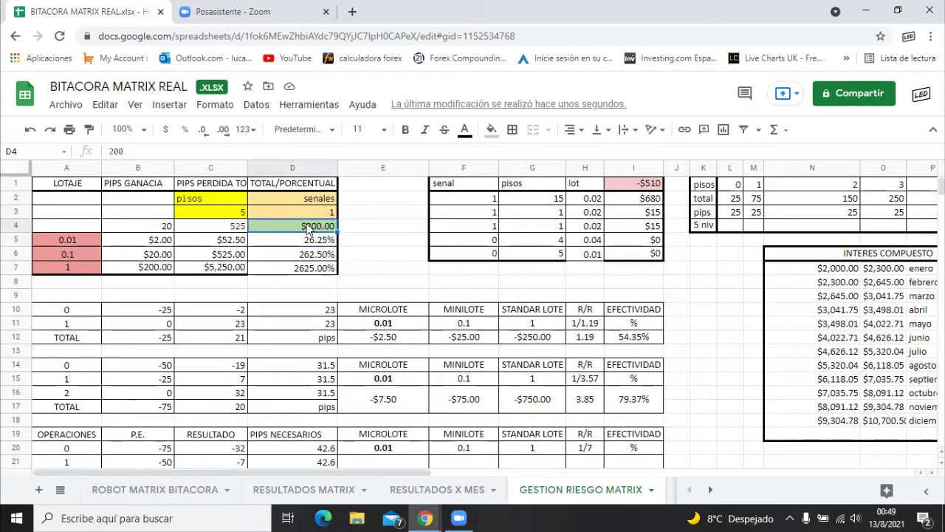
type("150")
key("Return")
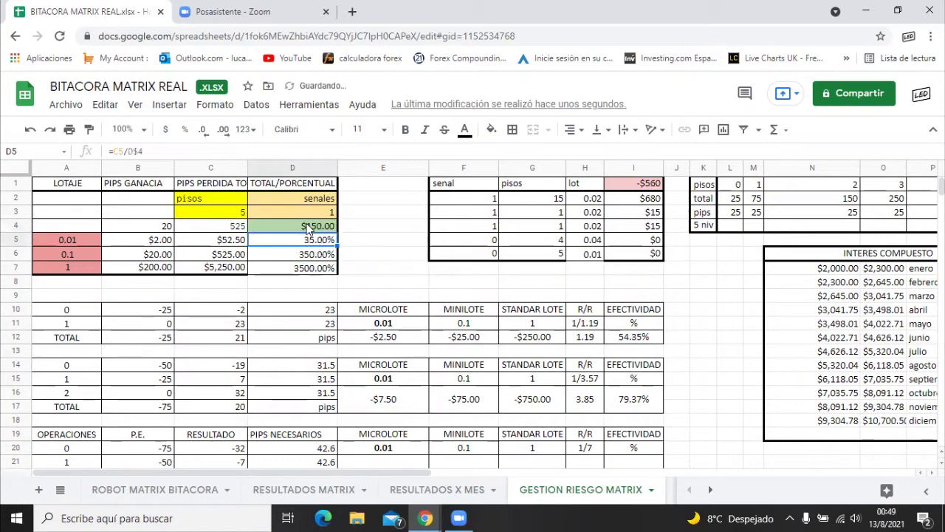
left_click(305, 229)
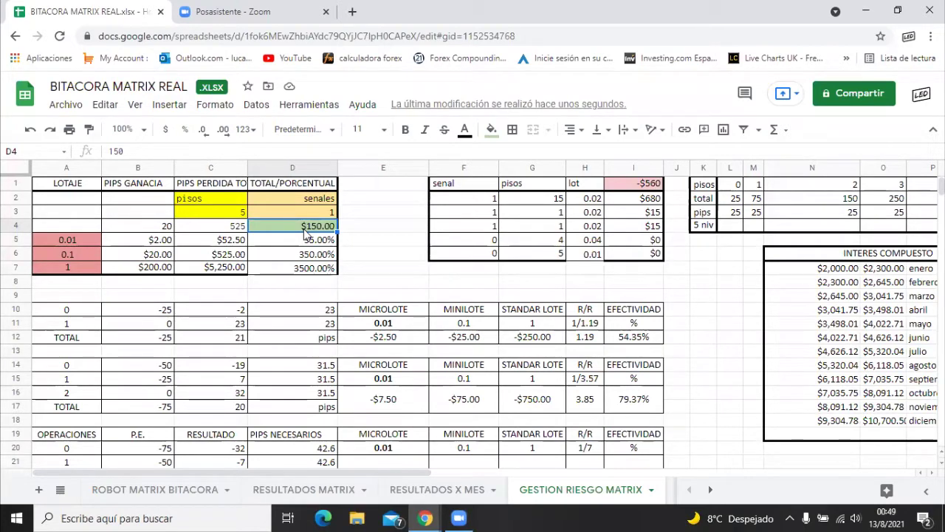
left_click(308, 243)
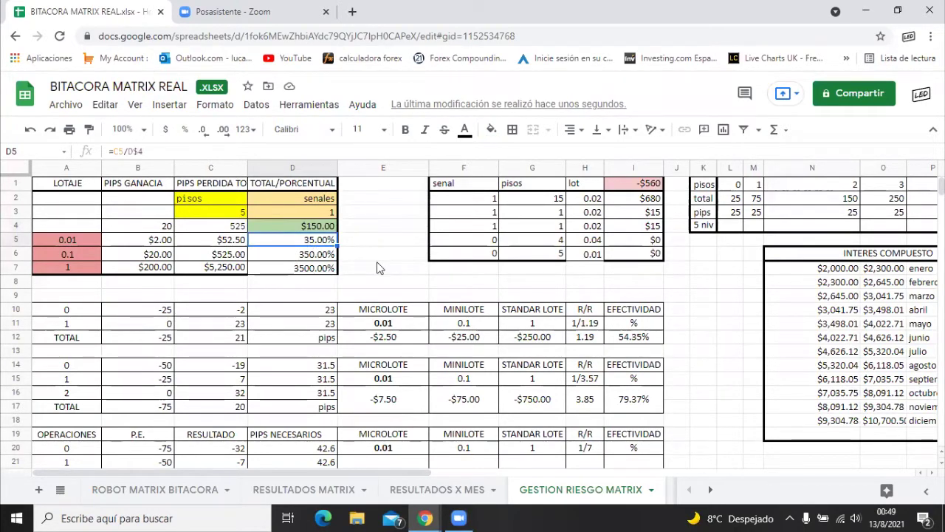
left_click(229, 244)
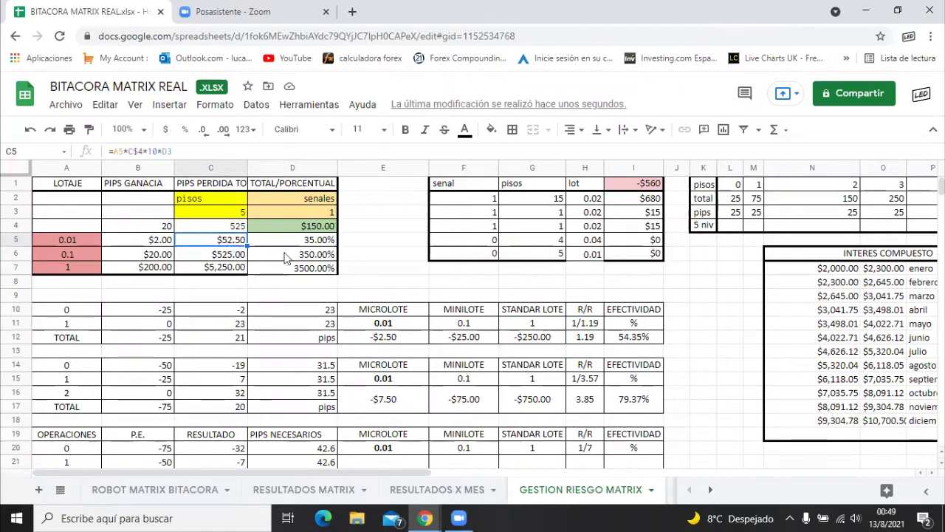
Set the capital in the lotaje table back to $200
left_click(313, 227)
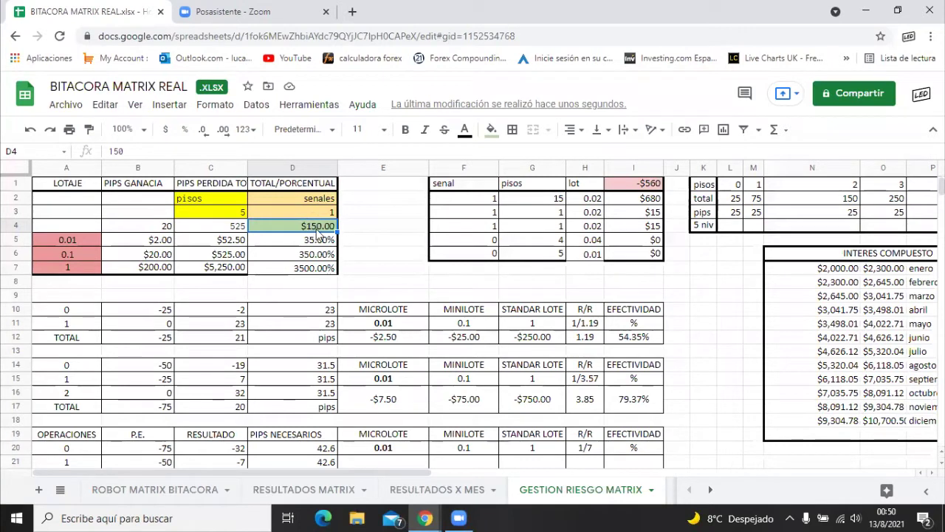
type("200")
key("Return")
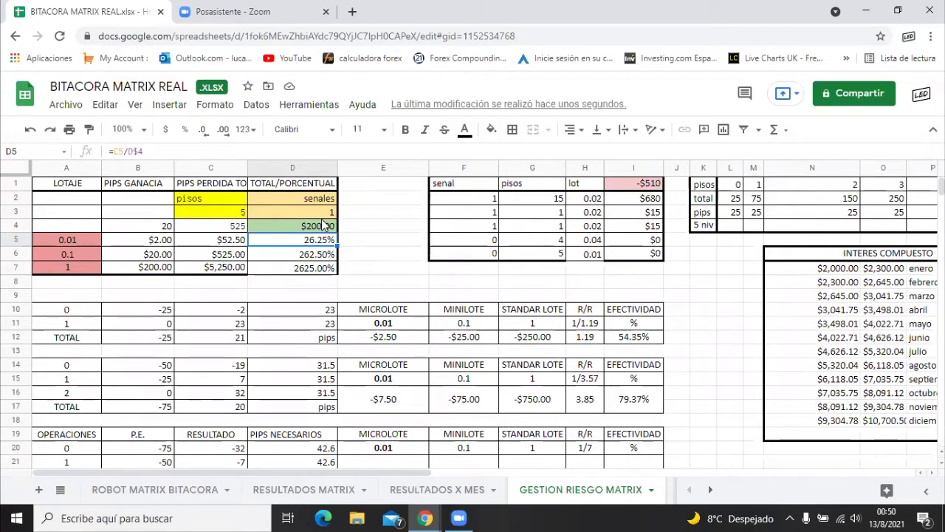
Try a capital of $250 in the lotaje table and return it to $200
left_click(322, 225)
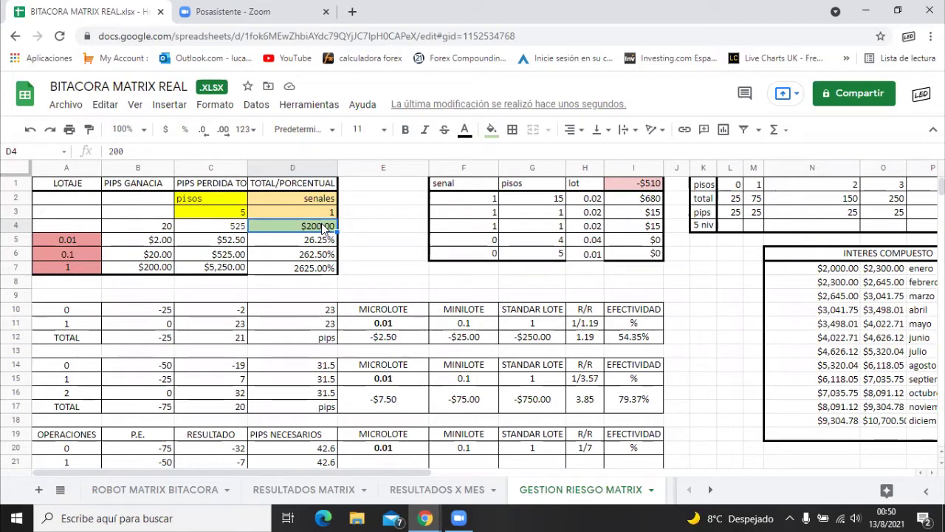
type("250")
key("Return")
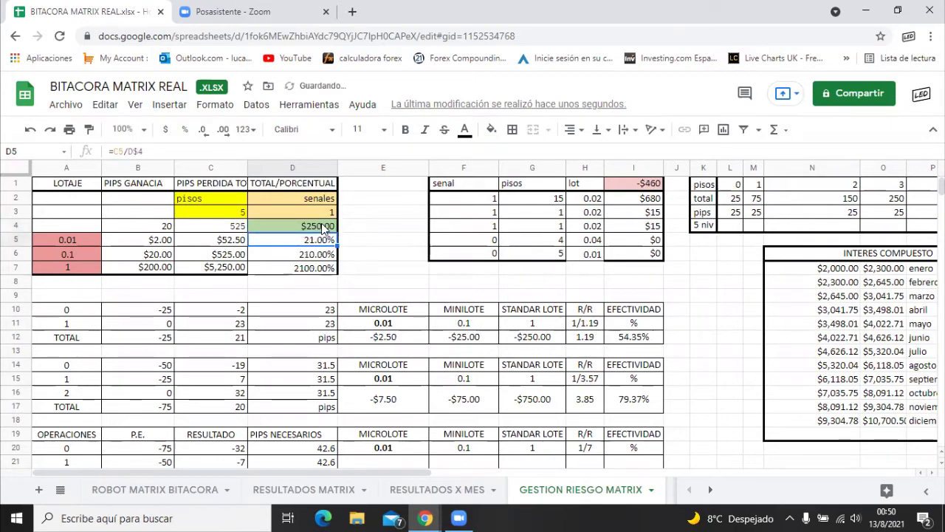
left_click(295, 227)
type("200")
key("Return")
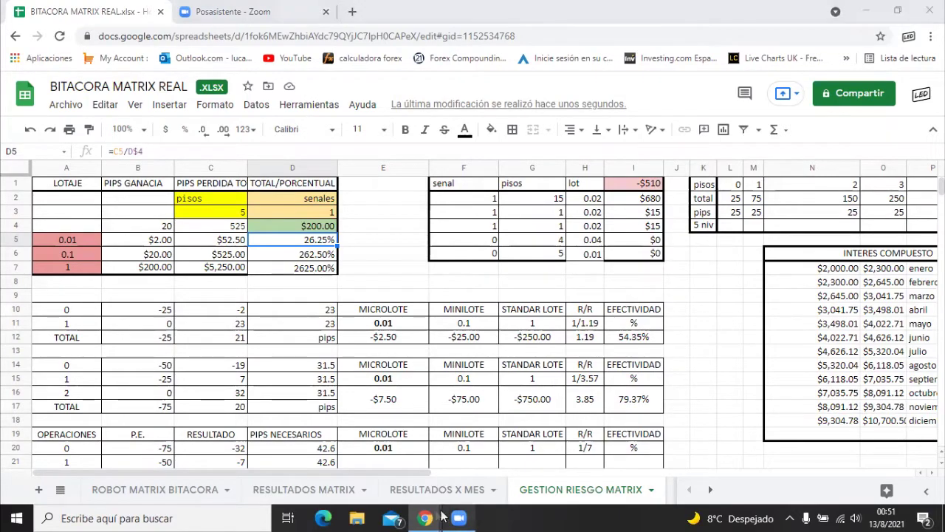
Switch to the SmartTrader charts and delete the red freehand mark near the 0.73967 level on the CAD/CHF chart
mouse_move(427, 517)
left_click(377, 473)
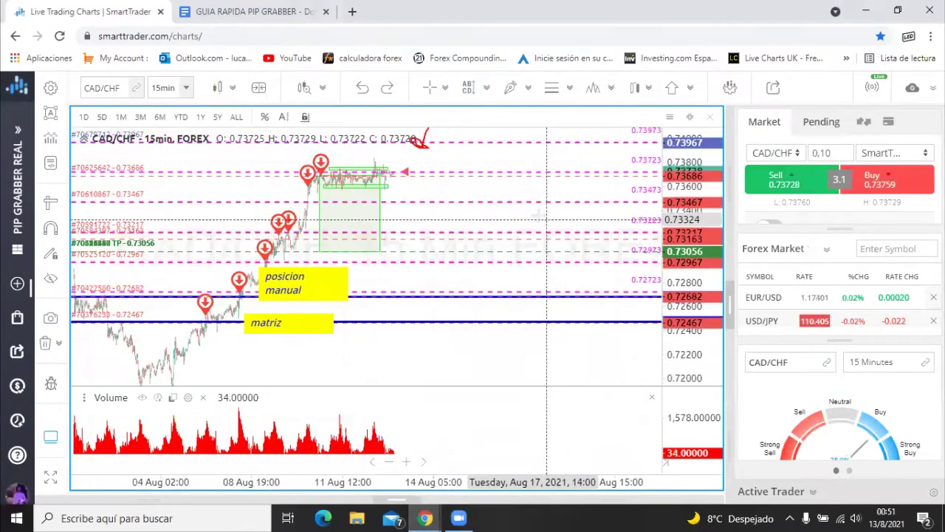
left_click(413, 146)
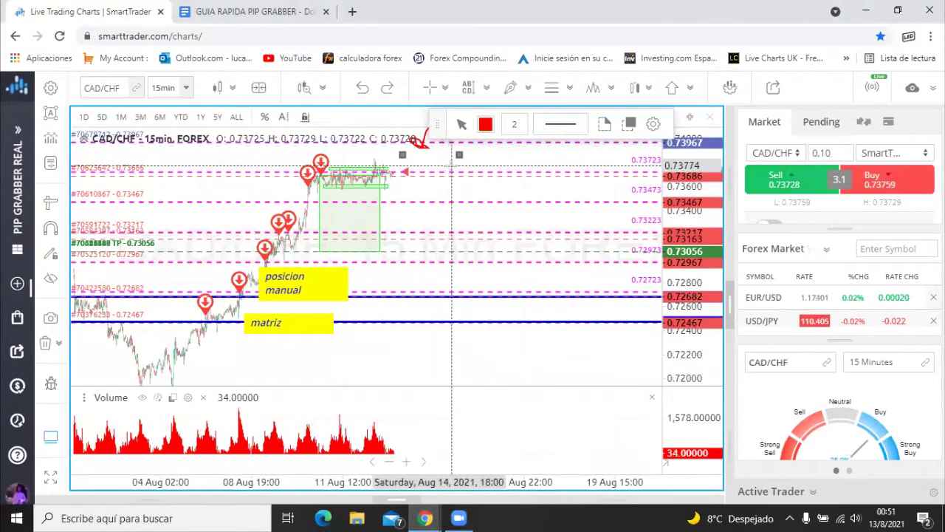
key("Delete")
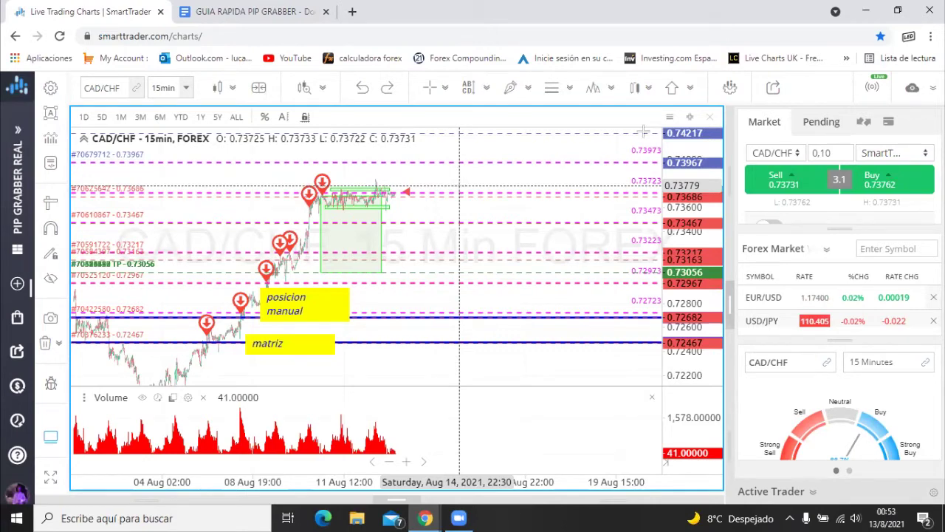
Enlarge the EUR/USD chart and examine its buy entries, take-profit levels and the pending orders under the blue line
left_click(690, 118)
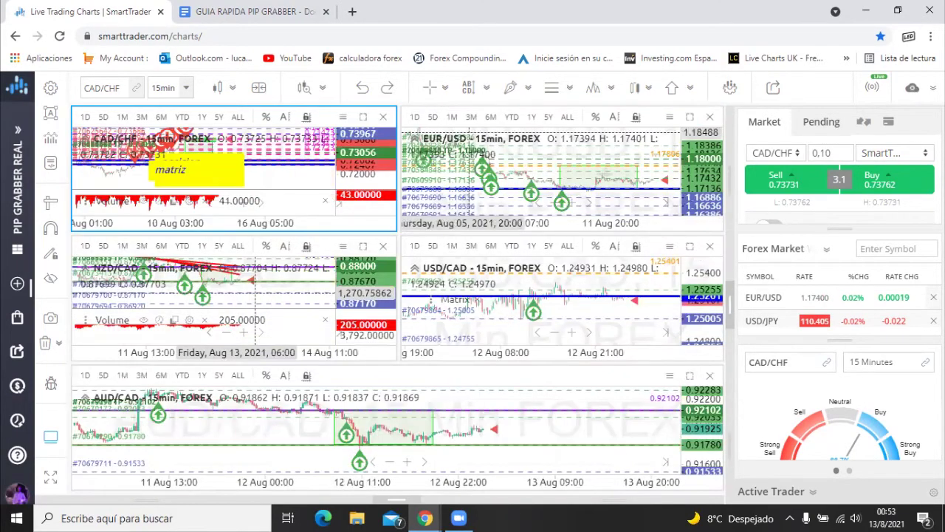
left_click(687, 119)
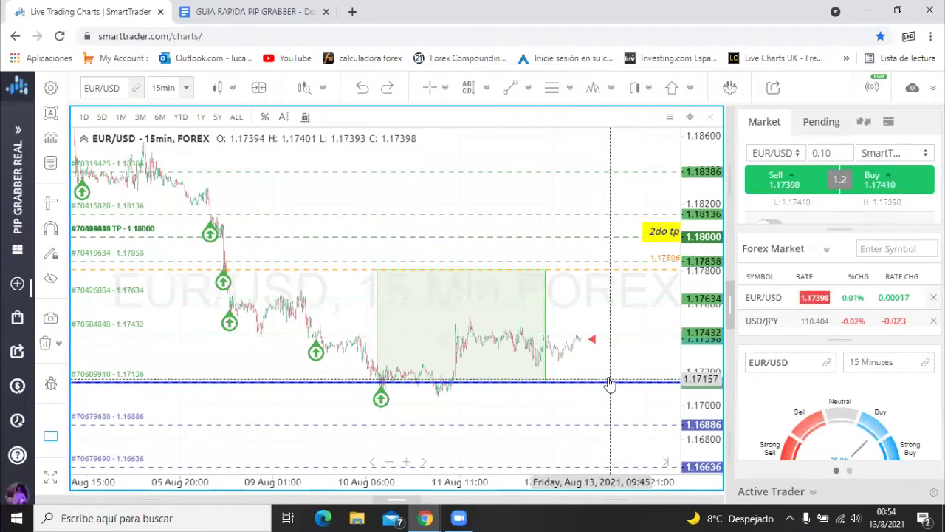
scroll(310, 255, "down", 5)
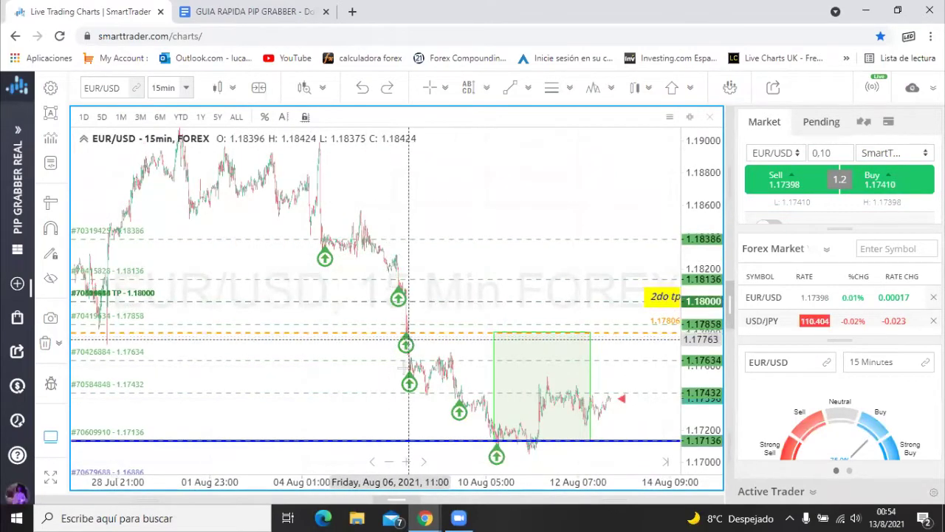
left_click_drag(594, 398, 572, 375)
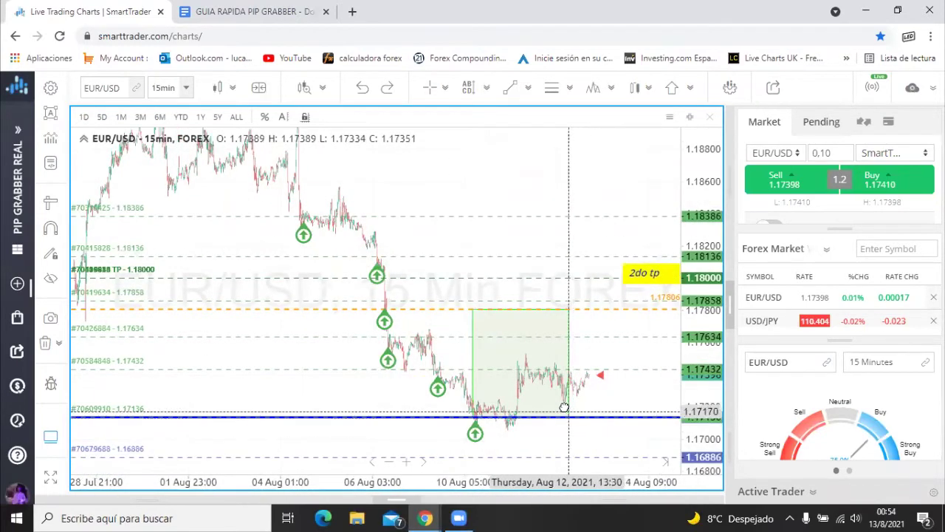
left_click(569, 366)
left_click(470, 231)
left_click_drag(496, 226, 505, 204)
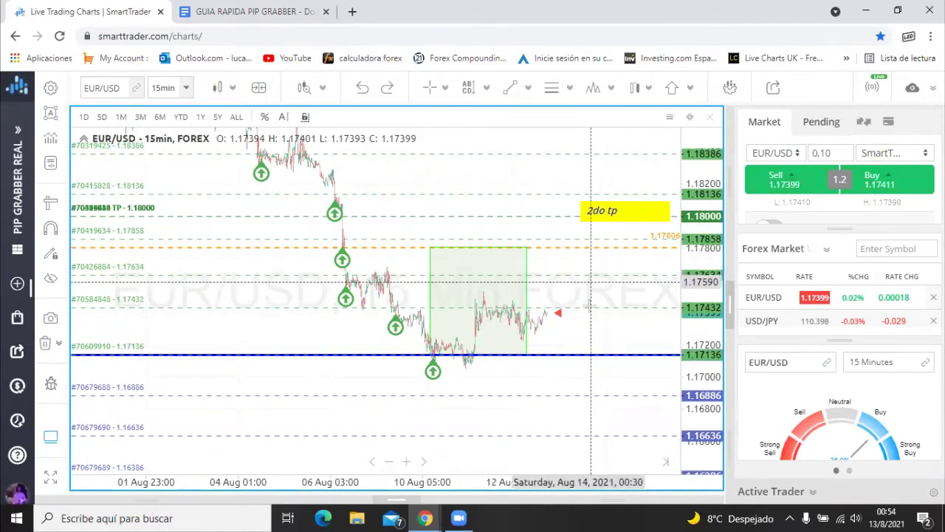
left_click_drag(572, 372, 530, 356)
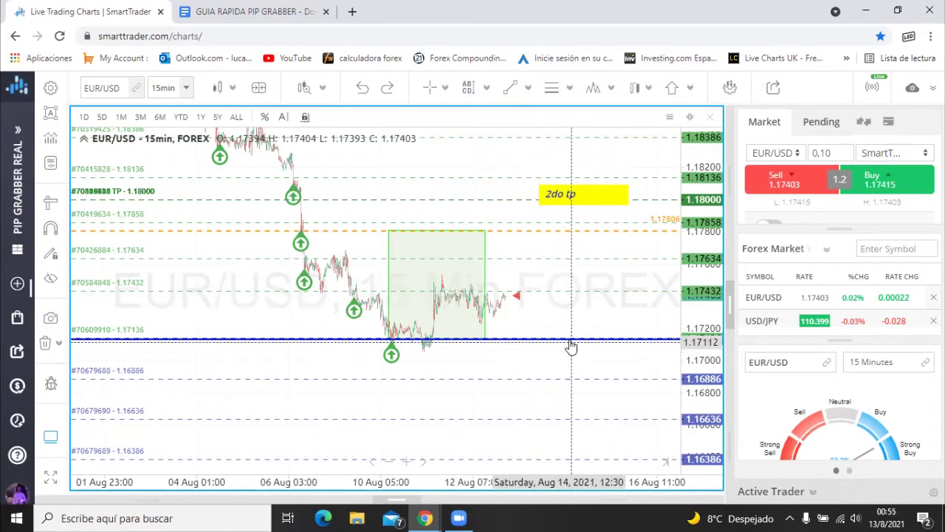
Check the pip range of the additional upper line in the blue EUR/USD horizontal line's properties
left_click(533, 339)
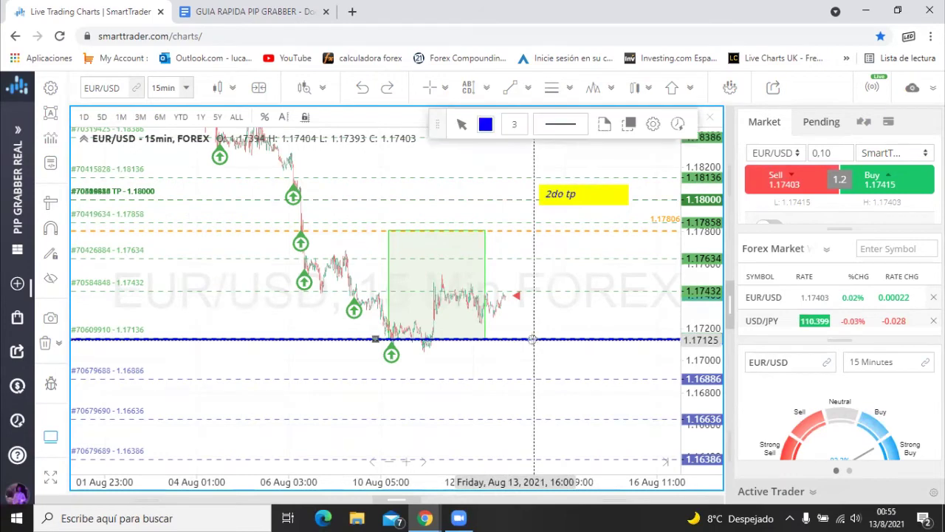
double_click(532, 339)
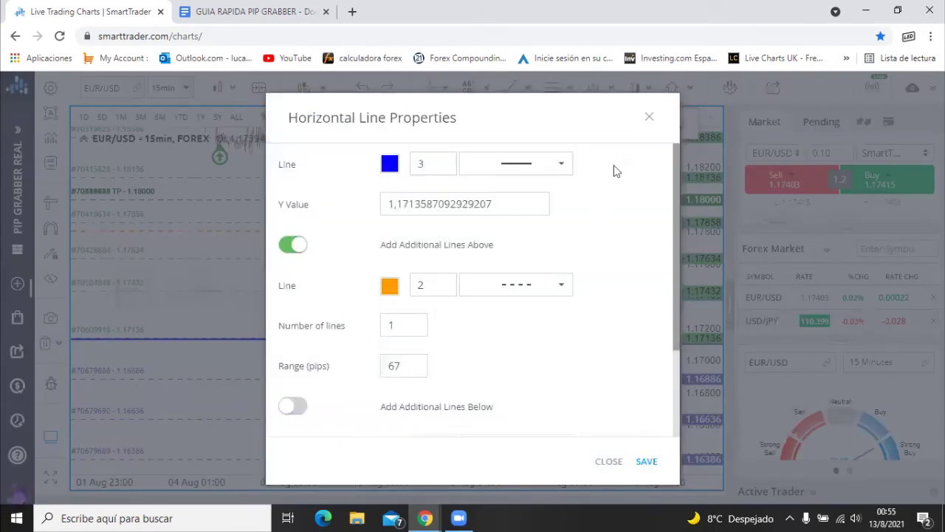
left_click(648, 119)
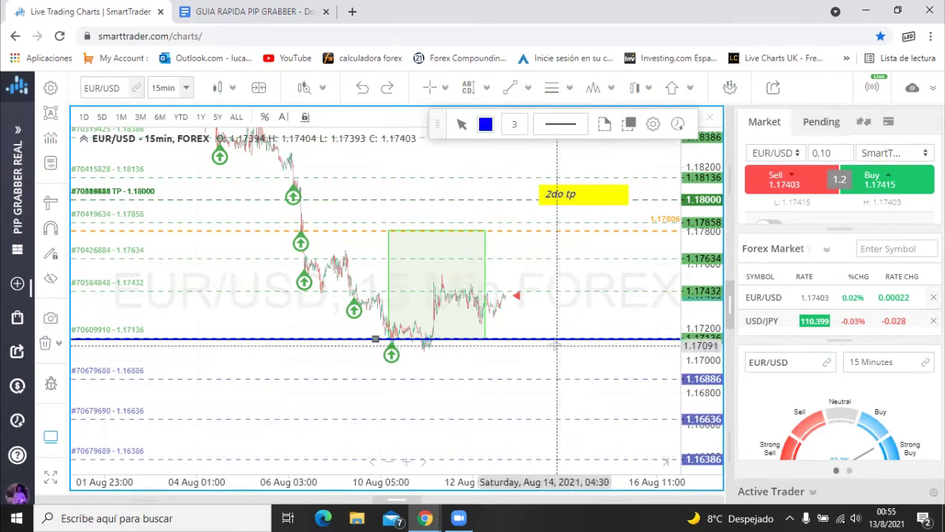
Move the blue EUR/USD line down to the 1.16636 pending order and set its additional upper line's range to 102 pips
left_click_drag(552, 339, 556, 419)
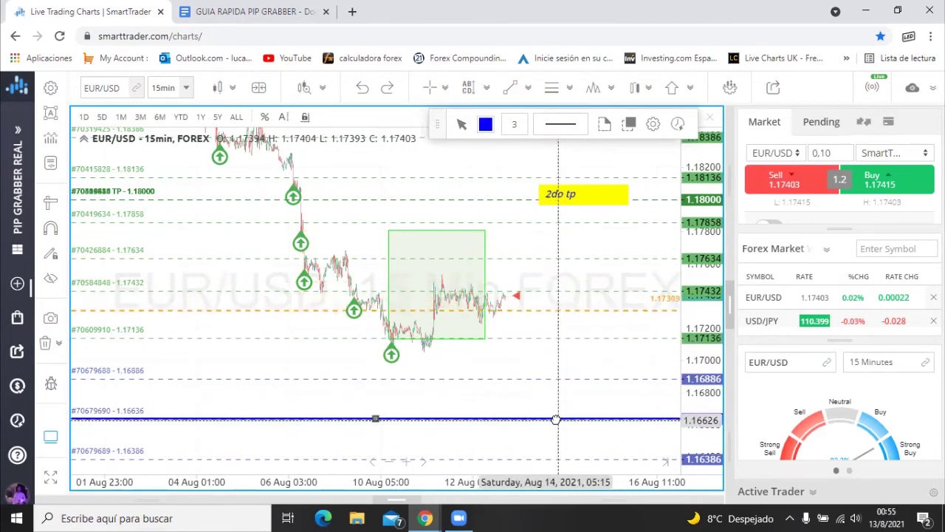
double_click(556, 419)
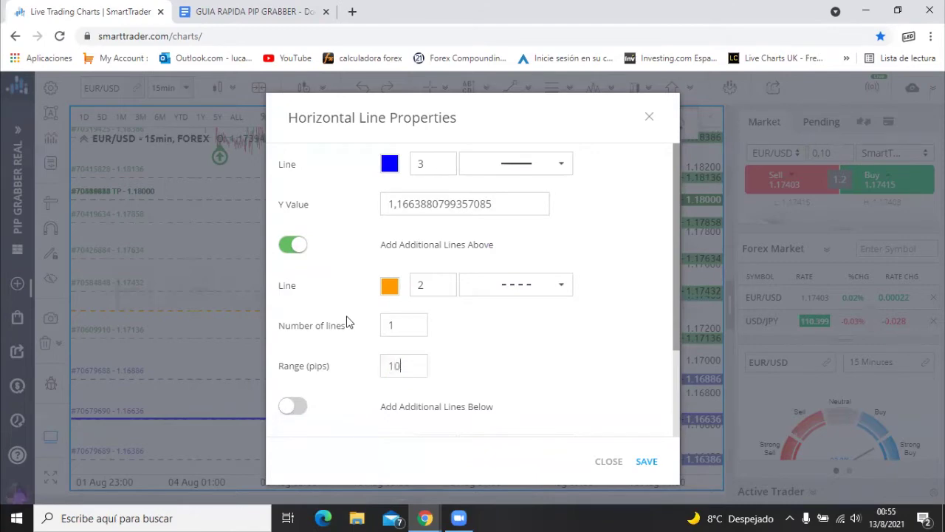
left_click(654, 463)
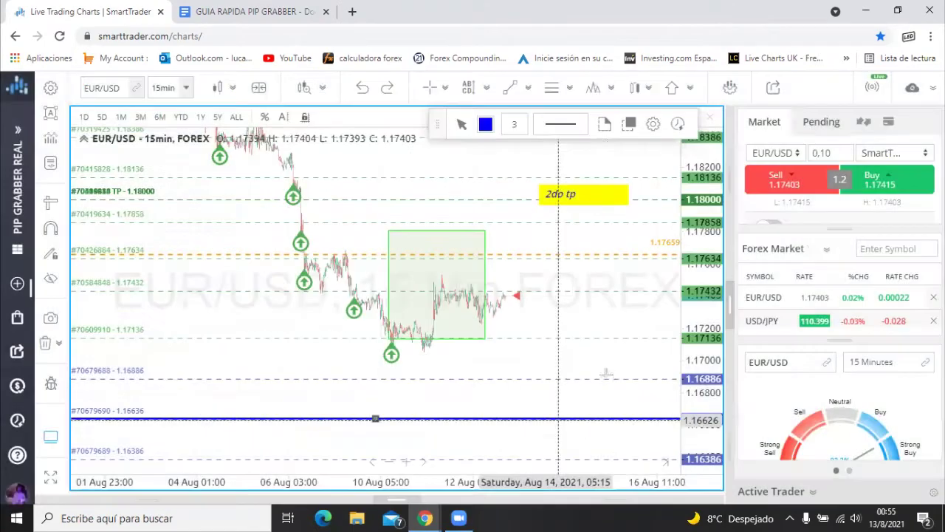
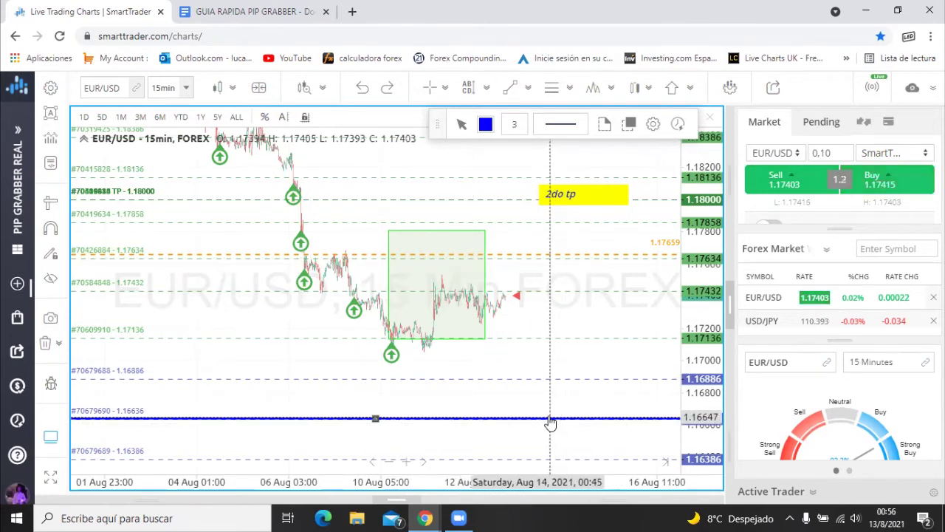
Move the blue EUR/USD line back up to the 1.17136 entry and set its additional upper line's range to 67 pips
left_click_drag(560, 417, 563, 337)
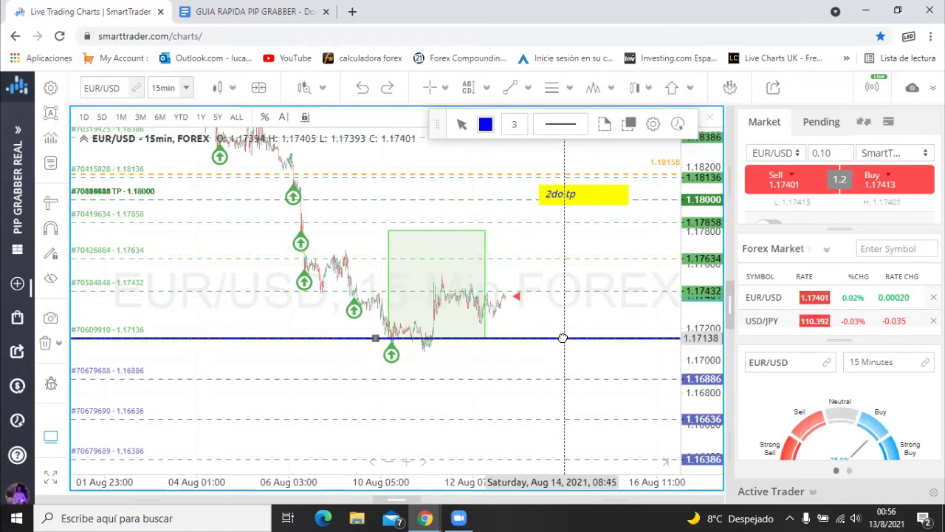
double_click(562, 337)
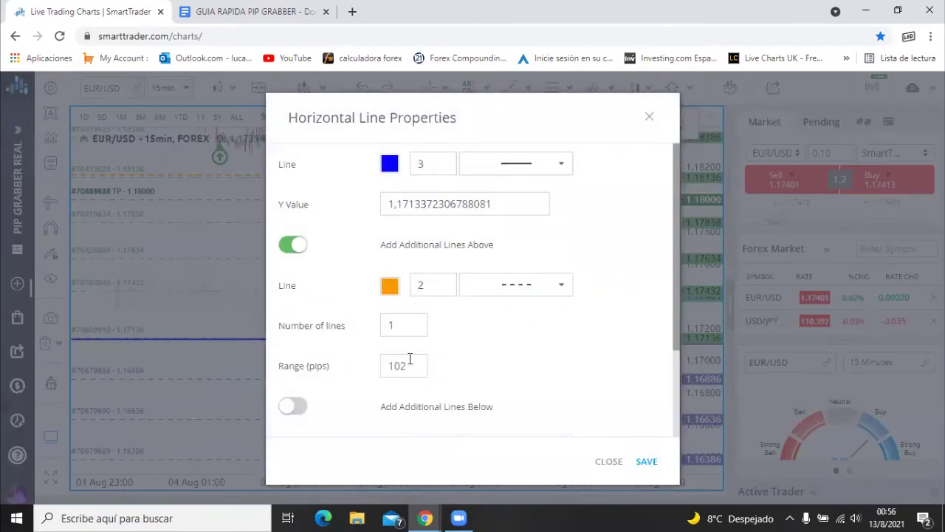
left_click(645, 462)
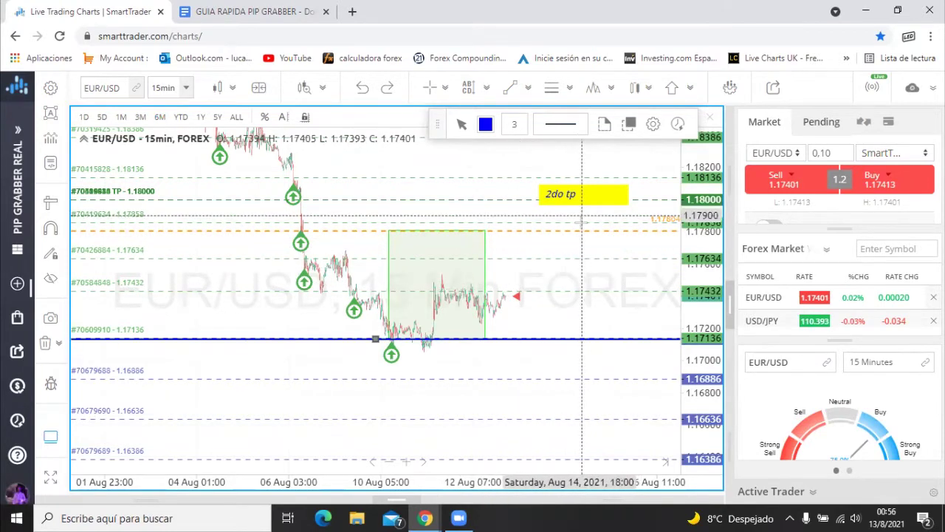
left_click_drag(440, 123, 389, 147)
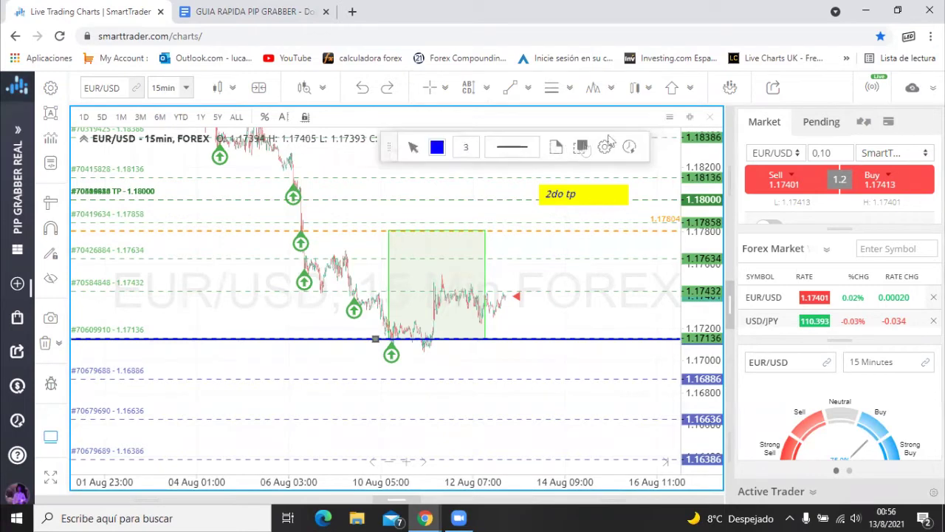
Examine the enlarged NZD/CAD chart's entries and take-profit level, and return to the multi-chart layout
left_click(689, 118)
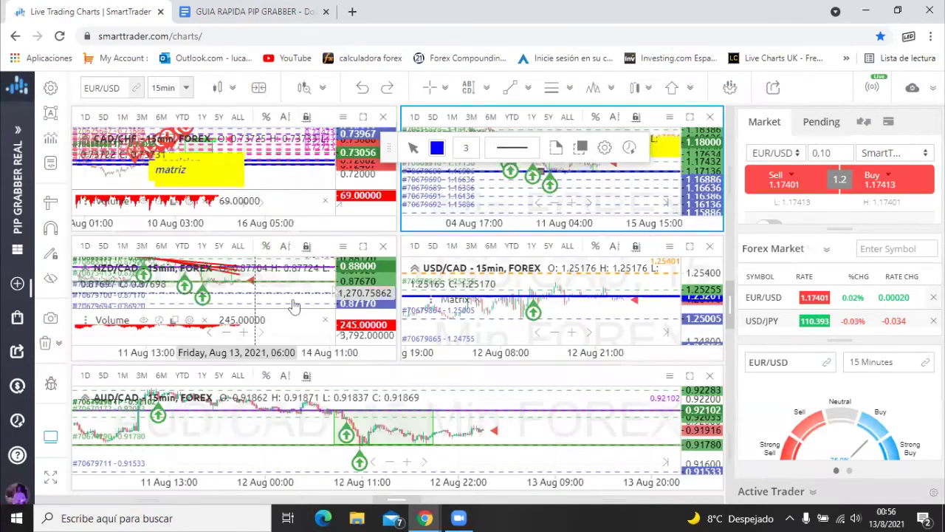
left_click(363, 246)
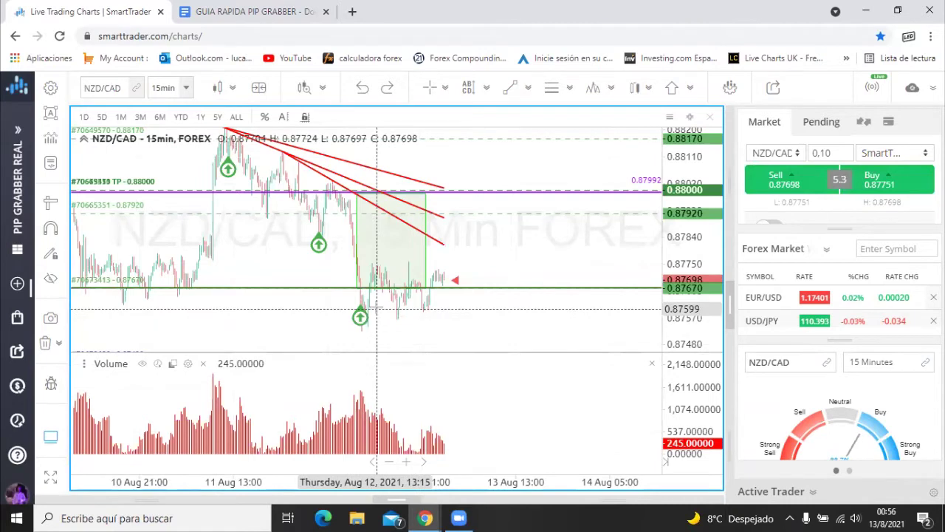
left_click(688, 121)
Enlarge the USD/CAD chart and measure the pips from the 1.25255 buy entry down to the blue line
left_click(686, 253)
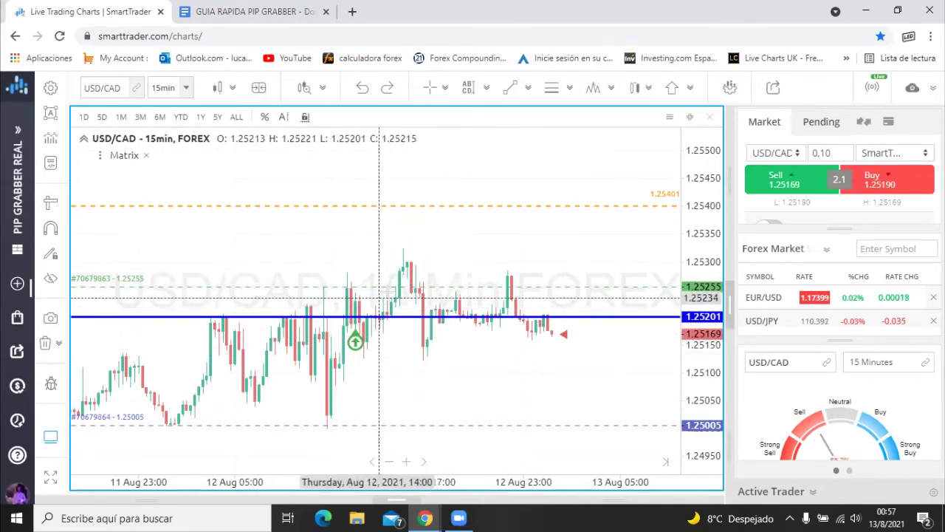
left_click(50, 203)
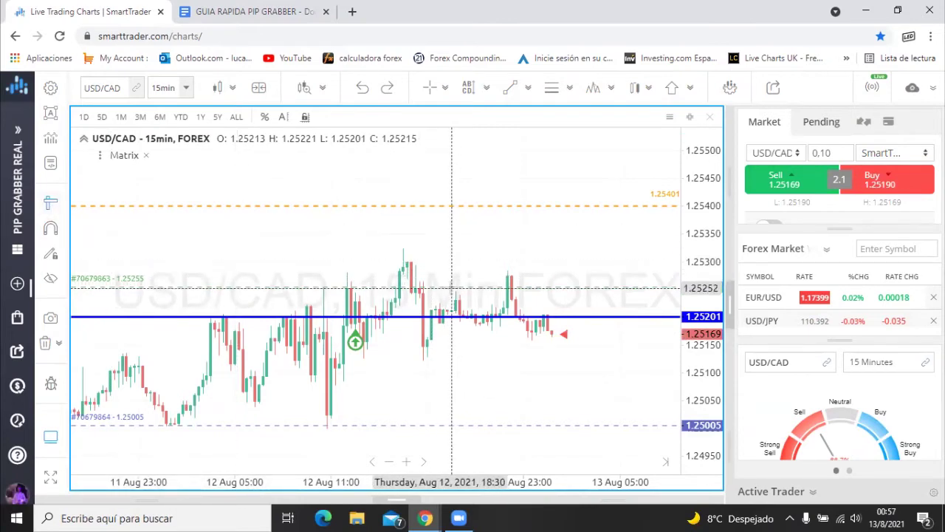
left_click(427, 286)
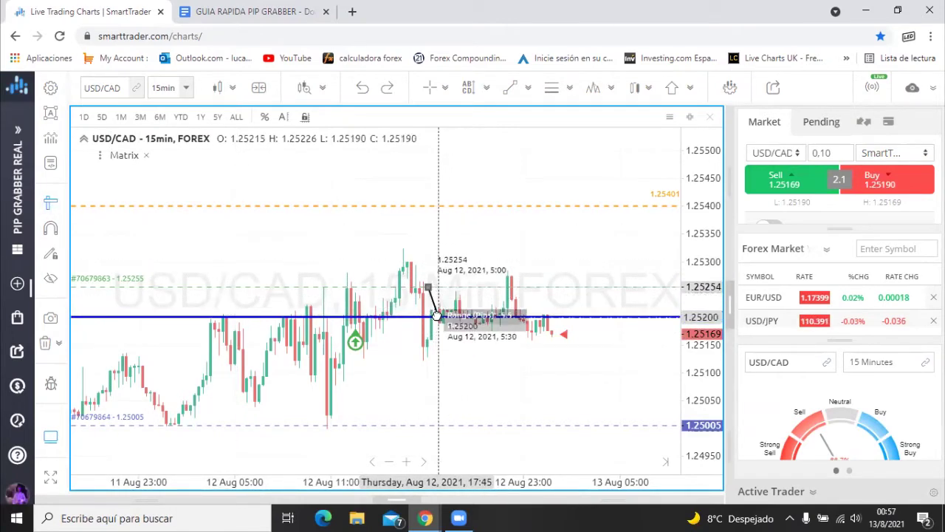
left_click(437, 315)
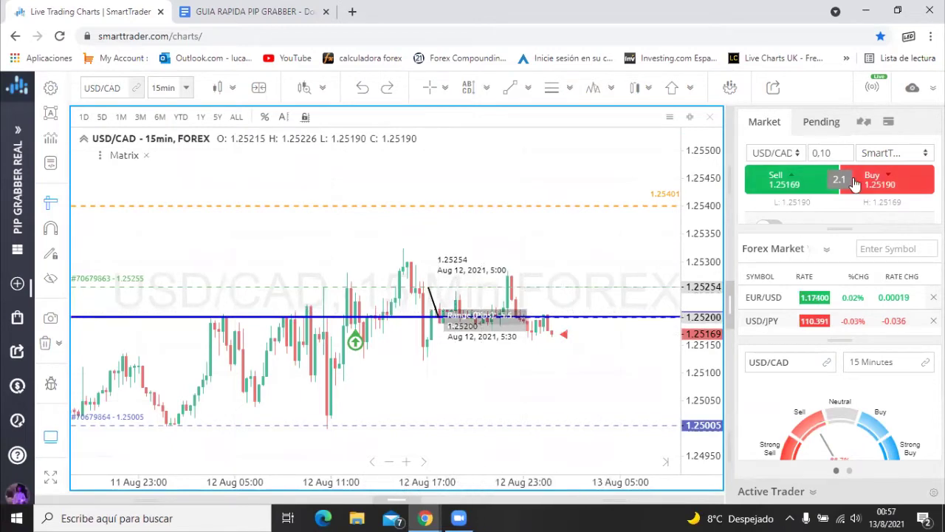
Measure the pips from the 1.25255 buy entry up to the orange 1.25401 line, and again to about 1.25447
left_click(448, 285)
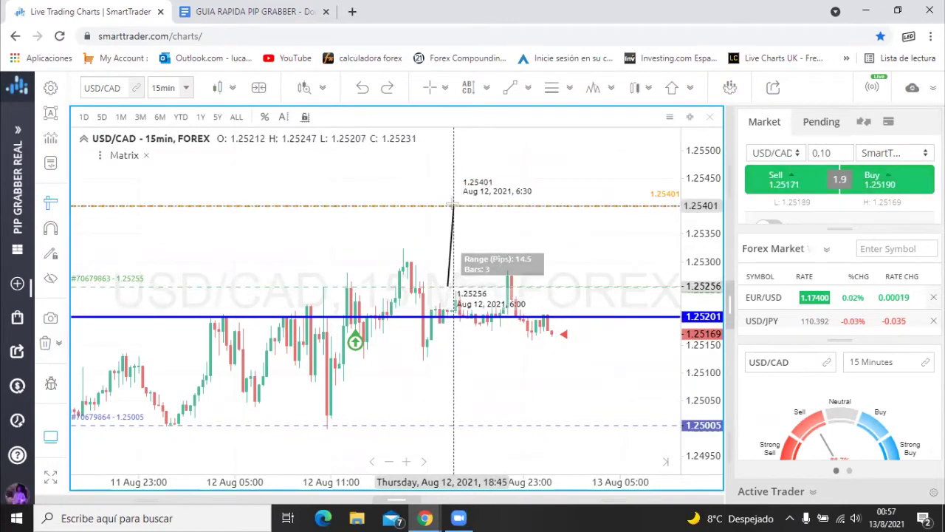
left_click(453, 205)
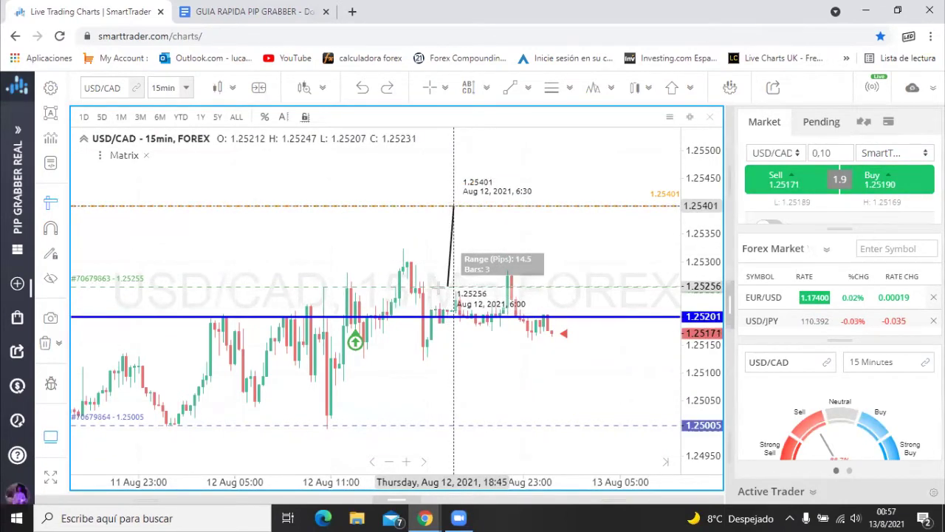
left_click(440, 286)
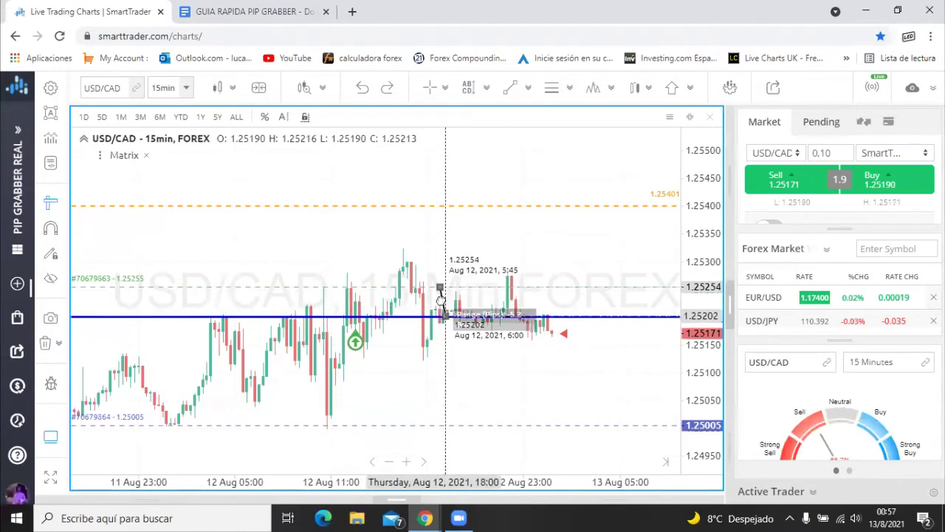
left_click(452, 181)
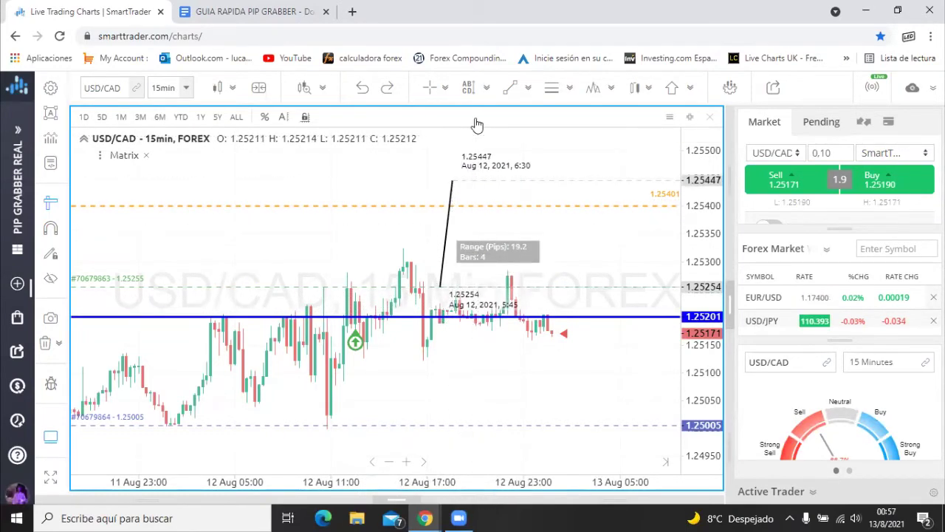
Draw a green rectangle about 20 pips tall on the USD/CAD chart and place its base on the 1.25255 order line
left_click(528, 88)
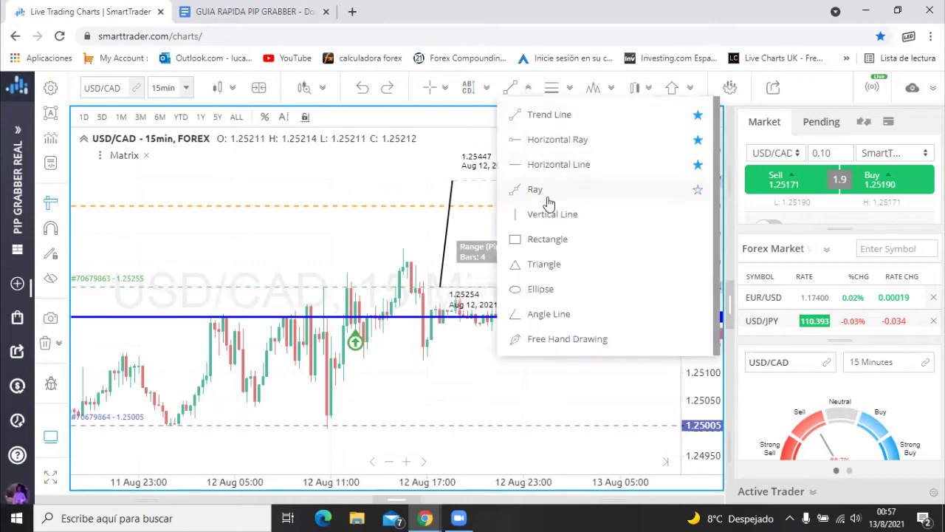
left_click(553, 239)
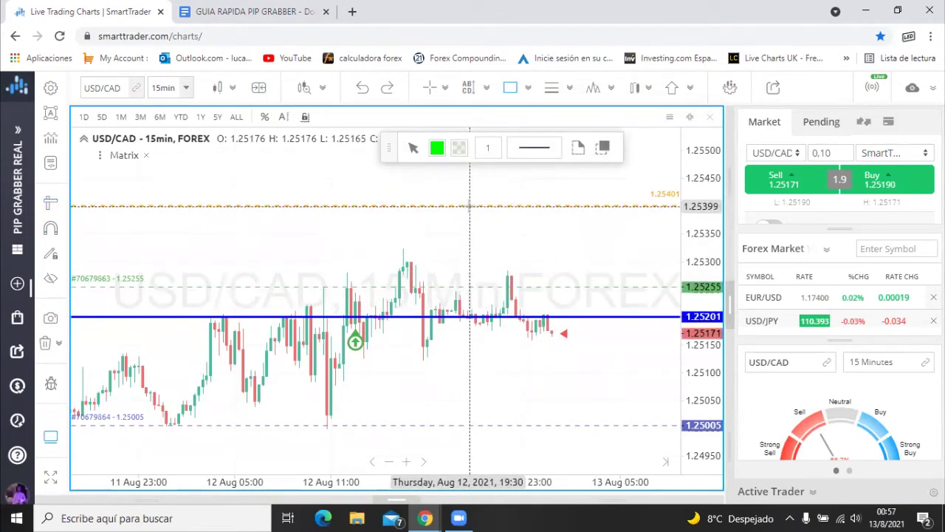
mouse_move(470, 206)
left_mouse_down()
mouse_move(574, 232)
mouse_move(579, 315)
left_mouse_up()
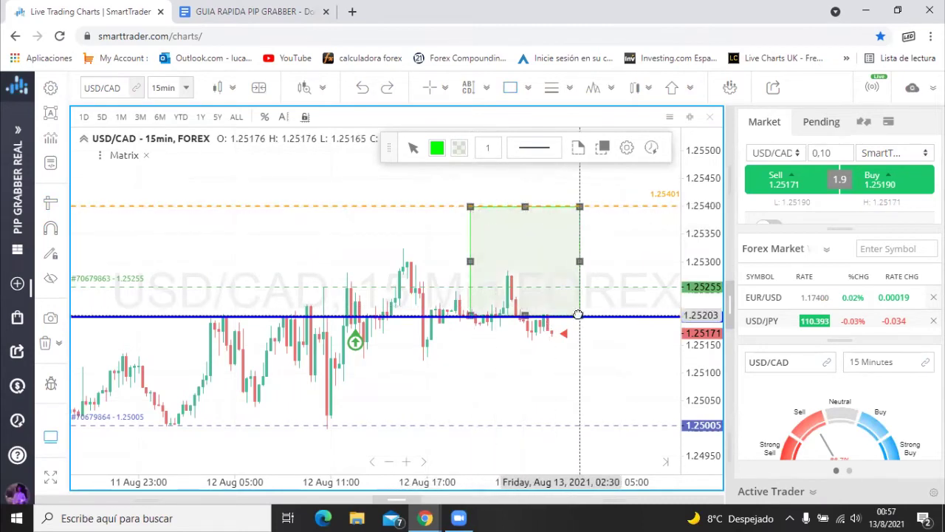
left_click_drag(593, 226, 578, 205)
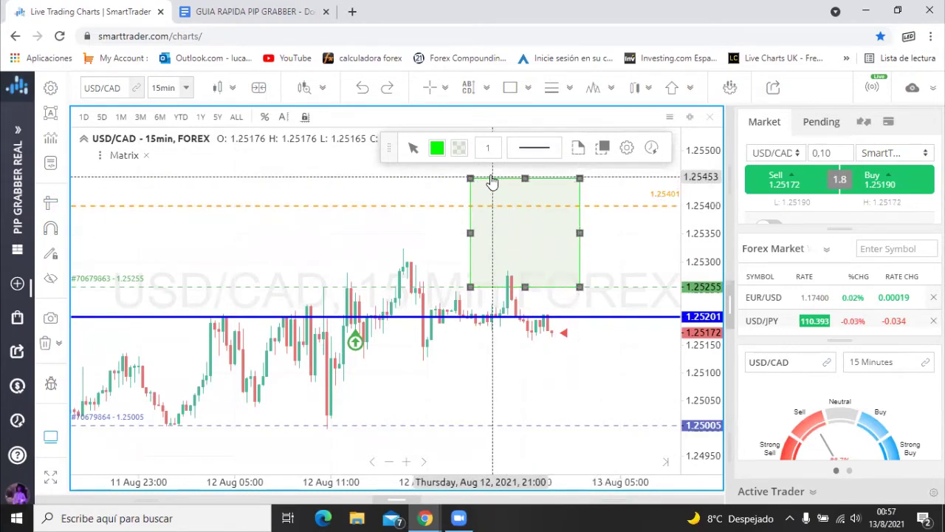
Lower the green rectangle's upper edge to the orange dashed line at 1.25401
left_click(531, 185)
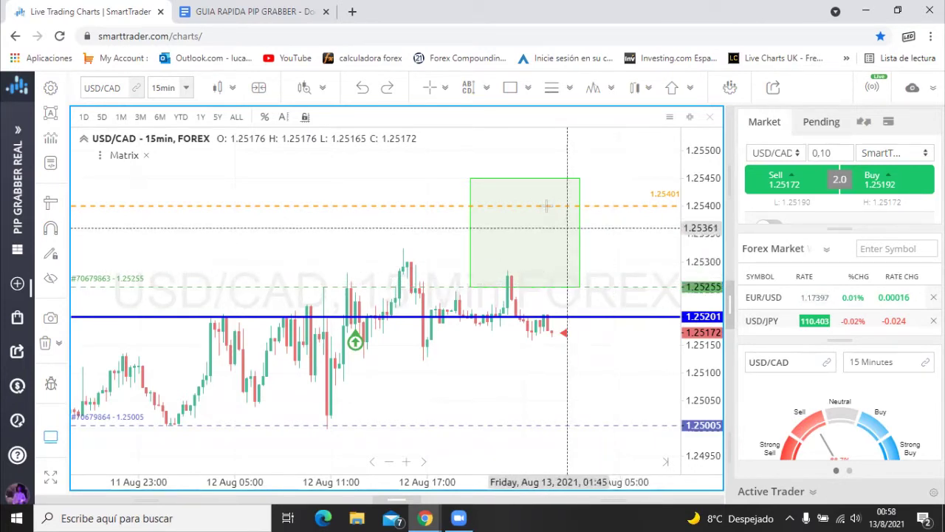
left_click(550, 180)
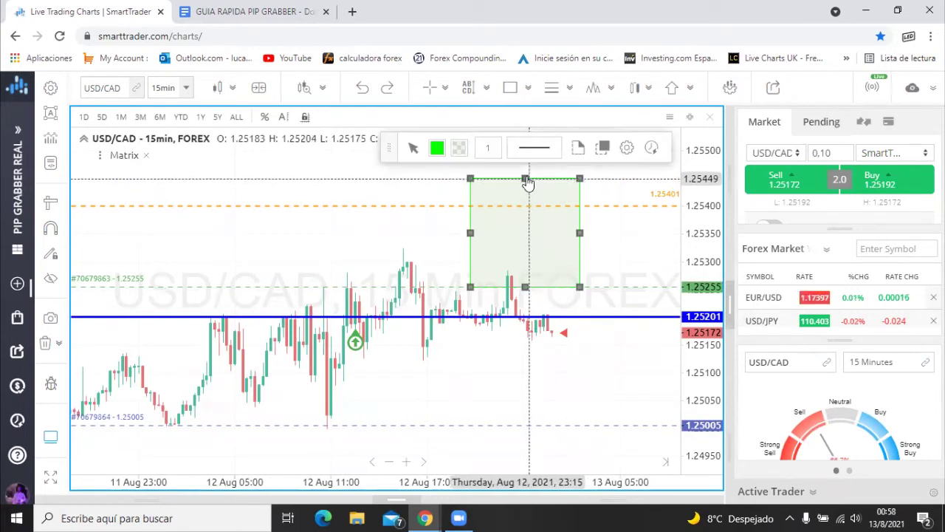
left_click_drag(529, 182, 540, 205)
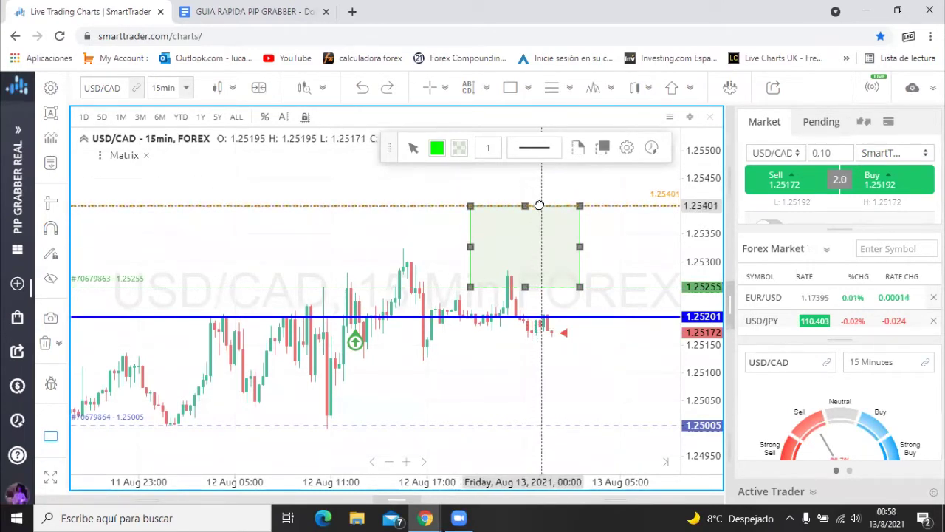
Open the USD/CAD Matrix settings, check the Close All Orders on Net Pips value, and close them without changes
right_click(610, 221)
left_click(663, 435)
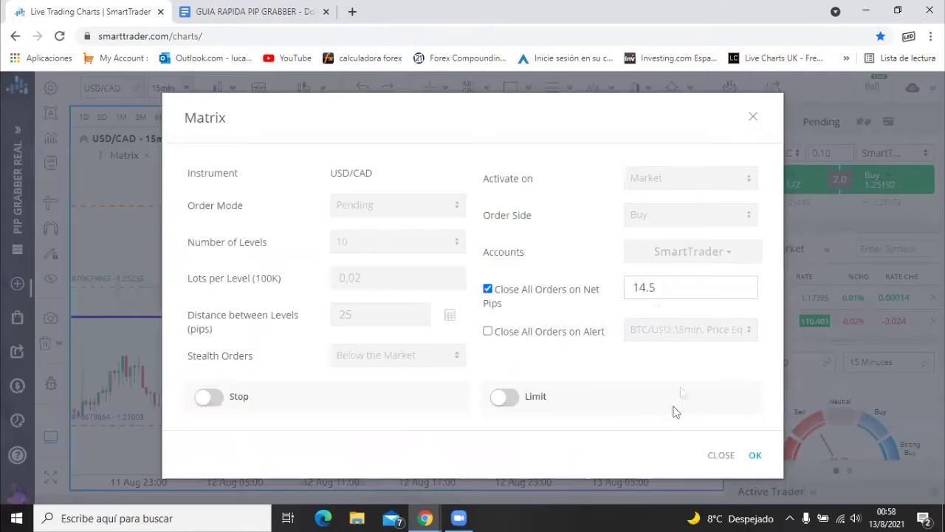
left_click_drag(679, 286, 609, 297)
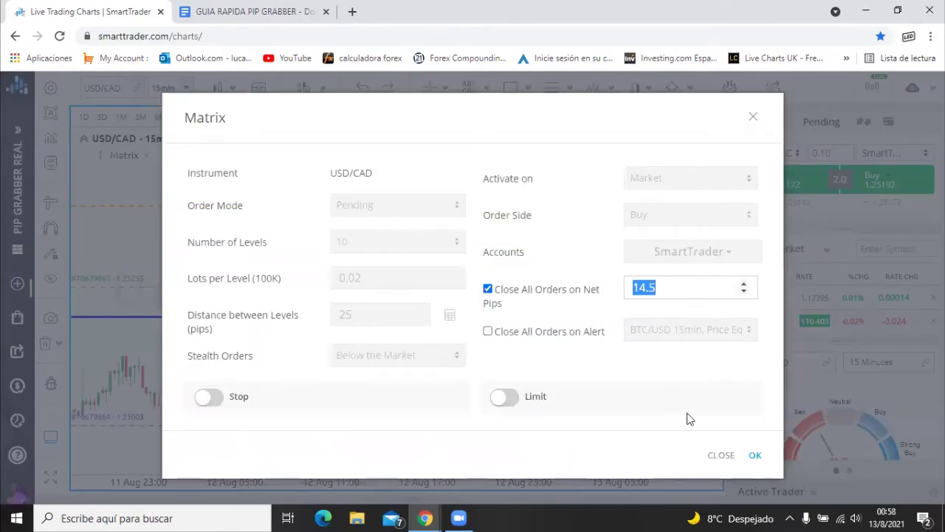
left_click(721, 455)
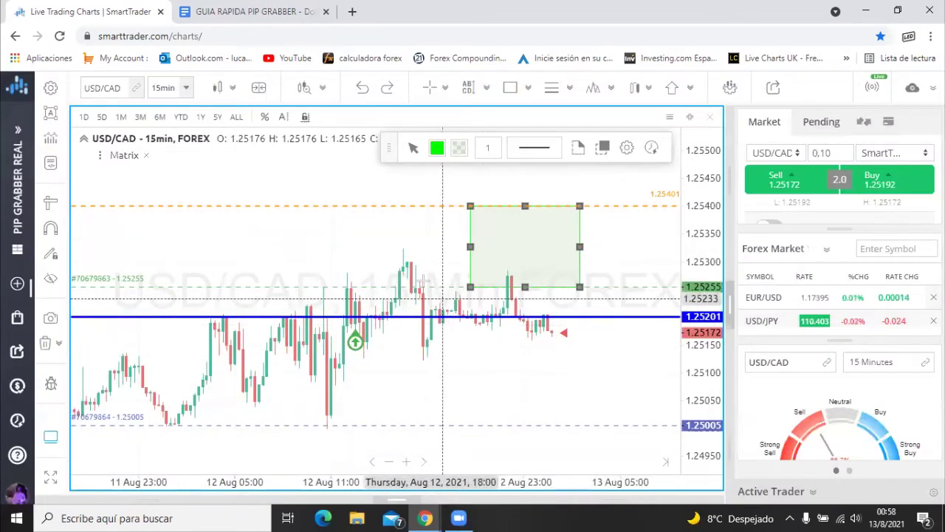
Measure the pip distance from the 1.25255 order line up to the orange dashed 1.25401 line
left_click(50, 202)
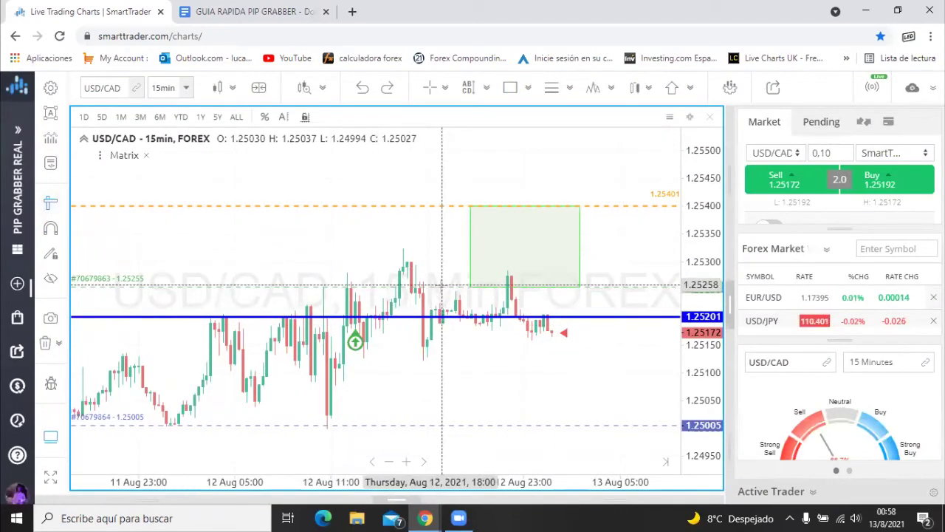
left_click(442, 286)
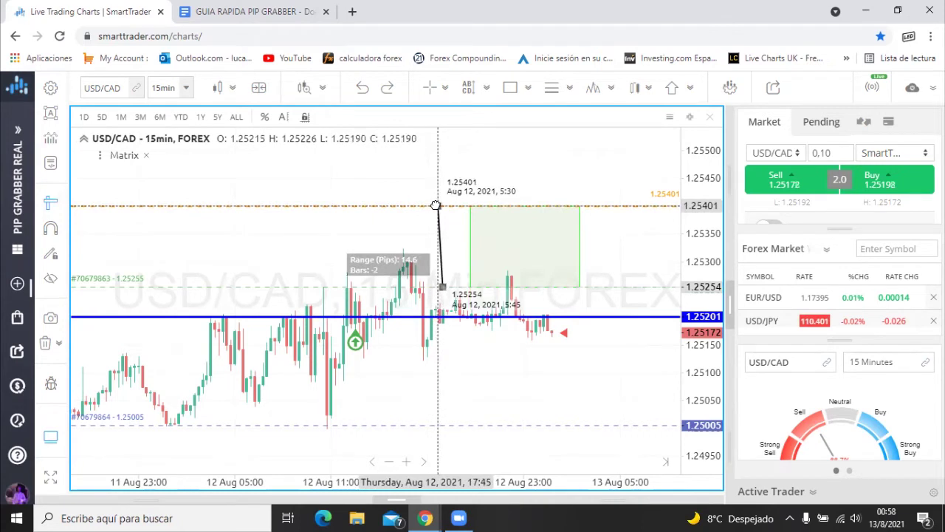
left_click(436, 205)
left_click(439, 207)
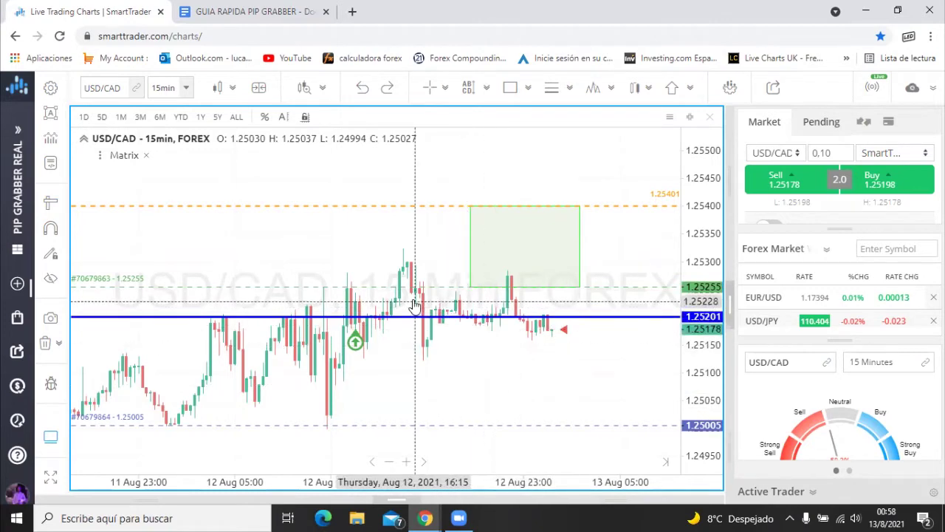
Restore the multi-chart layout, examine the AUD/CAD chart maximized, and return to the multi-chart layout
scroll(544, 355, "down", 3)
left_click_drag(519, 335, 459, 305)
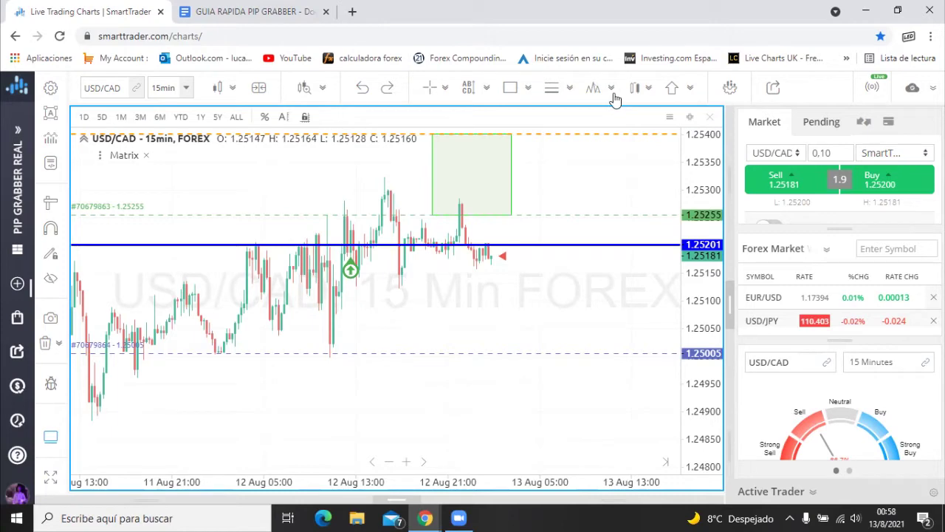
left_click(689, 116)
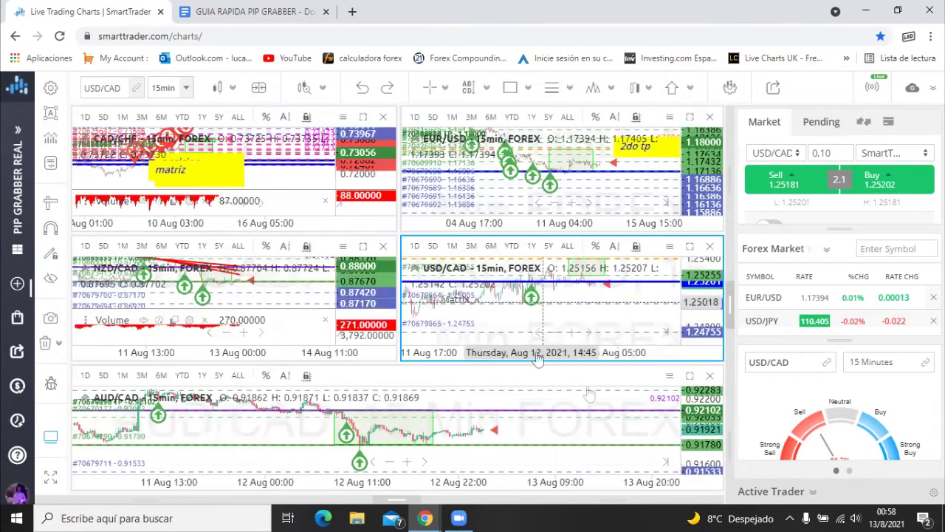
left_click(688, 376)
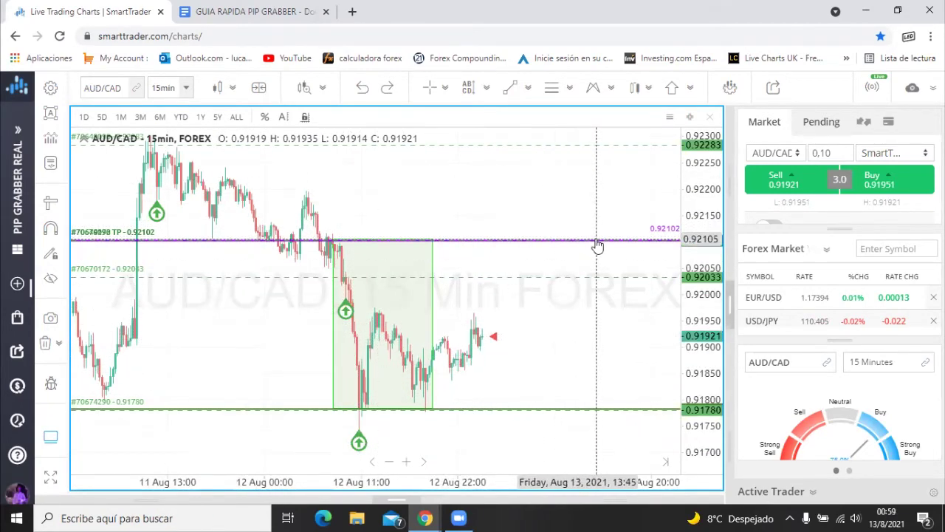
left_click(689, 117)
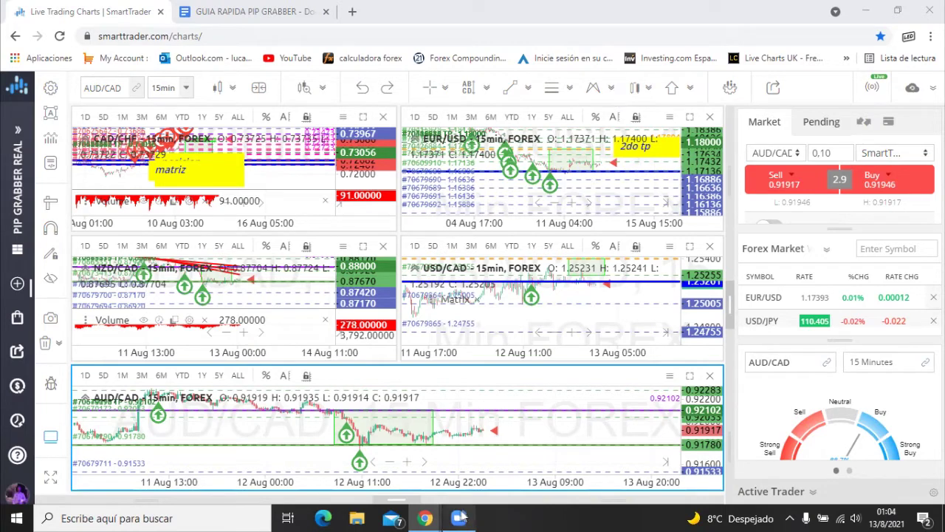
Switch to the BITACORA MATRIX REAL spreadsheet and set the account total in D4 to 1000 on the GESTION RIESGO MATRIX sheet
mouse_move(425, 518)
left_click(475, 477)
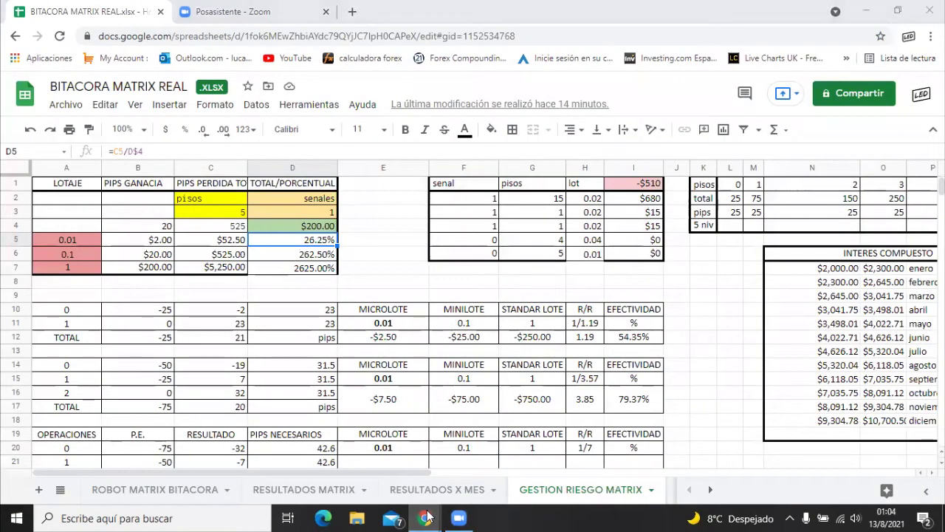
left_click(558, 198)
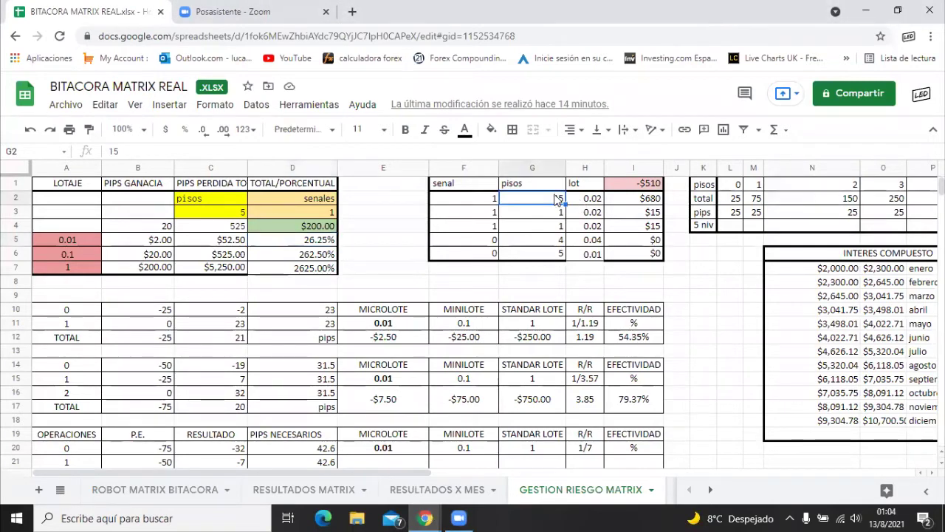
left_click(325, 226)
type("1000")
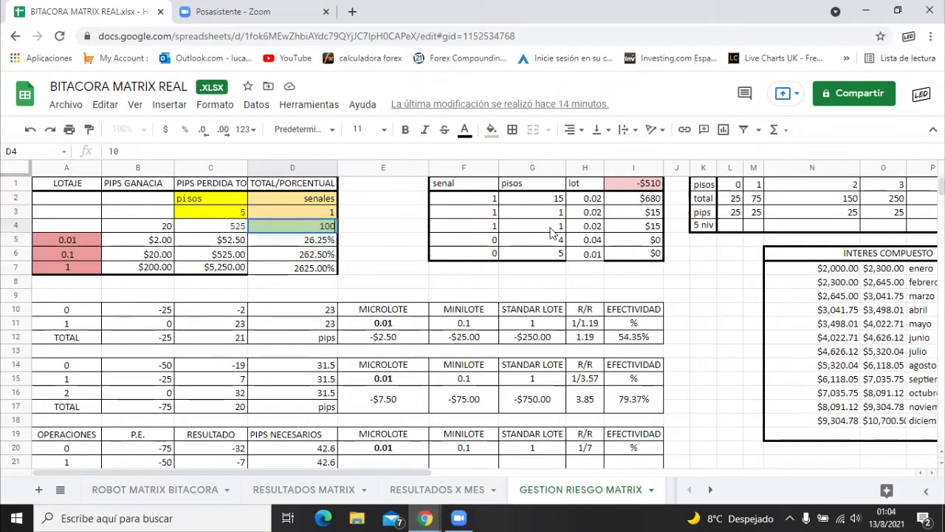
key("Return")
Set the pisos values of the first three signals, G2 through G4, to 10 each
left_click(547, 200)
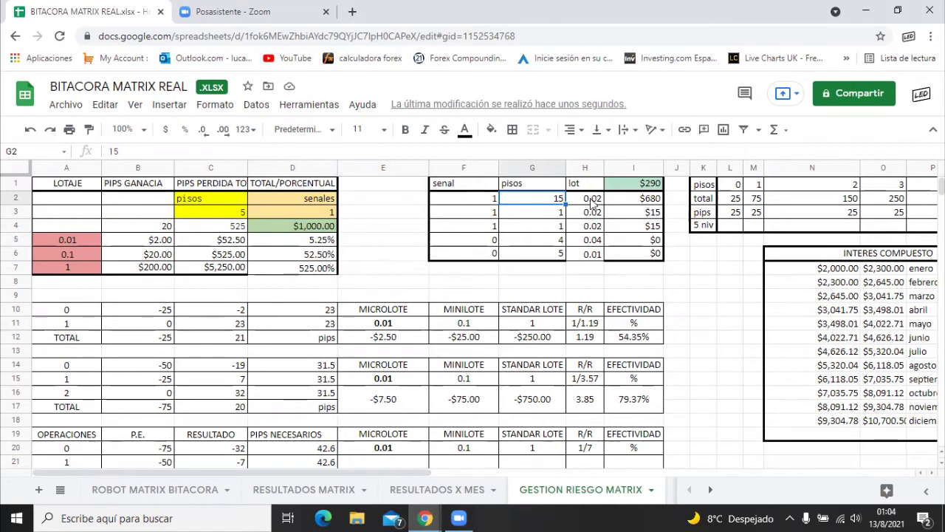
key("Right")
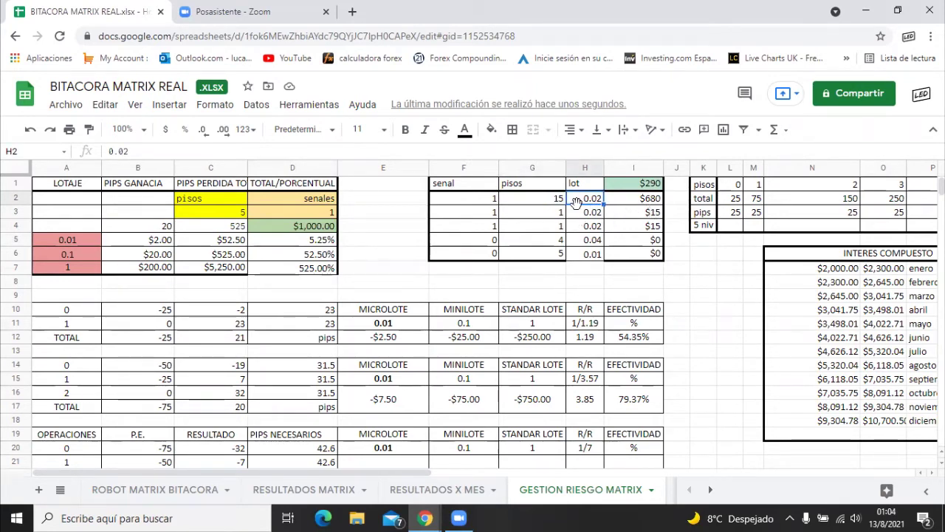
left_click(546, 207)
left_click(547, 201)
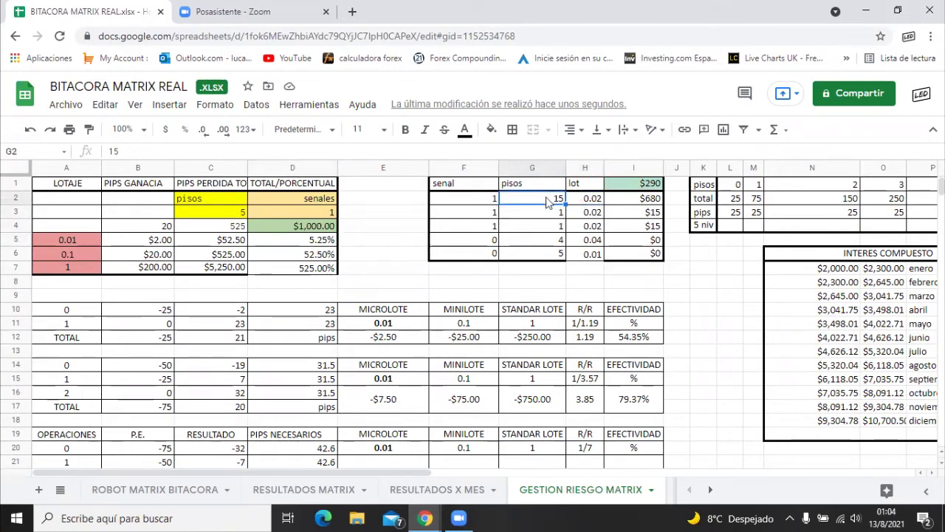
type("10")
key("Return")
type("10")
key("Return")
type("10")
key("Return")
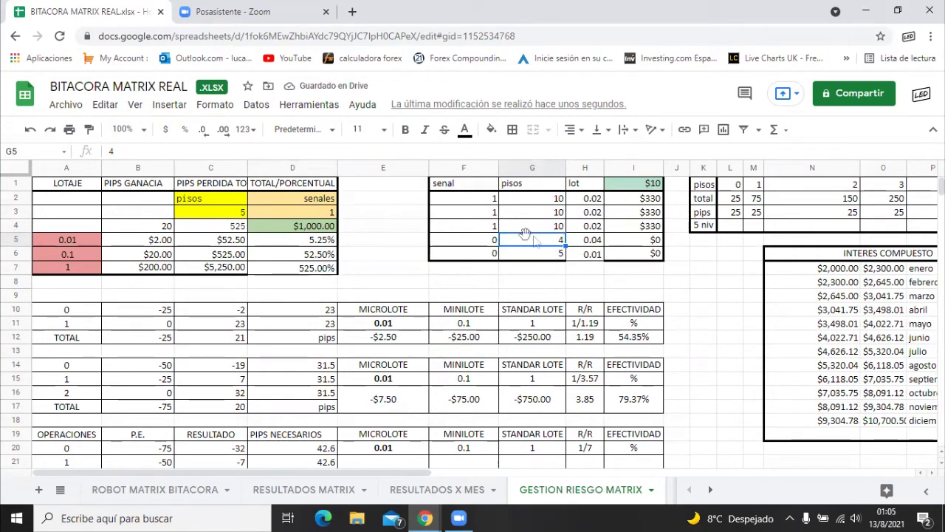
Set the pisos values in G2 through G4 to 7 each
left_click(554, 200)
type("7")
key("Return")
type("7")
key("Return")
type("7")
key("Return")
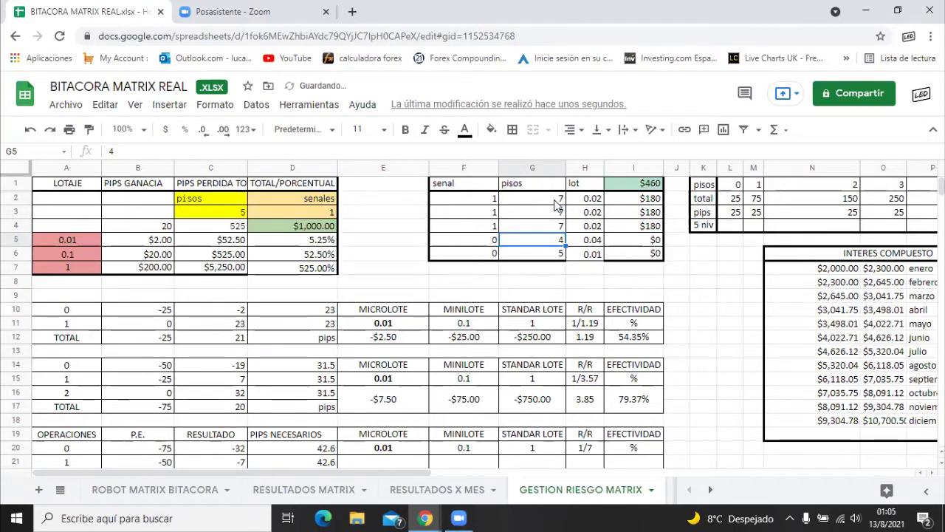
Set the lot size of the last two signals, H5 and H6, to 0.02
key("Right")
type("0.02")
key("Return")
type("0.02")
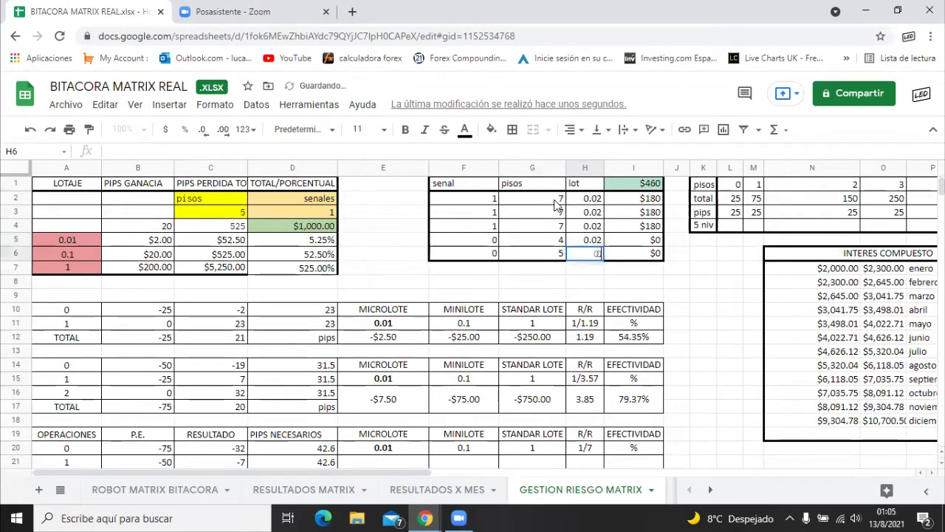
key("Return")
Set the pisos values of the last two signals, G5 and G6, to 7
key("Left")
key("Up")
key("Up")
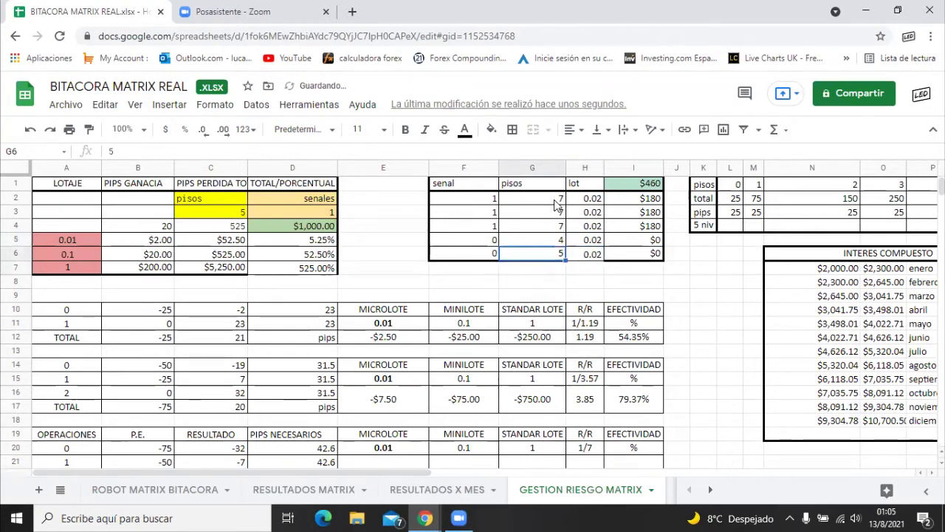
type("7")
key("Return")
type("7")
key("Return")
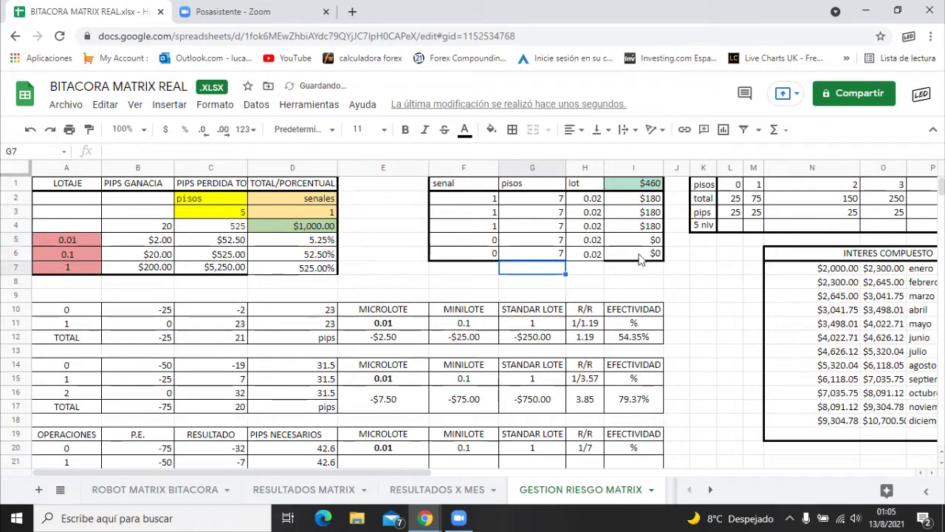
Activate the last two signals by setting the senal values in F5 and F6 to 1
left_click(484, 244)
type("1")
key("Return")
type("1")
key("Return")
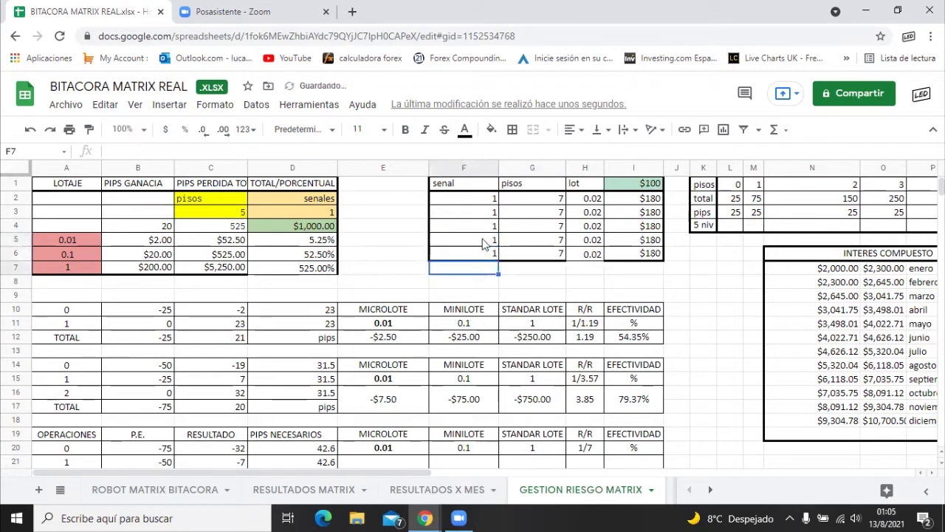
Set the pisos values to 9 in G2, 2 in G4, 1 in G5 and 3 in G6
left_click_drag(559, 199, 562, 254)
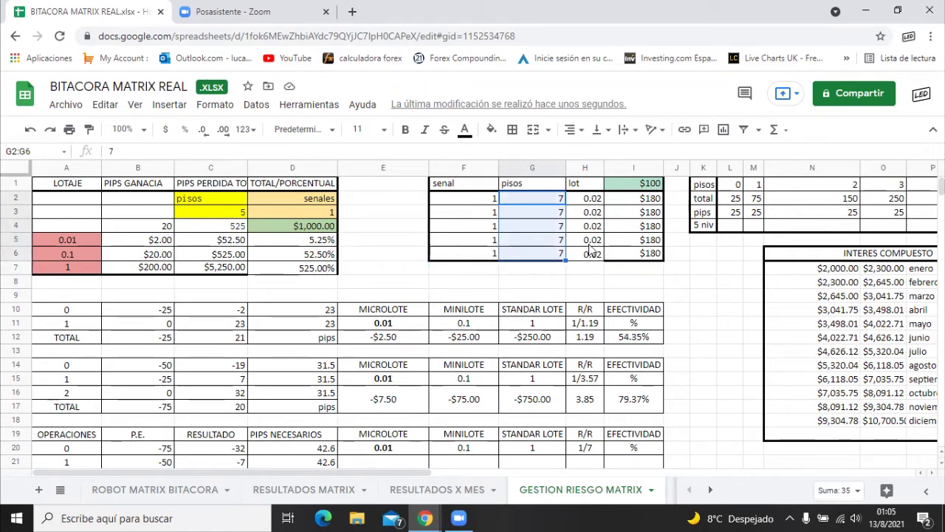
left_click(561, 200)
type("9")
left_click(559, 226)
type("2")
key("Return")
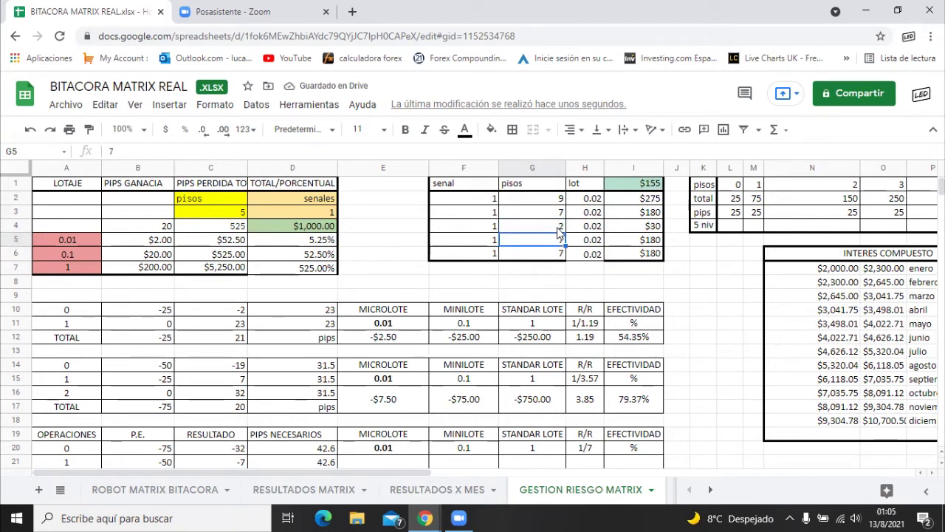
type("1")
key("Return")
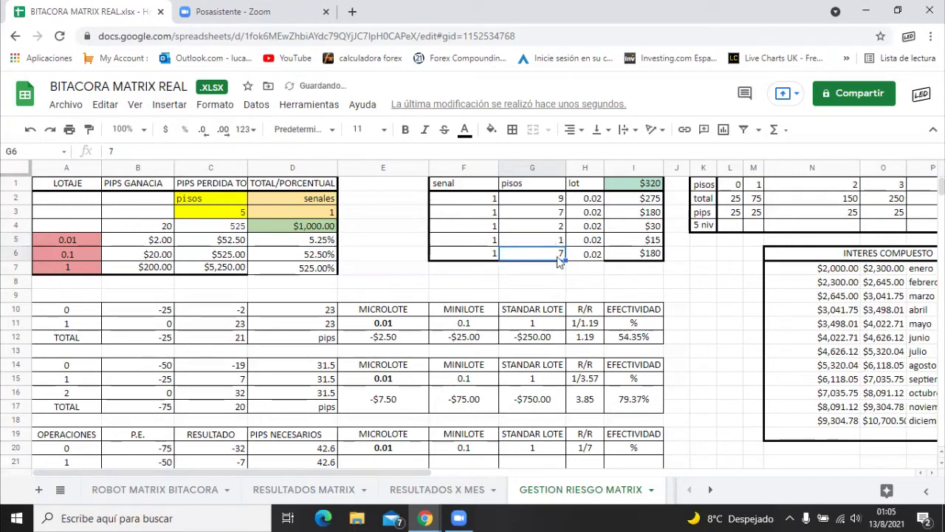
type("3")
key("Return")
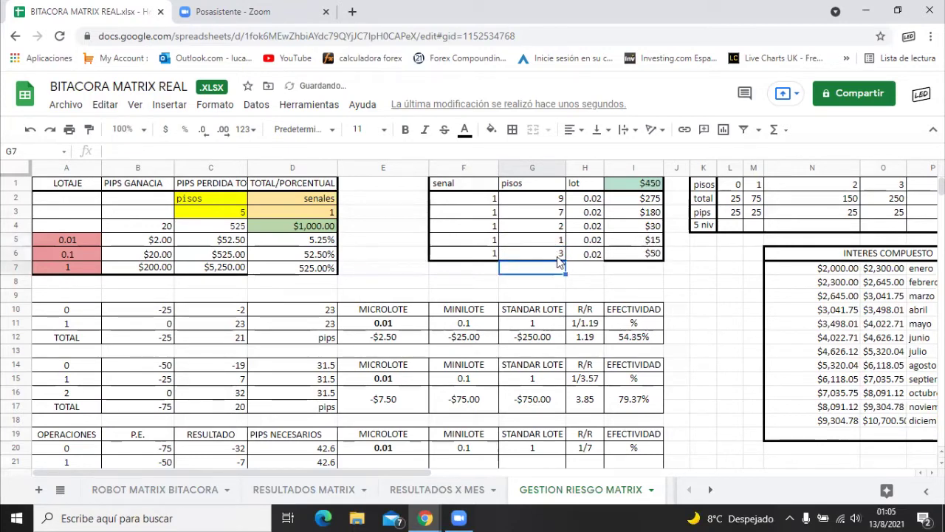
Try 10 pisos for the first signal in G2, settle on 11, and set G3 to 8
left_click(650, 188)
left_click(554, 201)
type("10")
key("Return")
left_click(555, 201)
type("11")
key("Return")
type("8")
key("Return")
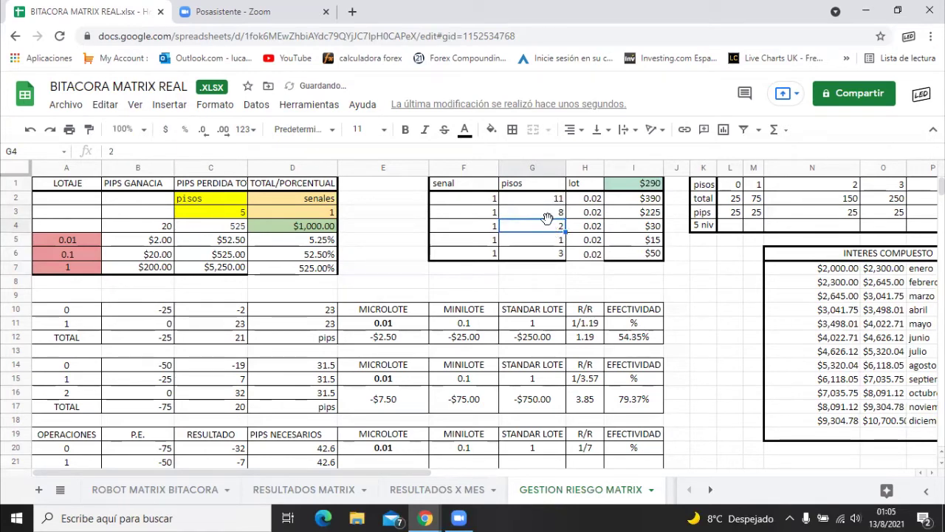
Deactivate the third signal by setting its senal value in F4 to 0
key("Left")
type("0")
key("Return")
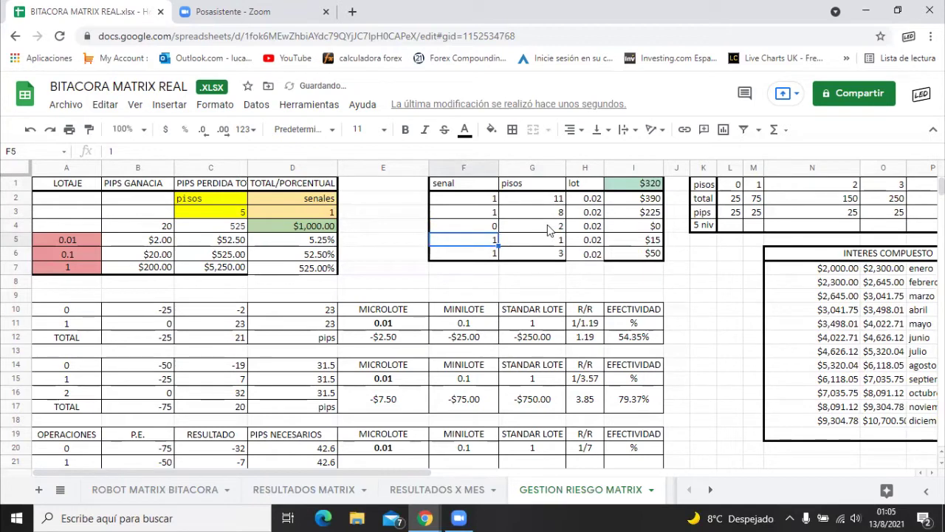
Undo the recent series of senal and pisos edits in the five-signal table
key("ctrl+z")
key("ctrl+z")
key("ctrl+z")
key("ctrl+z")
key("ctrl+z")
key("ctrl+z")
key("ctrl+z")
key("ctrl+z")
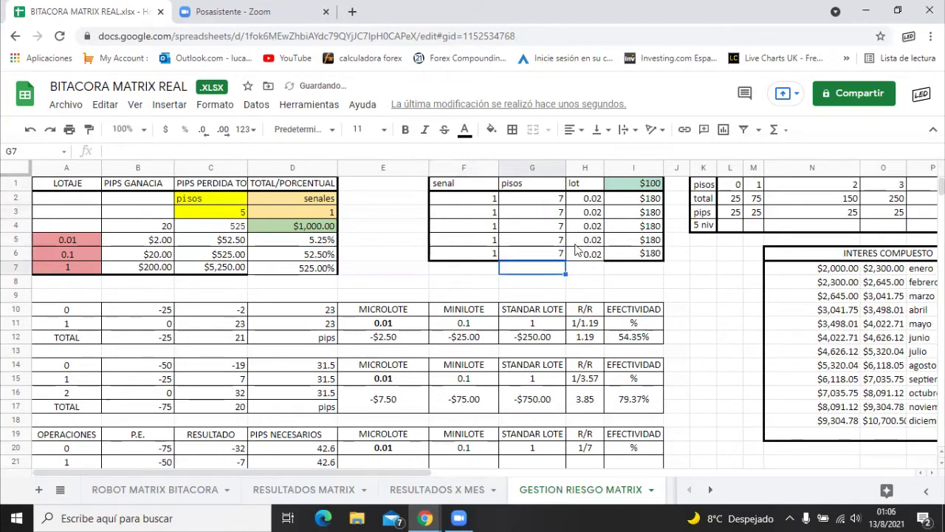
Deactivate the fourth and fifth signals by setting the senal values in F5 and F6 to 0
left_click_drag(481, 241, 488, 259)
type("0")
key("Return")
type("0")
key("Return")
Set the pisos of the three active signals to 3 in G2, 2 in G3 and 1 in G4
left_click(598, 199)
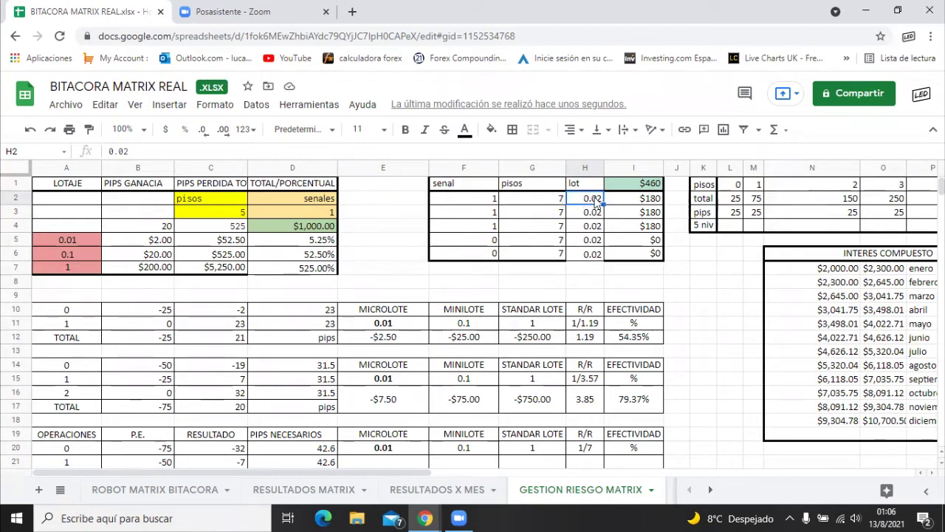
left_click(548, 199)
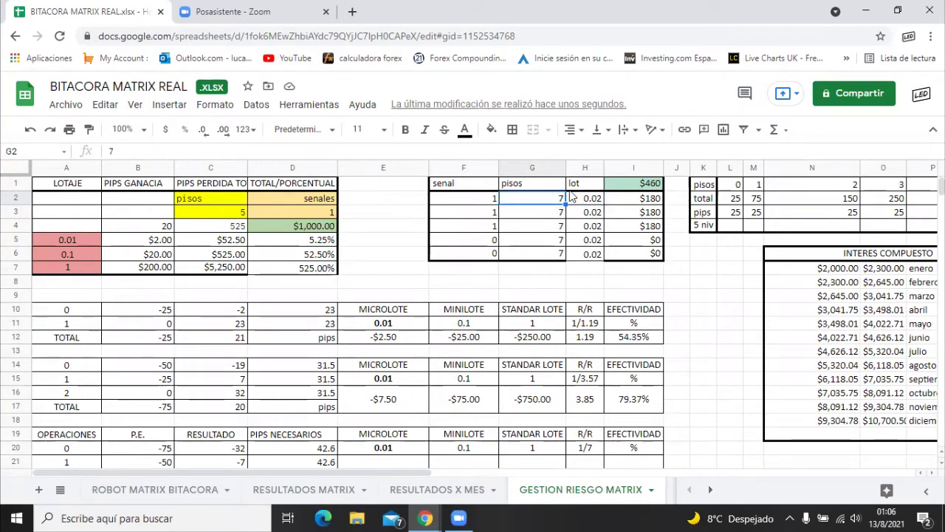
type("3")
key("Return")
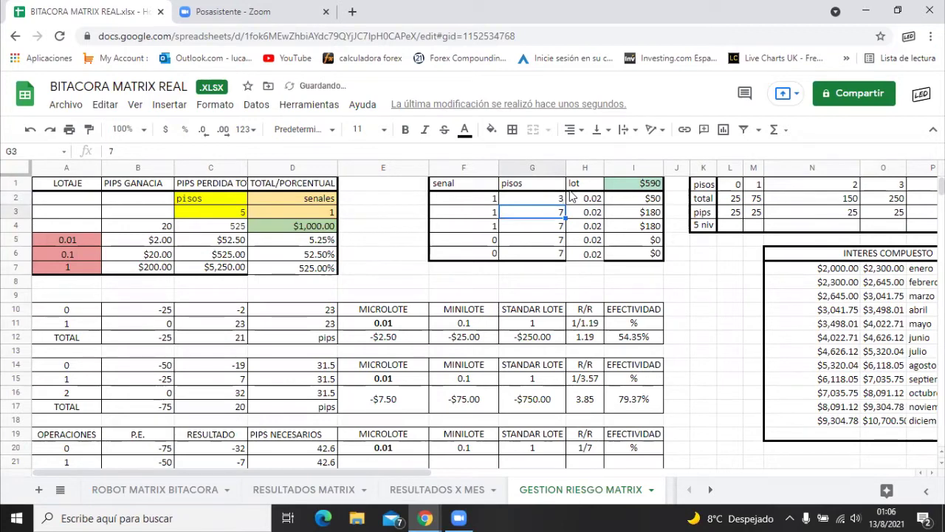
type("2")
key("Return")
type("1")
key("Return")
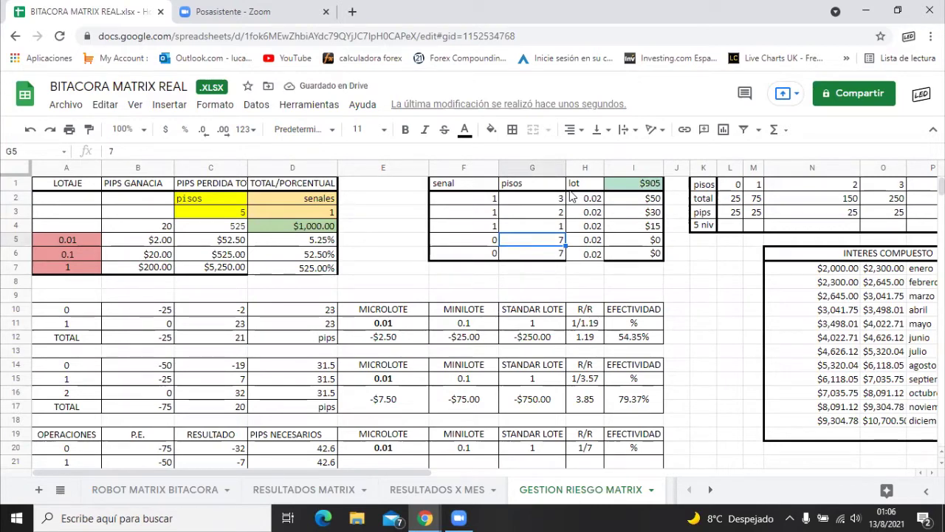
Activate the fourth signal by setting its senal value in F5 to 1
key("Left")
key("Left")
key("Right")
type("1")
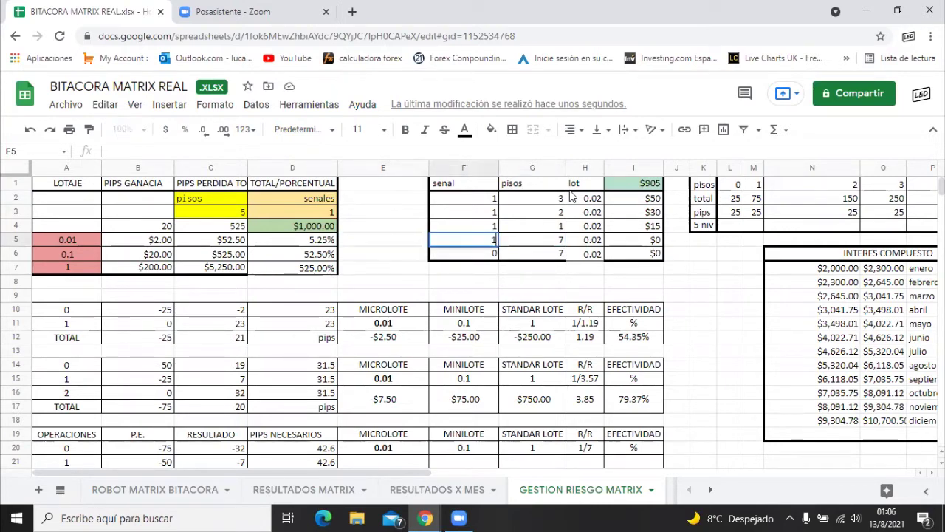
key("Right")
Set the first signal's pisos value in G2 to 6
key("Up")
key("Up")
key("Up")
key("Down")
key("Down")
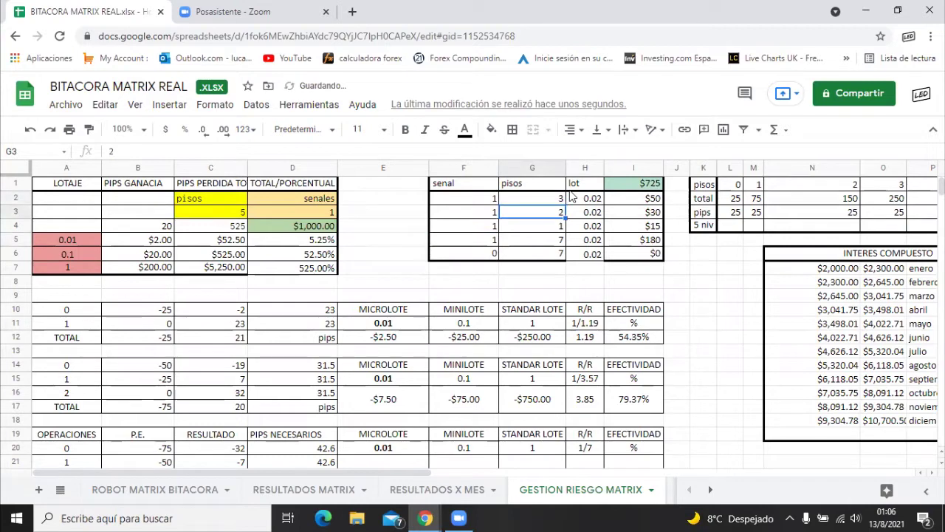
key("Up")
key("Up")
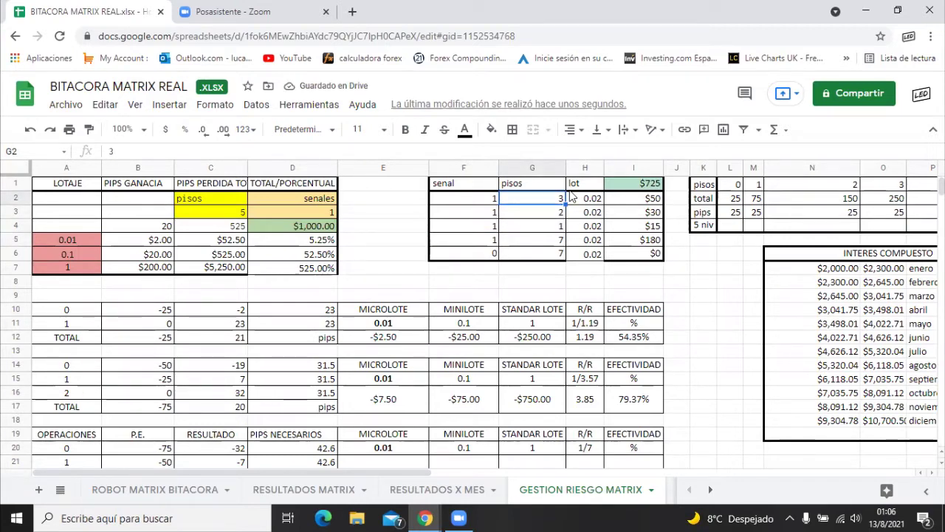
type("6")
key("Return")
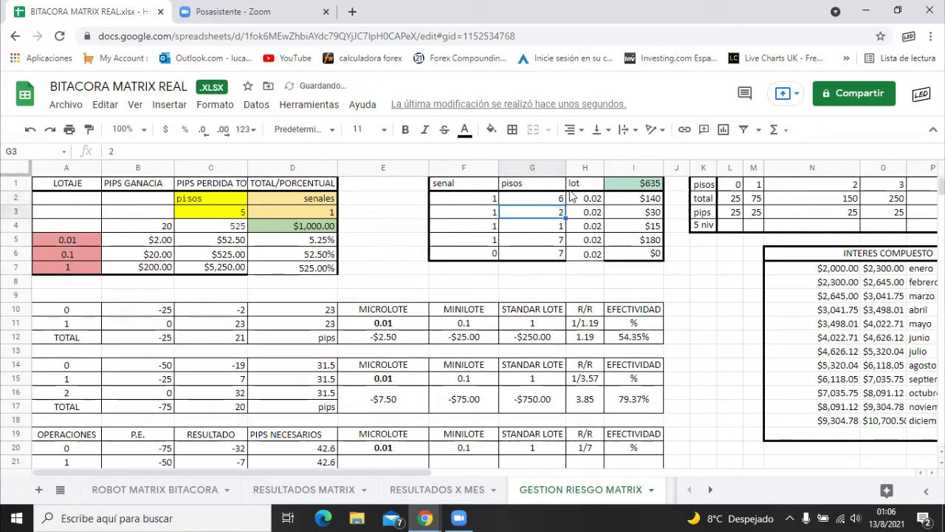
Set the pisos values to 5 in G2, 5 in G3 and 3 in G4
key("Down")
key("Down")
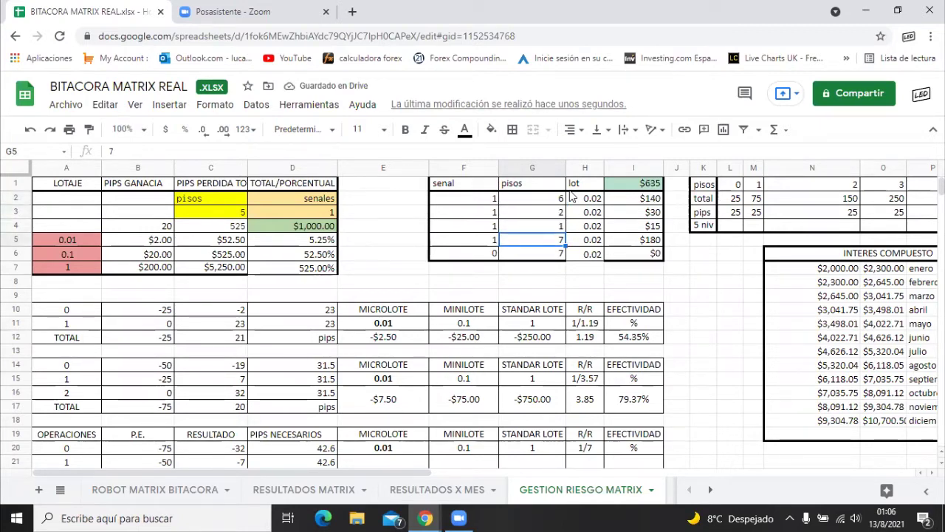
key("Up")
key("Up")
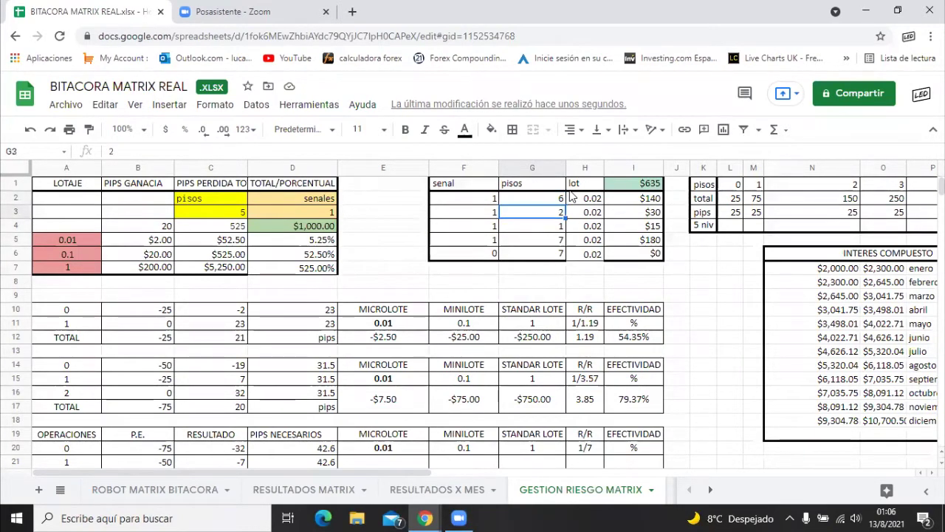
key("Up")
type("5")
key("Return")
type("5")
key("Return")
type("3")
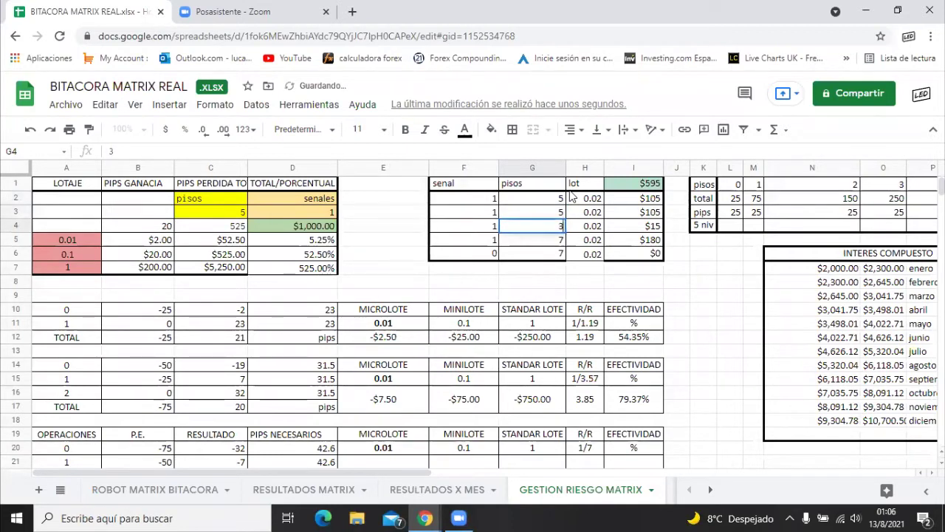
key("Return")
Set the lot size of the fourth and fifth signals in H5 and H6 to 0.01
key("Right")
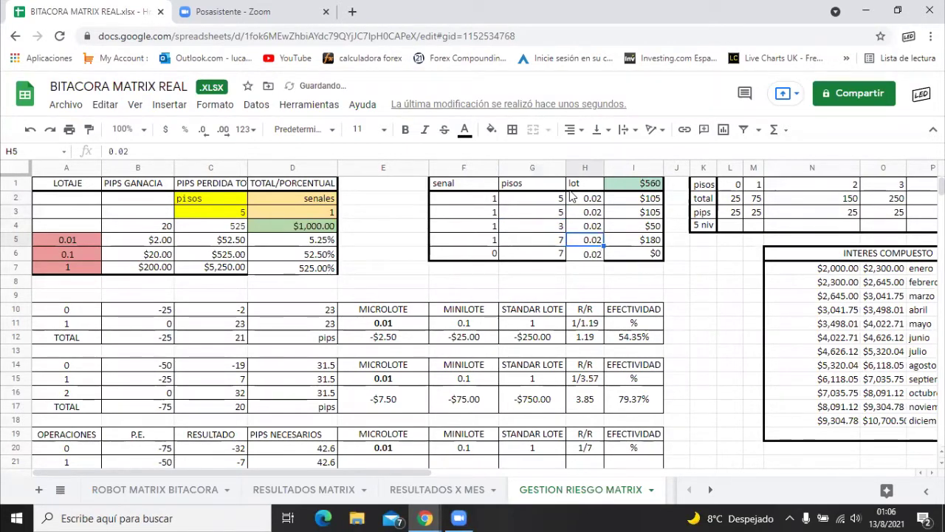
key("Left")
key("Right")
type("0.01")
key("Return")
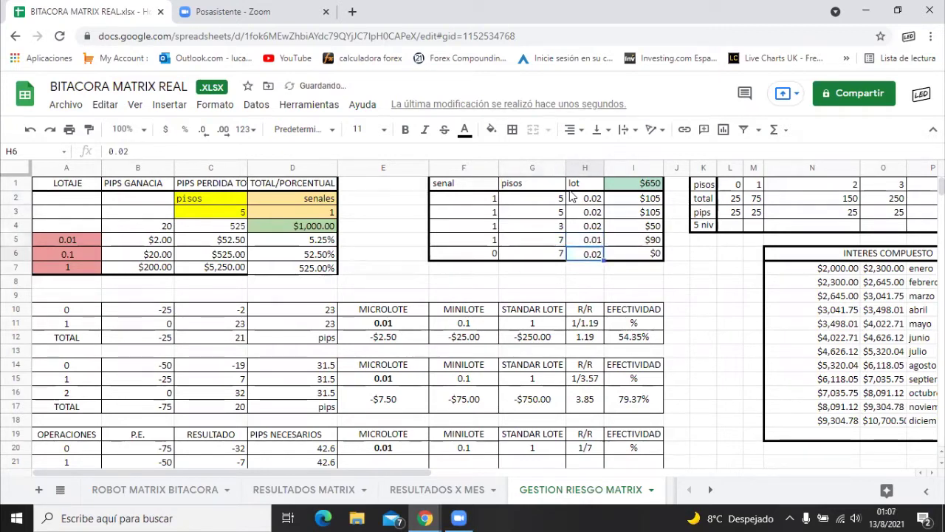
type("0.01")
key("Return")
Set the third signal's pisos value in G4 to 6
key("Left")
key("Up")
key("Up")
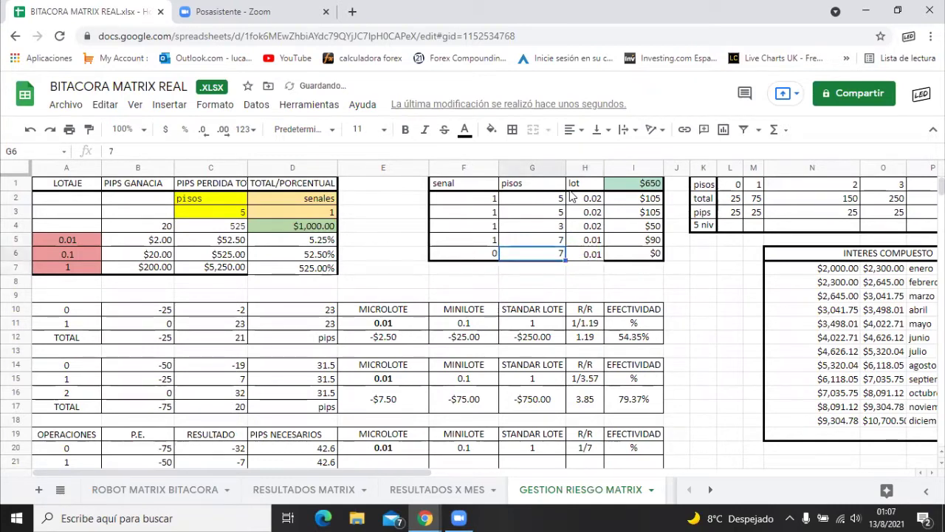
key("Left")
key("Right")
key("Up")
type("6")
key("Return")
Set the pisos values of the first two signals in G2 and G3 to 8
key("Up")
key("Up")
key("Up")
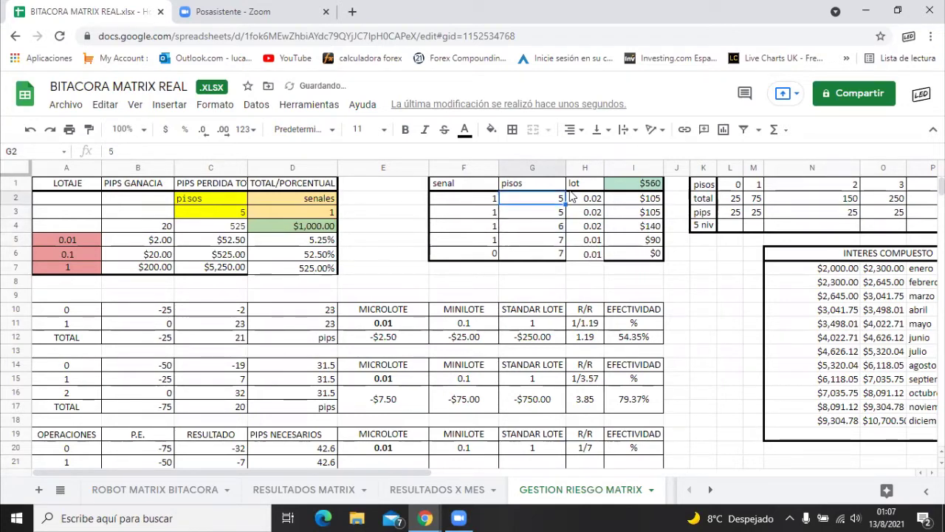
type("8")
key("Return")
type("8")
key("Return")
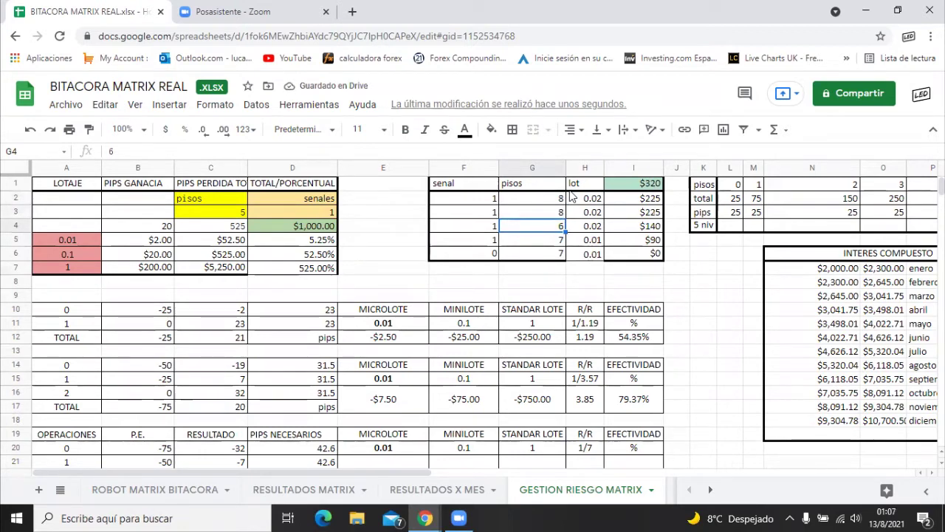
Examine the pisos and lot values of the signals in columns G and H
key("Down")
key("Down")
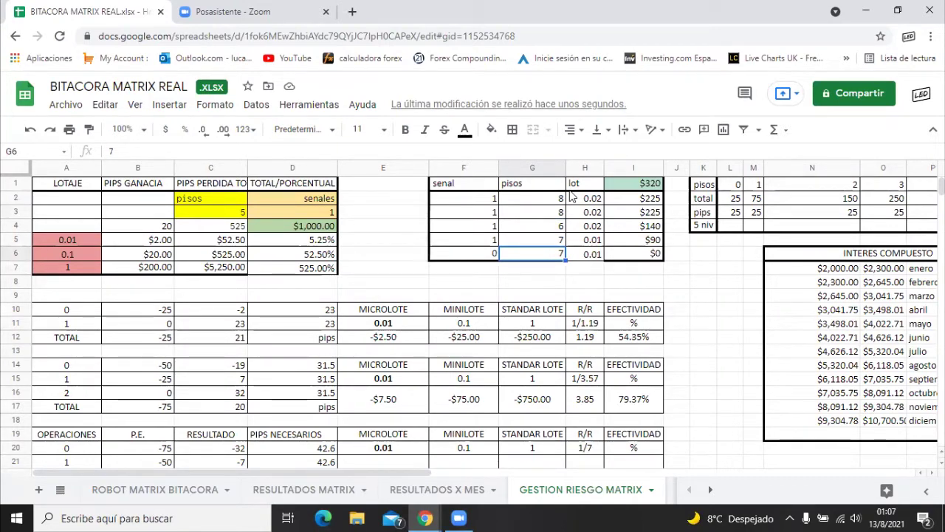
key("Up")
key("Up")
key("Up")
key("Up")
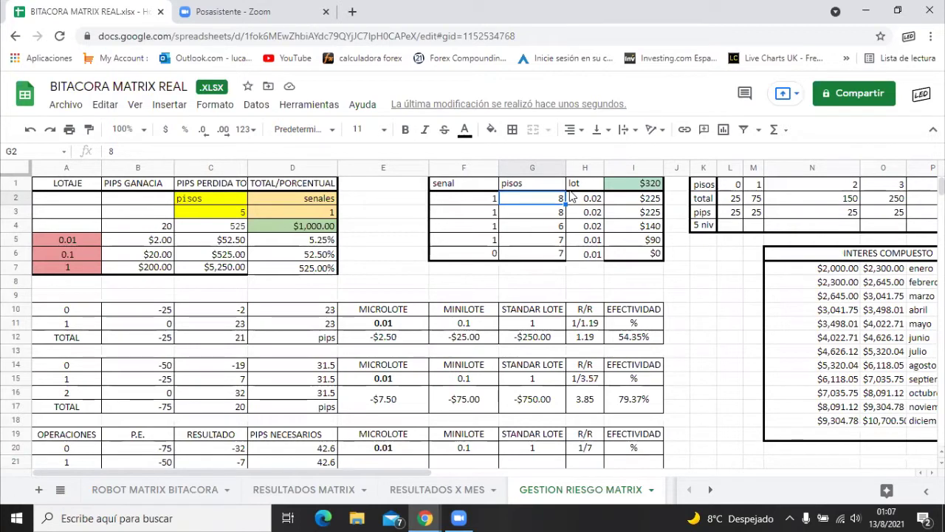
key("Right")
key("Down")
key("Down")
key("Up")
key("Up")
key("Down")
key("Down")
key("Up")
key("Down")
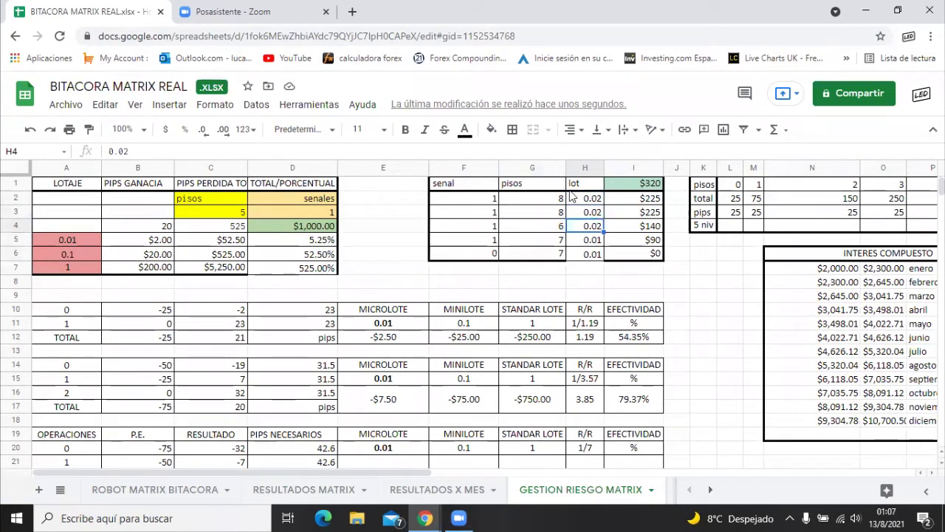
key("Left")
key("Down")
key("Up")
key("Up")
key("Up")
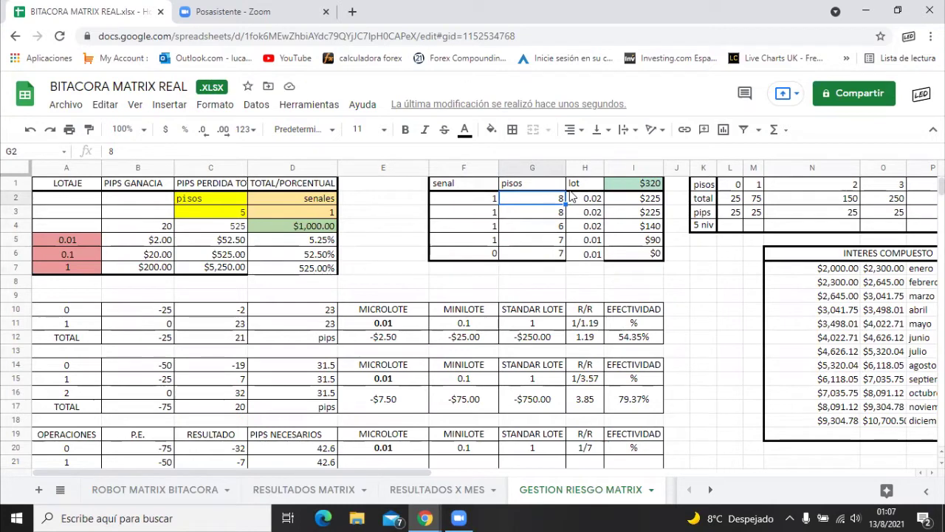
Set the lot size of the first three signals in H2, H3 and H4 to 0.01
key("Right")
type("0.01")
key("Return")
type("0.01")
key("Return")
type("0.1")
key("BackSpace")
type("01")
key("Return")
Set the pisos values of the four active signals in G2 through G5 to 11
left_click_drag(555, 200, 551, 235)
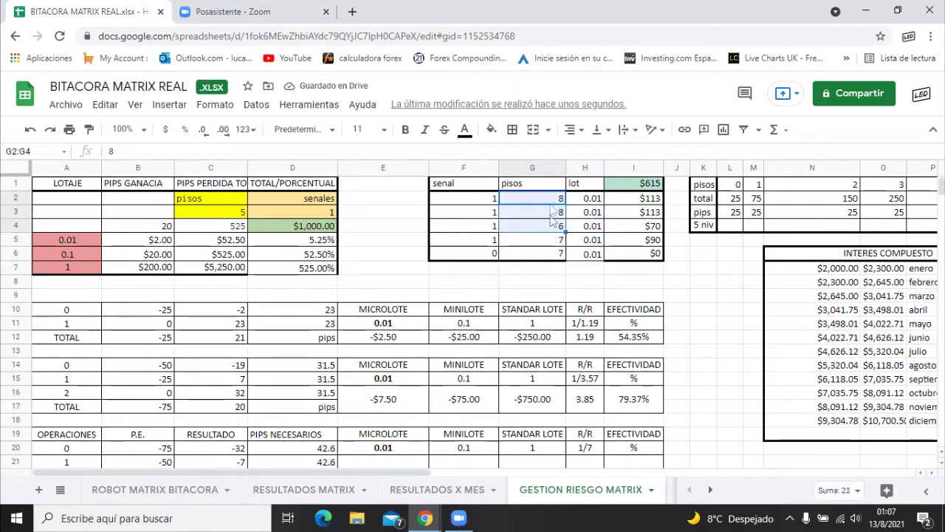
left_click(552, 238)
left_click(494, 257)
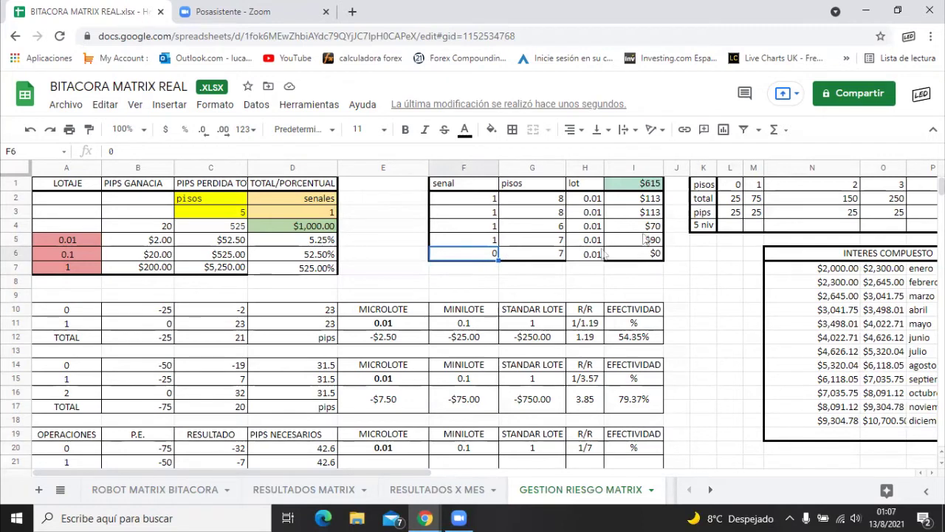
left_click(646, 183)
left_click(524, 199)
type("11")
key("Return")
type("11")
key("Return")
type("11")
key("Return")
type("11")
key("Return")
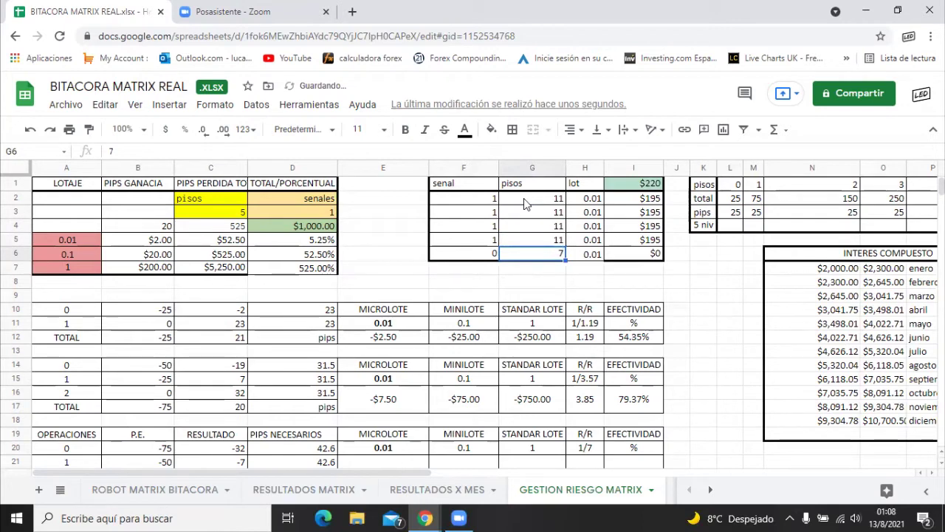
Set the pisos values of the four active signals in G2 through G5 to 12
left_click(534, 201)
type("12")
key("Return")
type("12")
key("Return")
type("12")
key("Return")
type("12")
key("Return")
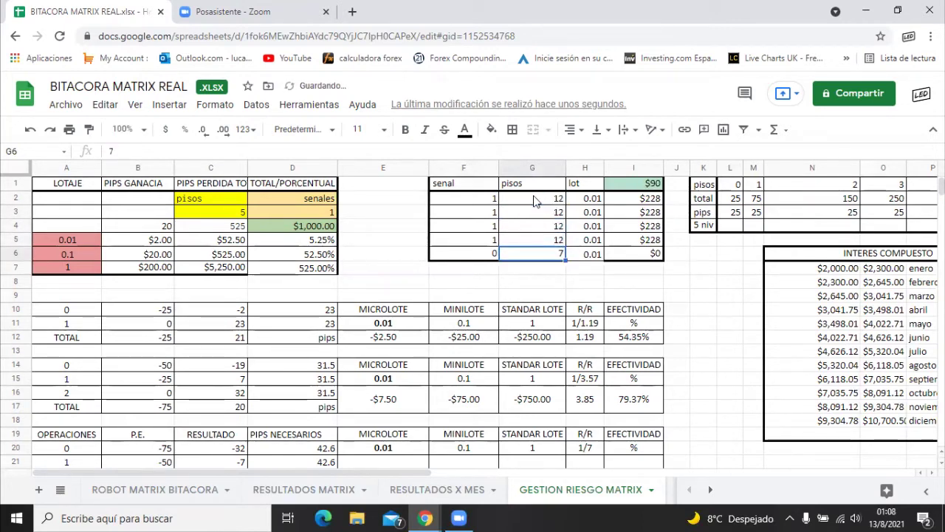
Set the account total in D4 to 600 dollars
left_click(548, 201)
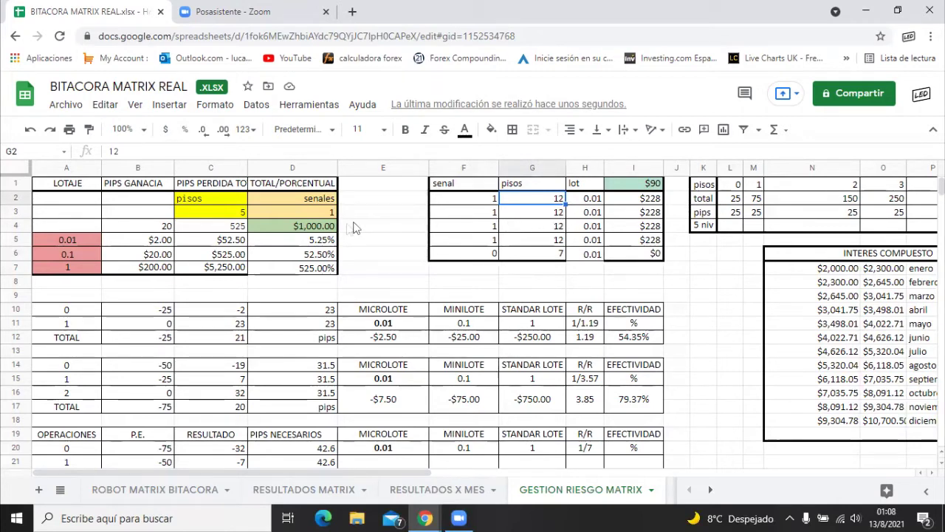
left_click(314, 227)
type("600")
key("Return")
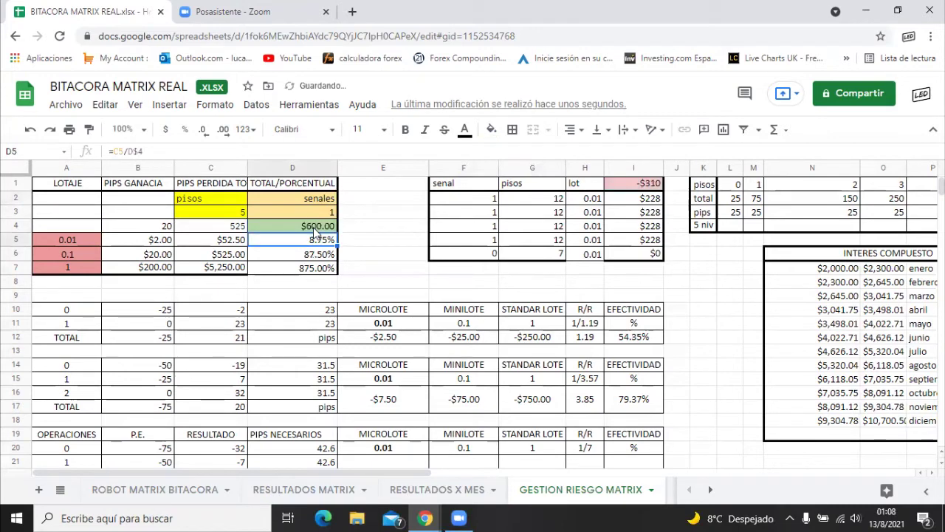
Deactivate the third and fourth signals by setting the senal values in F4 and F5 to 0
left_click_drag(490, 226, 493, 240)
key("Delete")
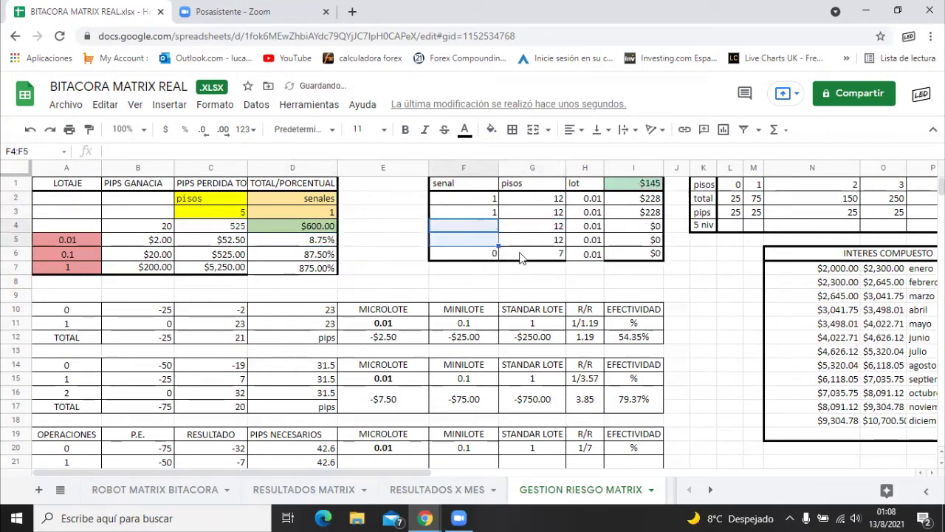
left_click(477, 225)
type("0")
key("Return")
type("0")
key("Return")
Set the pisos values of the three inactive signals in G4, G5 and G6 to 1
left_click(558, 228)
type("10")
key("Return")
left_click_drag(559, 232, 556, 245)
type("1")
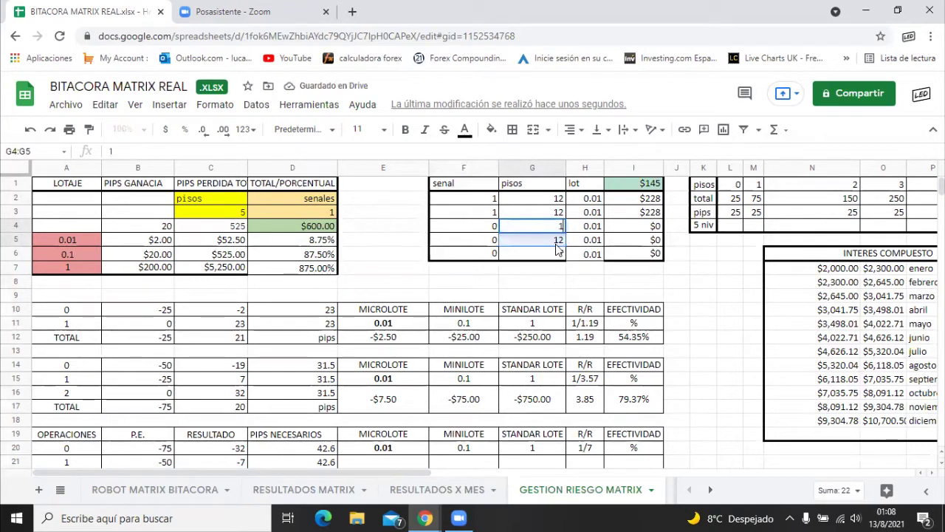
key("Return")
type("1")
key("Return")
left_click(552, 255)
type("7")
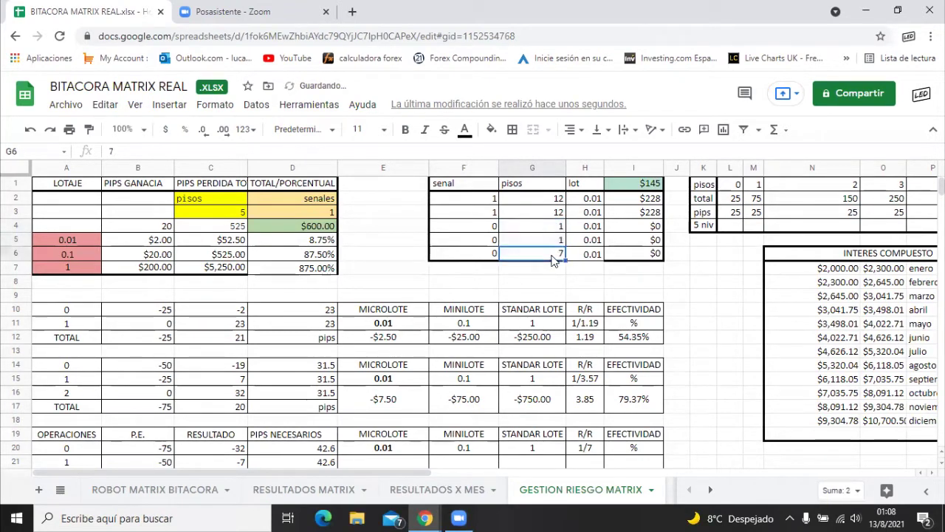
key("BackSpace")
type("1")
key("Return")
Set the lot size of the two active signals in H2 and H3 to 0.02
left_click(559, 198)
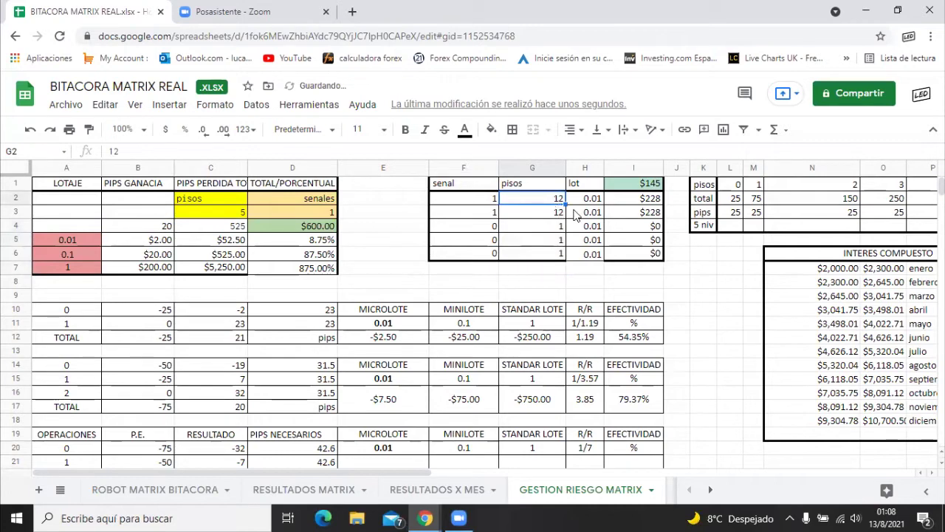
left_click(582, 198)
type("0.2")
key("Return")
type("0.")
left_click(582, 185)
key("Down")
type("0.02")
key("Return")
type("0.02")
key("Return")
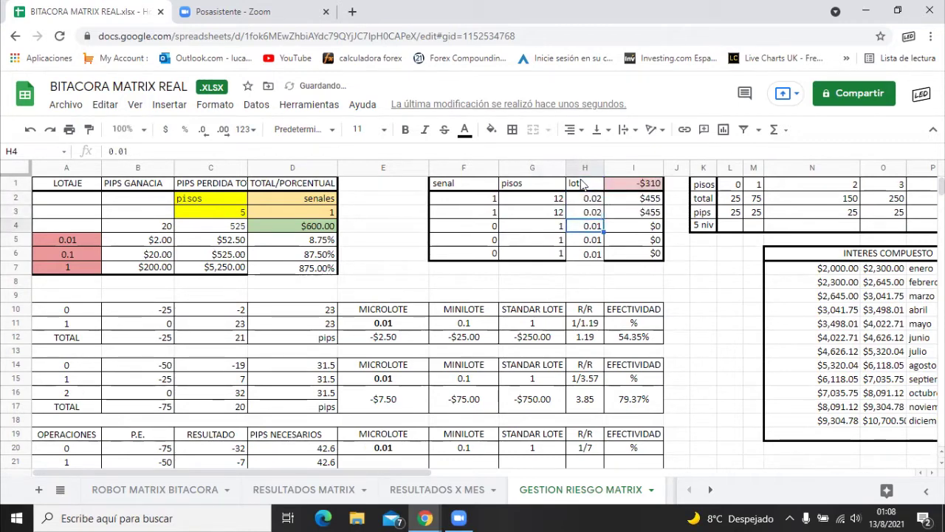
Set the pisos values of the two active signals in G2 and G3 to 5
left_click(543, 203)
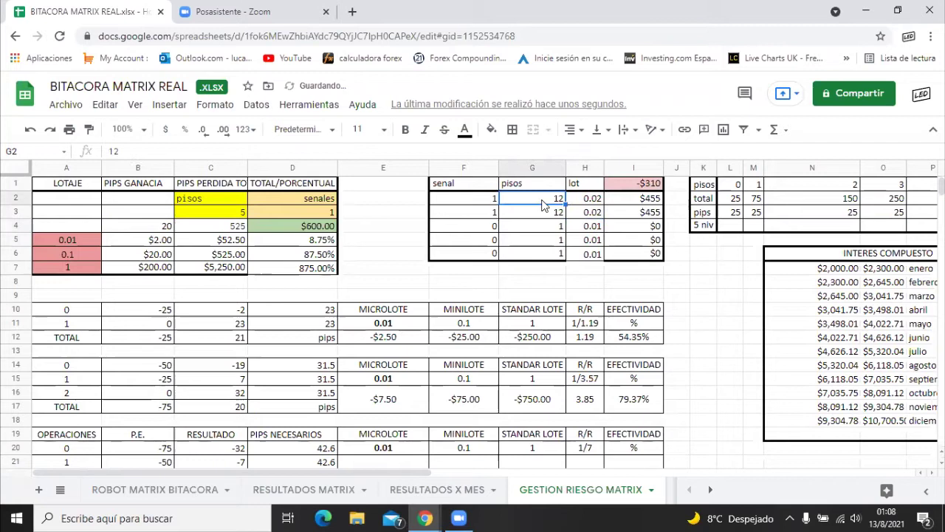
type("5")
key("Return")
type("5")
key("Return")
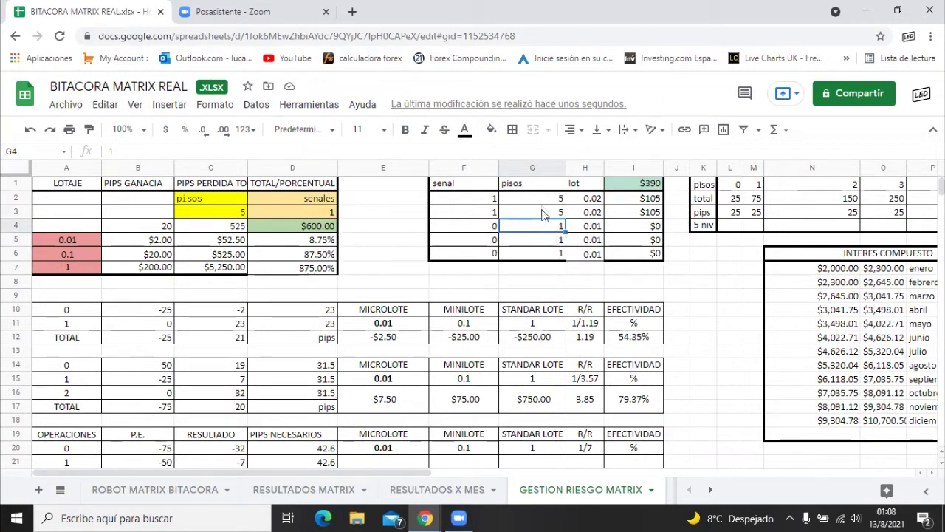
left_click_drag(595, 200, 590, 214)
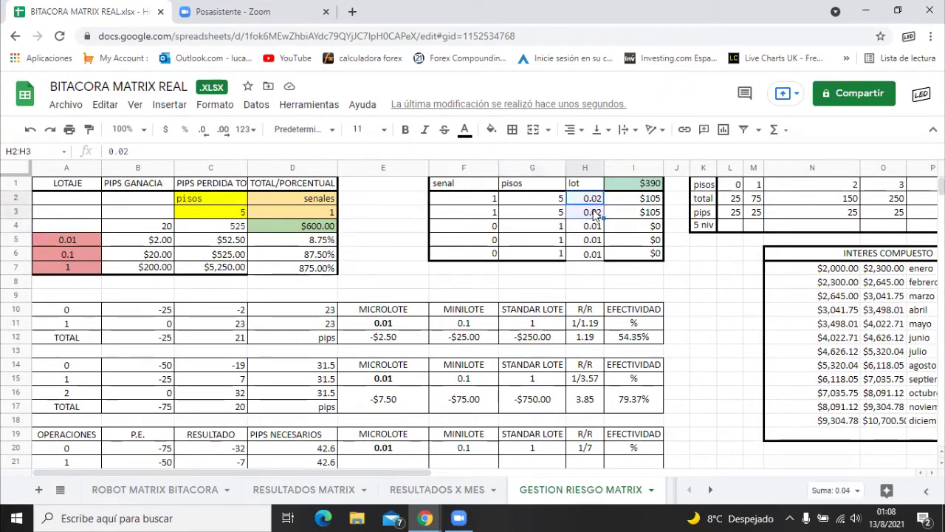
Activate the third signal in row 4 with senal 1, a lot size of 0.02 and 5 pisos
left_click_drag(539, 200, 538, 214)
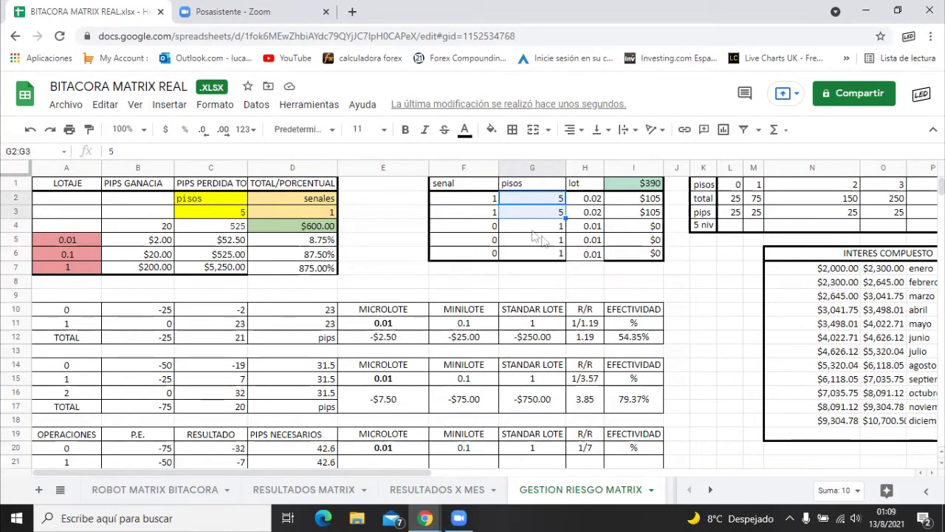
left_click(496, 228)
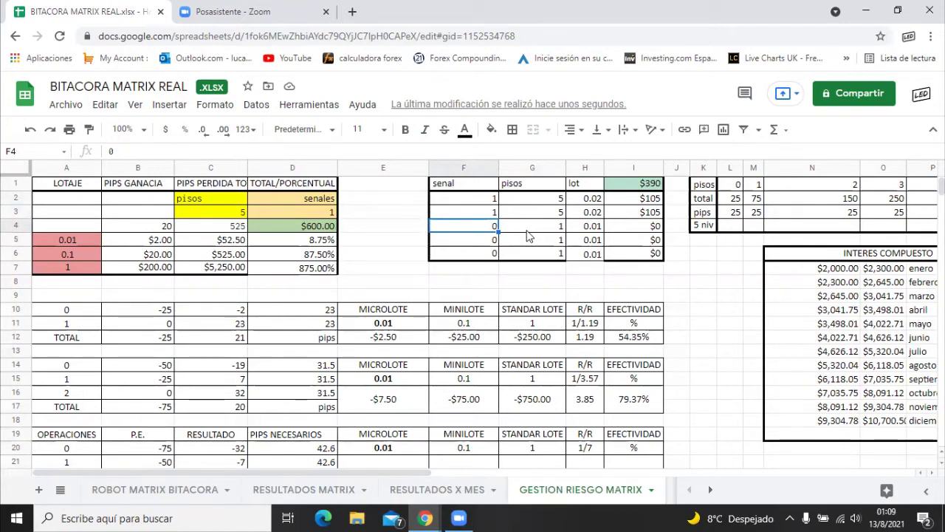
type("1")
key("Tab")
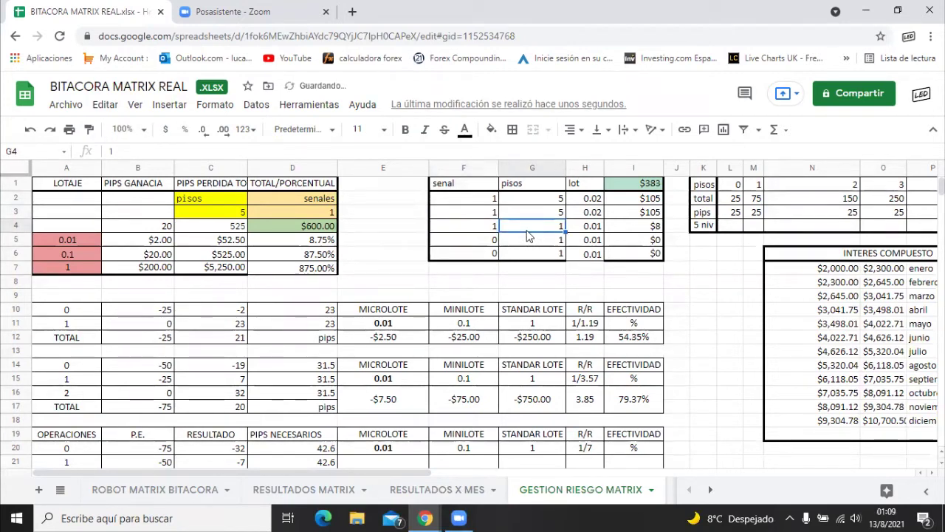
key("Tab")
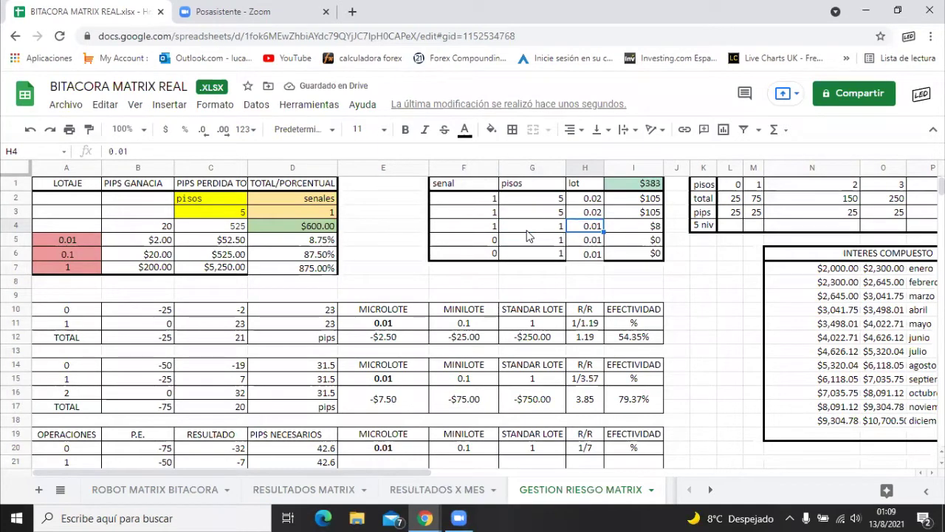
type("0.02")
key("Return")
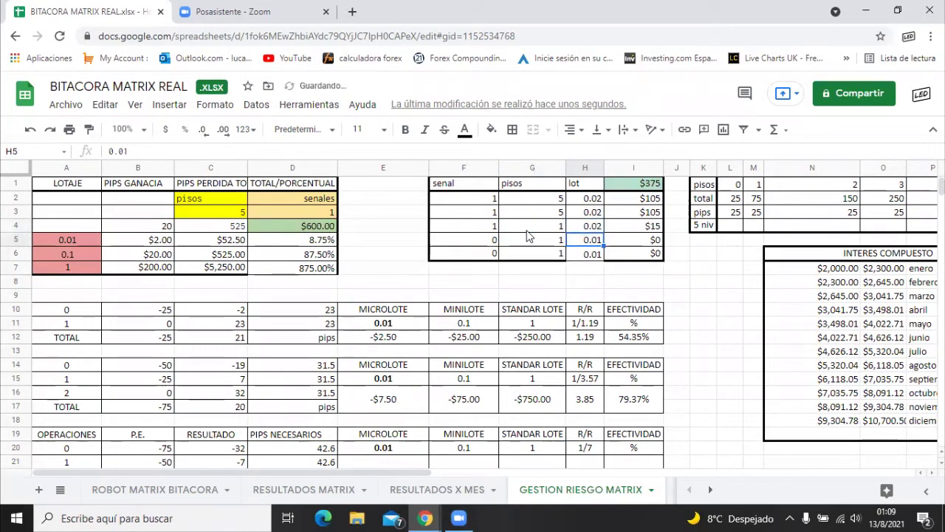
key("Left")
key("Up")
type("5")
key("Return")
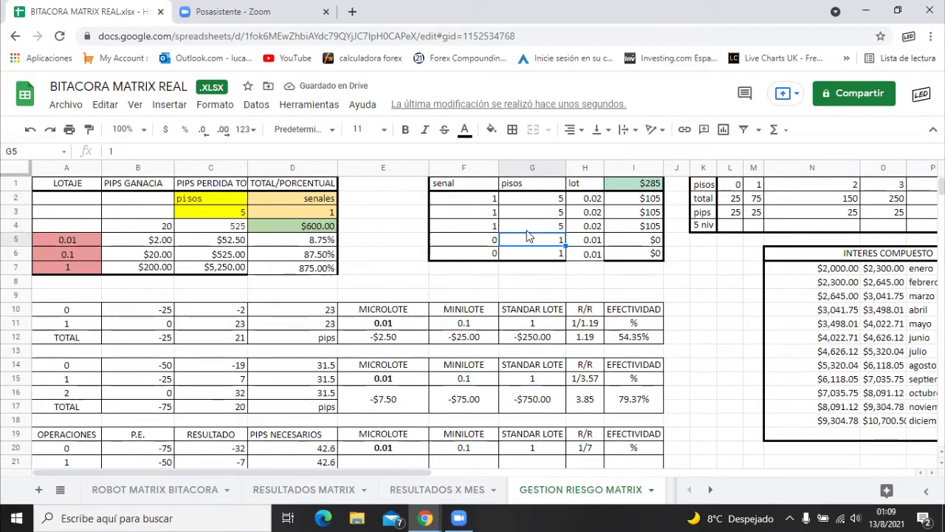
Set the pisos values of the first two signals in G2 and G3 to 8 and the third in G4 to 6
key("Up")
key("Up")
key("Up")
type("8")
key("Return")
type("8")
key("Return")
type("6")
key("Return")
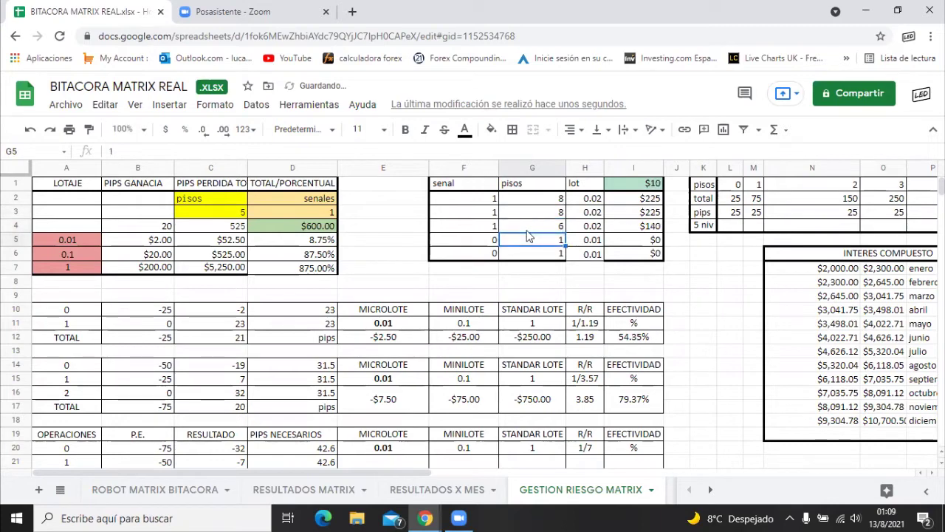
Examine the pisos of the active signals and the remaining account balance in I1
key("Up")
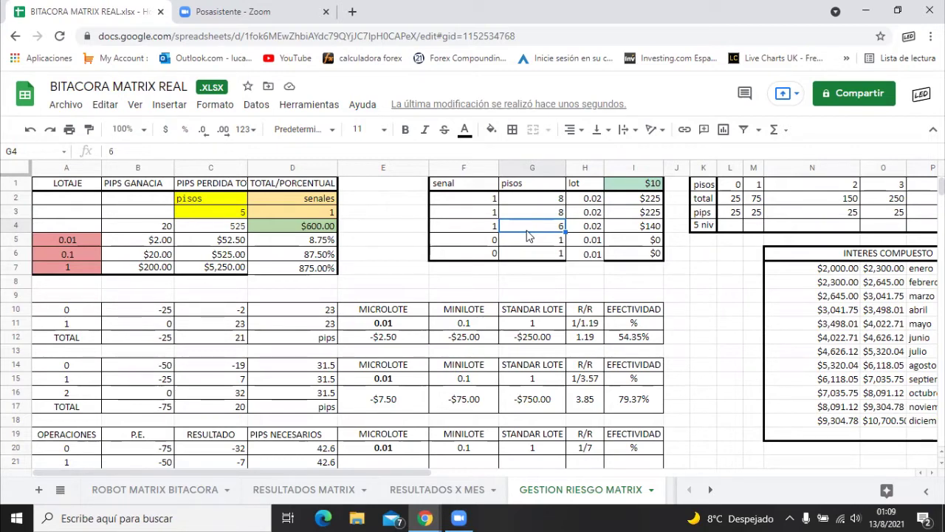
key("Up")
key("Left")
key("Down")
key("Right")
key("Up")
key("Up")
key("Up")
key("Right")
key("Right")
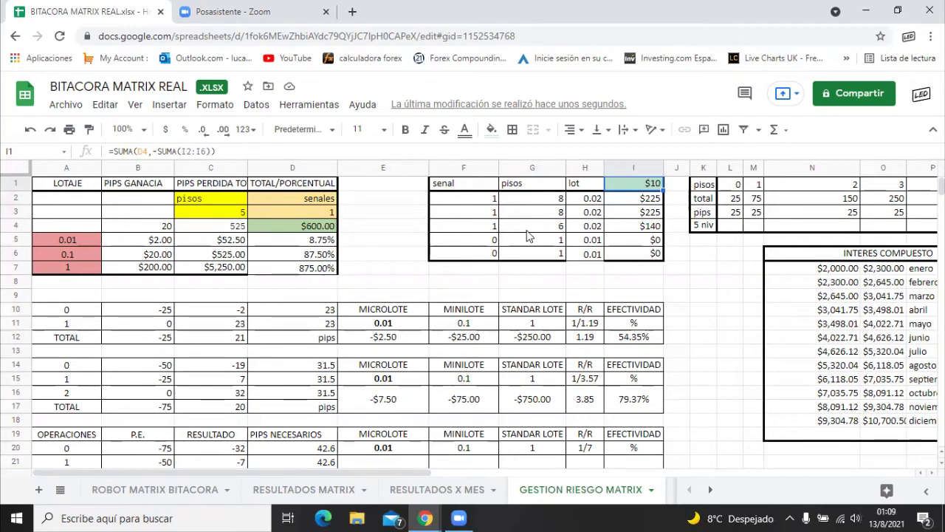
Set the account balance in D4 to 200 dollars
key("Down")
key("Left")
key("Left")
key("Left")
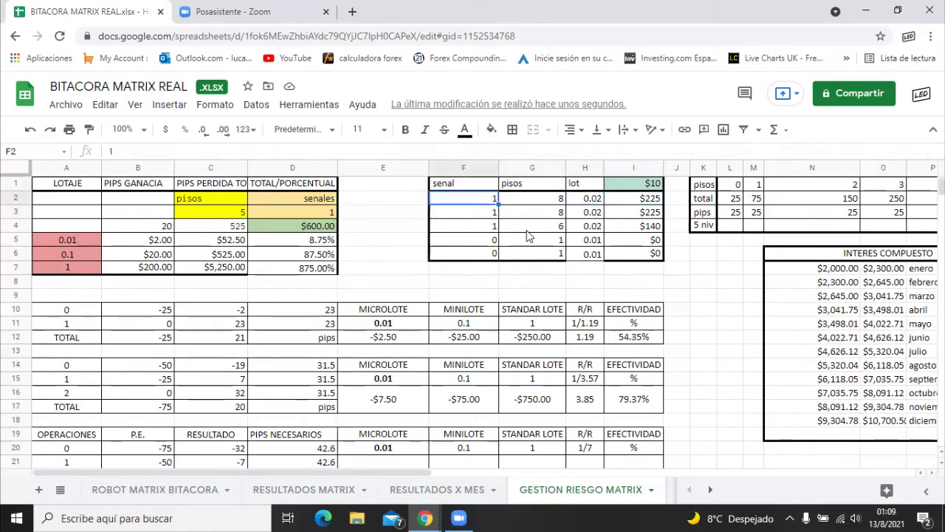
key("Down")
key("Left")
key("Left")
key("Down")
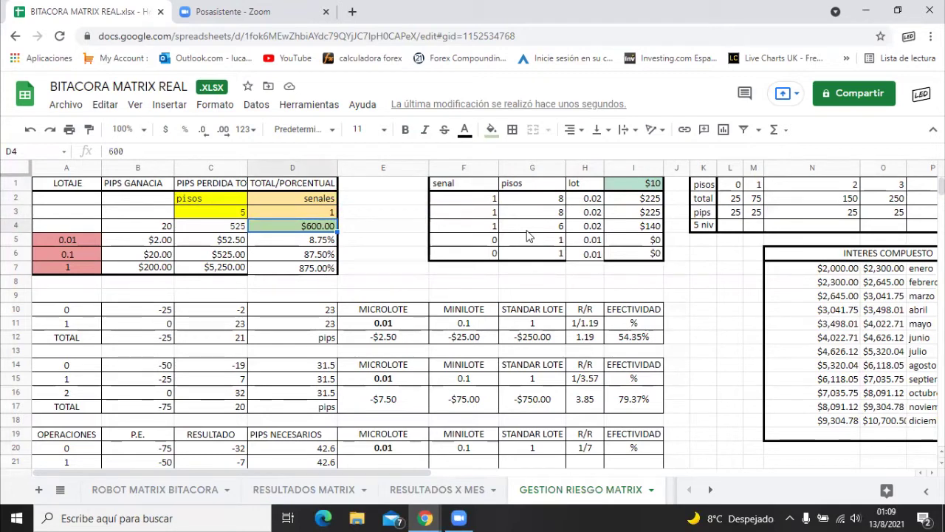
type("200")
key("Return")
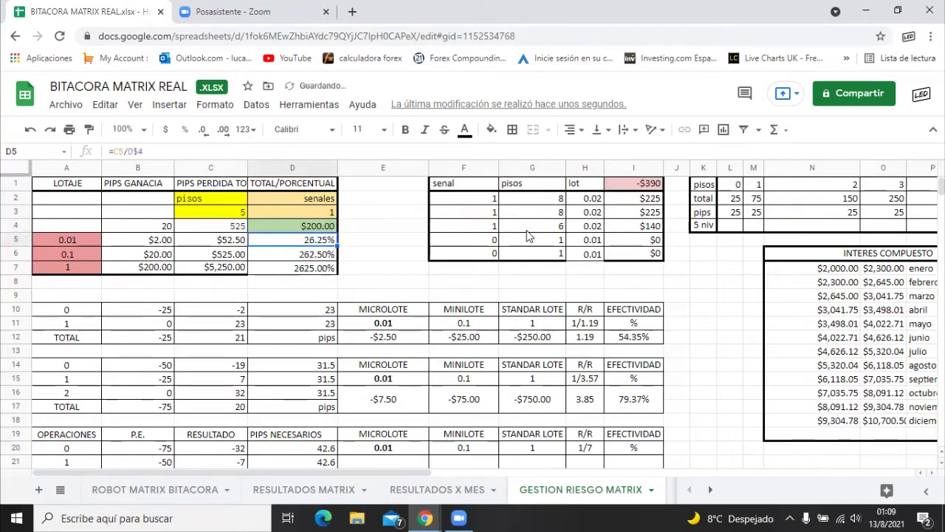
key("Up")
key("Up")
key("Right")
key("Right")
key("Right")
key("Right")
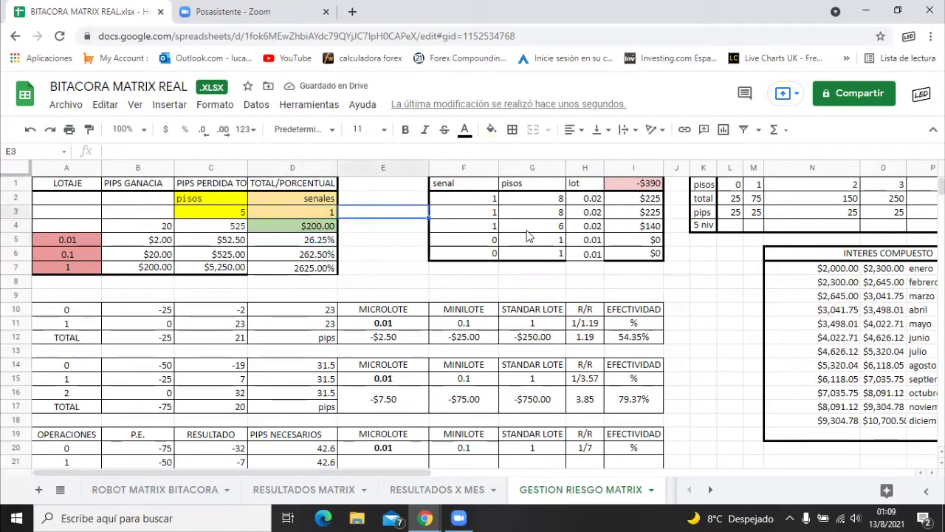
key("Up")
key("Down")
key("Left")
key("Left")
key("Left")
key("Left")
key("Left")
key("Down")
key("Down")
key("Left")
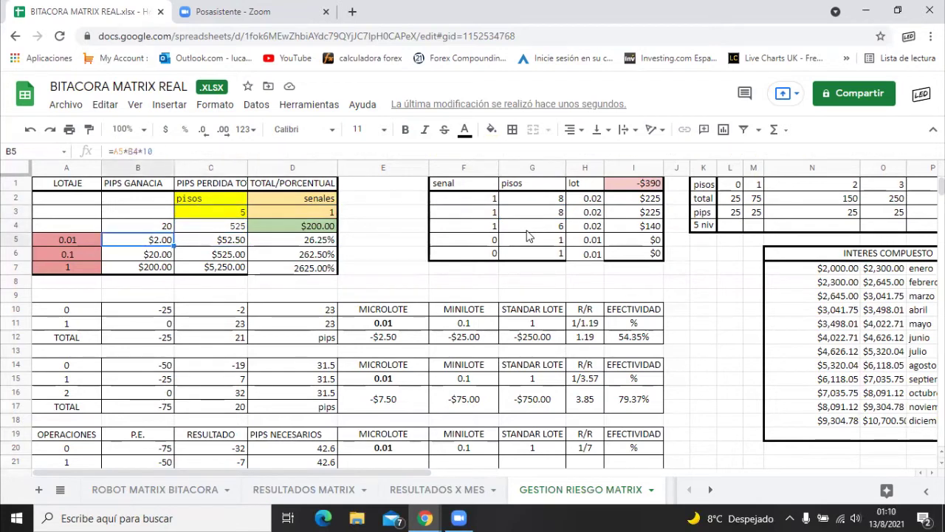
key("Right")
key("Right")
key("Right")
key("Right")
key("Right")
key("Up")
key("Up")
key("Up")
key("Down")
key("Down")
key("Down")
key("Left")
key("Left")
key("Up")
key("Up")
key("Up")
key("Right")
key("Right")
key("Right")
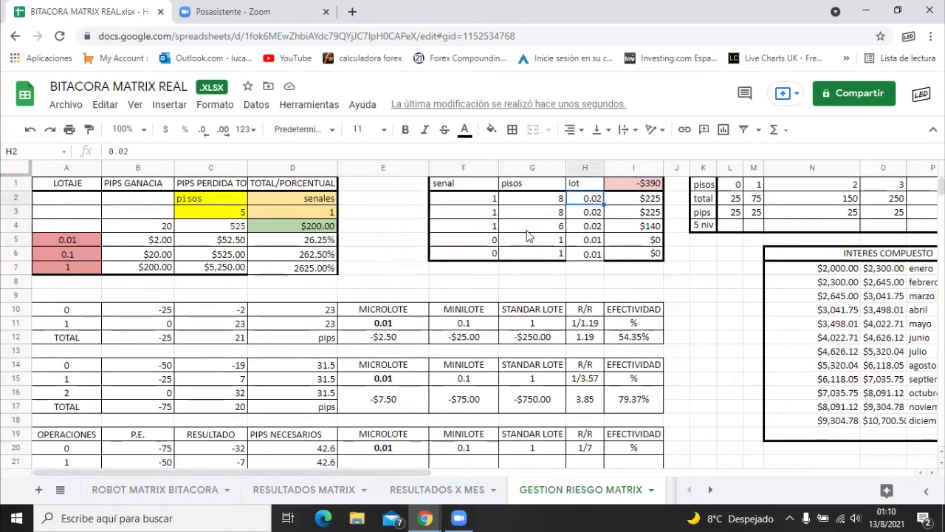
key("Right")
key("Down")
key("Down")
key("Down")
key("Down")
key("Left")
key("Left")
key("Left")
key("Left")
key("Up")
key("Up")
key("Up")
key("Right")
key("Right")
key("Down")
key("Up")
key("Up")
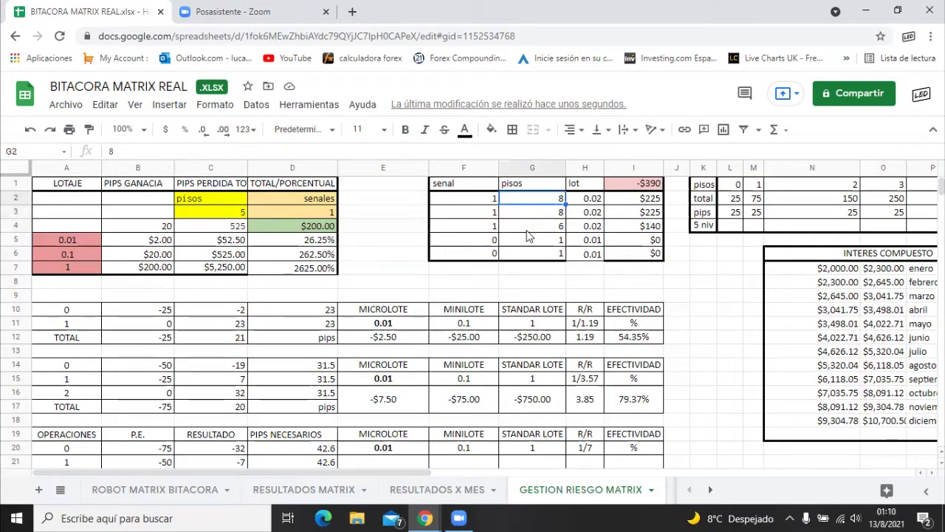
key("Right")
key("Down")
key("Left")
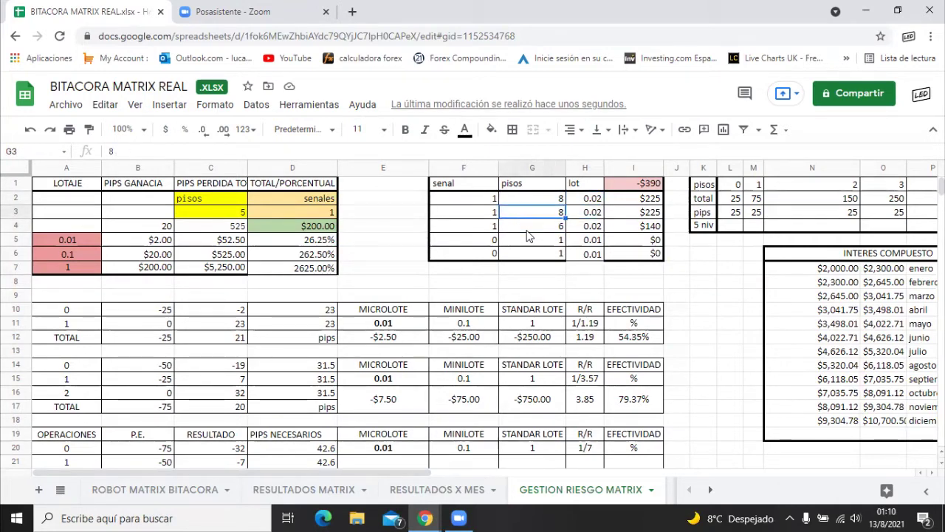
key("Down")
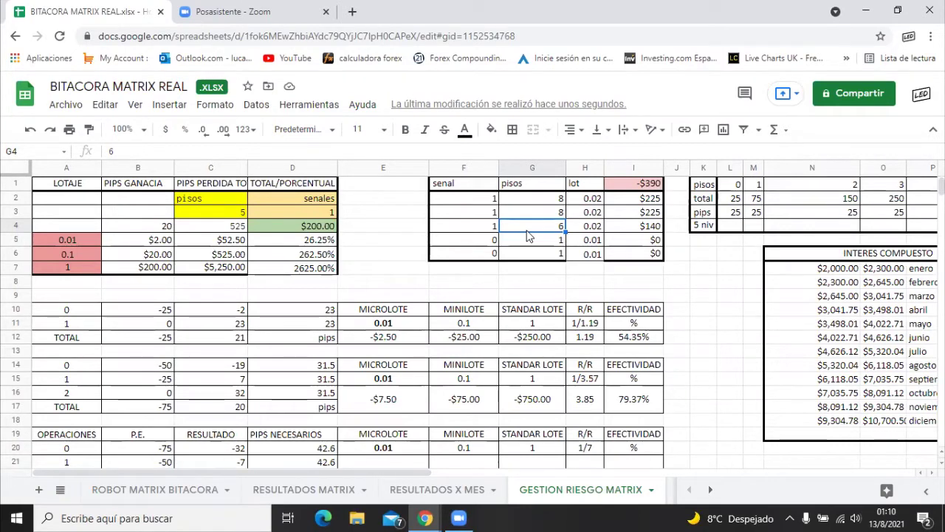
Undo the last change of the account balance in D4
key("ctrl+z")
key("ctrl+z")
key("ctrl+z")
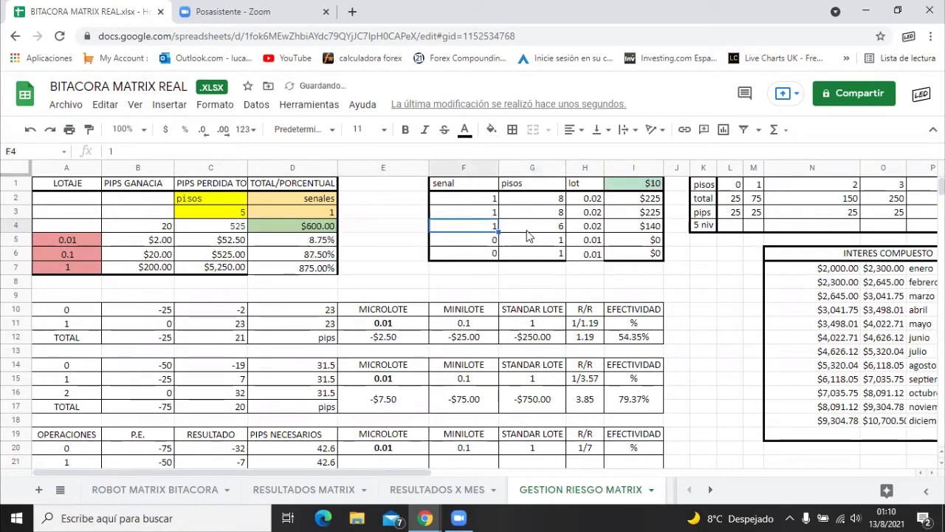
Set the pisos values of the first two signals to 1 in G2 and 2 in G3
key("Up")
type("1")
key("Return")
type("2")
key("Return")
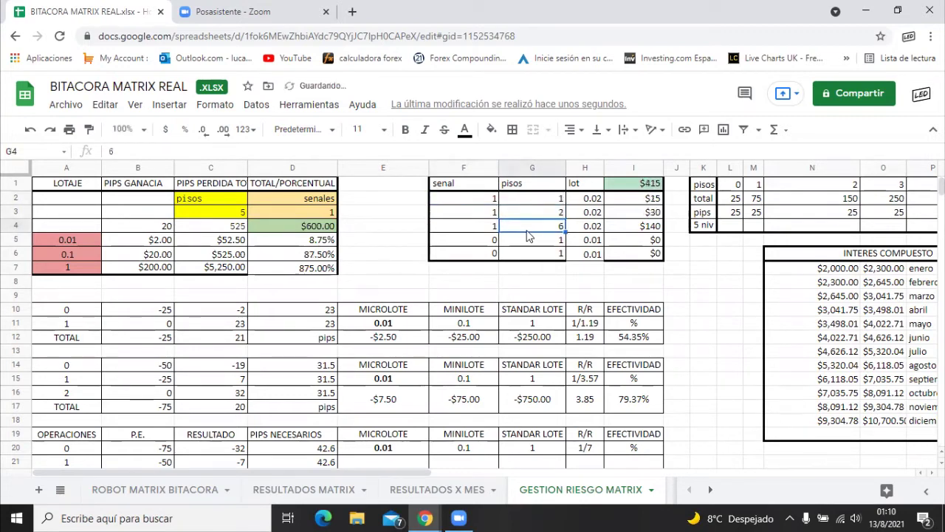
Set the pisos values of the first two signals in G2 and G3 to 6
key("Up")
key("Up")
type("6")
key("Return")
type("6")
key("Return")
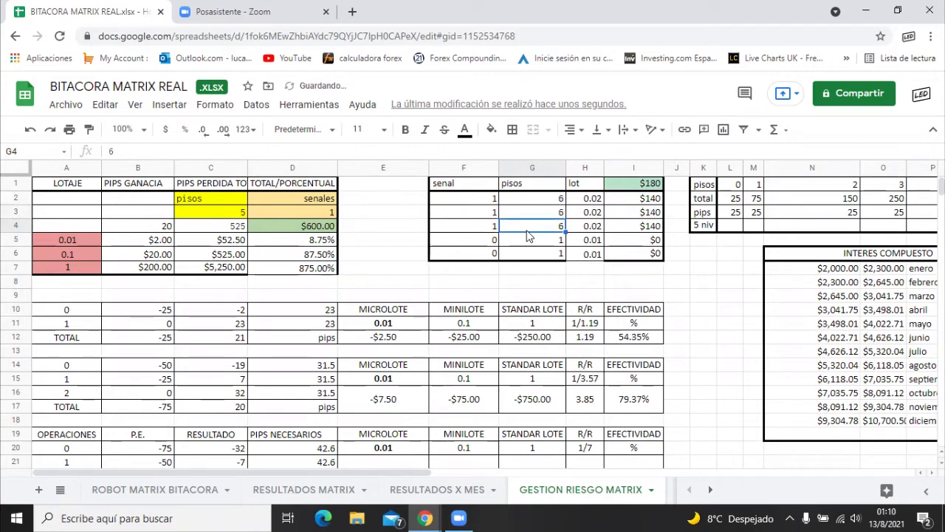
Reduce the lot size of the third signal in H4 to 0.01
key("Right")
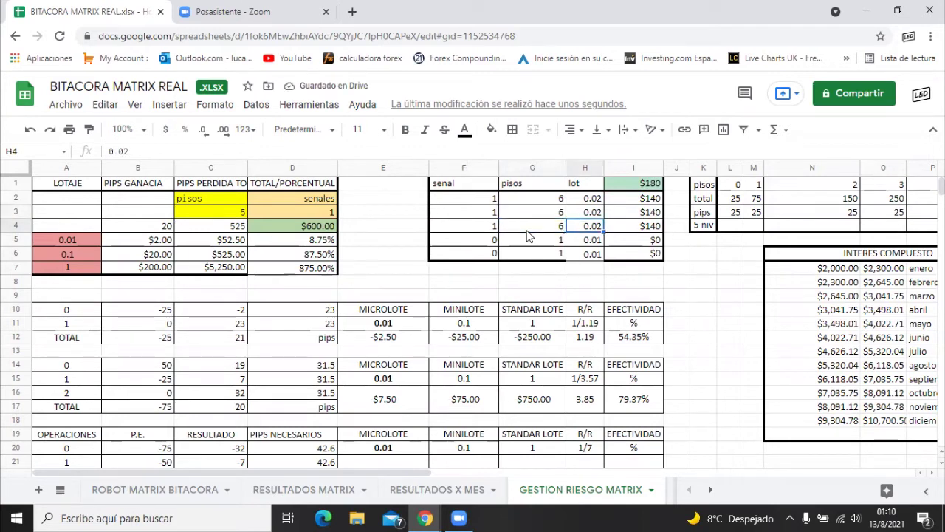
type("0.01")
key("Return")
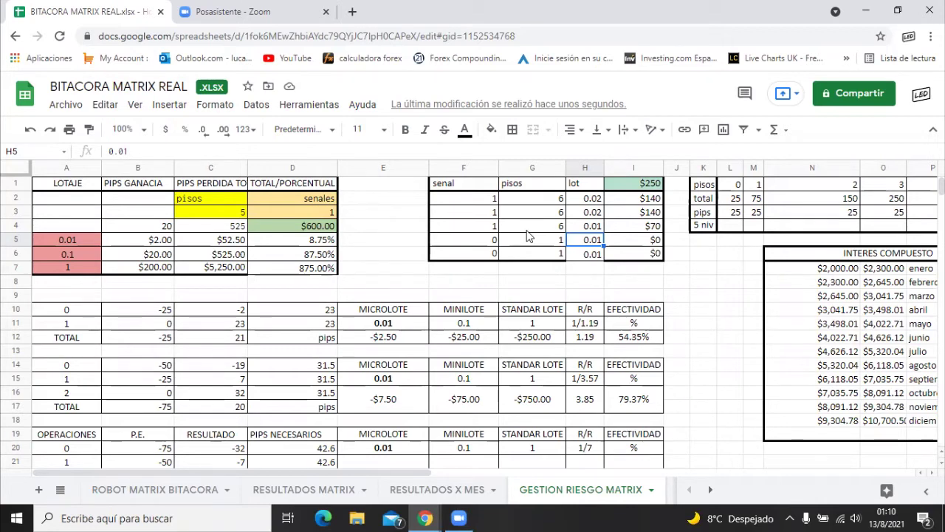
left_click(527, 236)
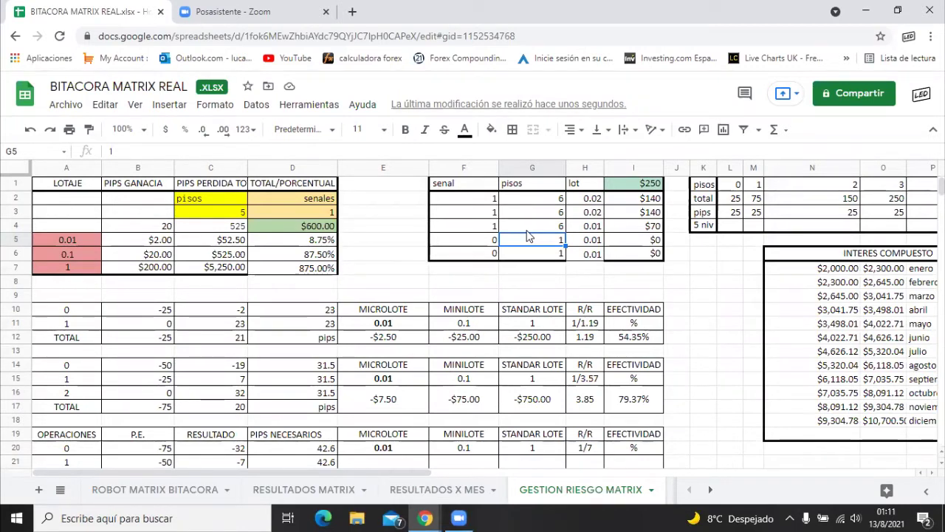
Set the January starting capital of the compound interest table in N7 to 600 dollars
left_click(887, 269)
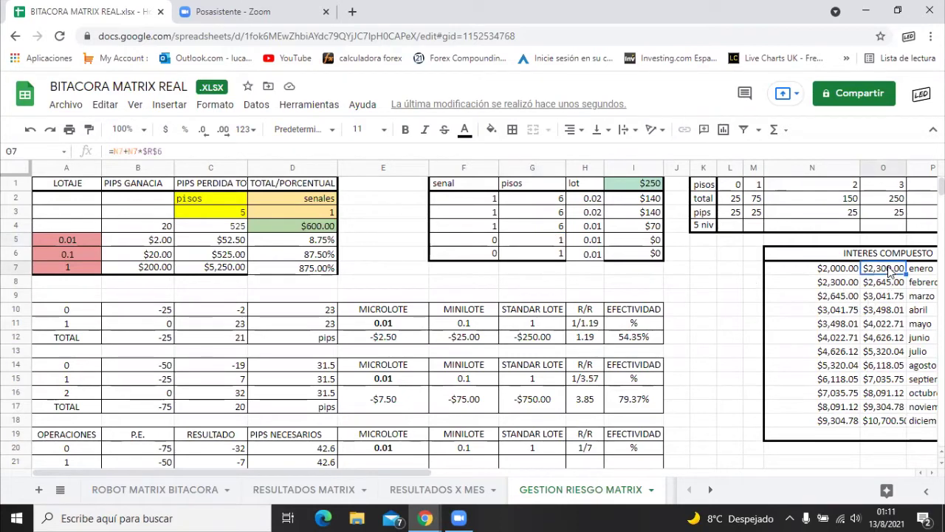
key("Right")
key("Right")
key("Left")
key("Left")
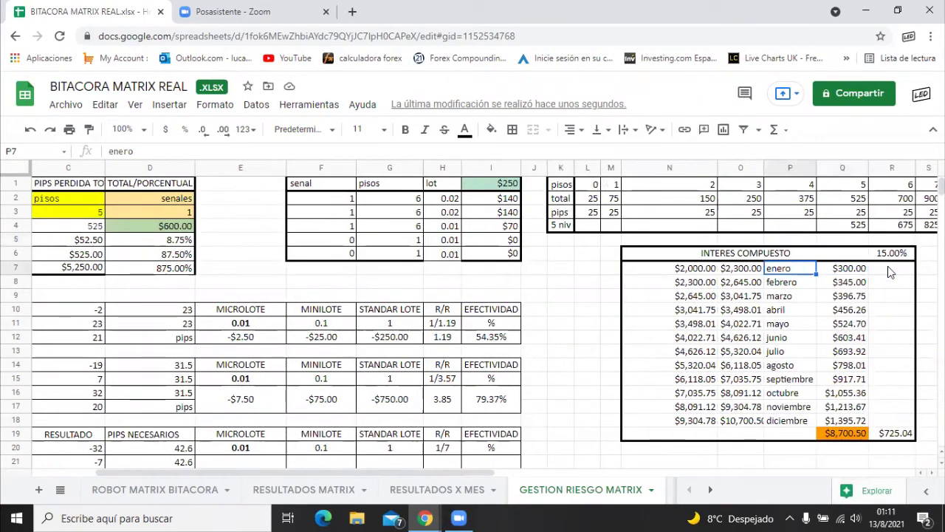
key("Left")
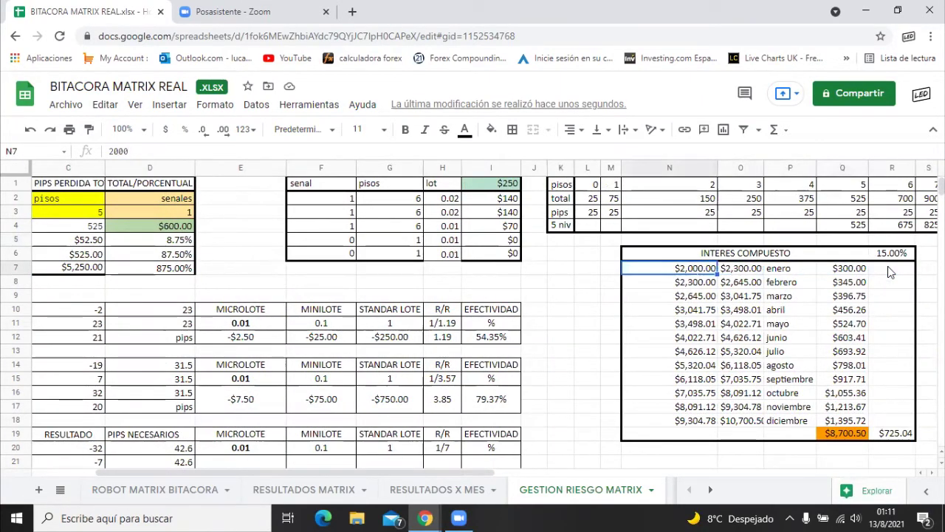
type("600")
key("Return")
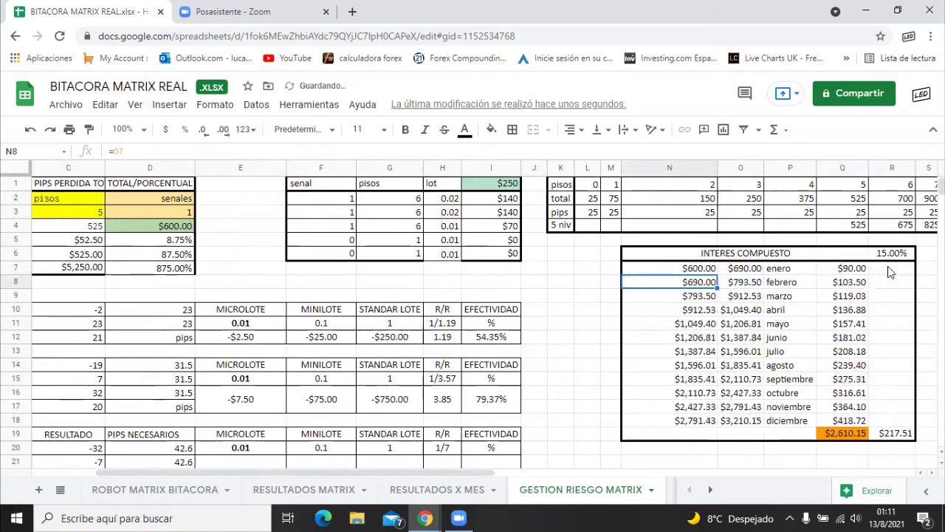
Set the monthly rate of the compound interest table in R6 to 10%
left_click(888, 253)
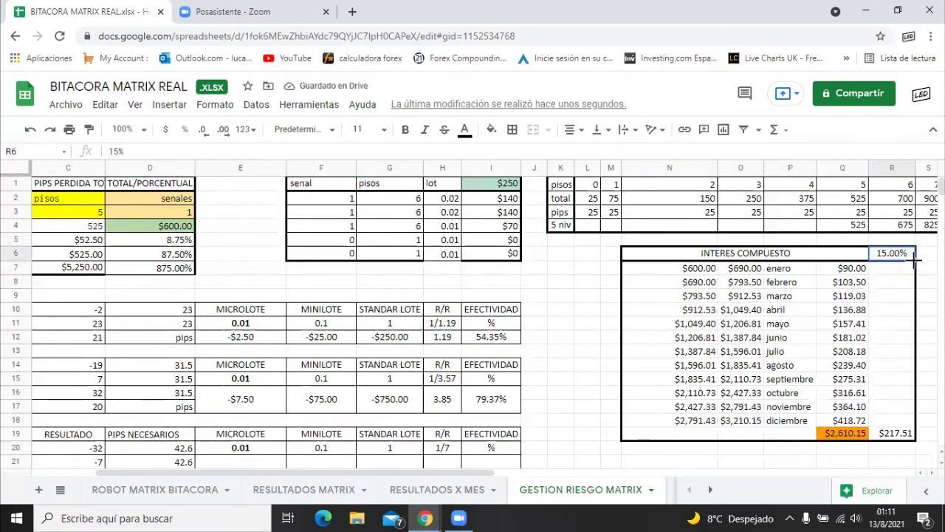
type("10%")
key("Return")
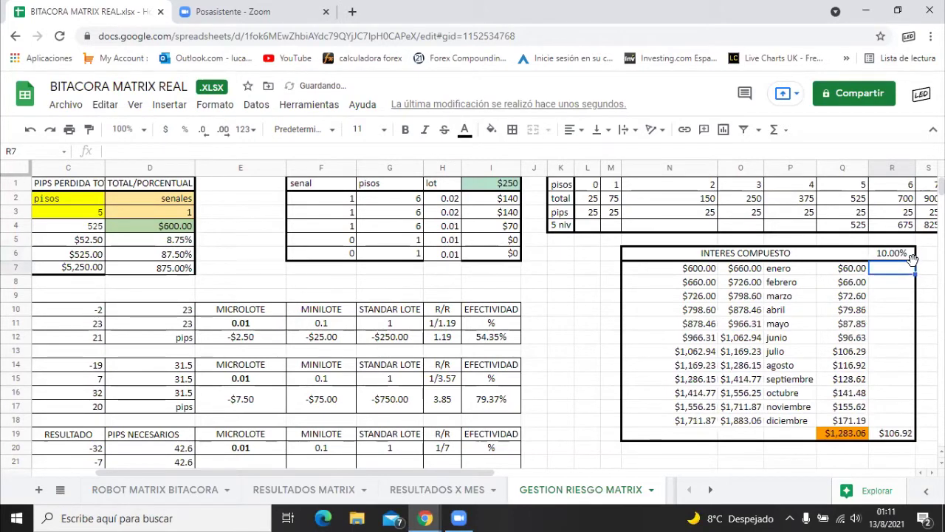
left_click(897, 256)
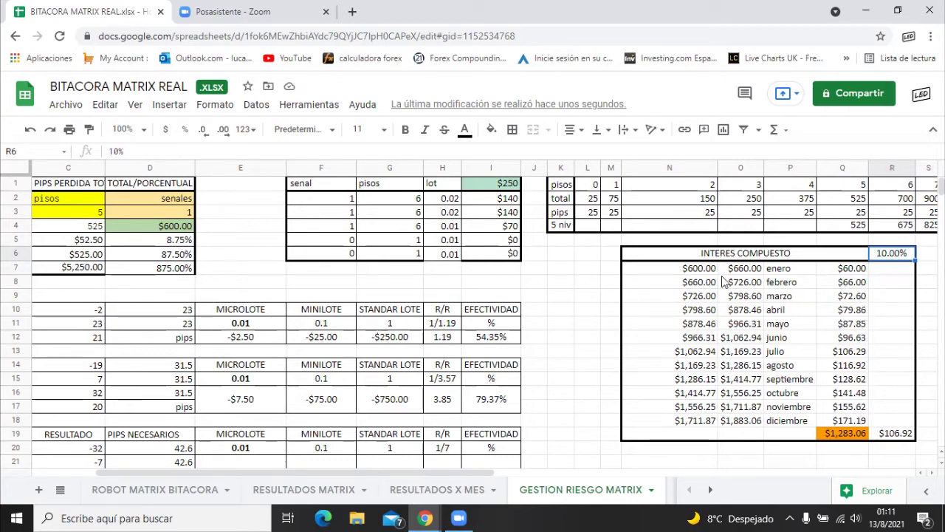
Compare the December compound interest balance in O18 with the account balance in D4 and the third signal's pisos
left_click(743, 424)
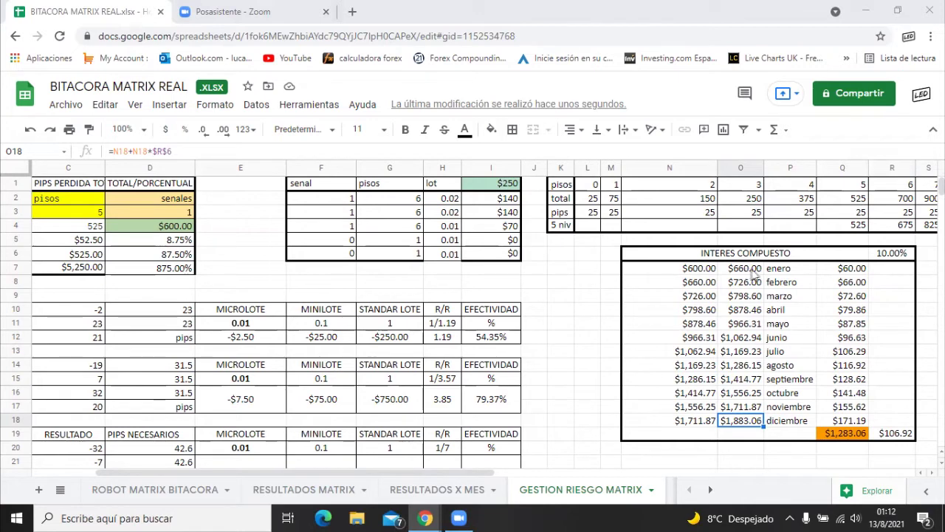
left_click(161, 231)
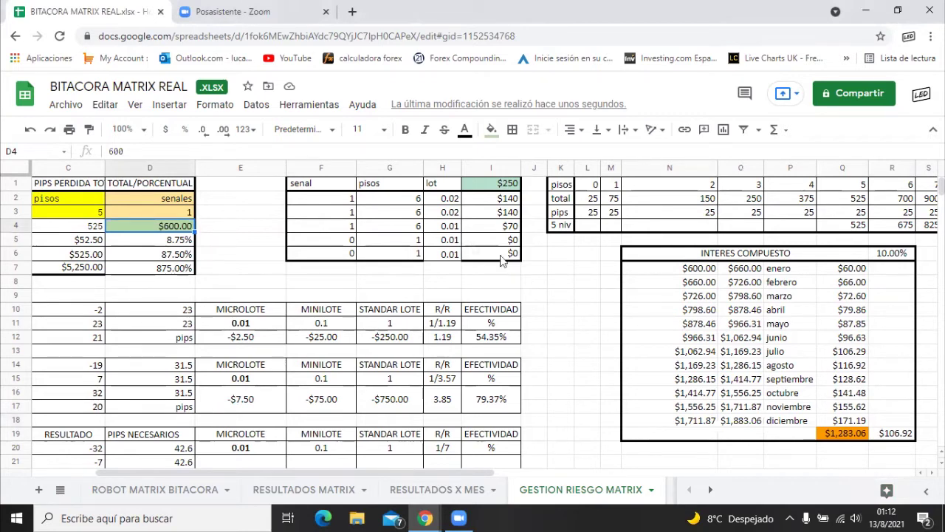
left_click(735, 421)
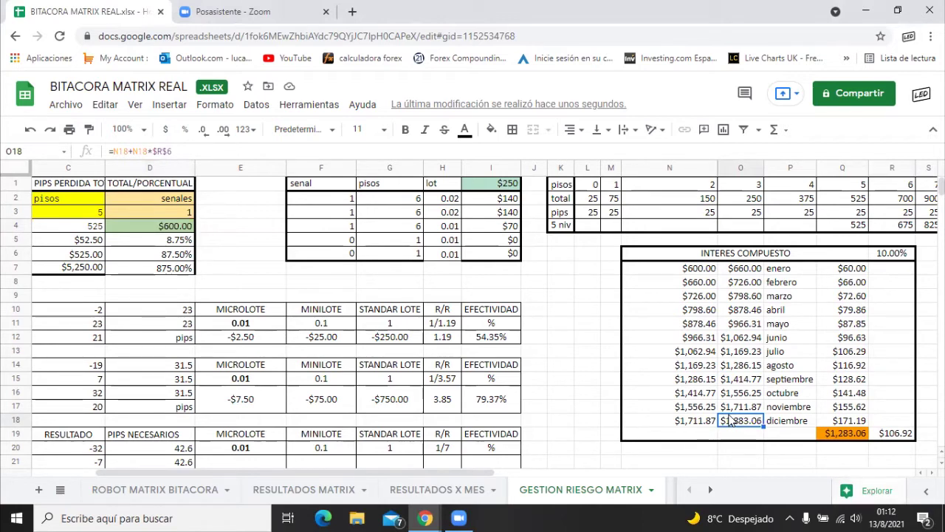
left_click(415, 228)
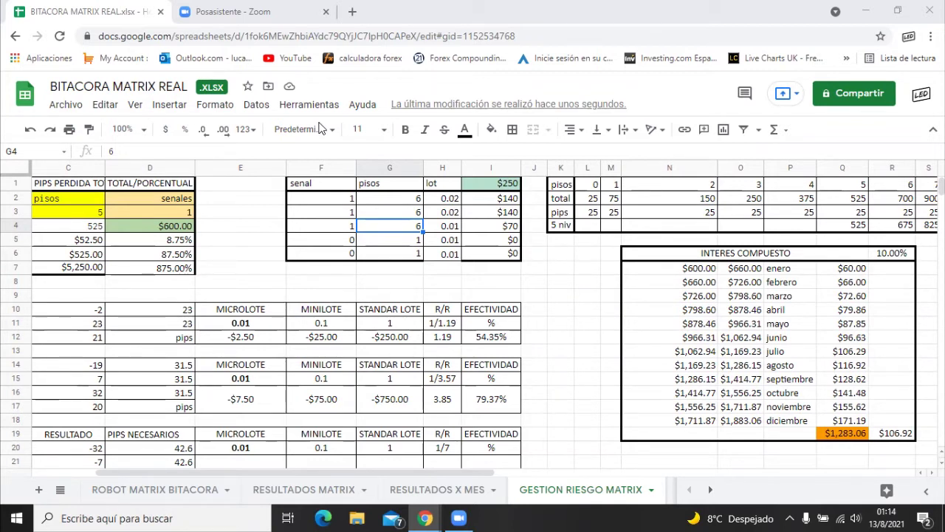
Switch to the SmartTrader charts and enlarge the CAD/CHF chart to view its entries and the matriz line
mouse_move(425, 518)
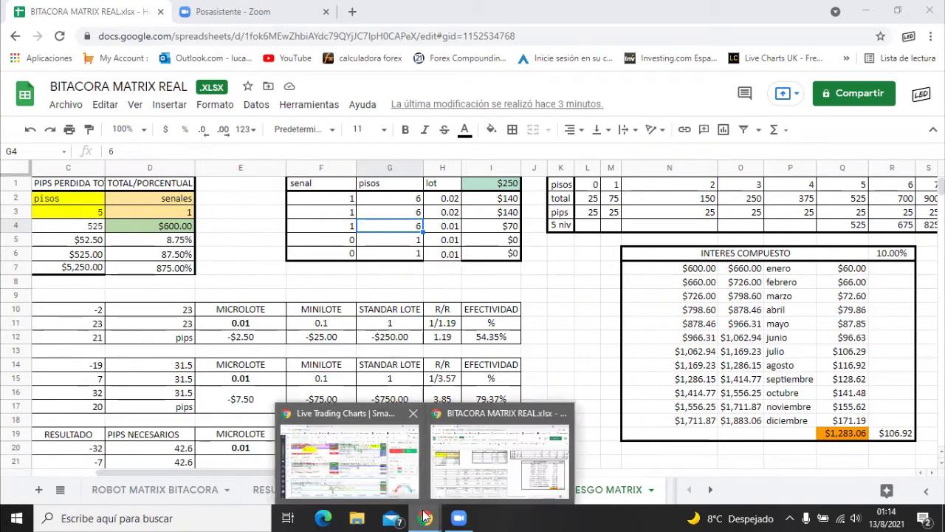
left_click(353, 462)
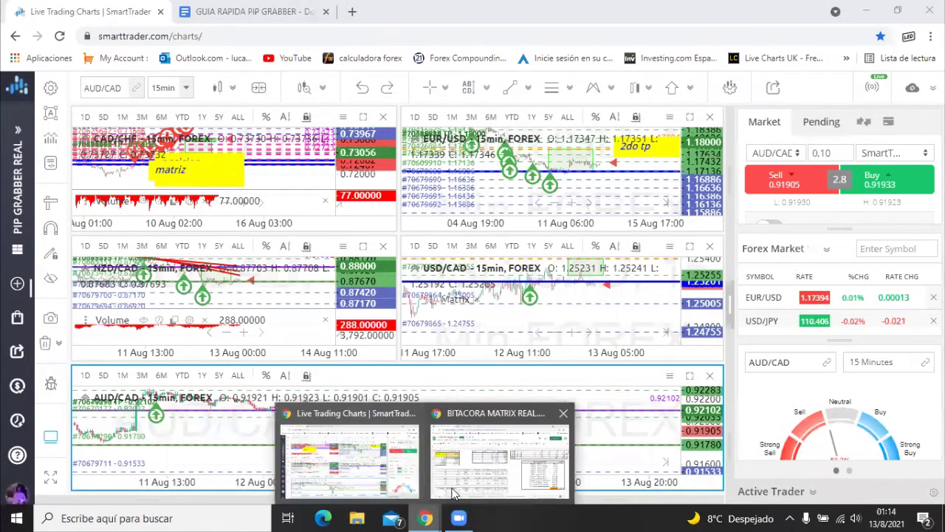
mouse_move(428, 517)
left_click(491, 458)
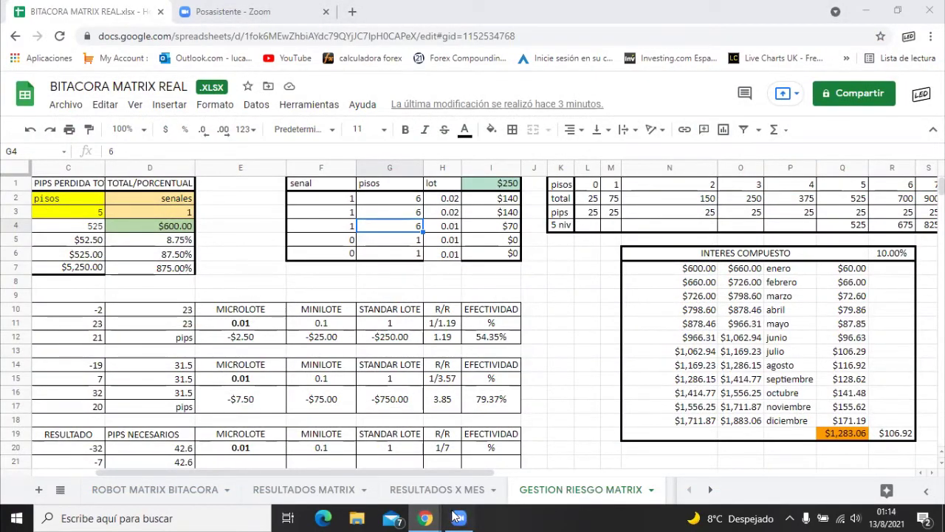
key("alt+Tab")
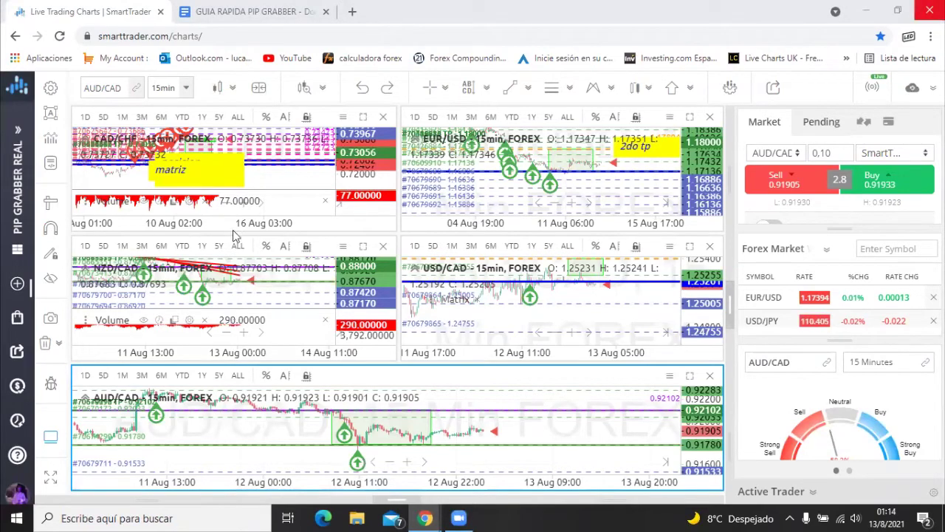
left_click(363, 117)
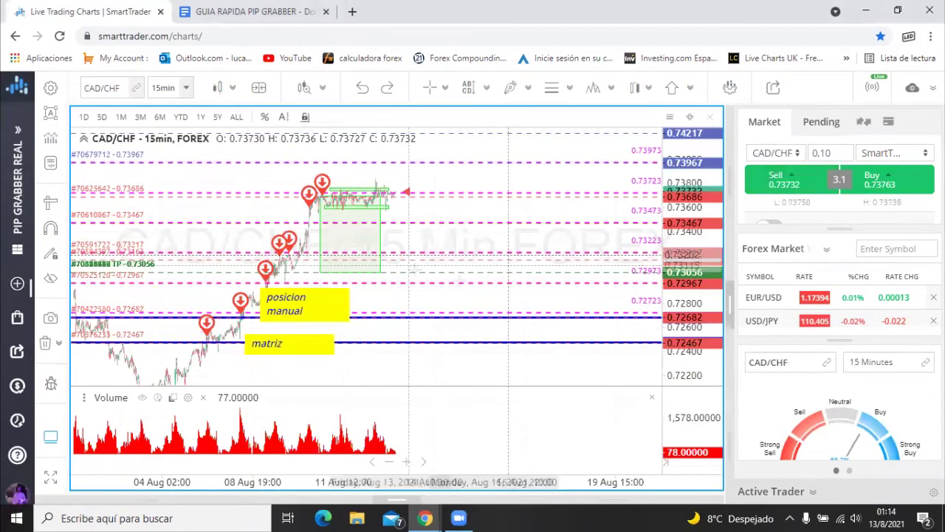
left_click_drag(422, 343, 411, 339)
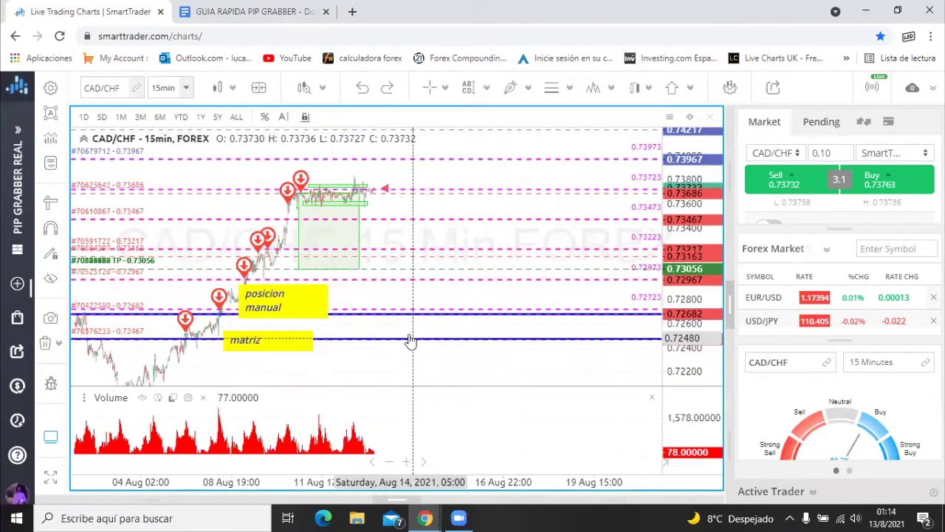
Review the properties of the blue matriz horizontal line on the CAD/CHF chart and close them without saving
left_click(414, 341)
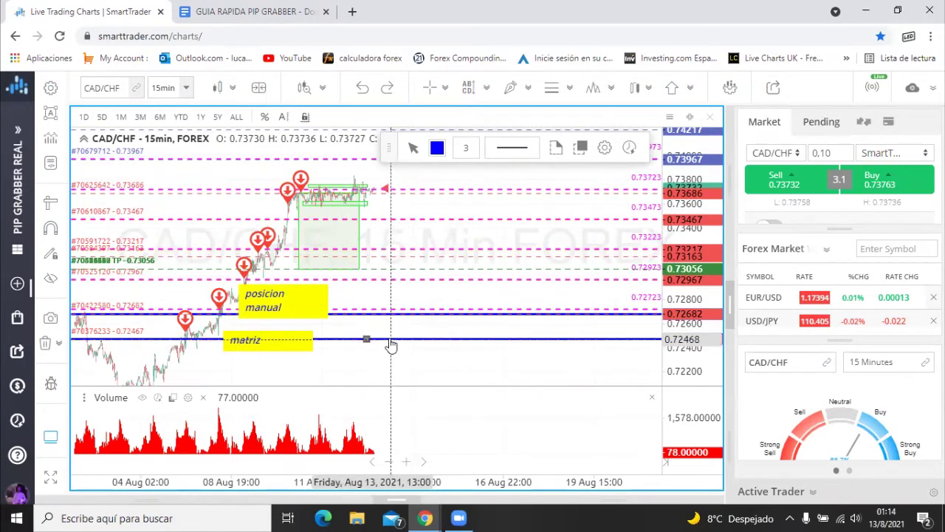
double_click(396, 339)
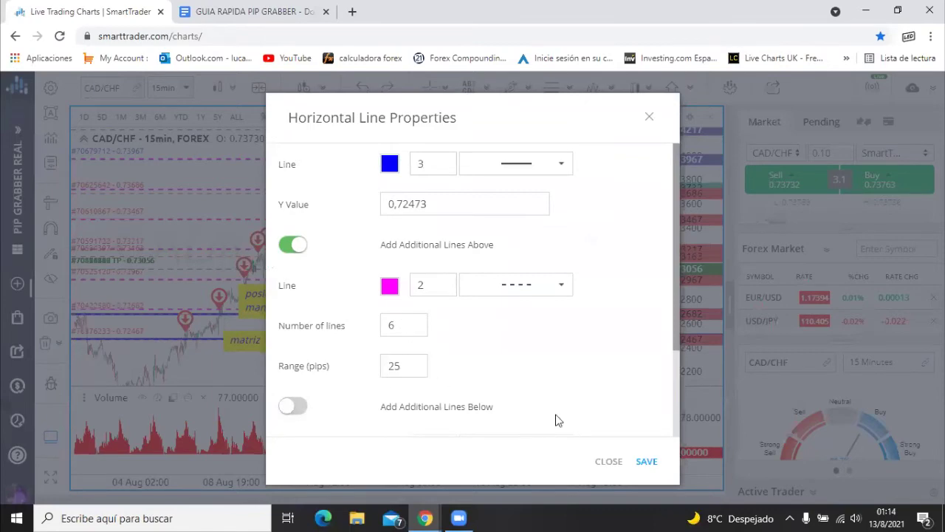
left_click(610, 461)
Open the settings for adding a Matrix on CAD/CHF and close them without placing orders
left_click_drag(536, 180, 542, 251)
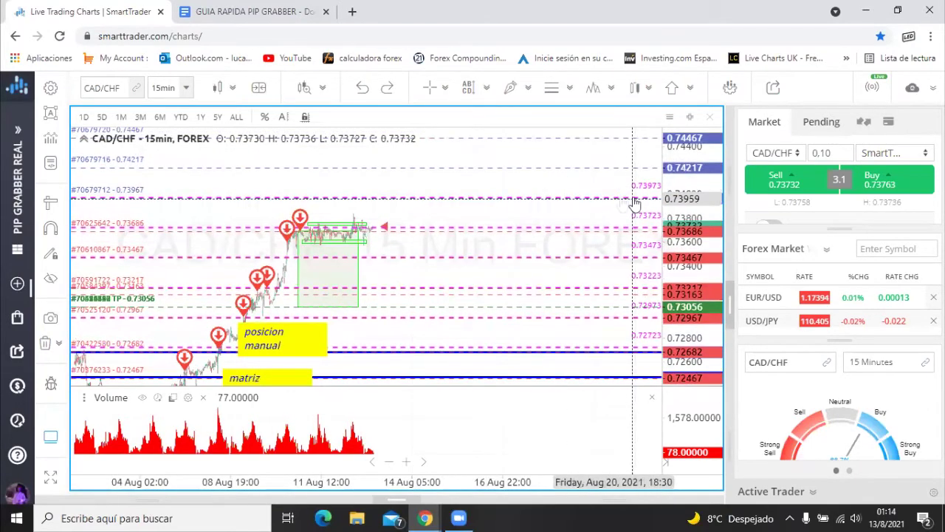
right_click(558, 184)
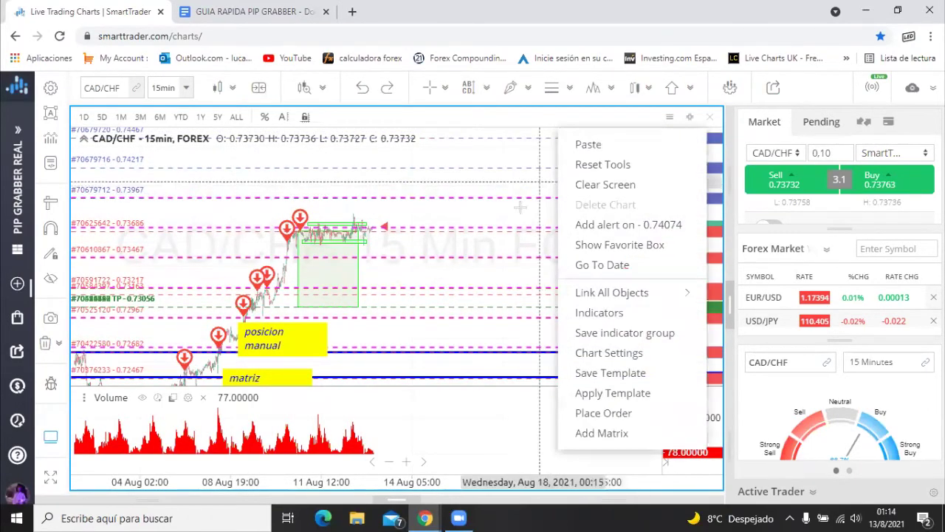
left_click(599, 434)
left_click(210, 400)
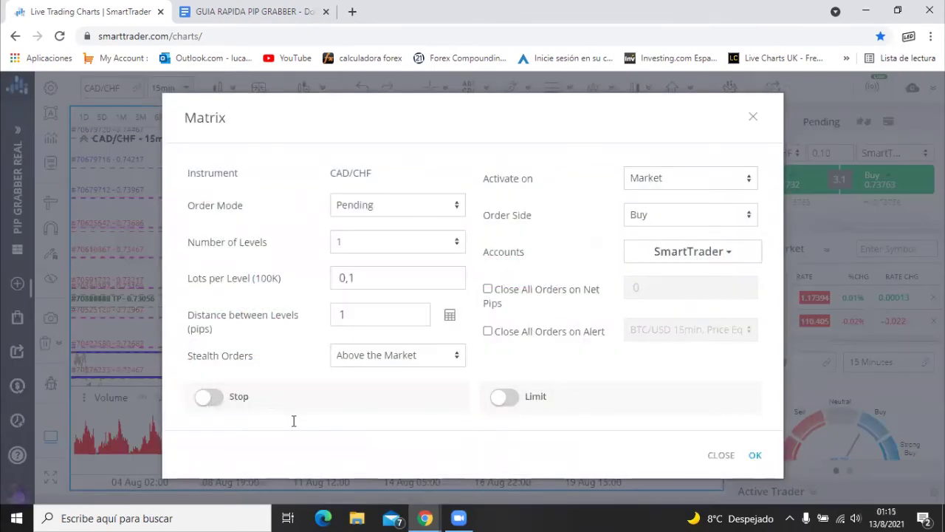
left_click(752, 119)
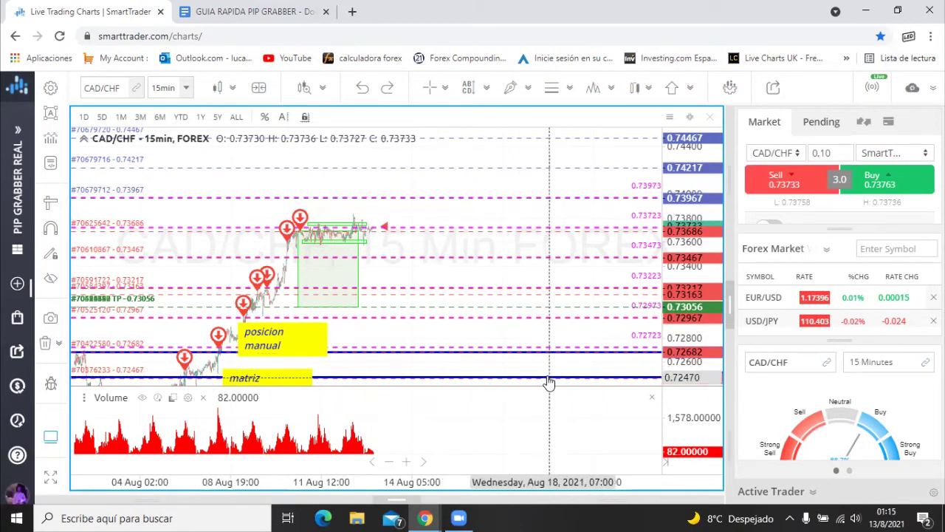
Open the CAD/CHF order at 0.73686 for editing
left_click_drag(552, 381, 552, 383)
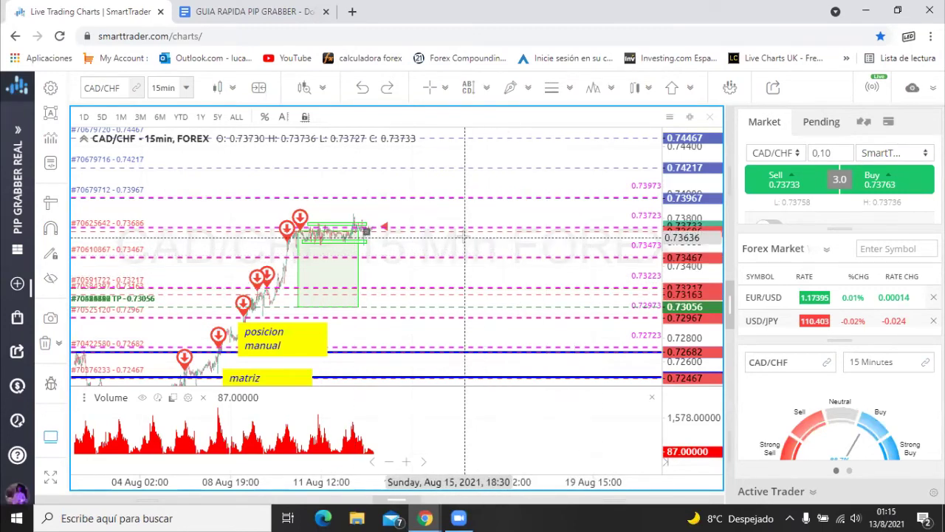
right_click(455, 231)
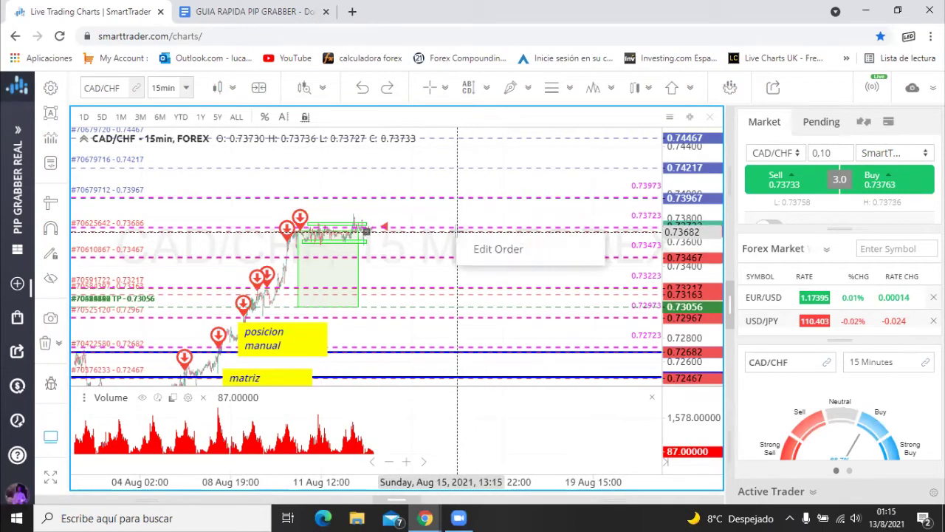
left_click(491, 249)
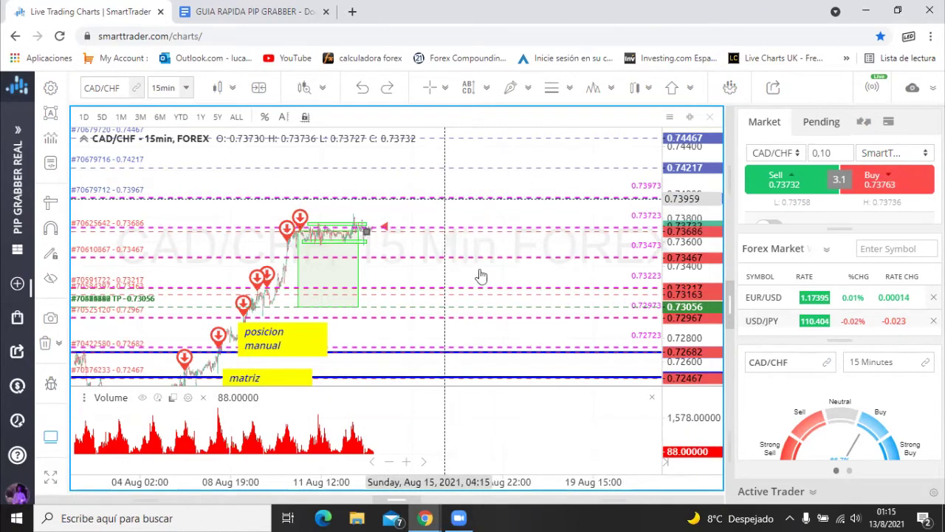
Look at the options available for the order at 0.72467 and for the matriz horizontal line, without choosing any
right_click(489, 378)
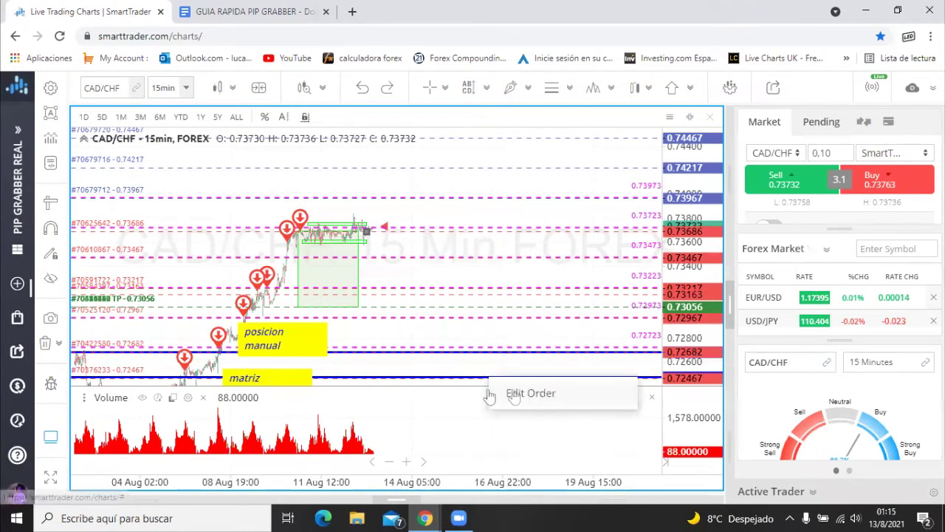
left_click(432, 377)
right_click(432, 377)
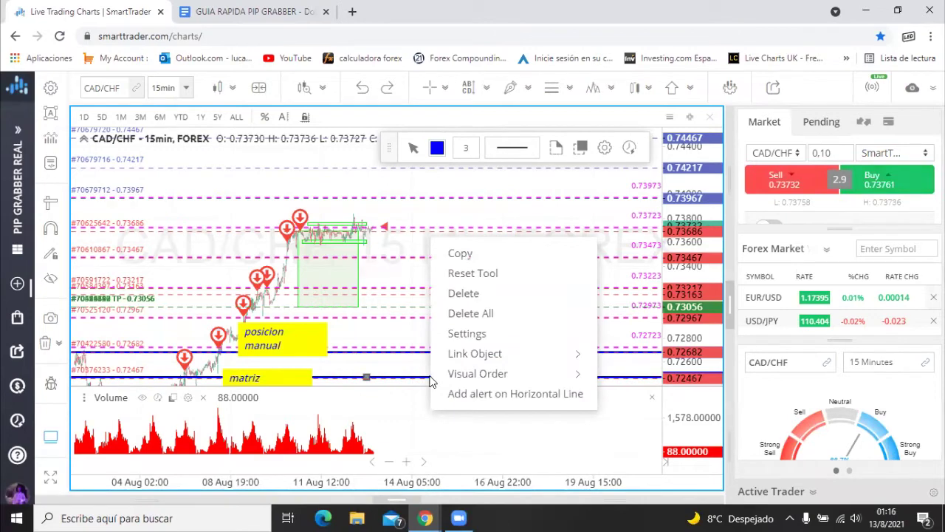
left_click(586, 222)
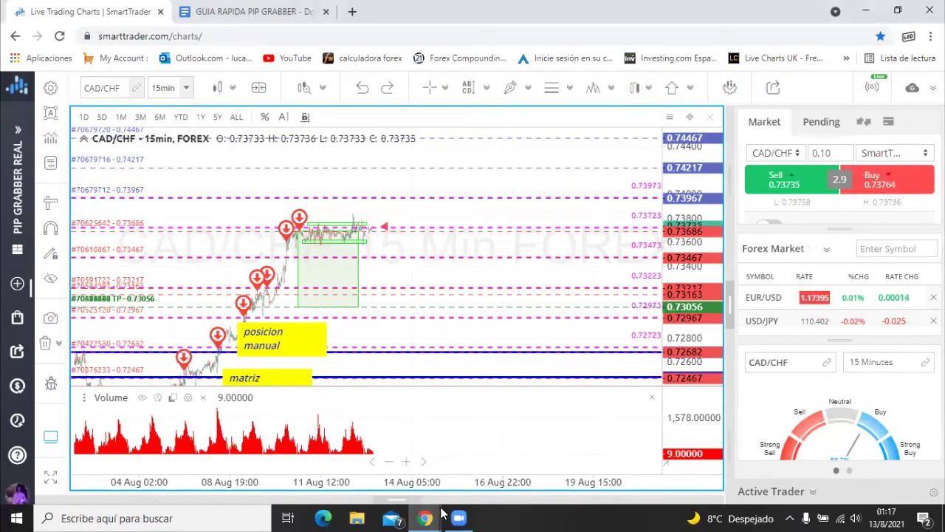
Restore the multi-chart layout and enlarge the EUR/USD chart to view its entries and 2do tp level
left_click(689, 117)
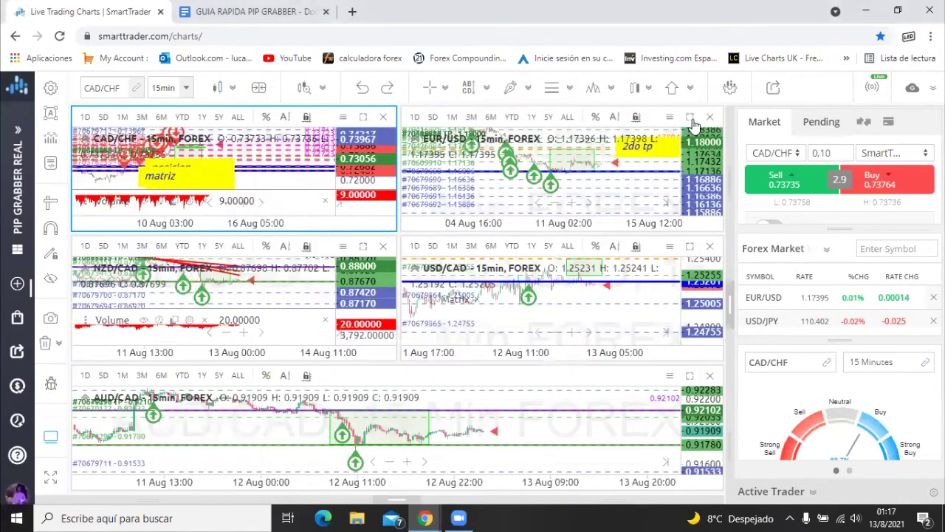
left_click(690, 118)
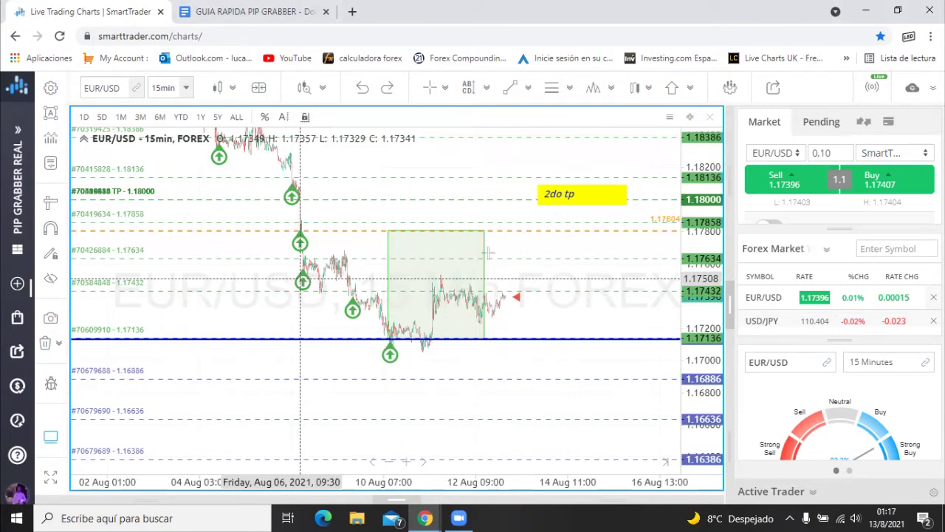
left_click_drag(512, 264, 518, 271)
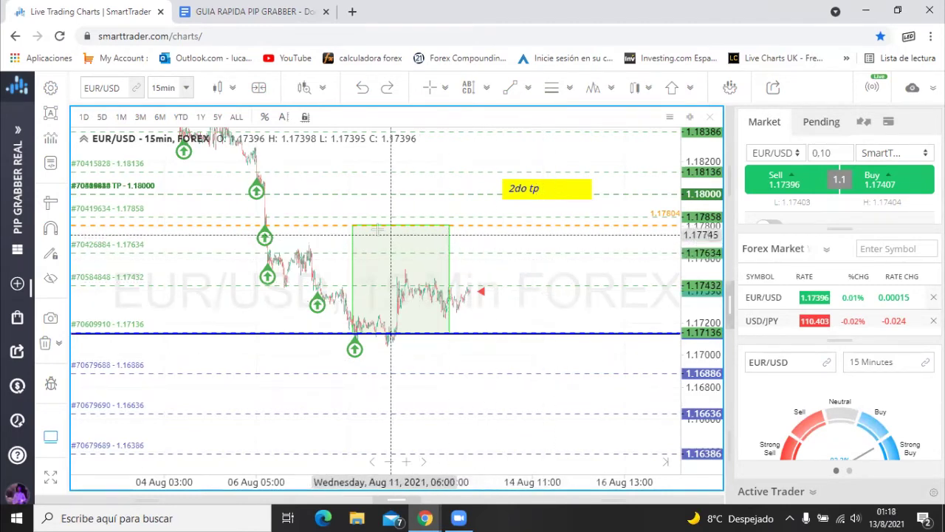
Measure the pip range on EUR/USD from the low beside the Aug 6 entry to the Aug 9 high
scroll(376, 227, "down", 3)
scroll(290, 294, "up", 2)
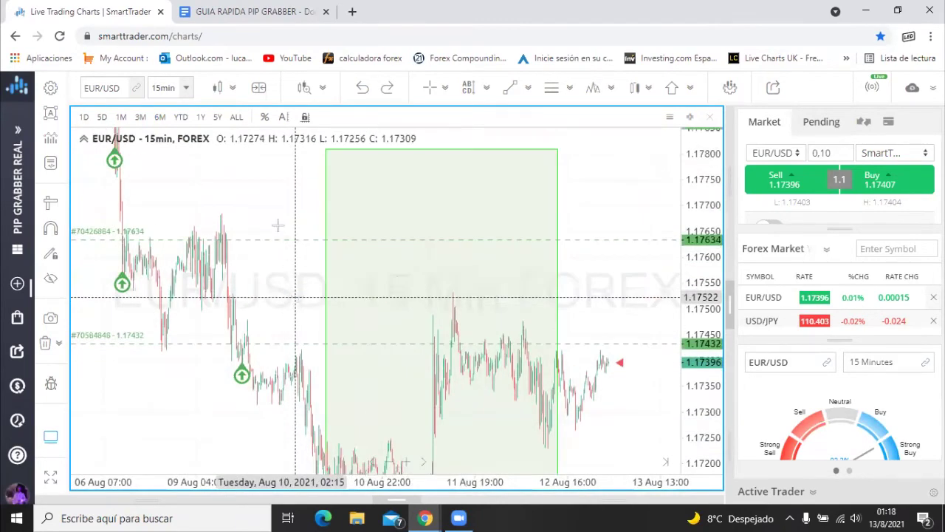
scroll(400, 276, "up", 3)
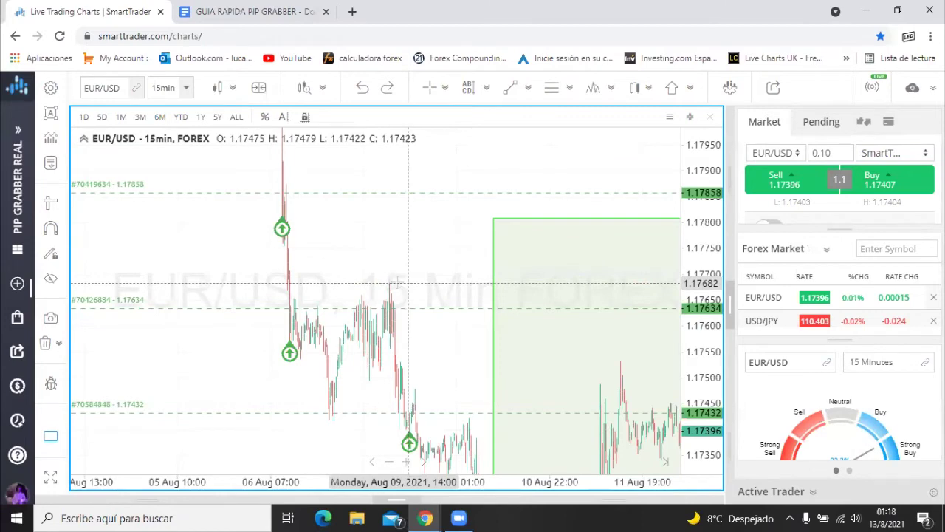
left_click(50, 203)
left_click(282, 246)
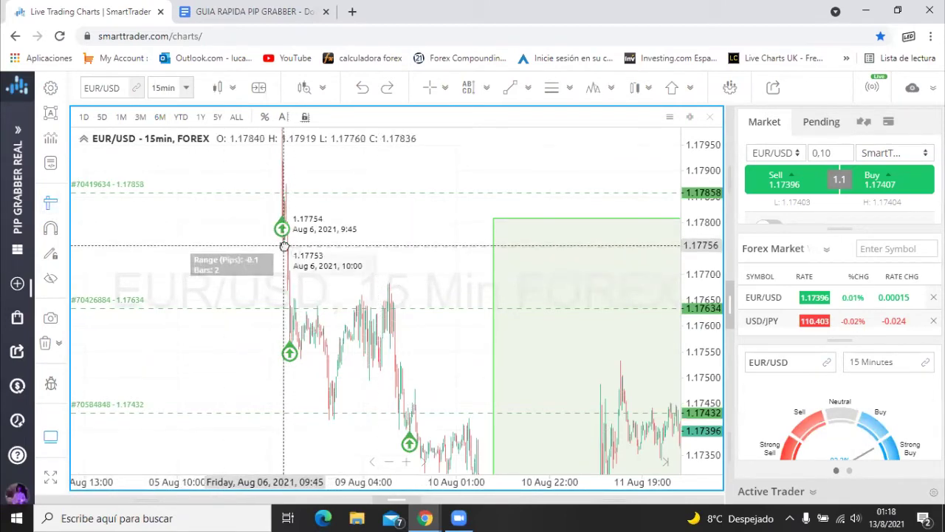
left_click(384, 283)
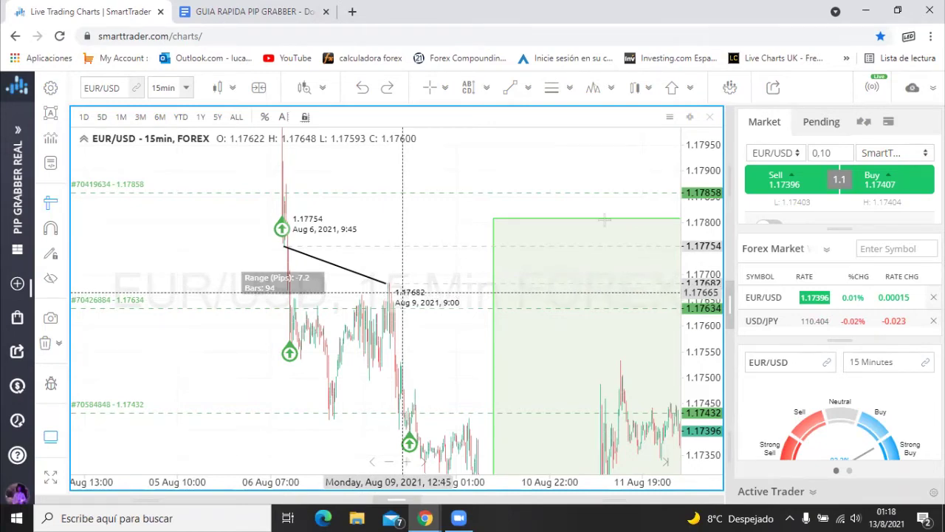
Show the open positions table at full size and view its take-profit, open date and comment columns
left_click(397, 502)
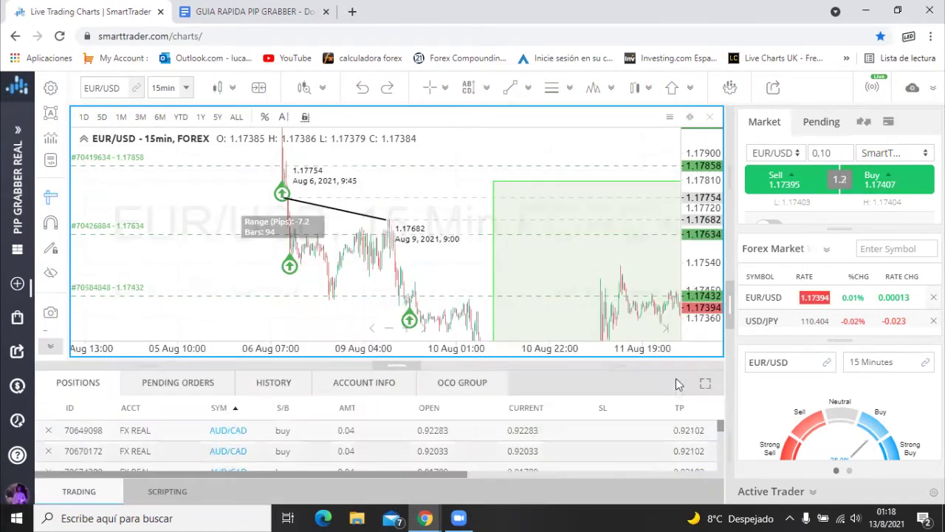
left_click(702, 385)
left_click_drag(406, 477, 703, 468)
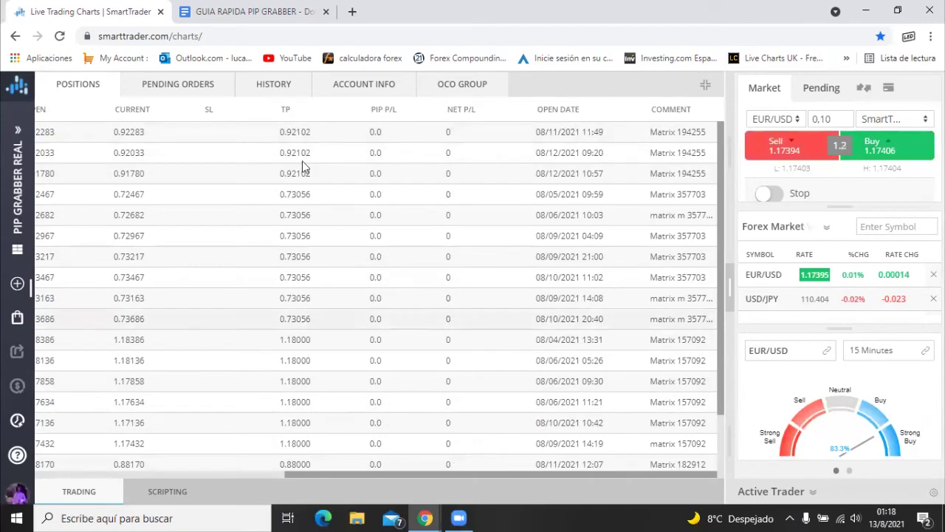
In the trade history, select the seven 0.02-lot trades of the same Matrix closed on 08/08/2021 at 19:57
left_click(268, 84)
left_click_drag(465, 475, 701, 475)
left_click(580, 173)
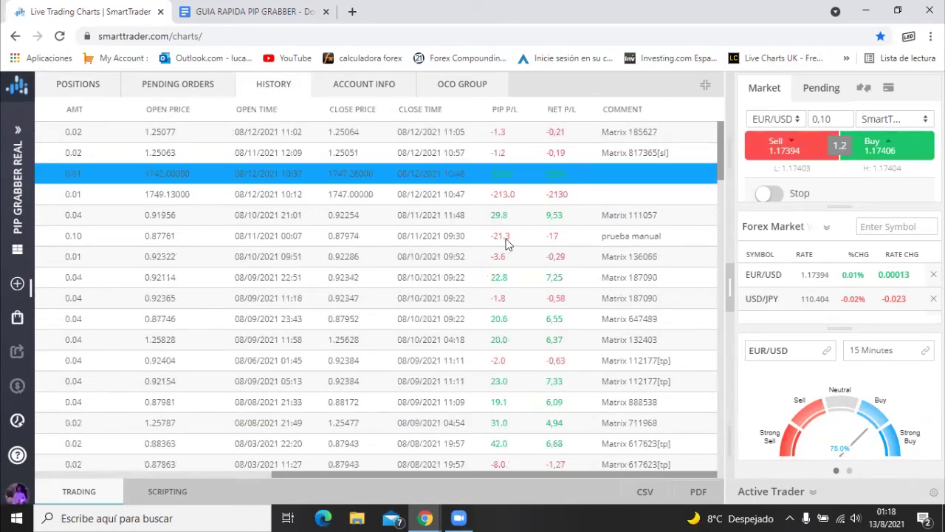
scroll(508, 297, "down", 5)
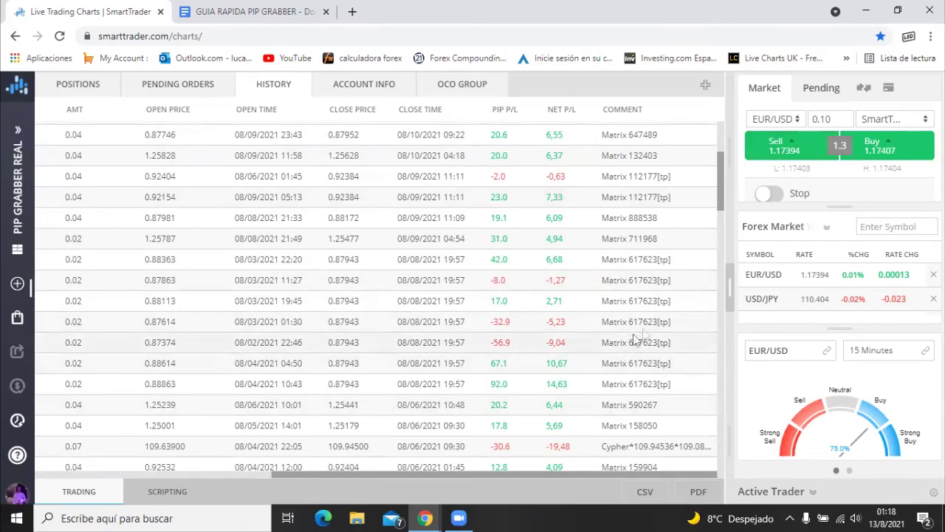
left_click_drag(648, 259, 648, 388)
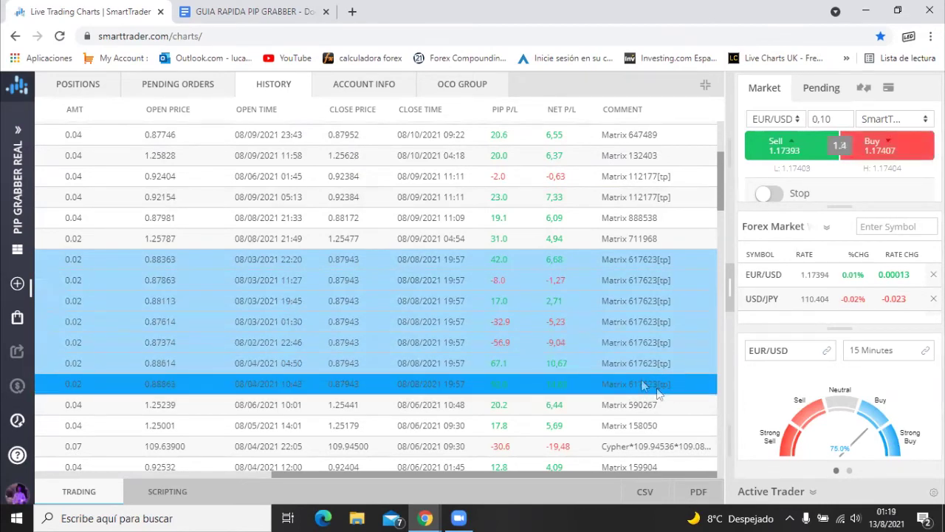
Switch to the BITACORA MATRIX REAL spreadsheet and locate August operation 15, the NZDCAD sell, in the ROBOT MATRIX BITACORA sheet
mouse_move(425, 517)
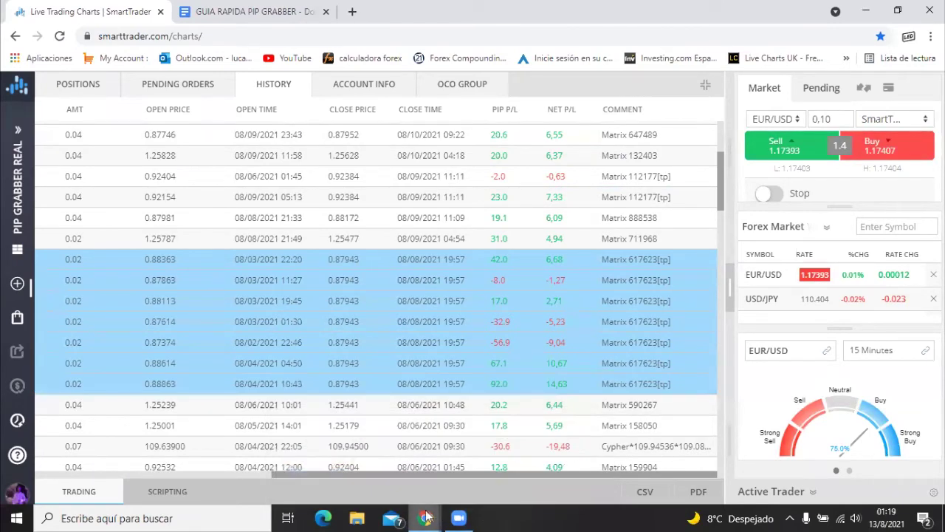
left_click(493, 478)
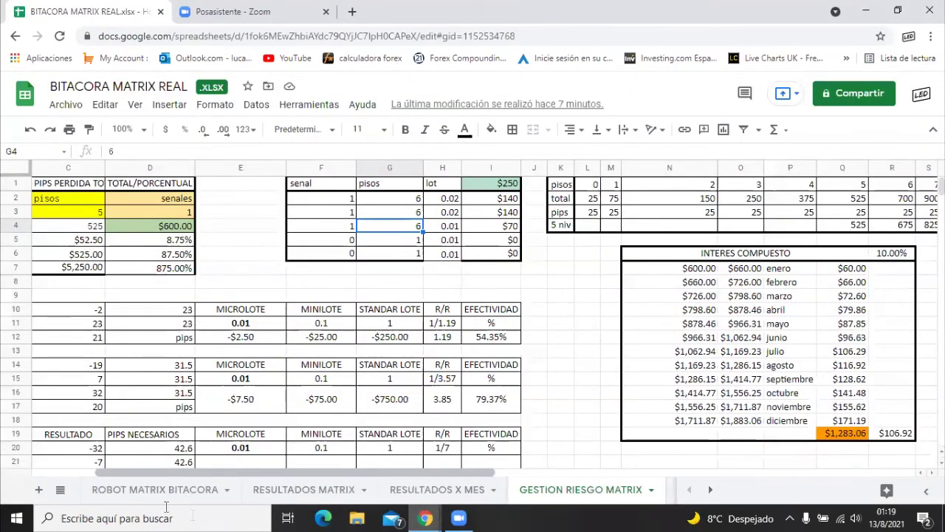
left_click(134, 490)
scroll(513, 354, "down", 20)
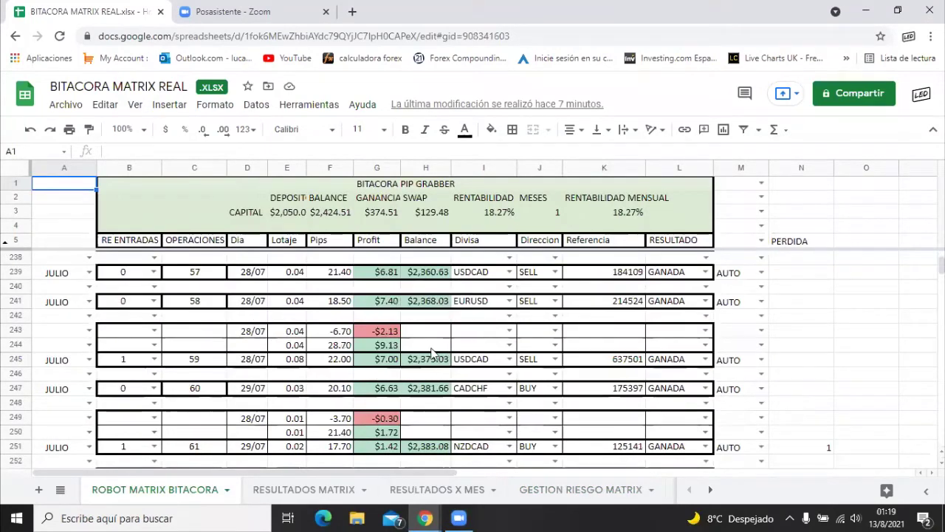
scroll(600, 418, "down", 10)
scroll(600, 418, "up", 7)
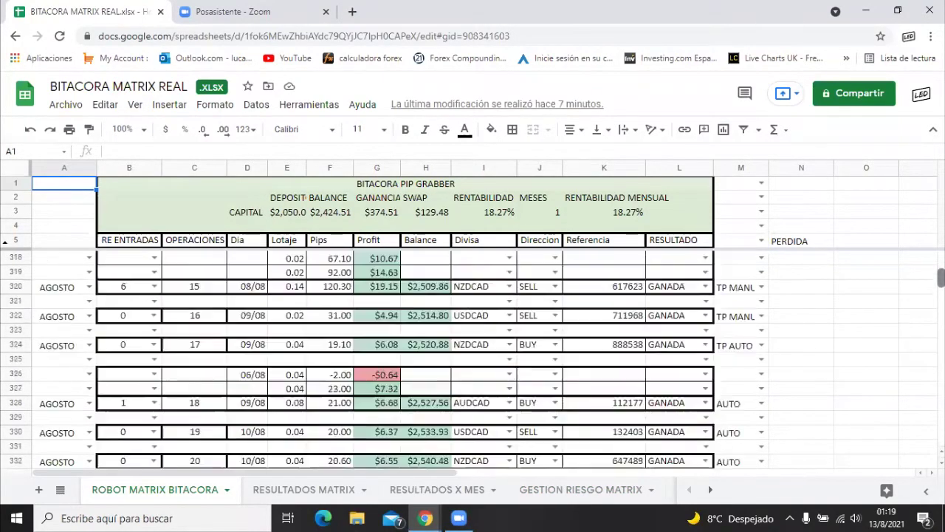
left_click(626, 404)
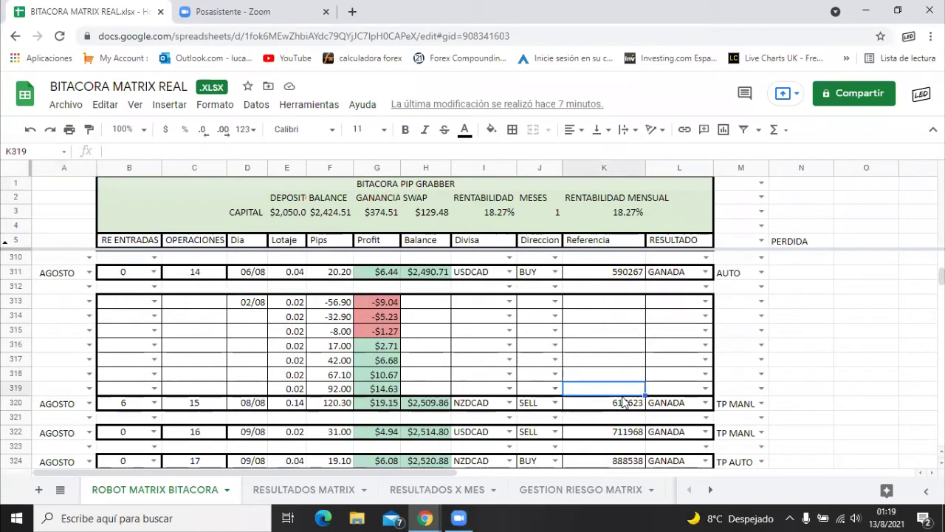
Inspect the total pips of August operation 15 and the account's swap figure, selecting the operation's full block B313:L320
left_click(344, 404)
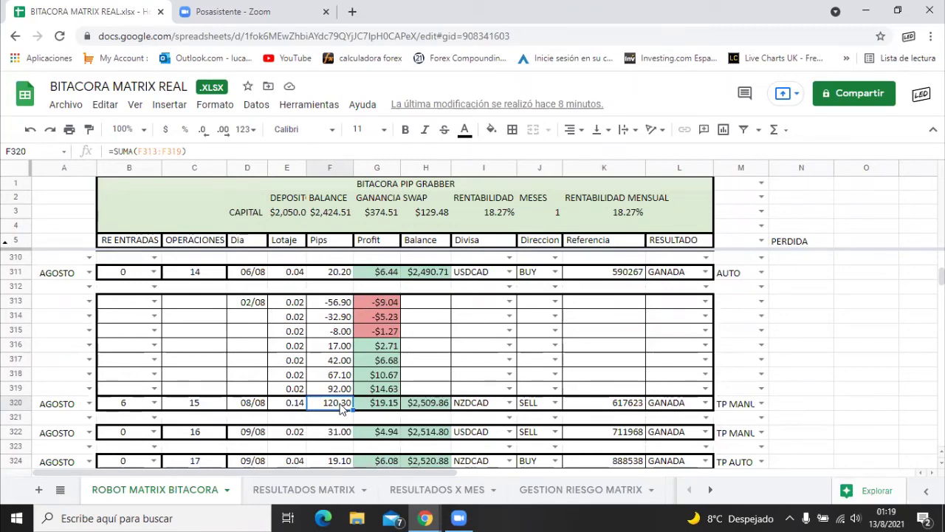
scroll(490, 362, "down", 3)
scroll(481, 374, "up", 5)
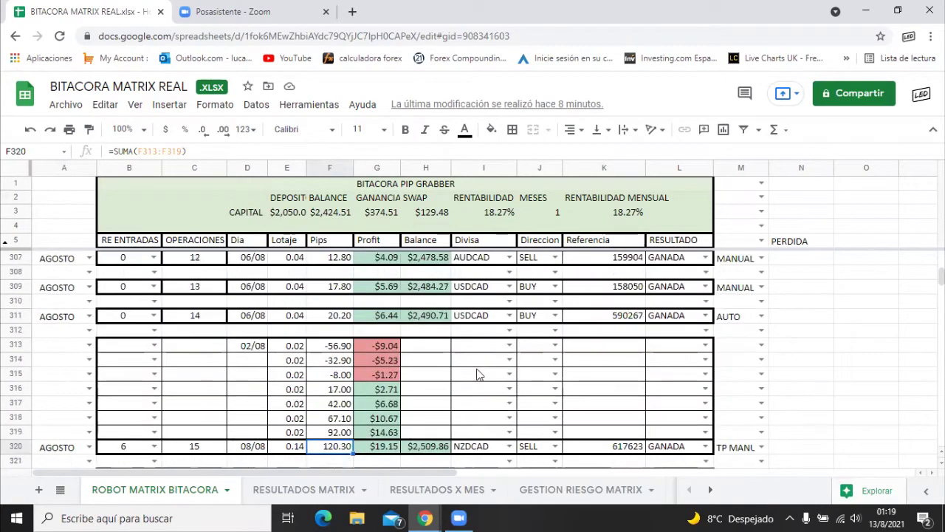
left_click(425, 212)
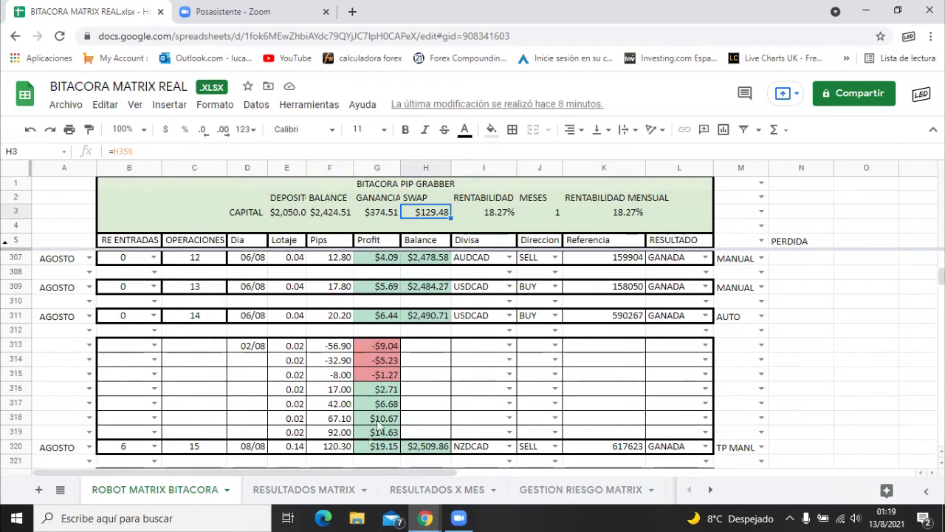
left_click(331, 449)
left_click_drag(113, 353, 694, 448)
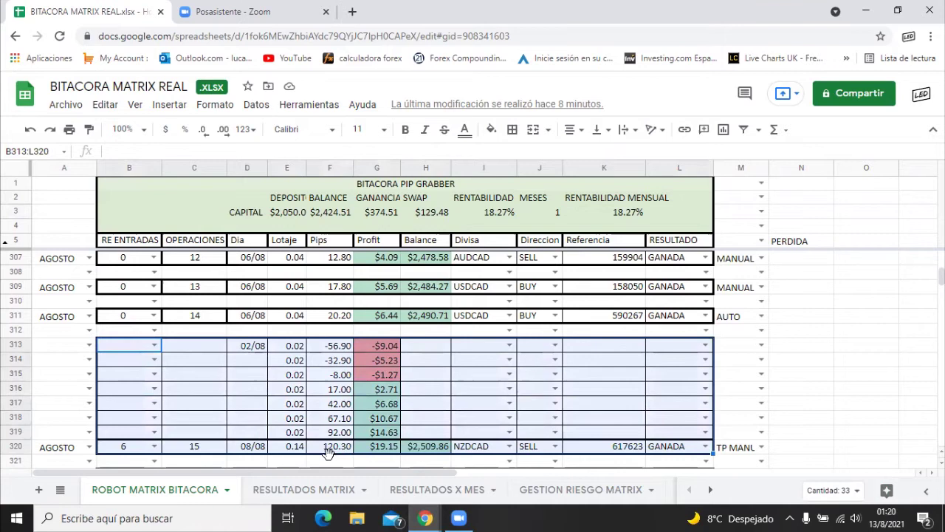
left_click(330, 452)
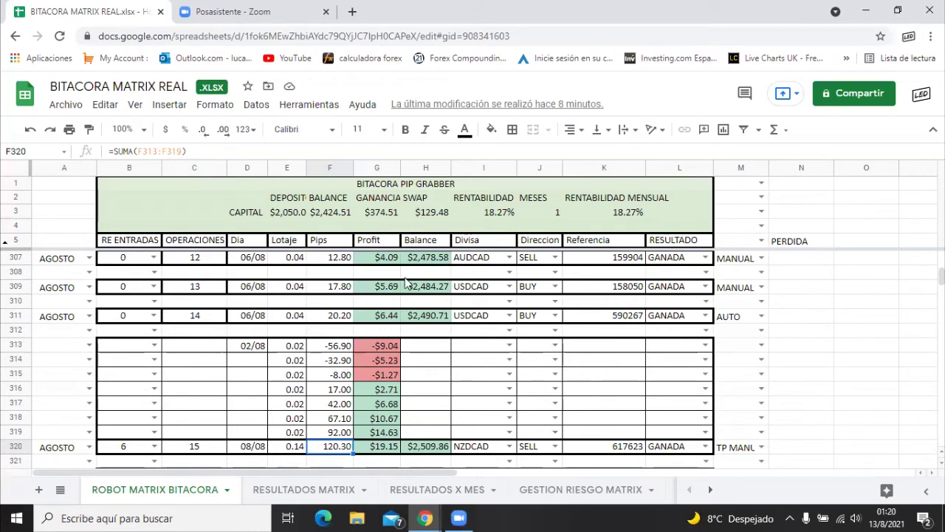
Go through the re-entry rows 314 to 319 of operation 15 one by one, ending on its total pips cell
left_click(424, 517)
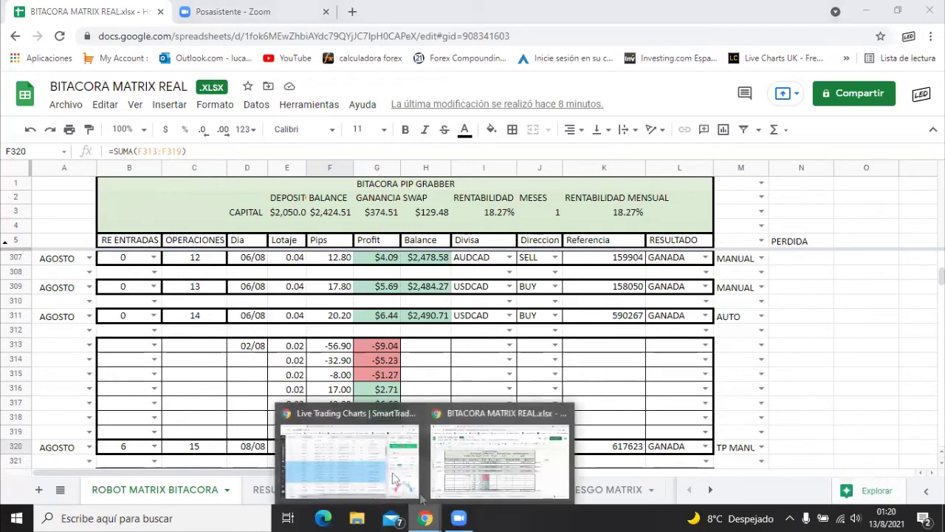
left_click(130, 432)
left_click(130, 344)
left_click_drag(131, 365, 131, 441)
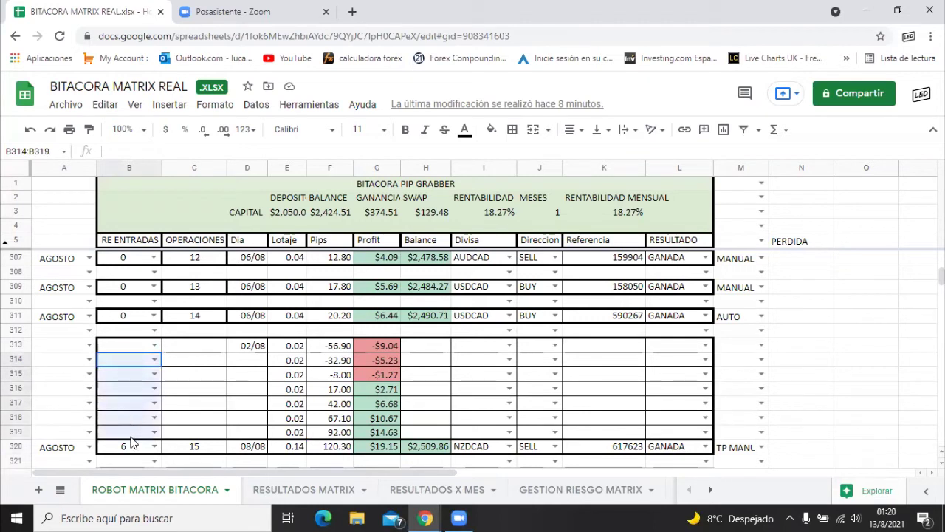
left_click(136, 346)
key("Down")
key("Down")
key("Down")
key("Down")
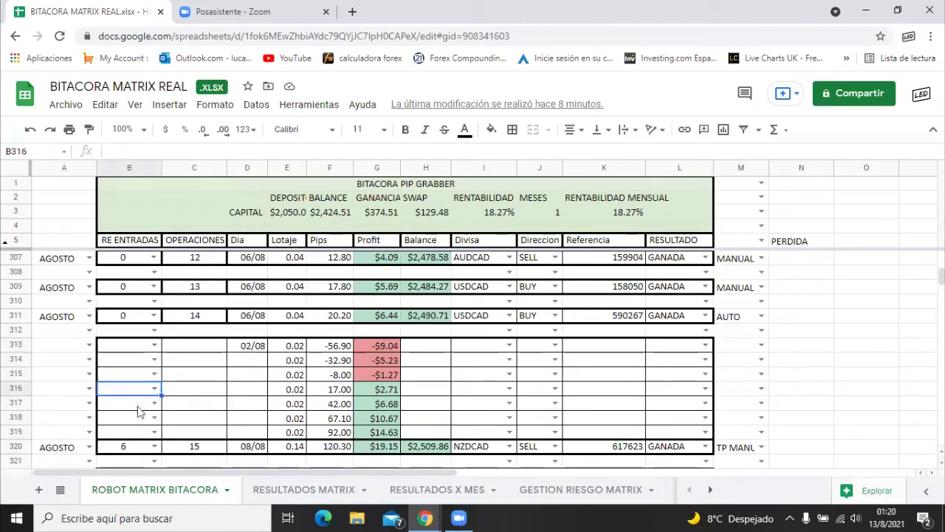
key("Down")
key("Down")
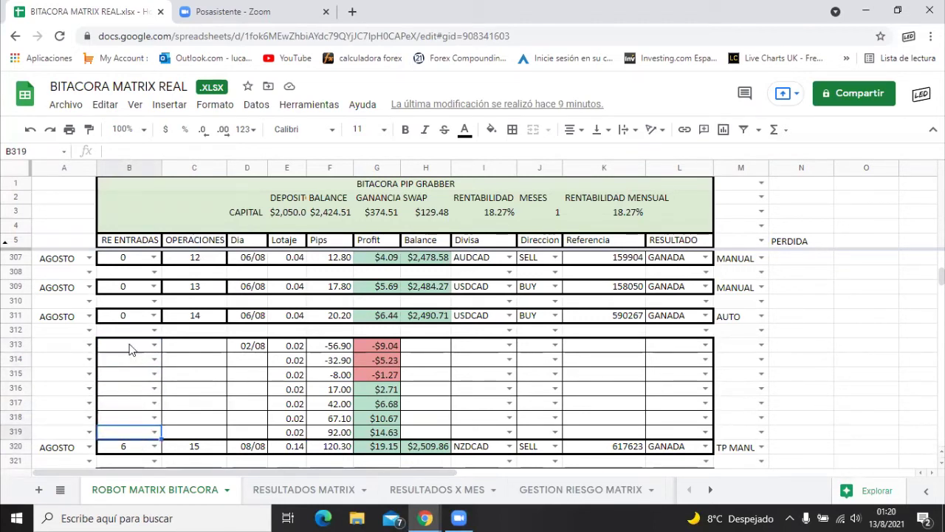
left_click(214, 375)
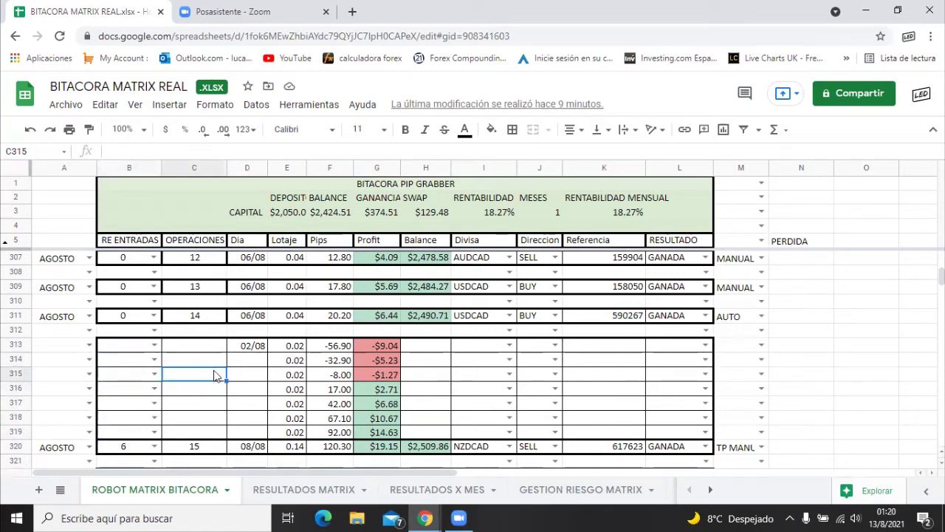
left_click(340, 450)
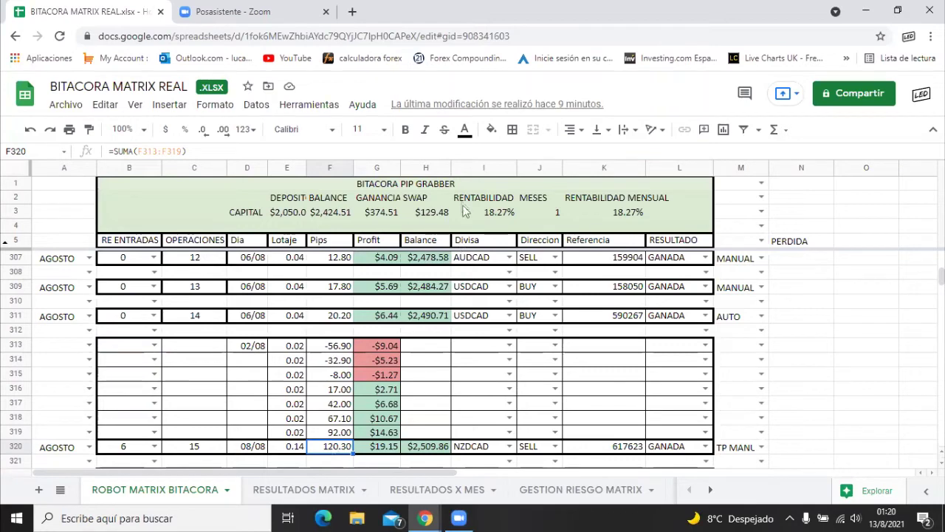
Return to the trading log spreadsheet and view the last August operations, up to number 23
mouse_move(426, 517)
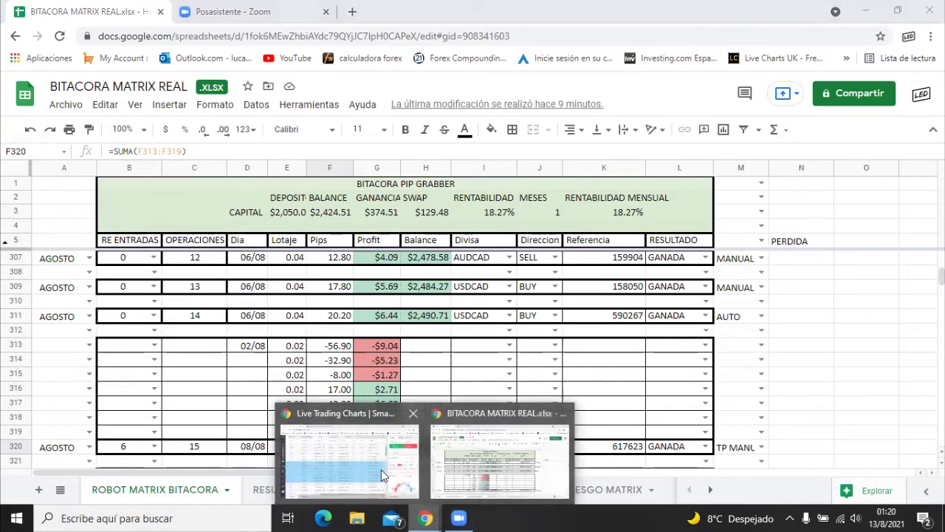
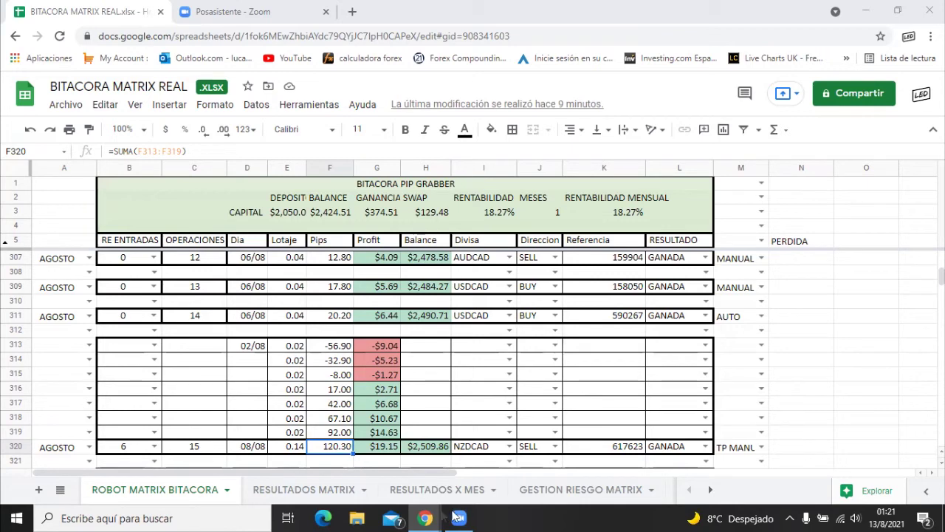
mouse_move(432, 516)
left_click(494, 465)
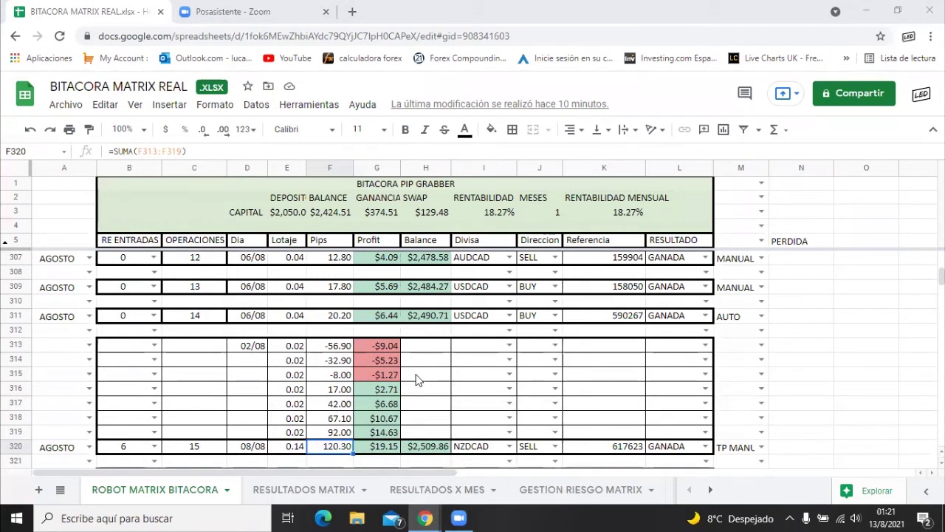
left_click_drag(915, 403, 914, 320)
scroll(913, 320, "down", 7)
scroll(407, 355, "down", 2)
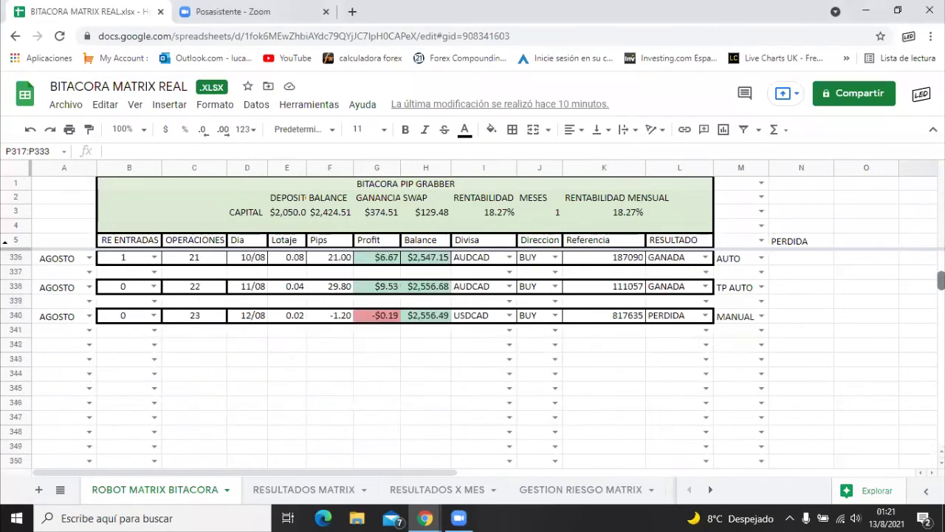
Open the RESULTADOS MATRIX sheet and highlight the operations, pips and USD results per currency pair
left_click(301, 490)
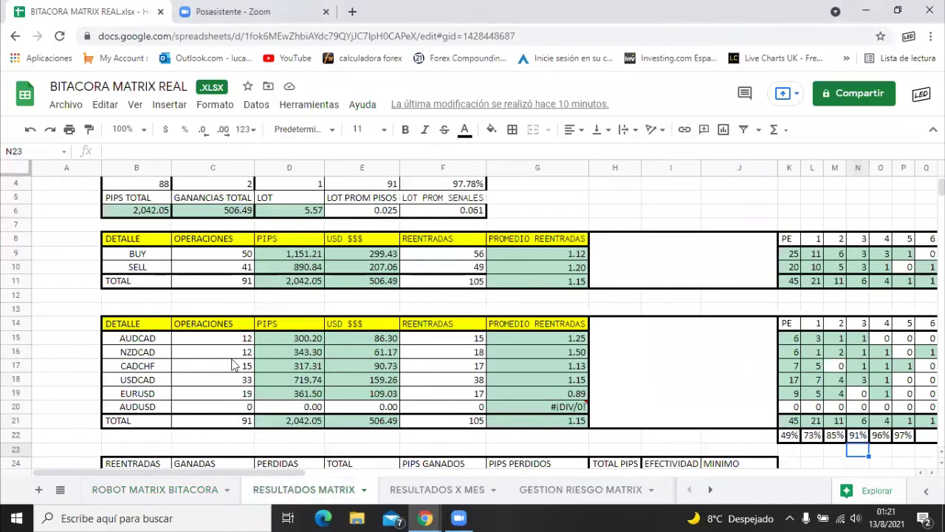
left_click_drag(131, 338, 303, 396)
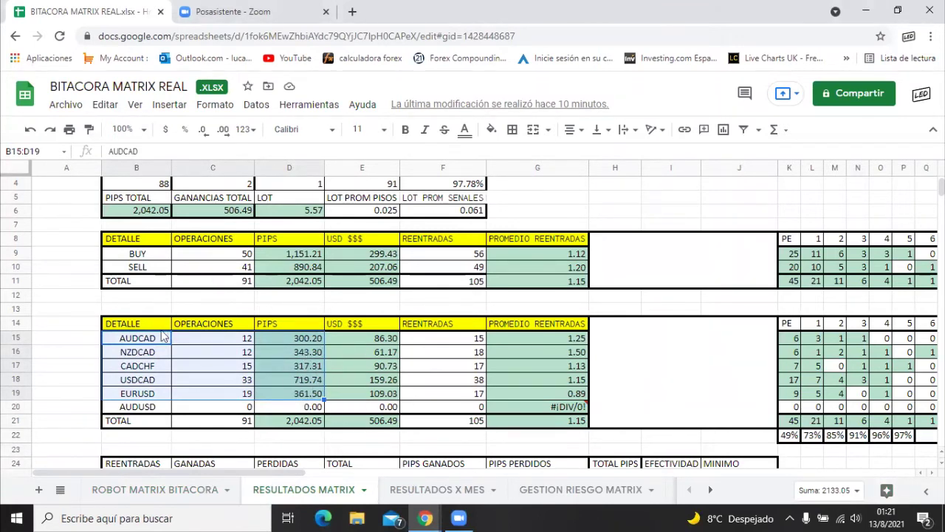
left_click_drag(137, 341, 311, 408)
left_click_drag(135, 347, 317, 405)
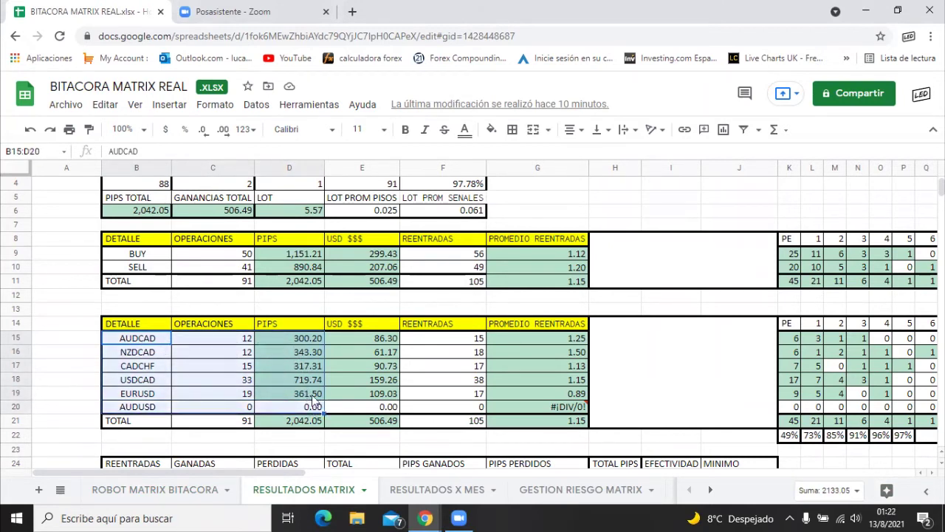
left_click_drag(361, 339, 366, 395)
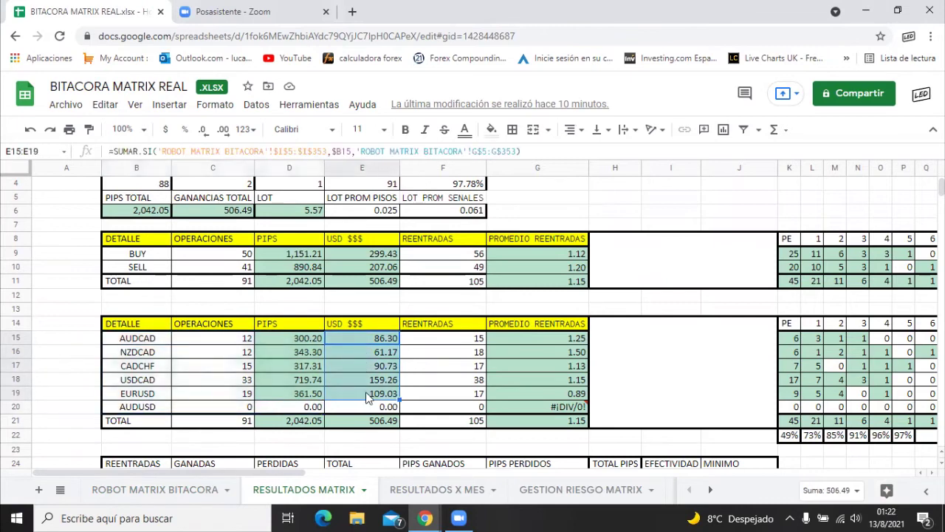
Check USDCAD's USD profit and re-entries, and highlight the average re-entries from AUDCAD to EURUSD
left_click(378, 381)
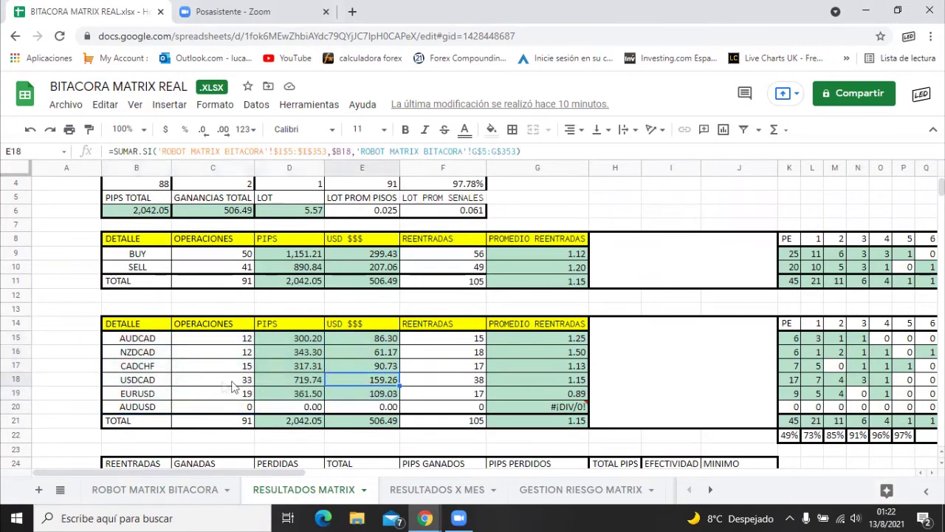
left_click(451, 384)
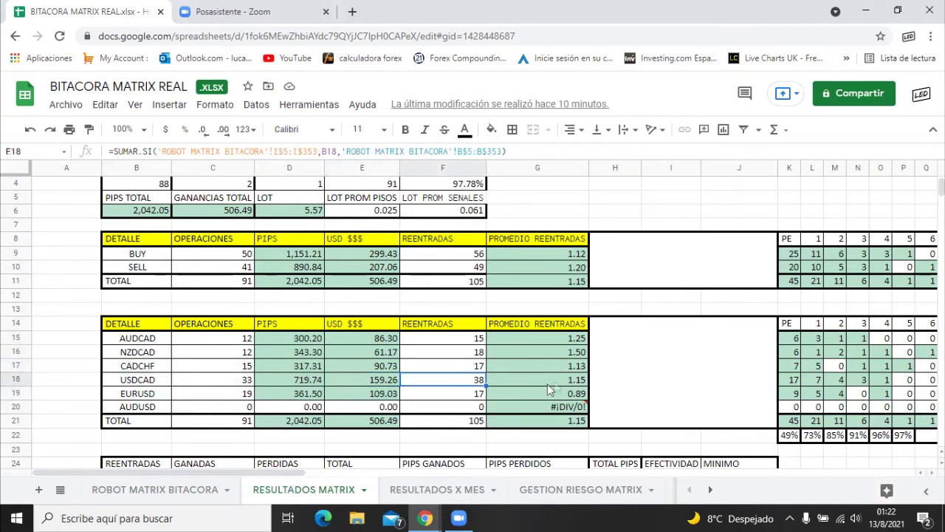
left_click_drag(579, 343, 580, 399)
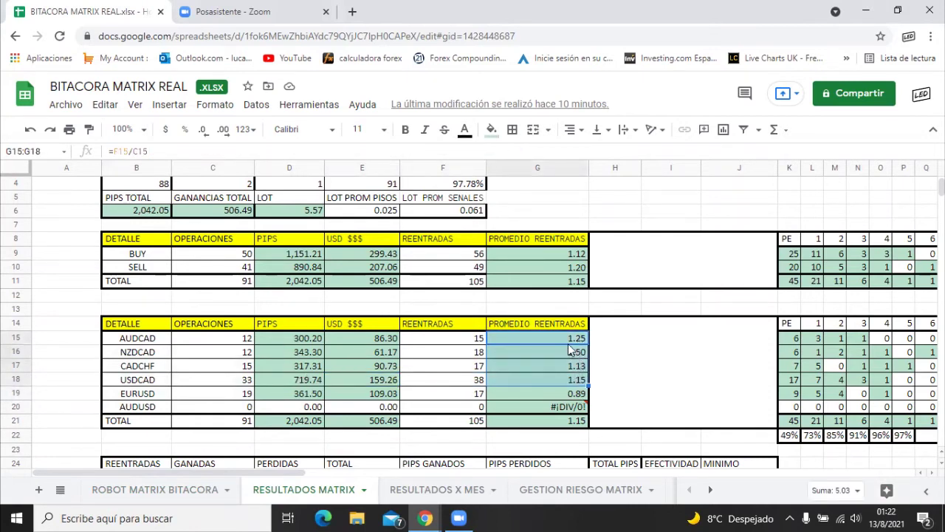
left_click(571, 342)
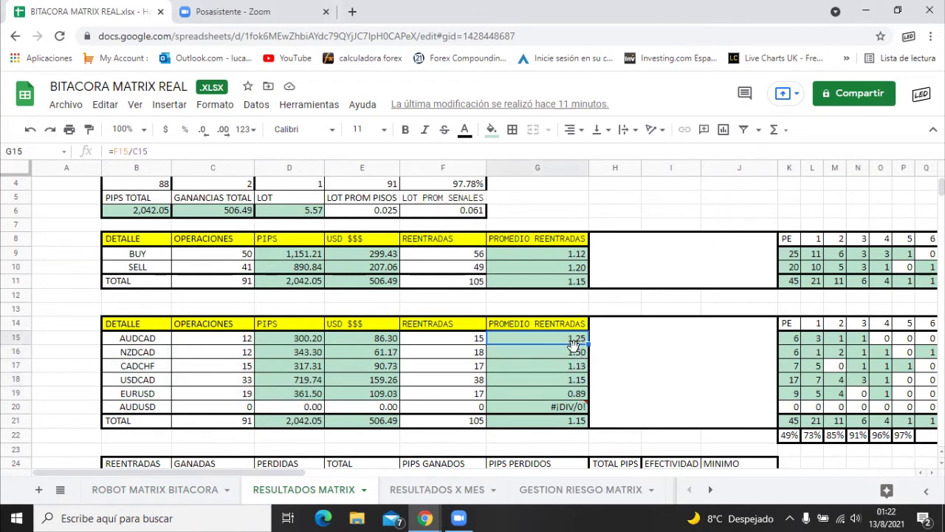
left_click_drag(574, 344, 543, 389)
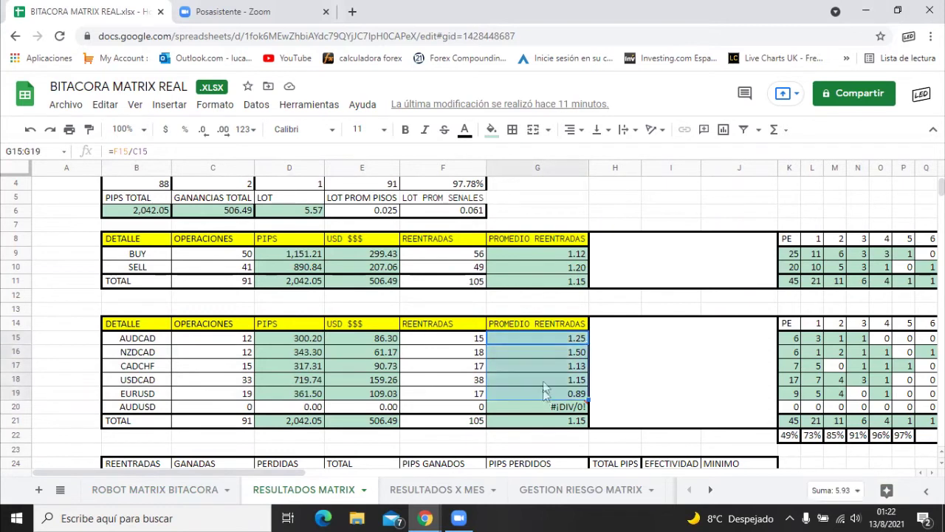
left_click(555, 338)
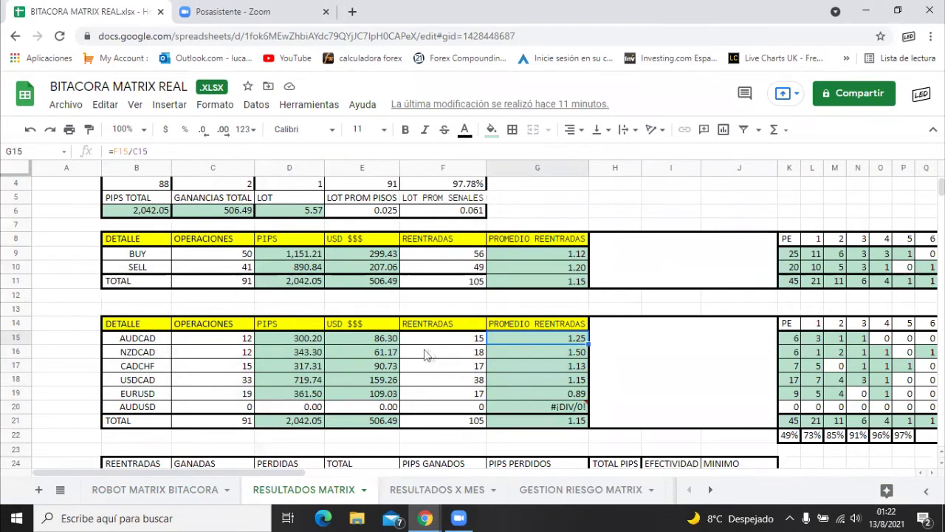
Check AUDCAD's pips and compare USDCAD's number of operations with its re-entries
left_click(301, 341)
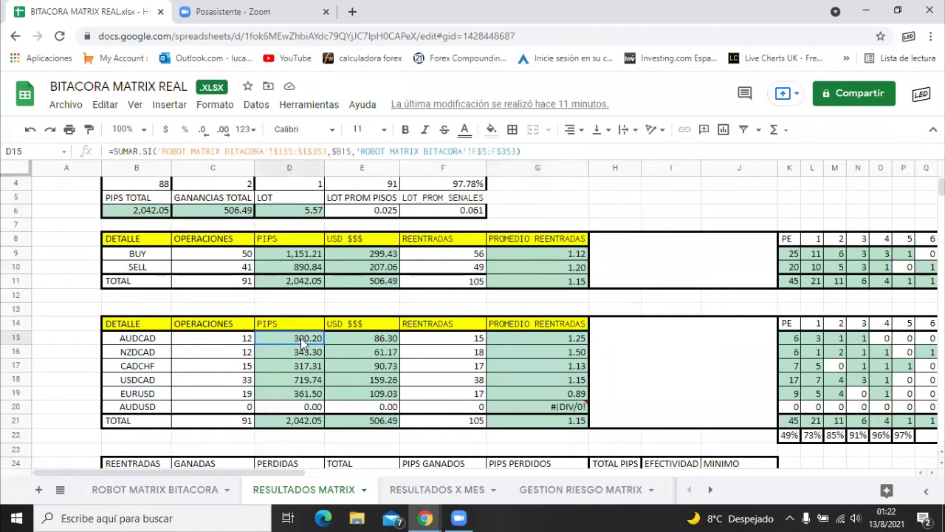
left_click(238, 381)
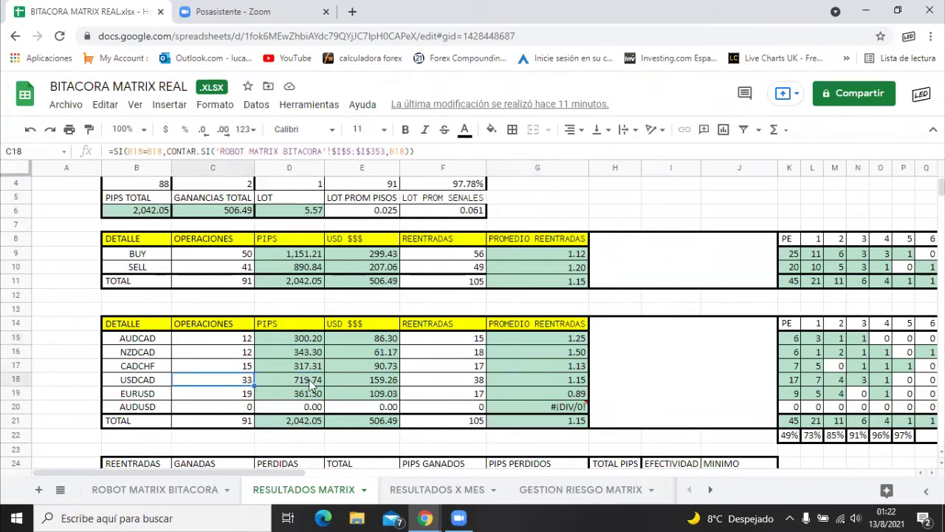
left_click(148, 390)
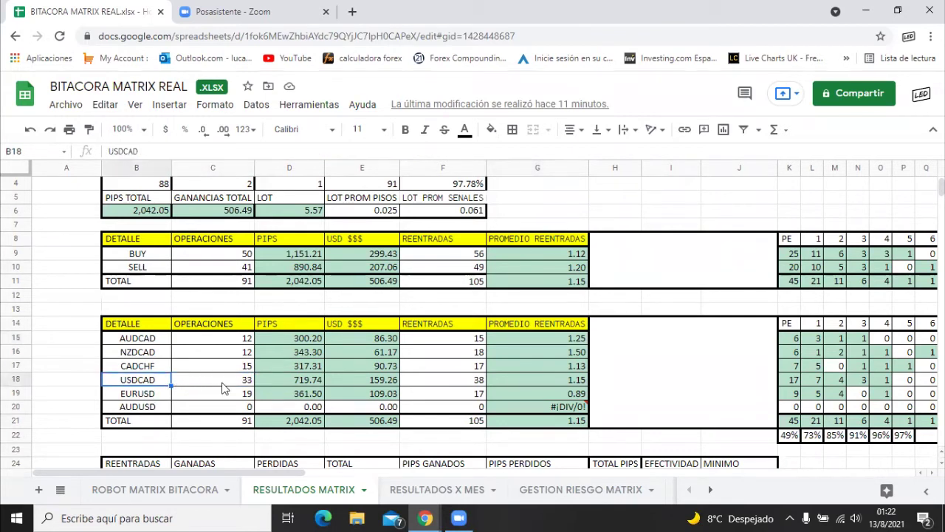
left_click(481, 384)
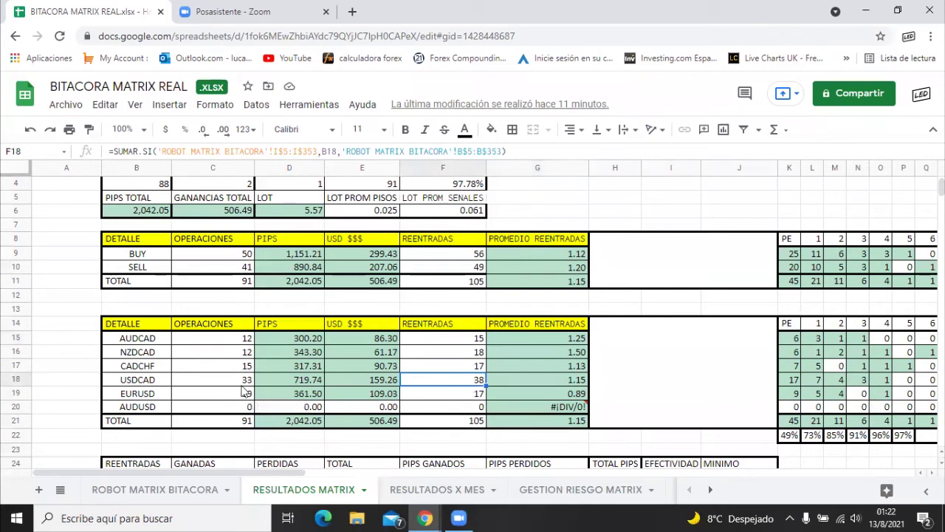
Highlight the per-pair results block from AUDCAD to AUDUSD through the re-entries column, ending on EURUSD's re-entries
left_click(134, 326)
left_click_drag(134, 340, 480, 410)
left_click_drag(122, 340, 478, 422)
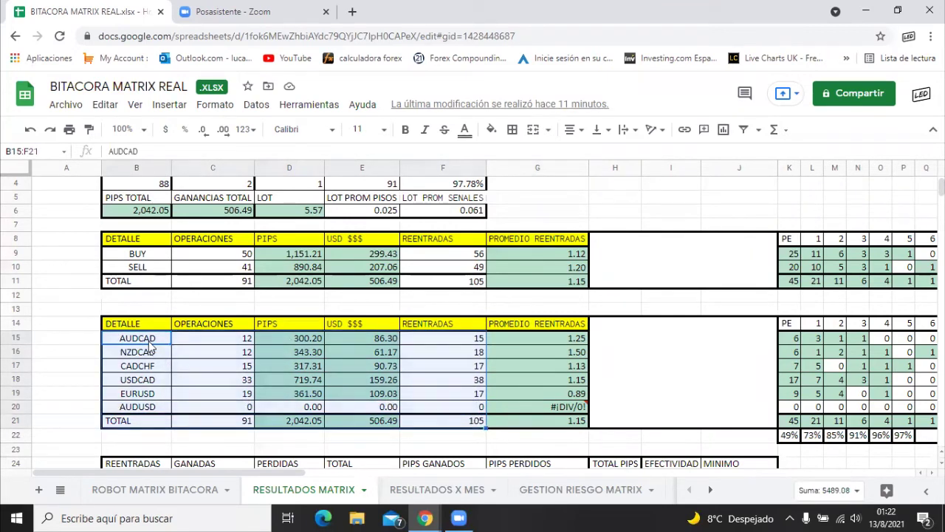
left_click_drag(151, 343, 477, 408)
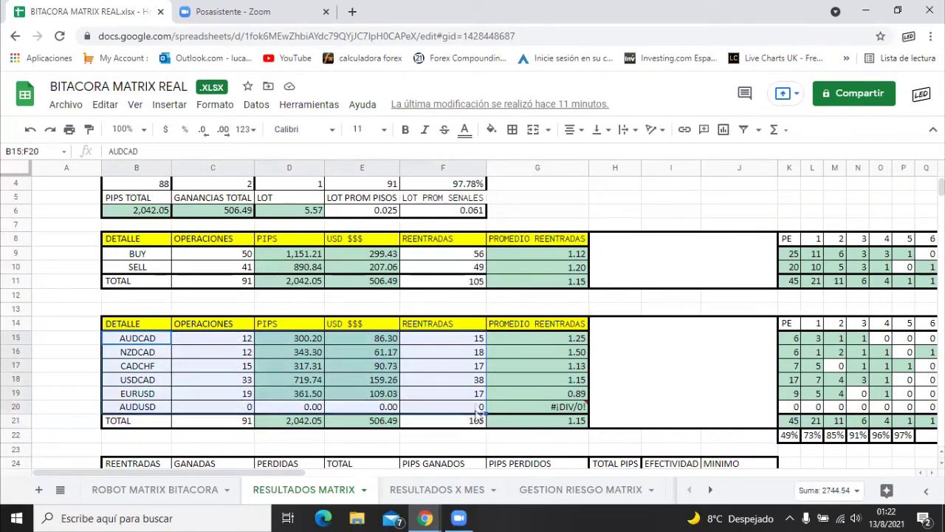
left_click(476, 397)
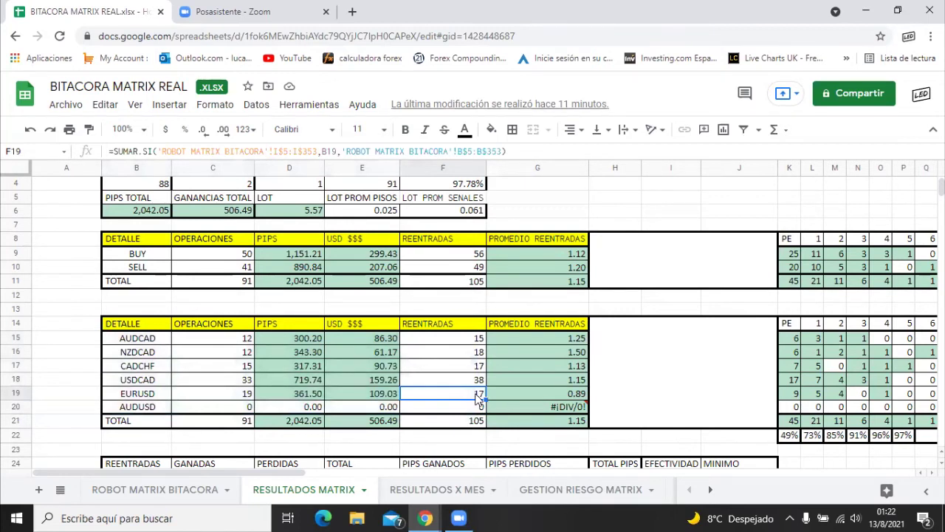
Compare the average re-entries of NZDCAD with those of EURUSD
left_click(147, 356)
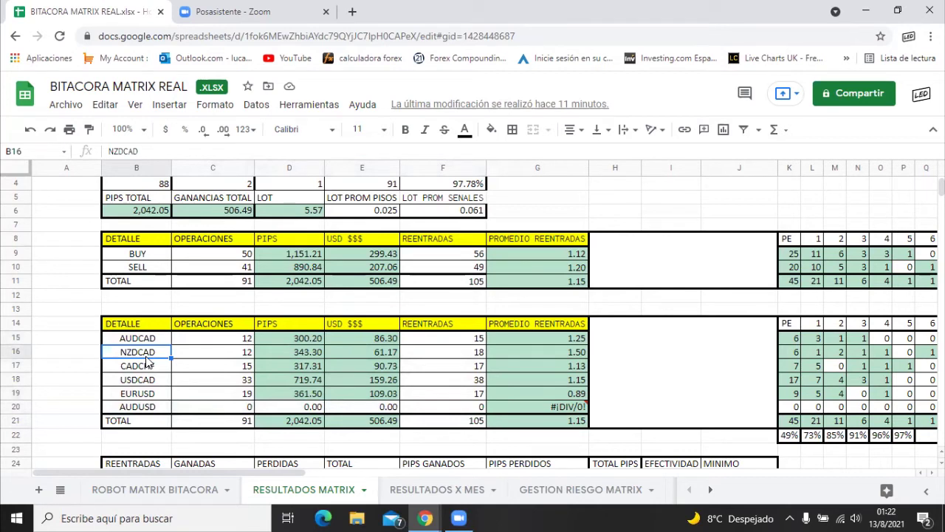
left_click(576, 352)
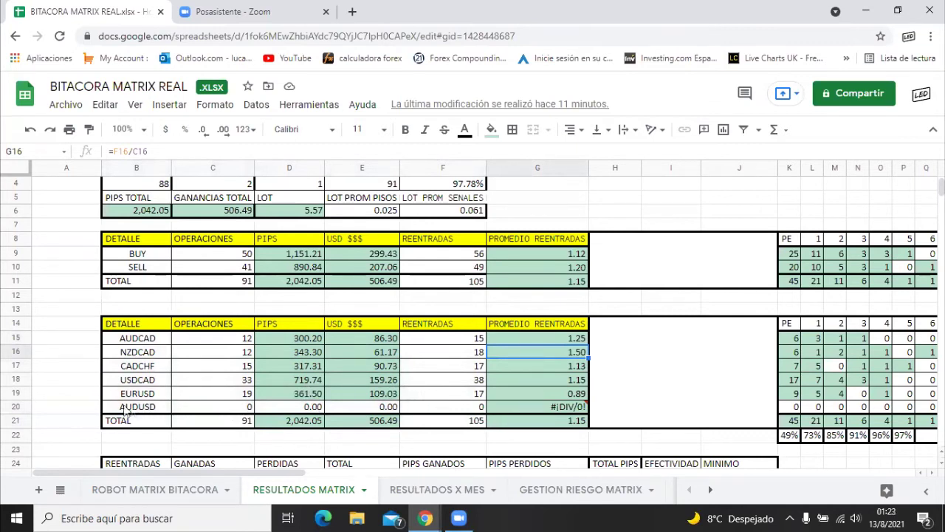
left_click(127, 396)
left_click(578, 397)
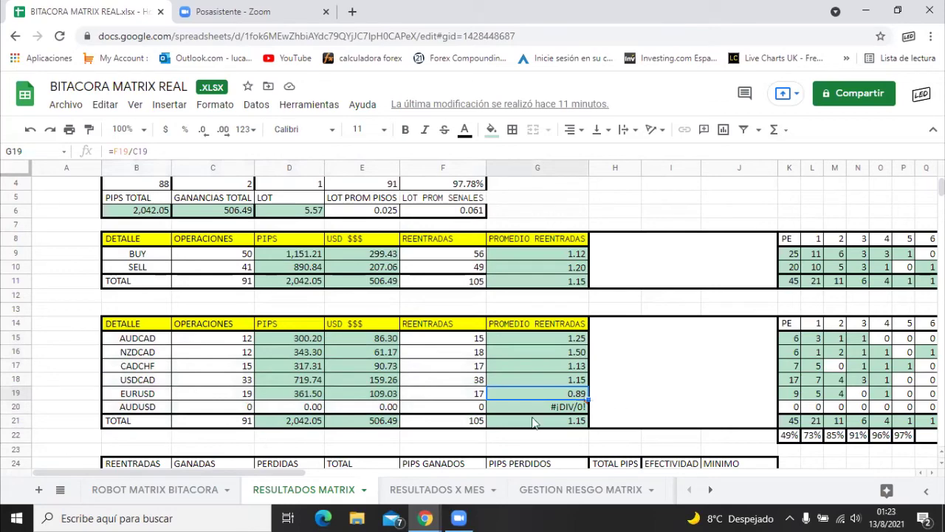
Highlight the re-entry distribution from AUDCAD to CADCHF, and check EURUSD's counts for five and six re-entries
left_click_drag(271, 478, 399, 478)
left_click(340, 338)
left_click_drag(344, 347, 576, 376)
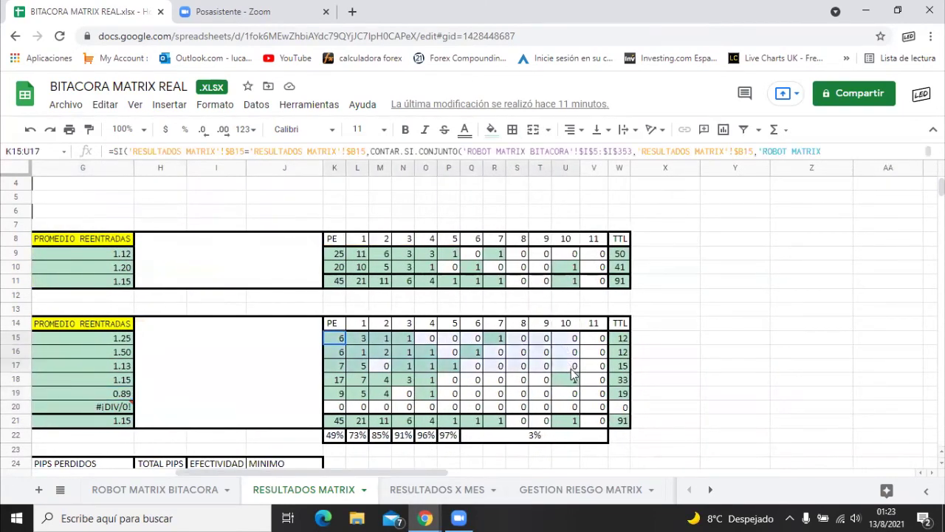
left_click(452, 339)
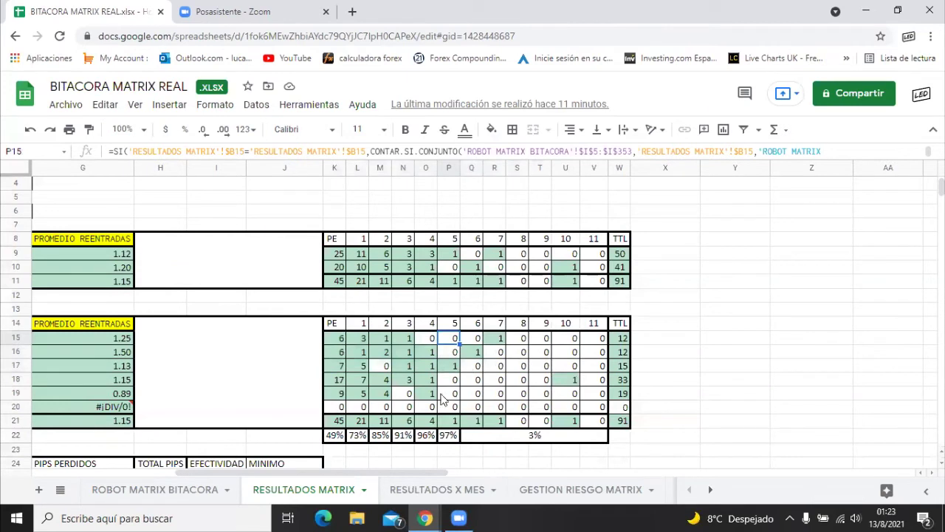
left_click(477, 395)
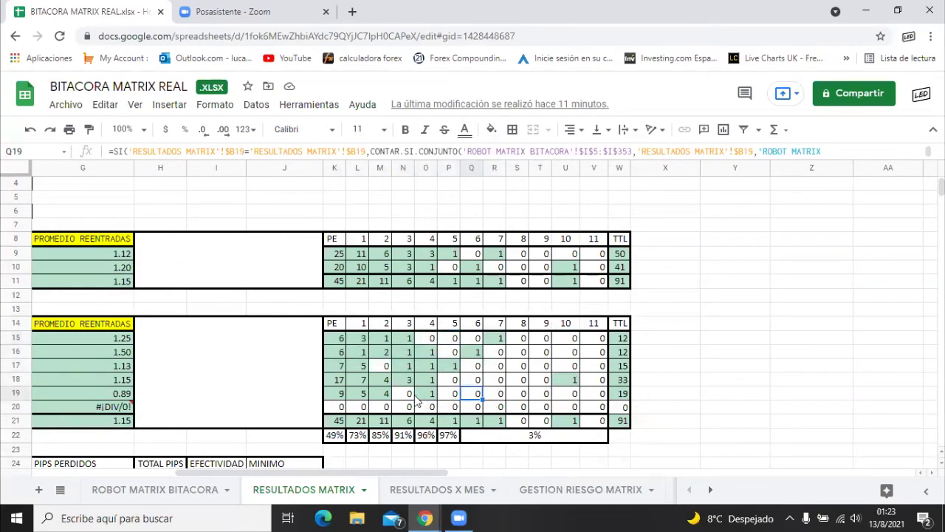
left_click(454, 394)
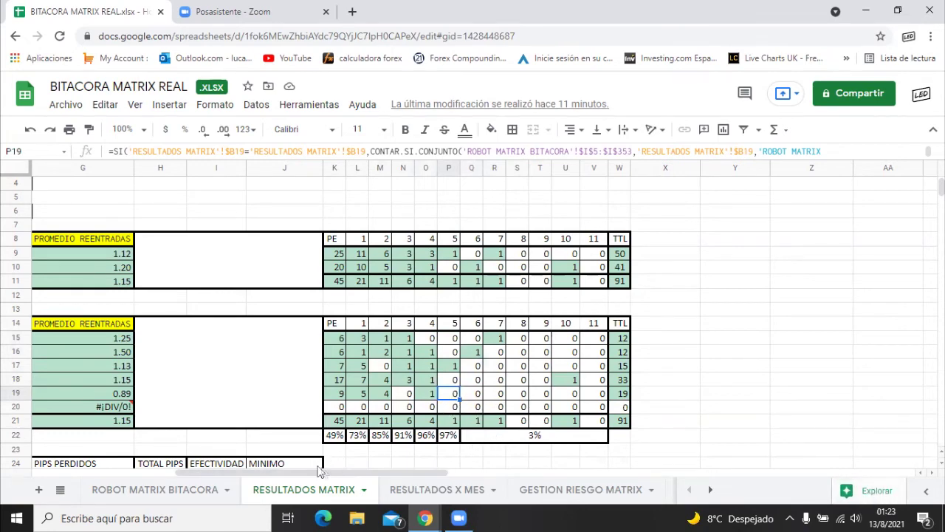
scroll(249, 402, "left", 6)
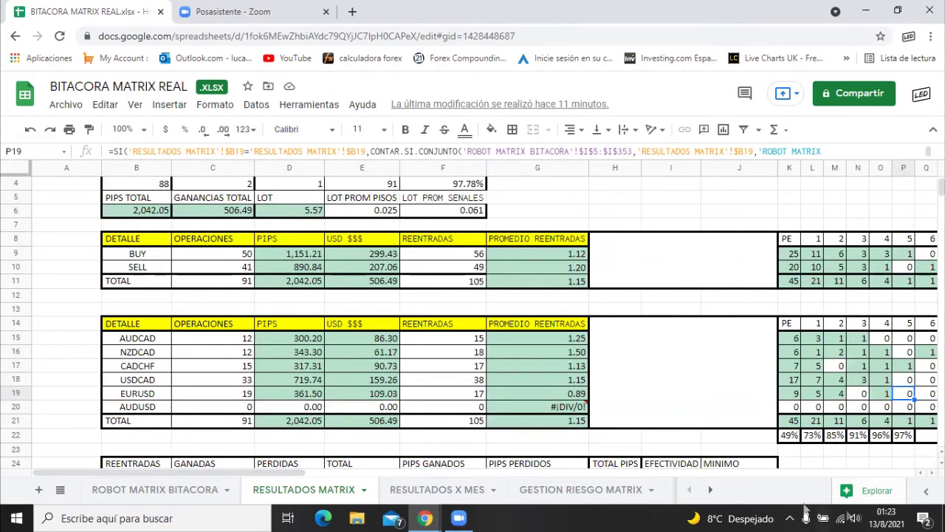
key("Right")
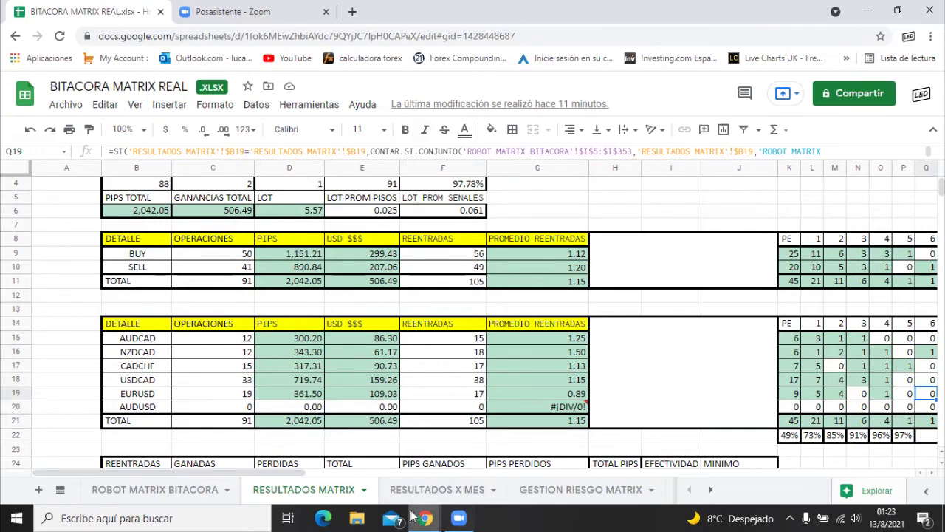
Switch to the SmartTrader window, restore the EUR/USD 15-minute chart above the history, and bring its buy entries into view
mouse_move(426, 517)
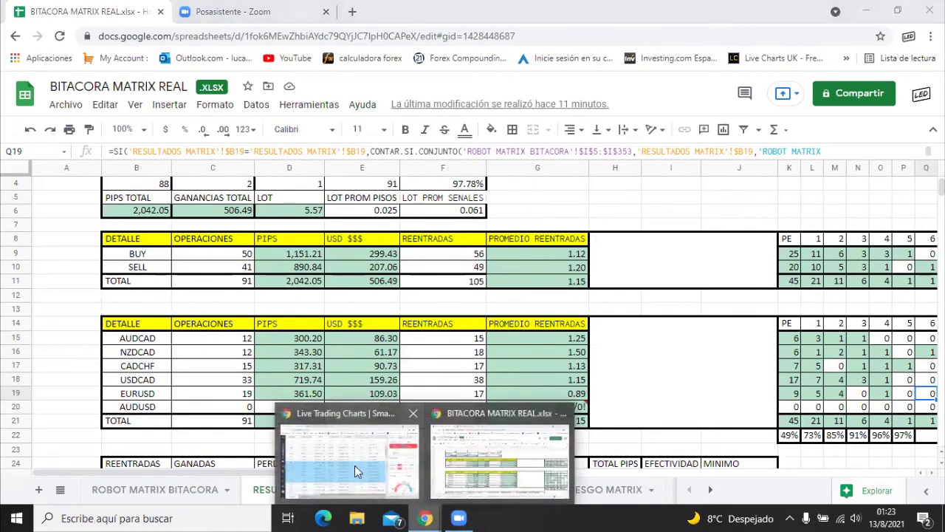
left_click(354, 466)
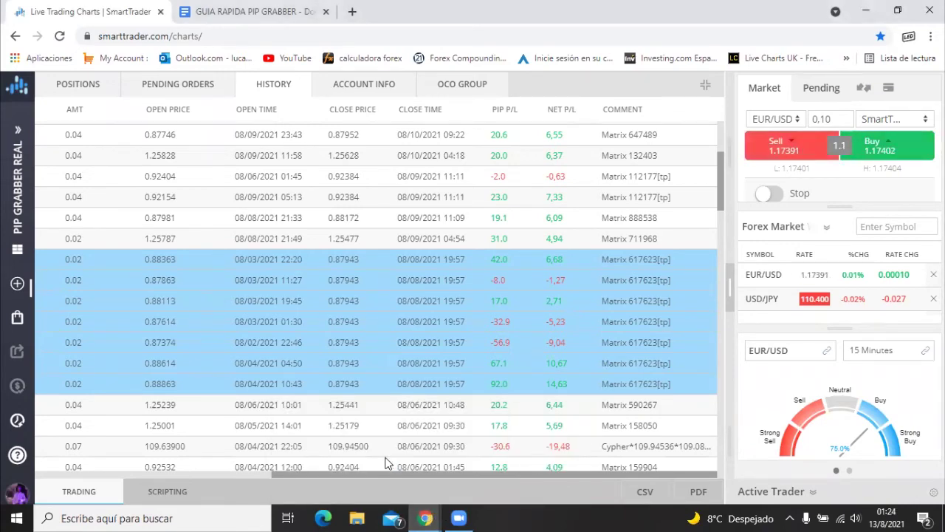
left_click(707, 90)
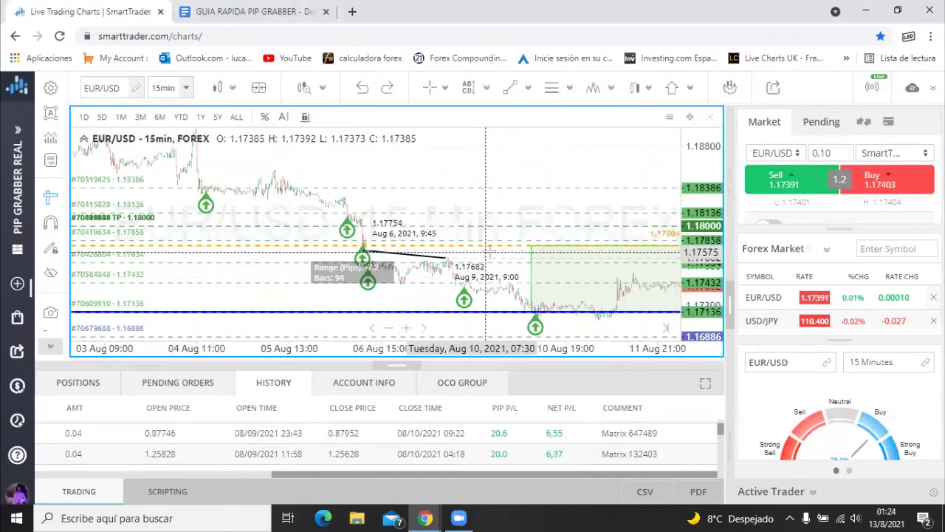
left_click_drag(513, 303, 376, 262)
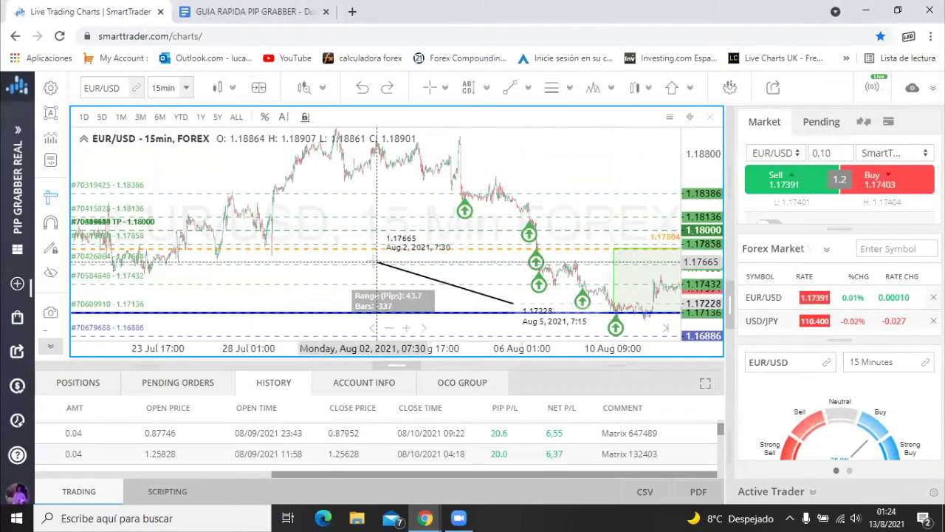
left_click_drag(480, 283, 253, 229)
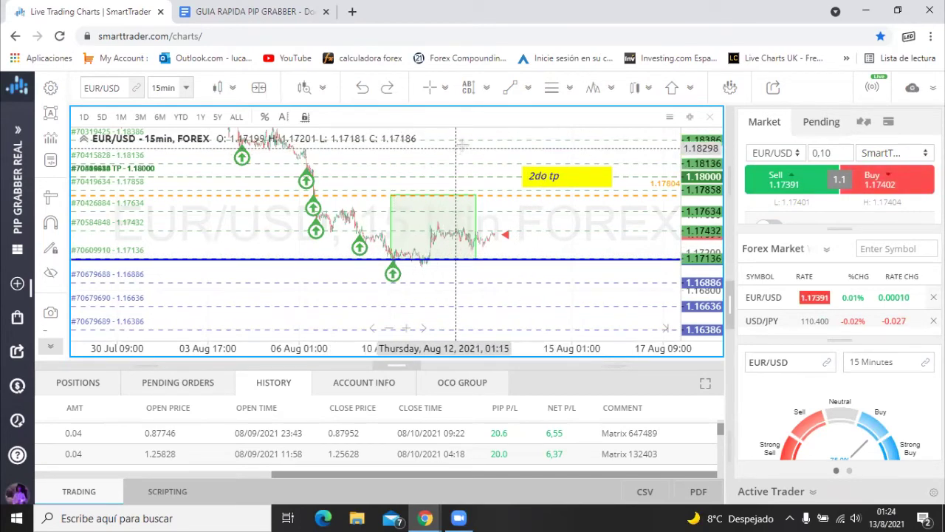
left_click_drag(480, 151, 458, 171)
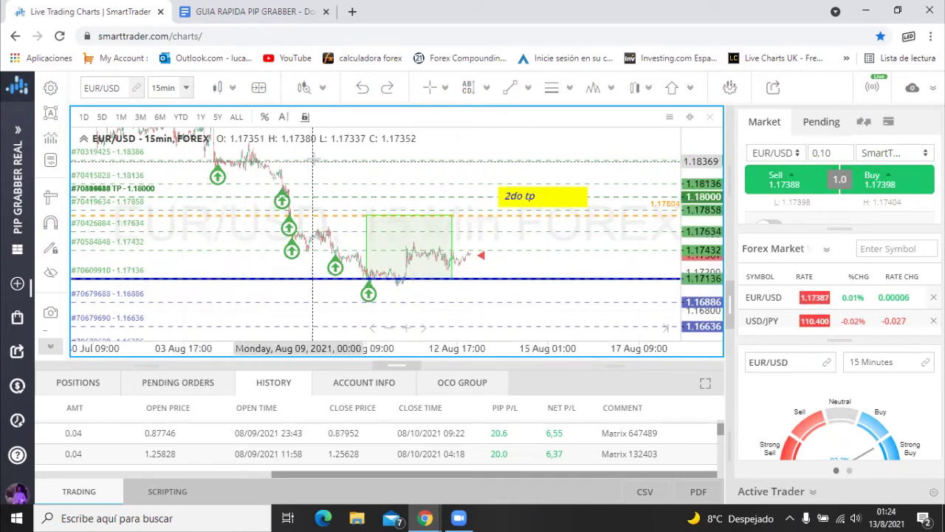
scroll(430, 185, "right", 1)
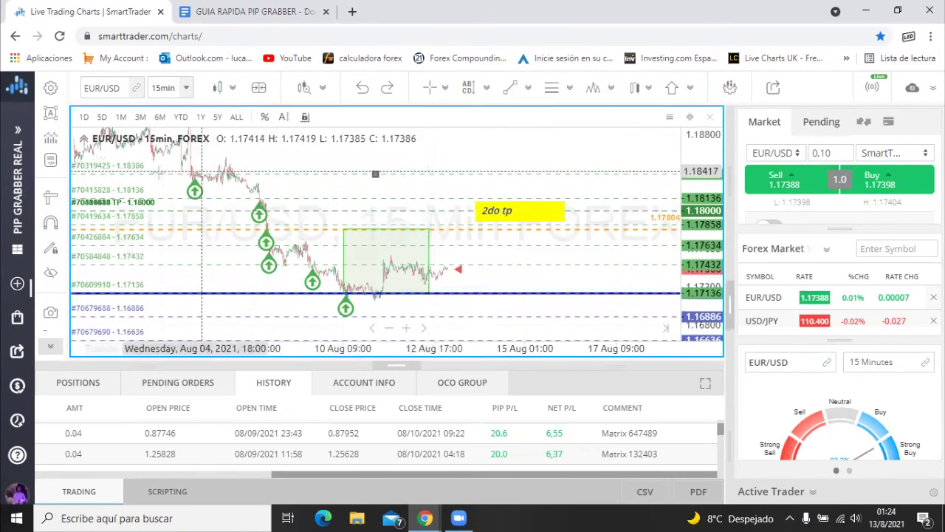
Measure pip ranges upward from the 1.18386 and 1.18136 entry lines on the EUR/USD chart
left_click(50, 198)
left_click(404, 173)
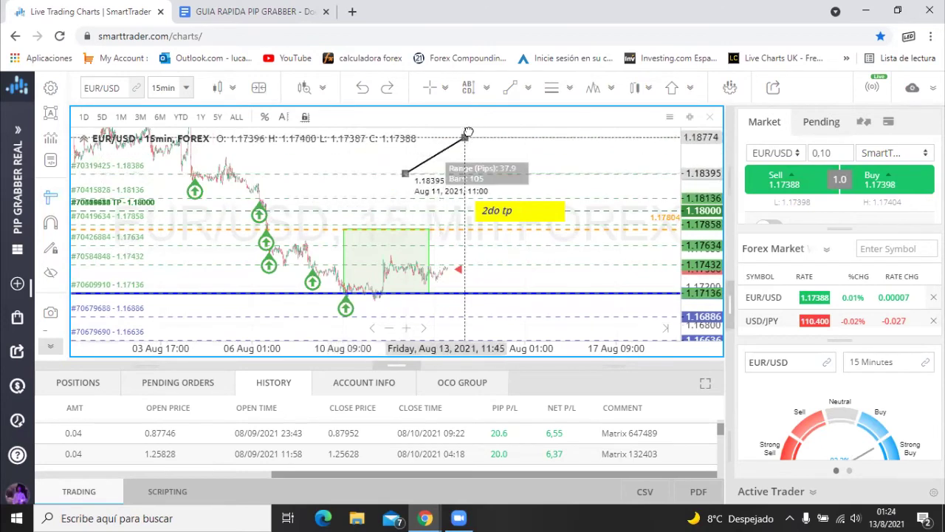
left_click(465, 136)
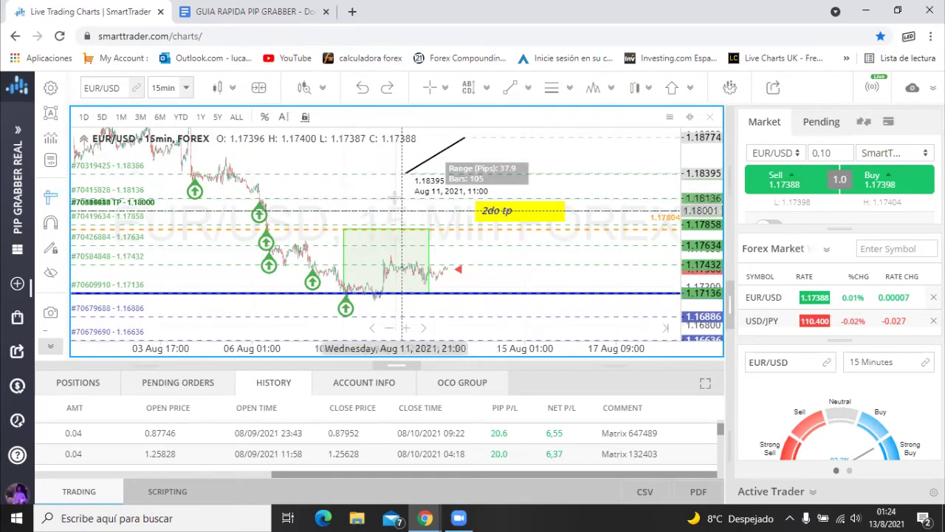
left_click(404, 187)
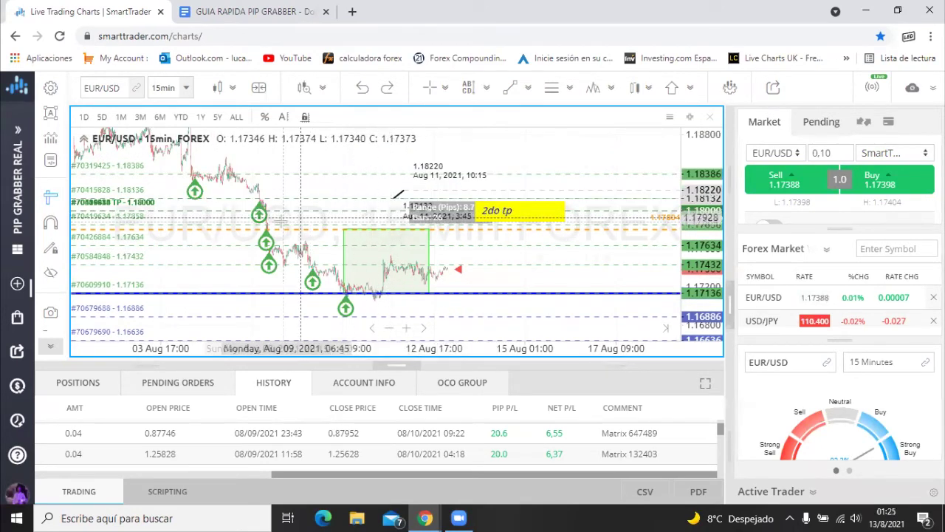
left_click(348, 198)
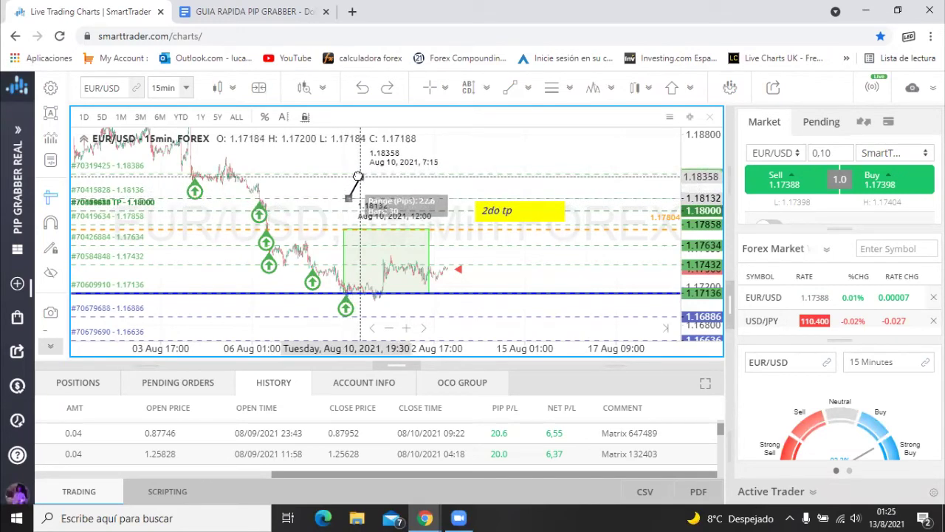
Measure pip ranges upward from the 1.17858, 1.17634 and 1.17432 entry lines on the EUR/USD chart
left_click(342, 223)
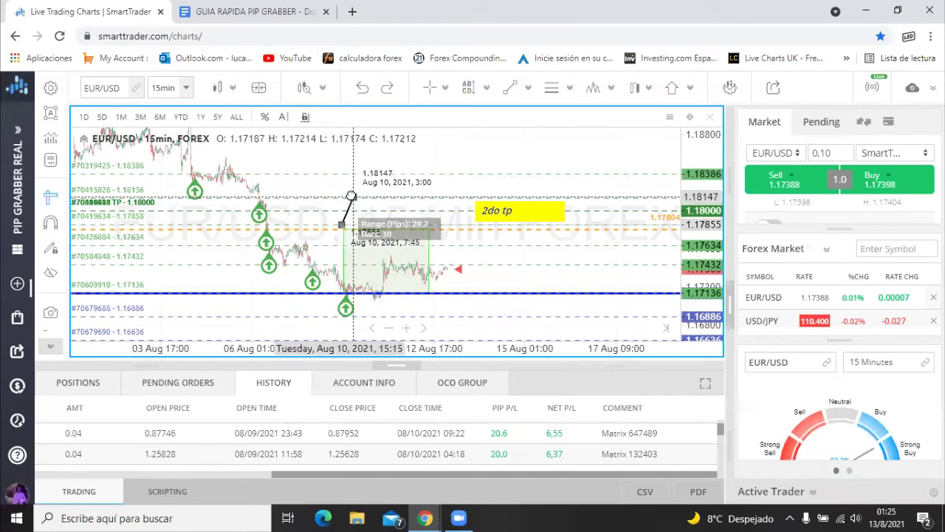
left_click(354, 194)
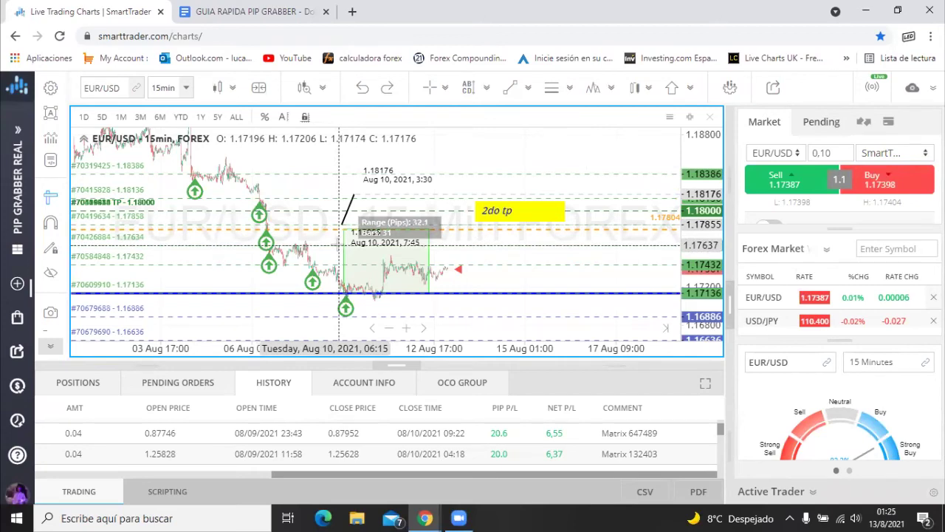
left_click(339, 245)
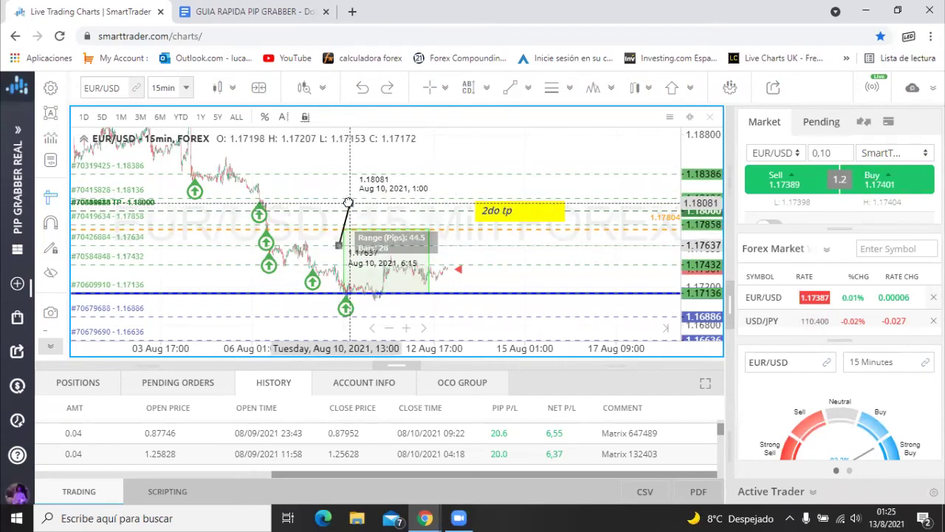
left_click(350, 204)
left_click(334, 264)
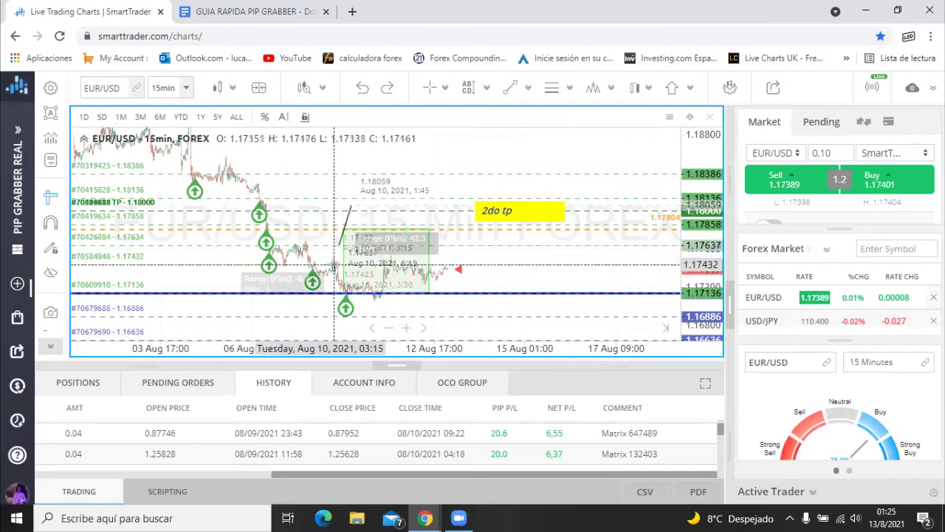
left_click(357, 214)
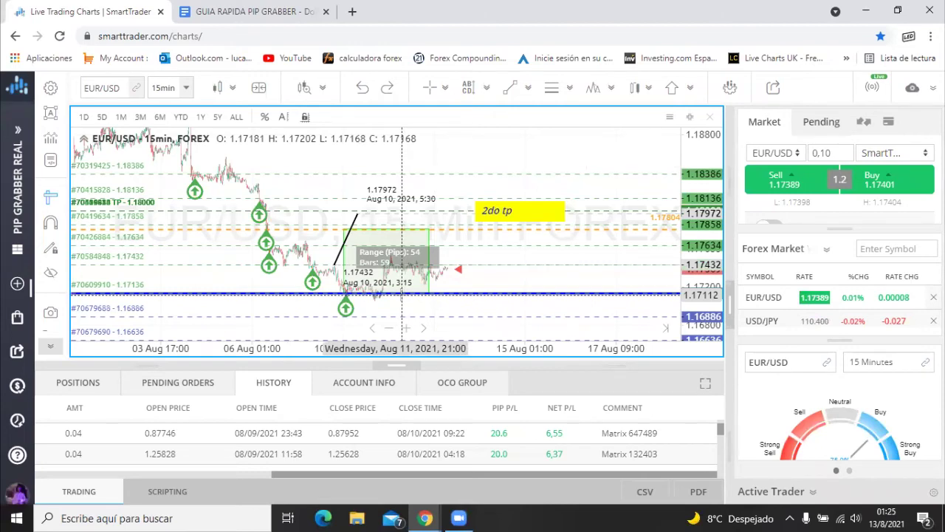
Measure the pip range from the 1.17136 entry to the orange target line, and another upward from the 1.16886 pending line
left_click(423, 293)
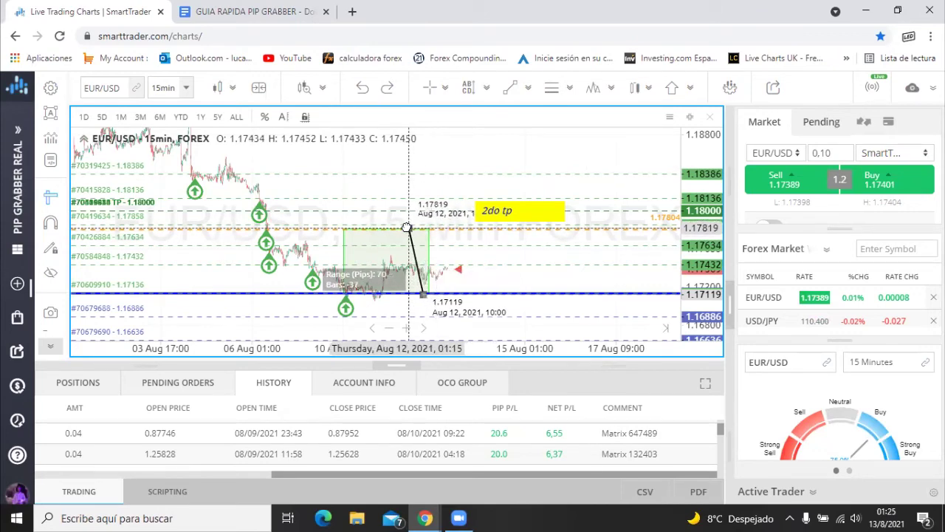
left_click(407, 227)
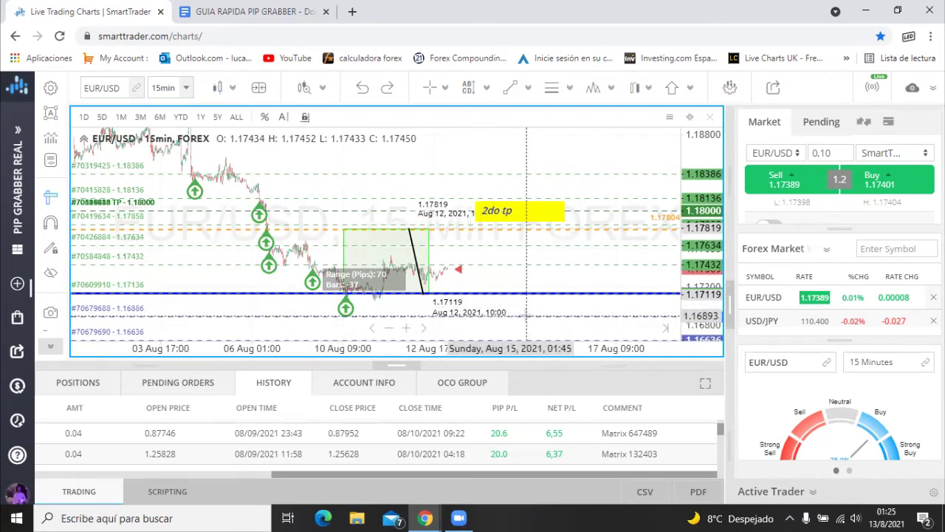
left_click(529, 316)
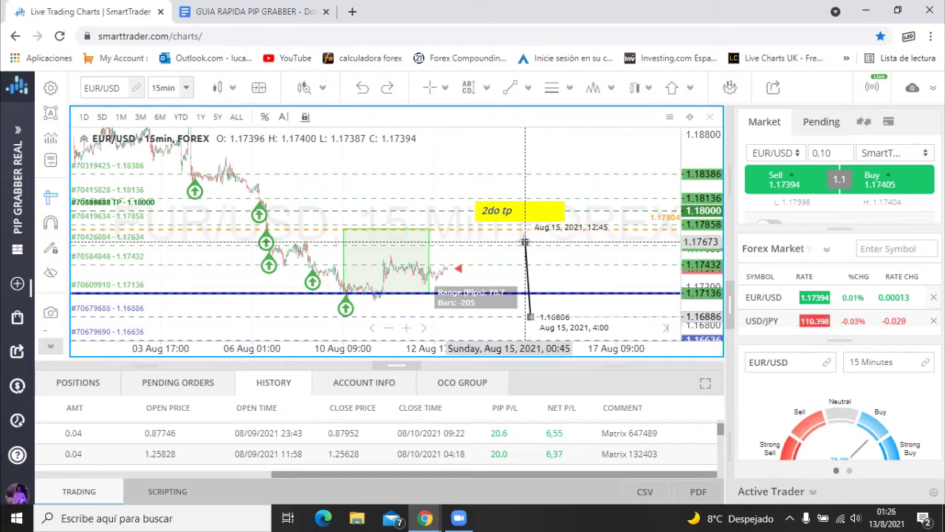
left_click(525, 241)
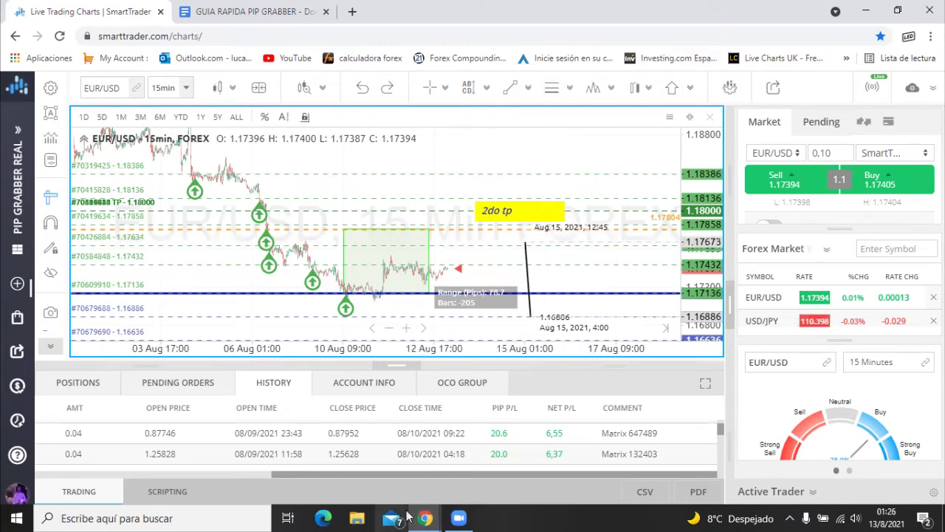
Switch to the BITACORA MATRIX REAL spreadsheet and show the CADCHF SELL and EURUSD BUY tables on the GESTION RIESGO MATRIX sheet
mouse_move(426, 517)
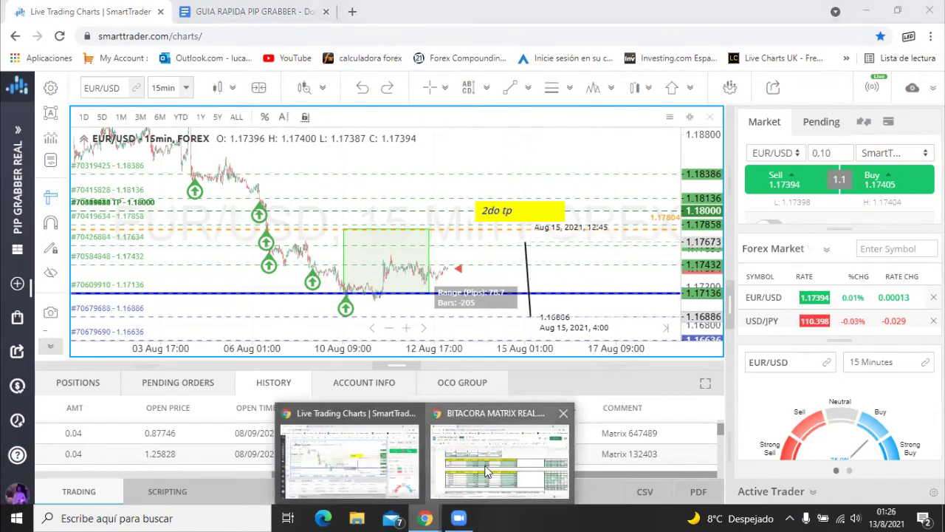
left_click(489, 472)
left_click_drag(316, 474, 512, 473)
left_click(561, 490)
left_click_drag(185, 473, 581, 474)
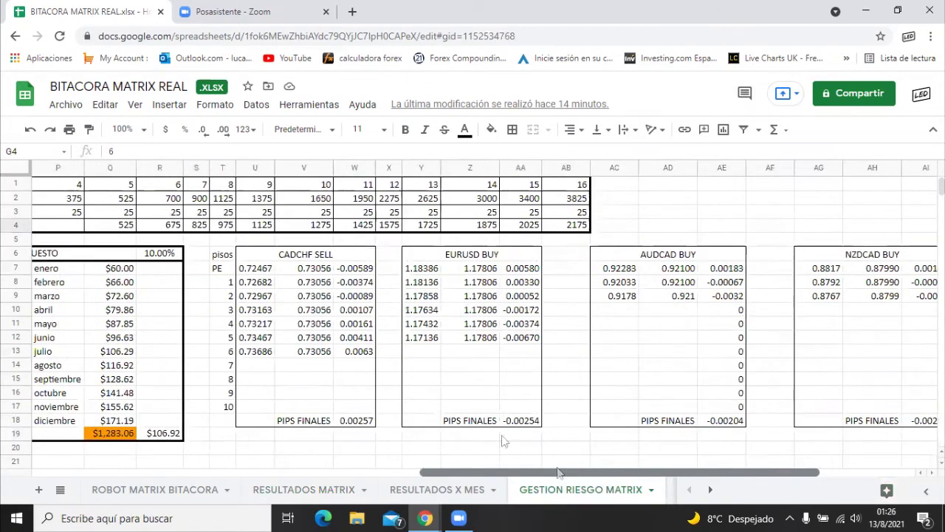
Highlight the CADCHF SELL entry prices and target prices from PE to floor 6, ending on floor 6's target price
left_click(322, 352)
left_click_drag(258, 271, 266, 354)
left_click_drag(318, 273, 320, 356)
left_click(320, 370)
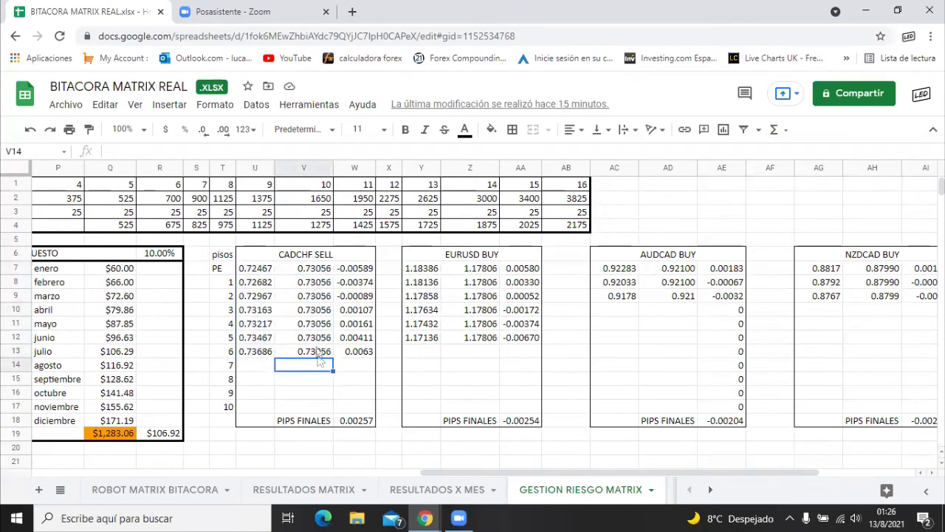
left_click(320, 352)
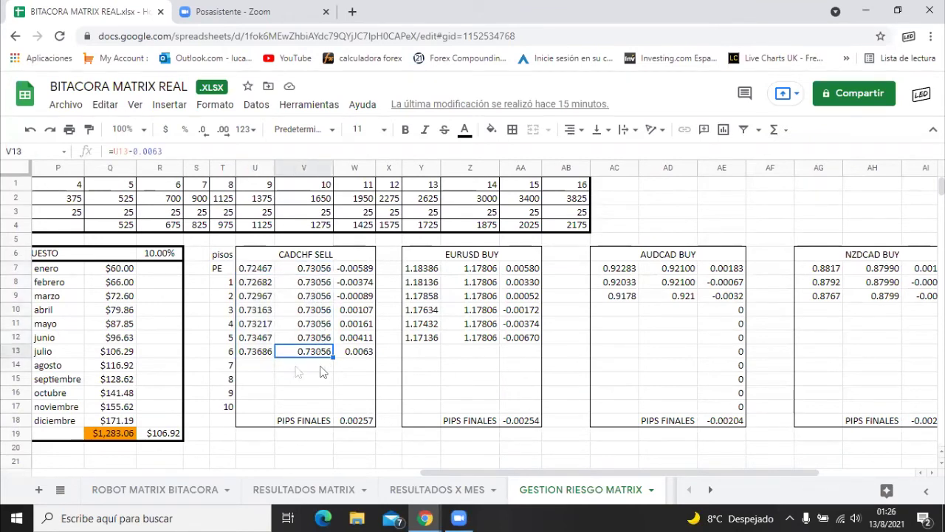
Check floor 6's entry price, target price and pip difference in the CADCHF SELL table, along with its final pips
left_click(263, 355)
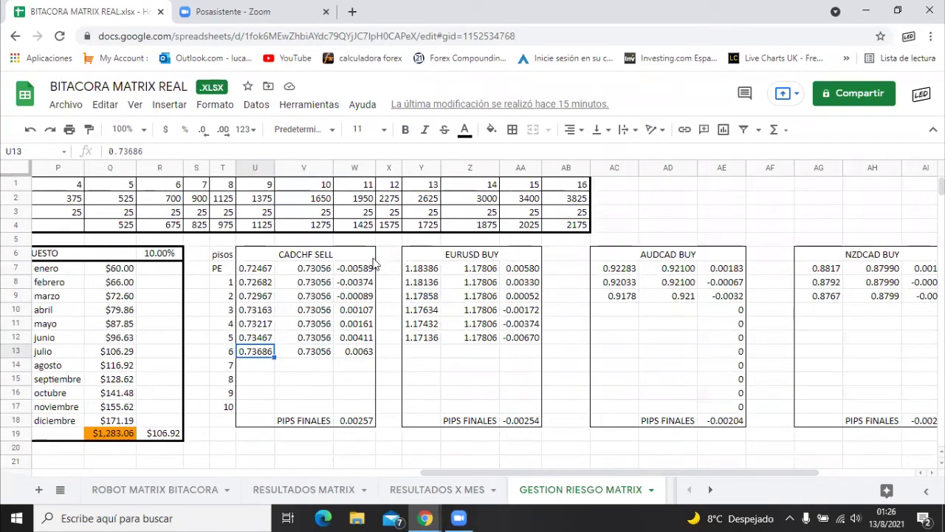
left_click(316, 356)
left_click(364, 360)
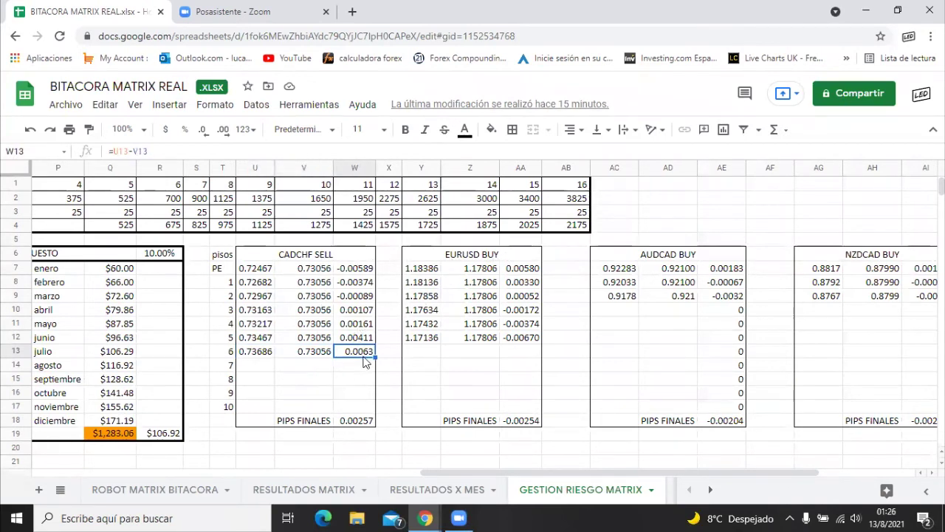
left_click(319, 358)
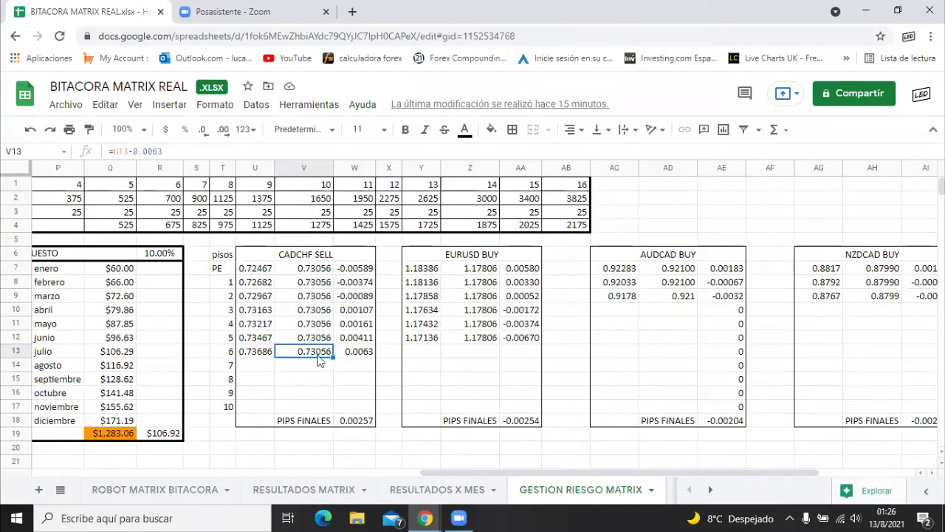
left_click(362, 422)
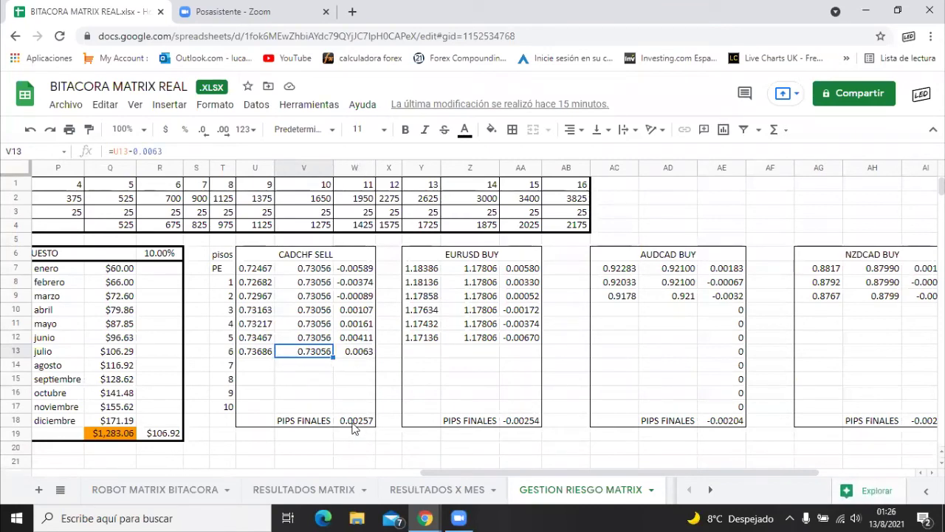
Change floor 6's target price formula in the CADCHF SELL table to =U13-0.0062 and check the table's final pips
left_click(313, 356)
left_click(166, 150)
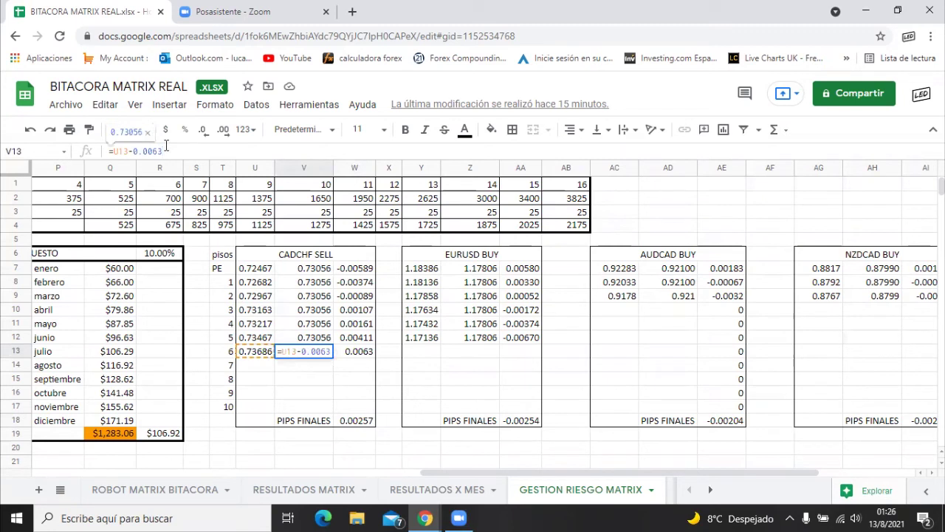
key("BackSpace")
type("2")
key("Return")
left_click(351, 422)
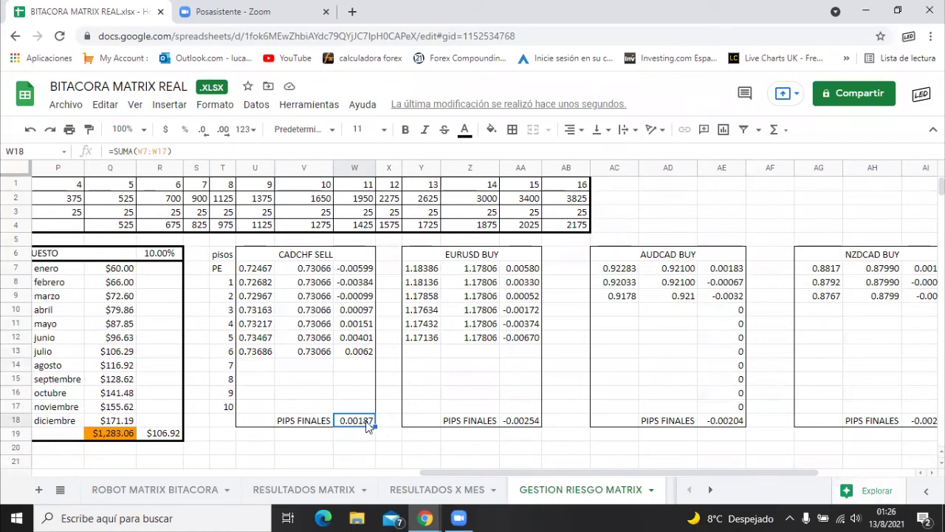
Change the pip offset in CADCHF SELL floor 6's target price formula to 0.0064 and check the final pips
left_click(309, 353)
left_click(185, 152)
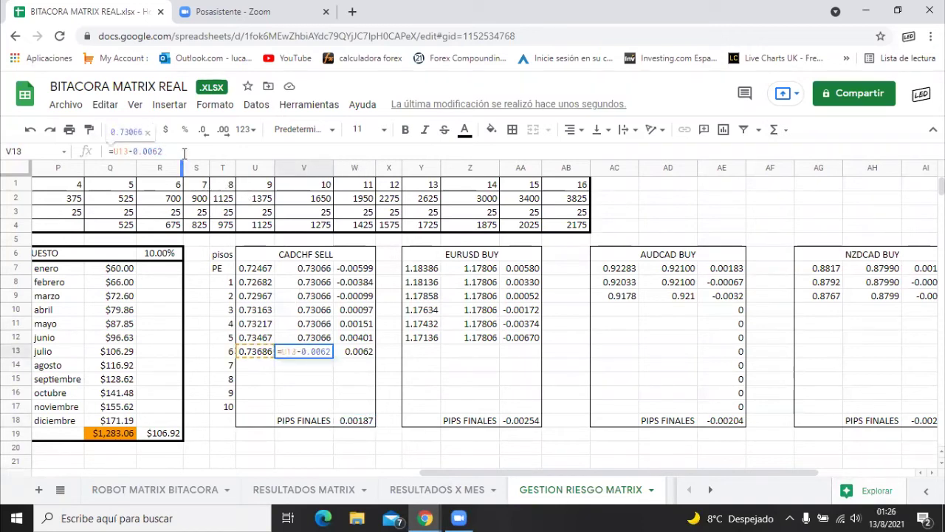
key("Return")
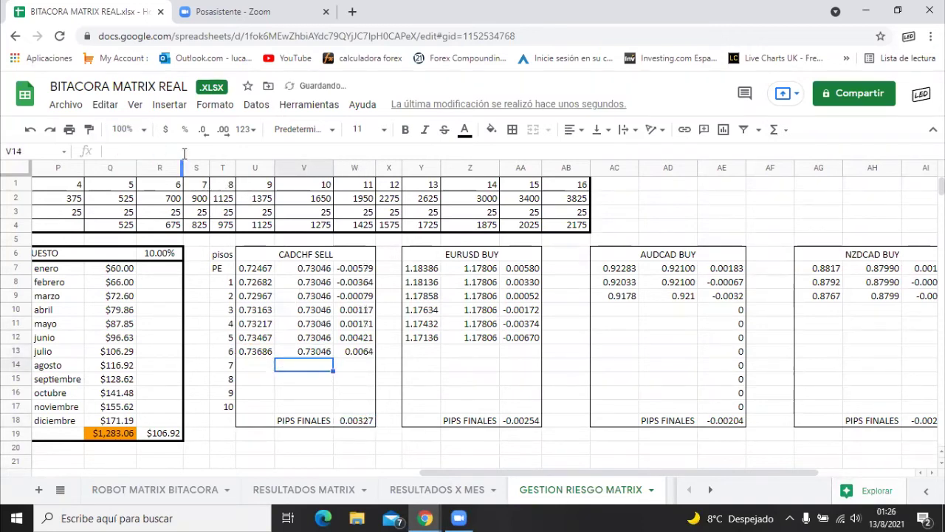
left_click(358, 420)
Set CADCHF SELL floor 6's target price formula to =U13-0.0063
left_click(319, 353)
left_click(170, 152)
key("Return")
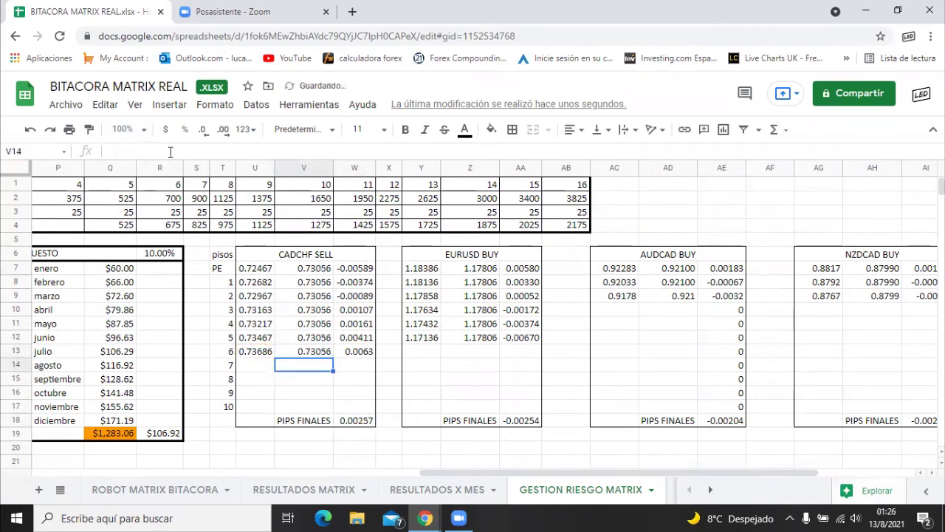
Highlight the CADCHF SELL and EURUSD BUY entry prices, and check the last pip differences in the AUDCAD BUY and EURUSD BUY tables
left_click_drag(255, 269, 251, 353)
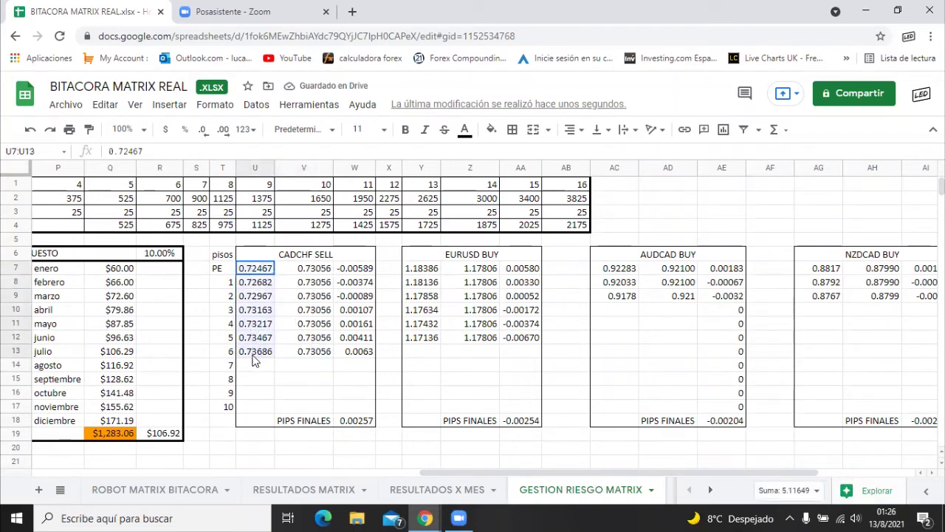
left_click_drag(421, 268, 421, 355)
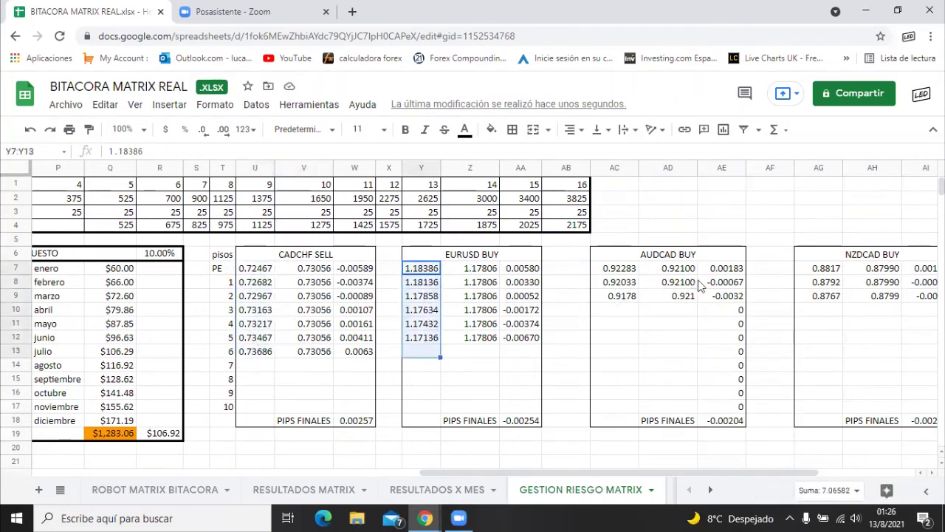
left_click(731, 296)
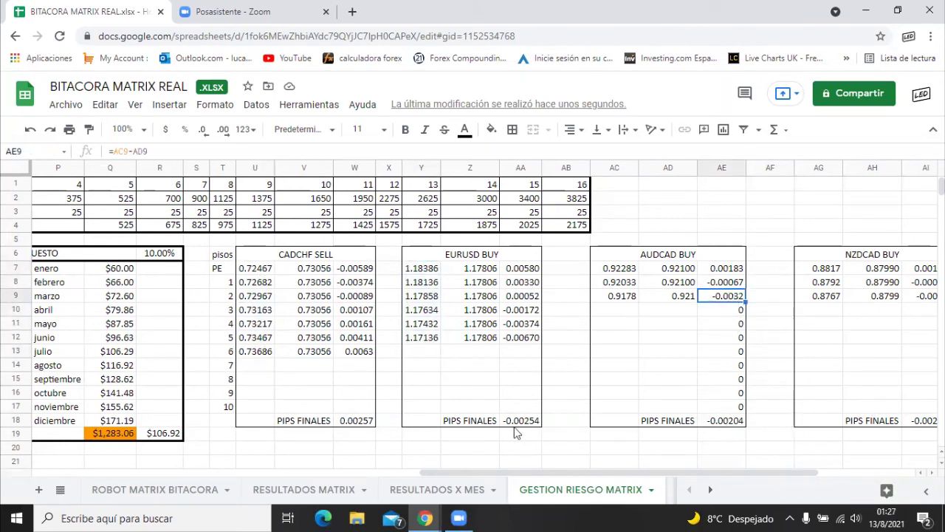
left_click(529, 338)
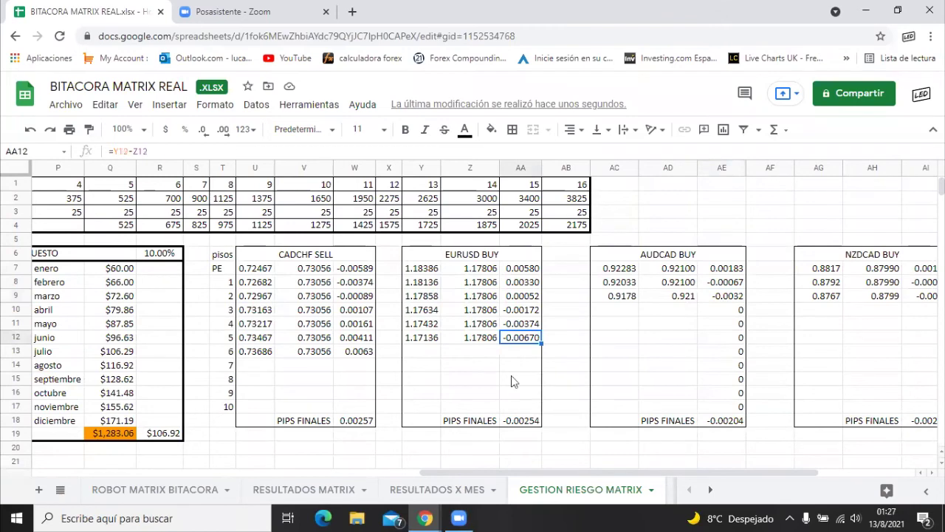
Examine the final pips for EURUSD BUY and NZDCAD BUY, floor 2 of AUDCAD BUY and NZDCAD BUY, and USDCAD BUY's PE pip difference
scroll(488, 473, "right", 5)
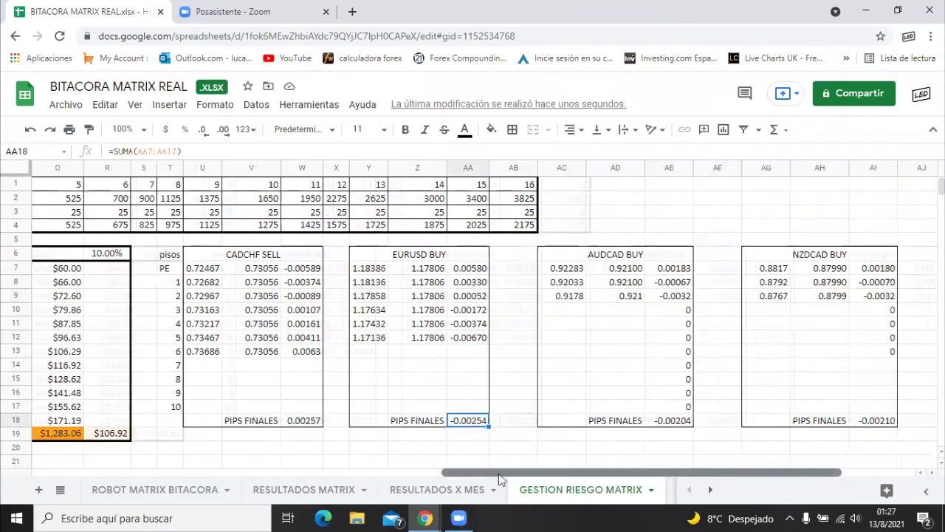
left_click(745, 301)
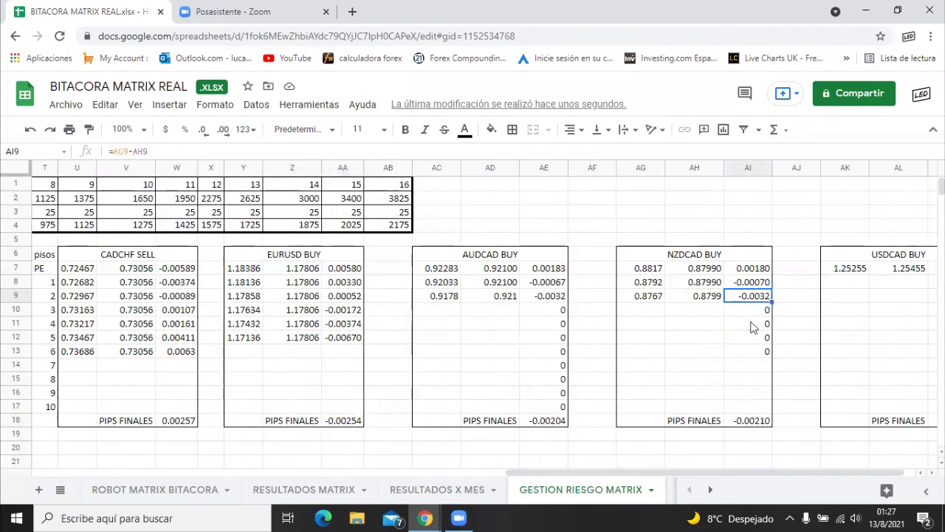
left_click(545, 300)
left_click(763, 300)
left_click(707, 297)
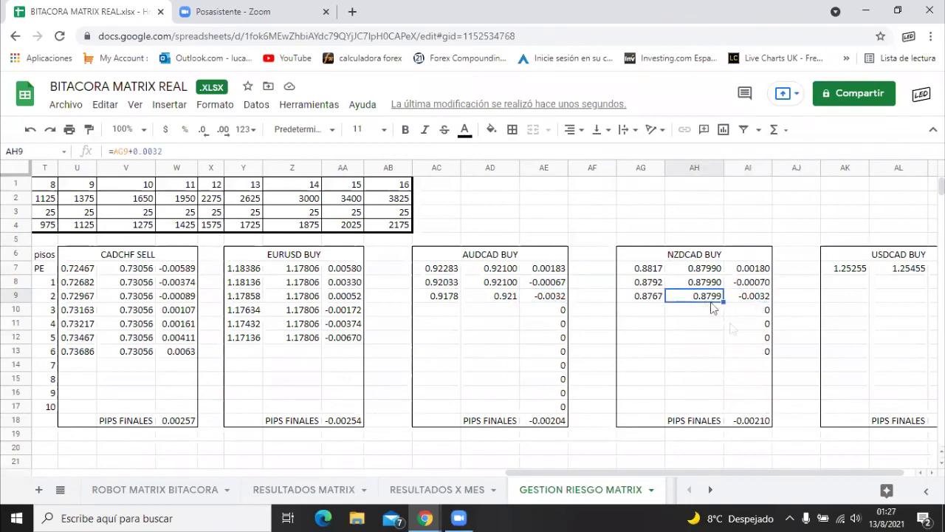
left_click(748, 421)
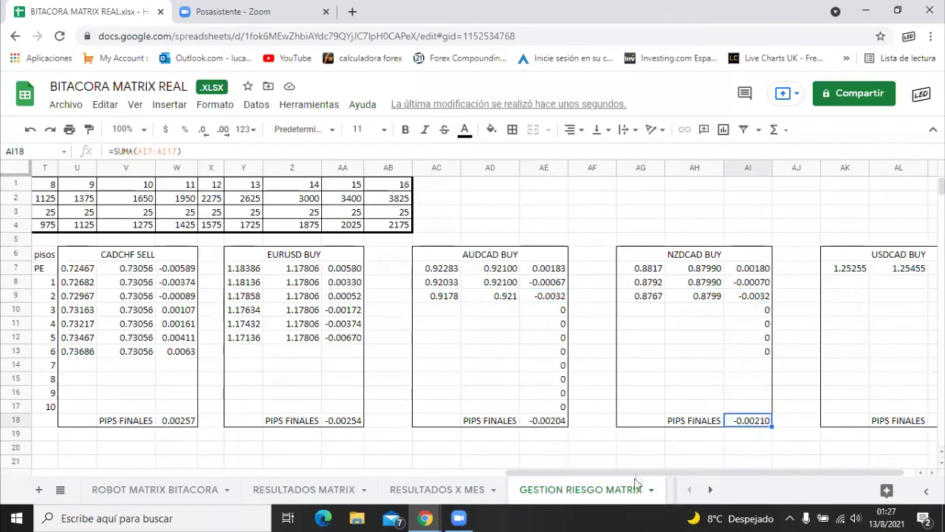
scroll(637, 477, "right", 2)
left_click(884, 269)
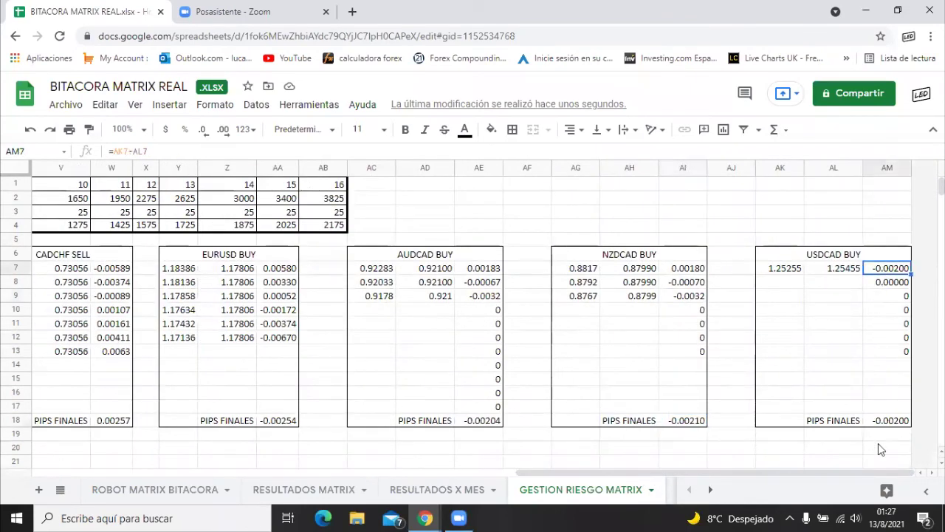
Revisit CADCHF SELL floor 6's target price and review the PIPS NECESARIOS tables from one to six operations
left_click_drag(543, 473, 466, 471)
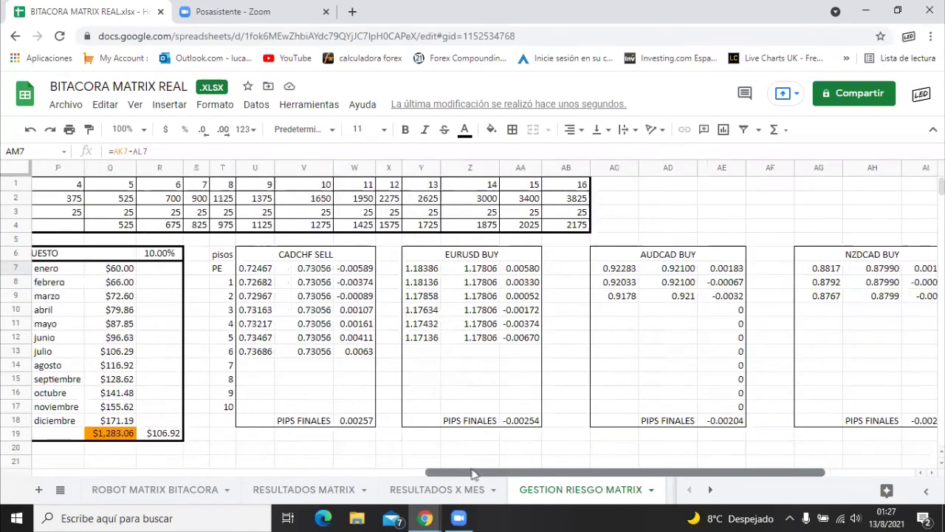
left_click(310, 351)
left_click_drag(474, 476, 7, 461)
scroll(128, 379, "down", 3)
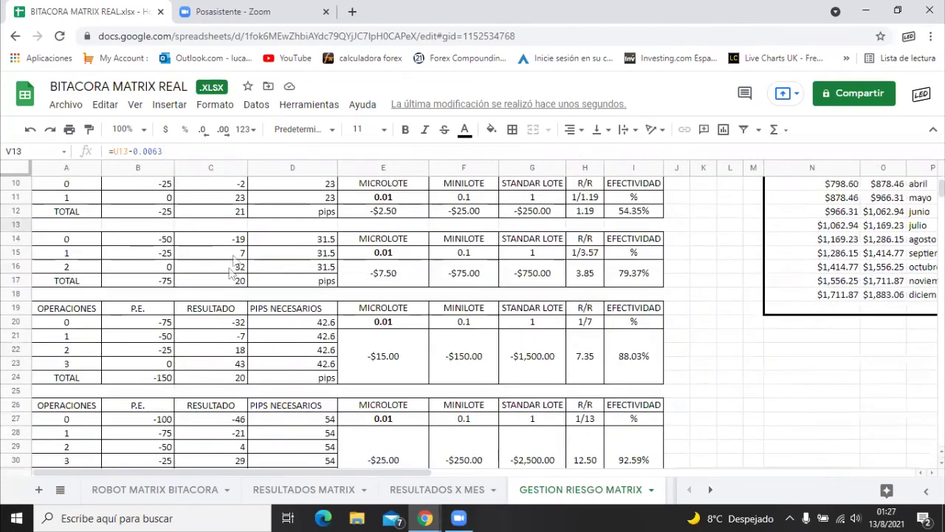
scroll(110, 333, "up", 2)
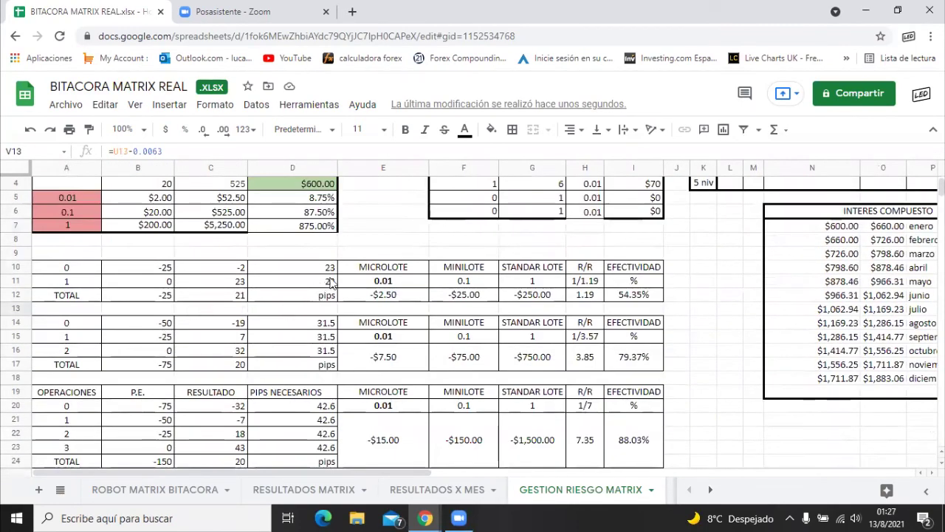
scroll(325, 295, "down", 2)
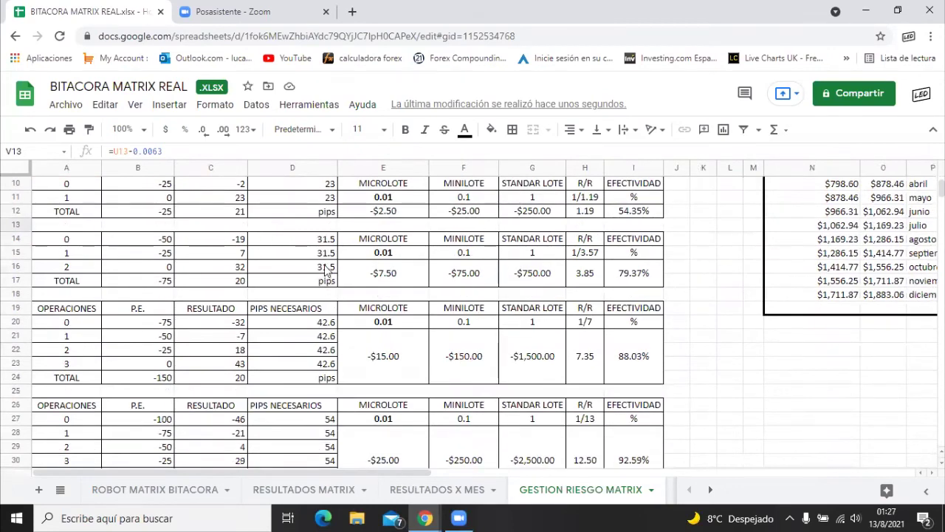
scroll(323, 284, "down", 1)
scroll(316, 354, "down", 1)
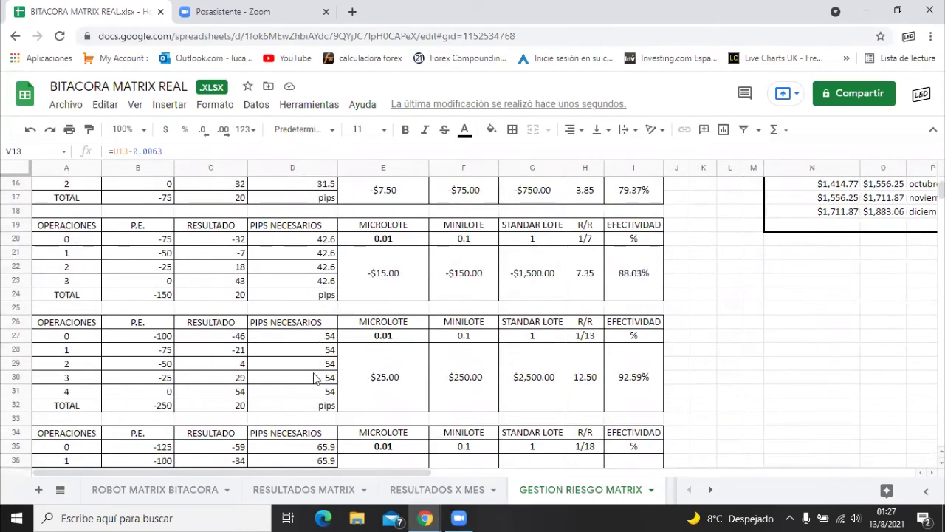
scroll(318, 392, "down", 1)
scroll(316, 395, "down", 1)
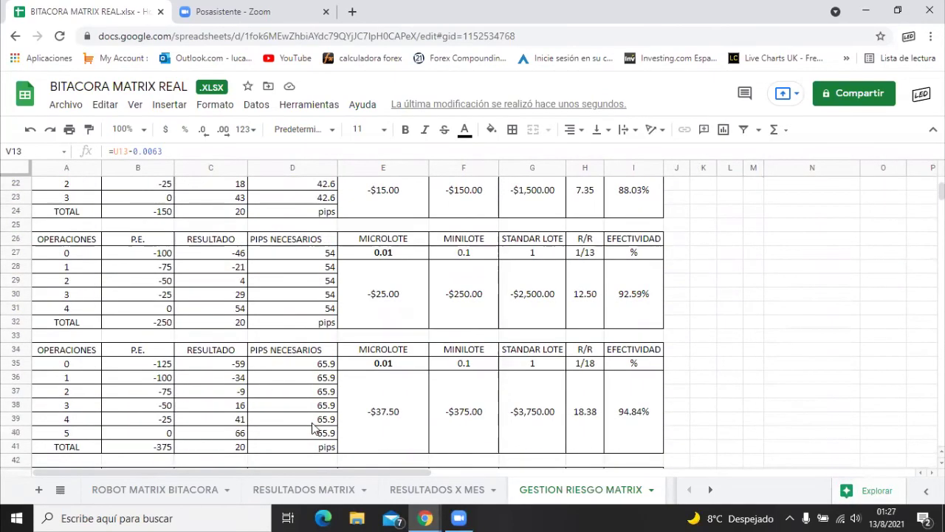
scroll(313, 428, "down", 3)
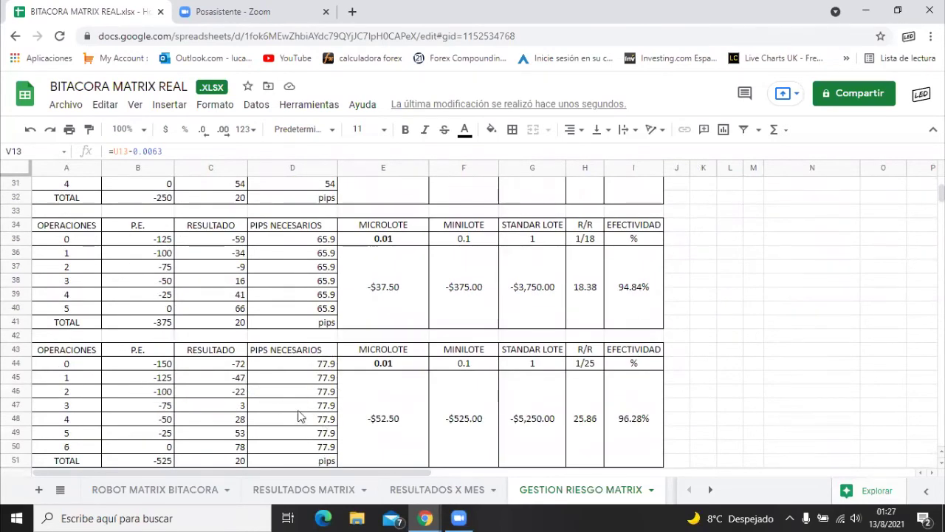
scroll(302, 417, "down", 1)
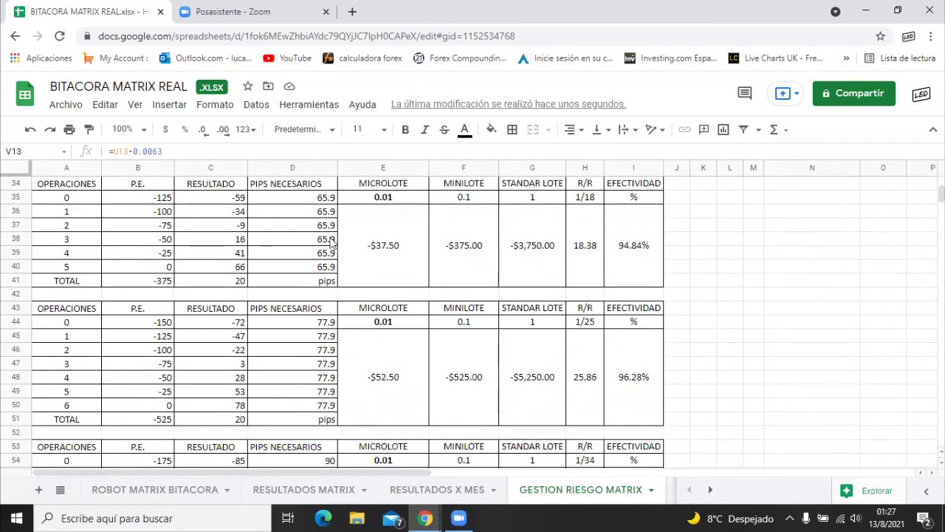
Point out the PIPS NECESARIOS value on the last operation row of each table from 6 to 10 operations
left_click(319, 411)
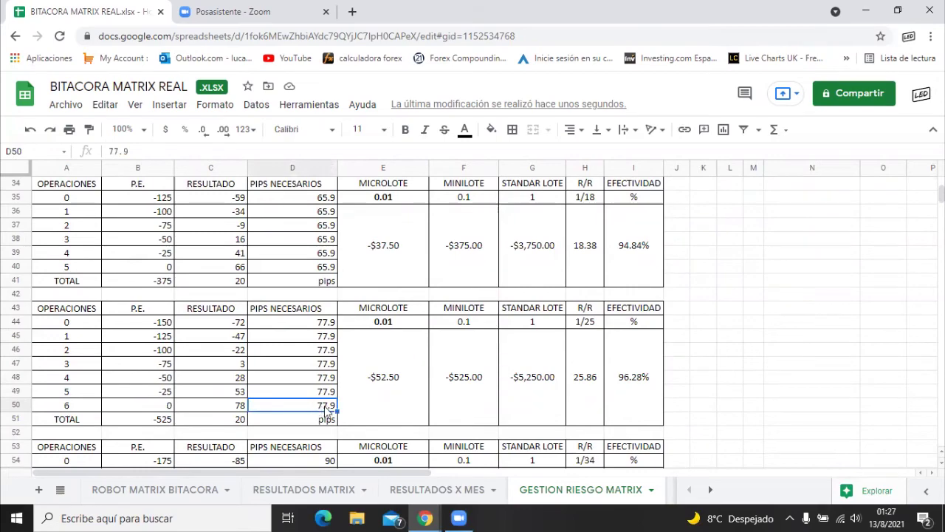
scroll(318, 399, "down", 4)
left_click(313, 383)
scroll(314, 384, "down", 5)
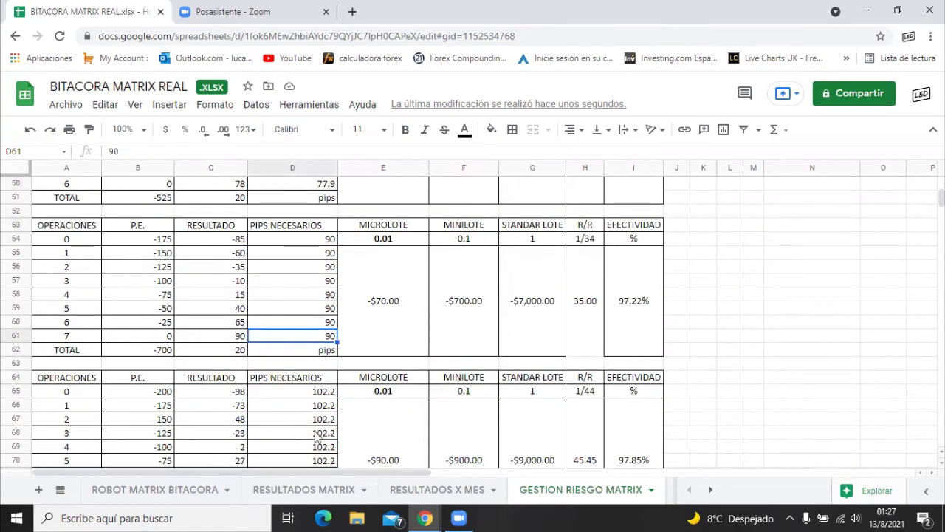
left_click(317, 323)
scroll(318, 325, "down", 4)
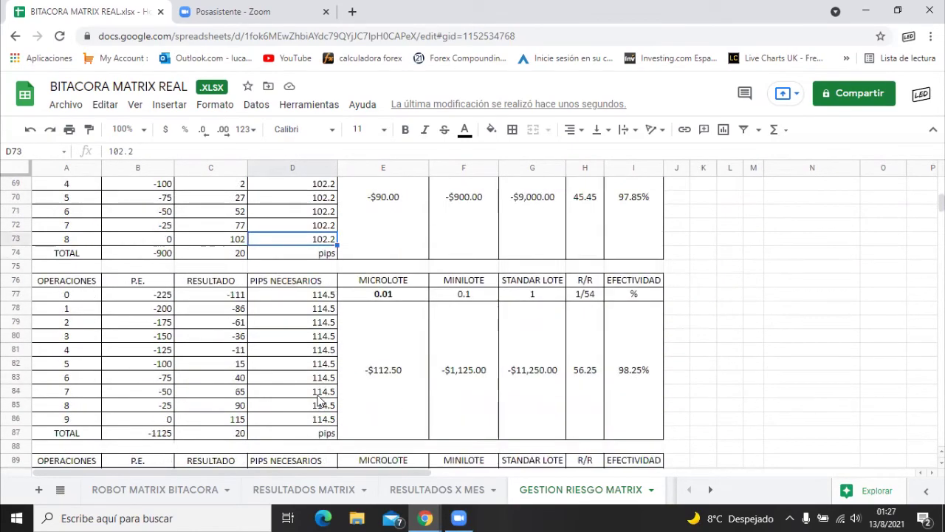
left_click(319, 323)
scroll(319, 324, "down", 2)
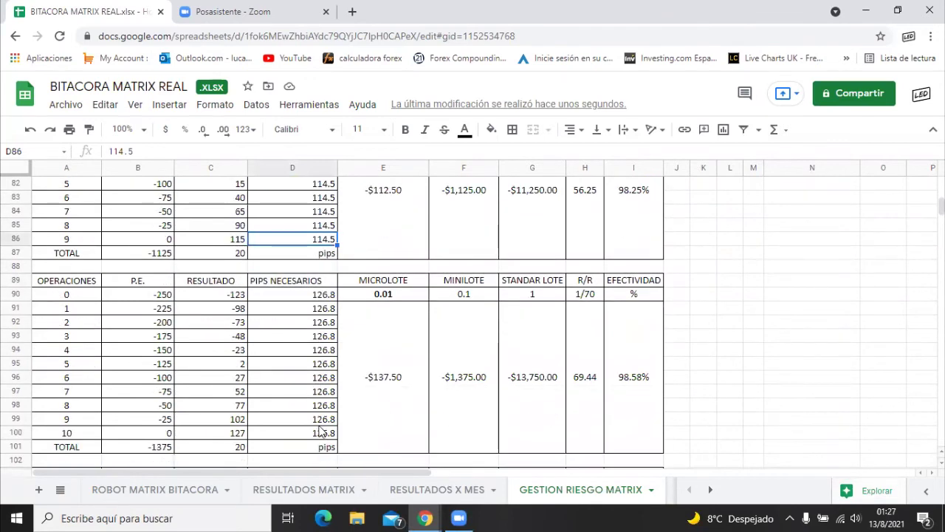
left_click(317, 419)
left_click(319, 433)
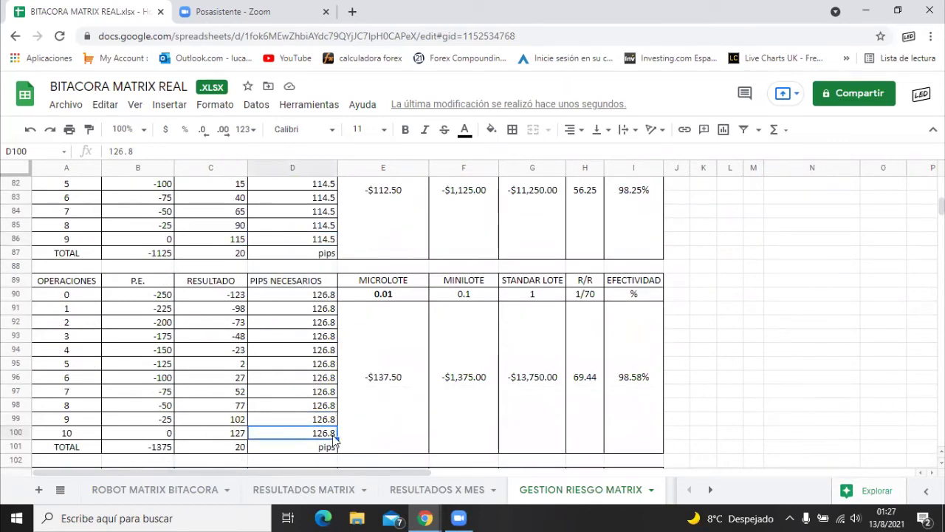
Highlight operation 10 and the P.E. and RESULTADO columns of the ten-operation table, ending on the total result
left_click(76, 436)
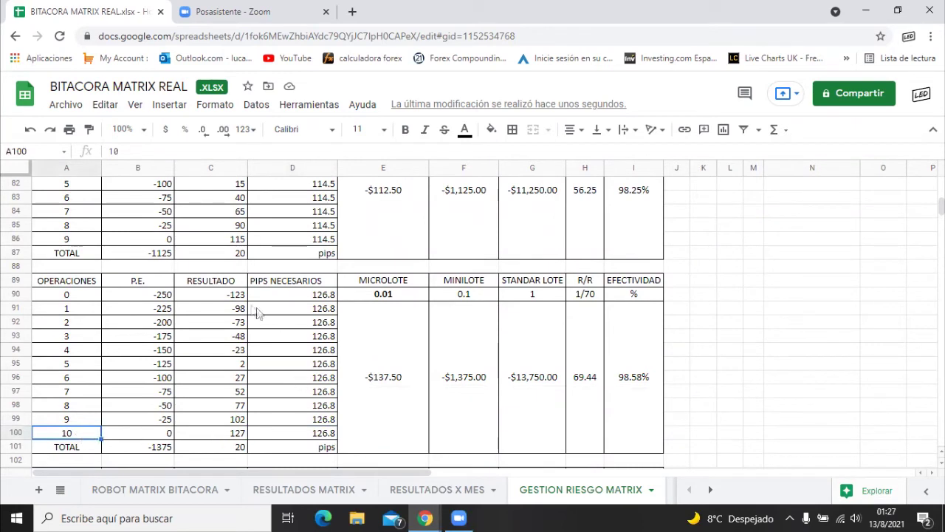
left_click_drag(157, 299, 230, 452)
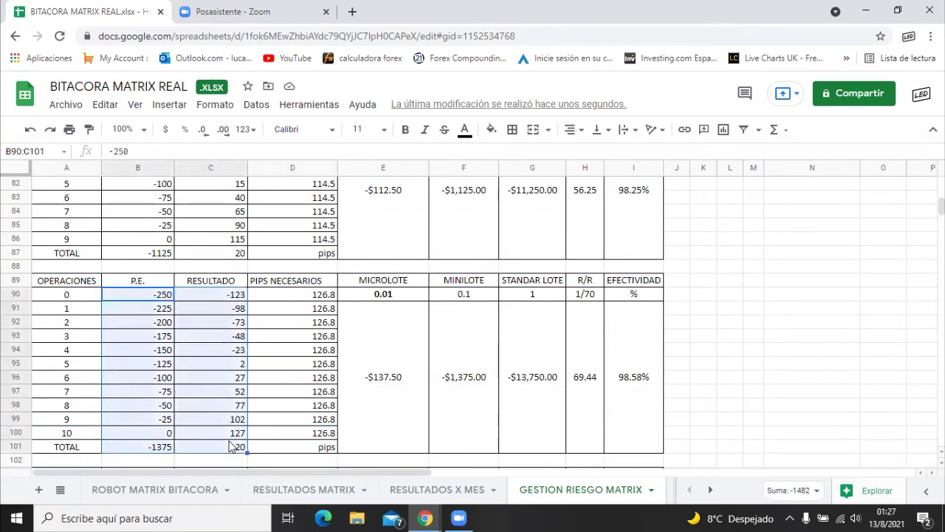
left_click(230, 452)
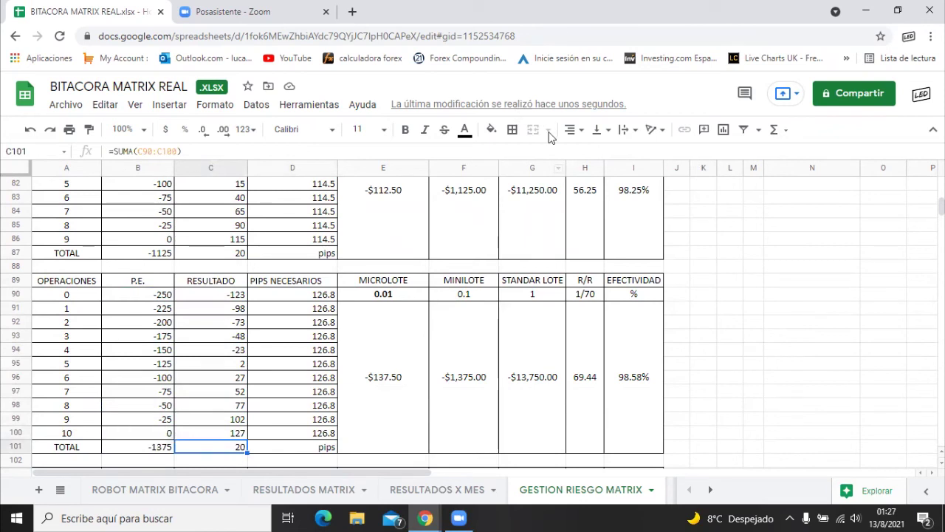